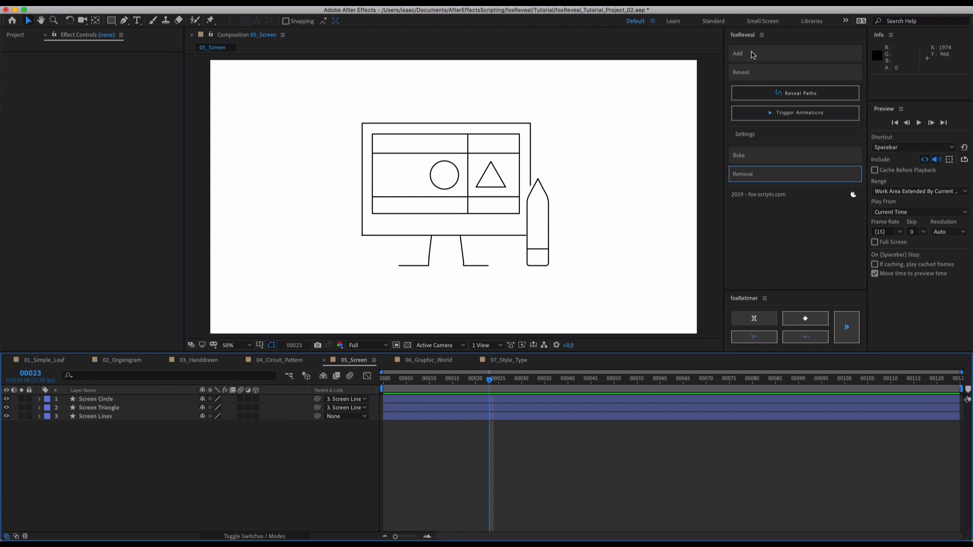
Add a foxReveal source and position it just above the monitor's upper-right corner, at about 1316, 190.
click(765, 64)
click(767, 54)
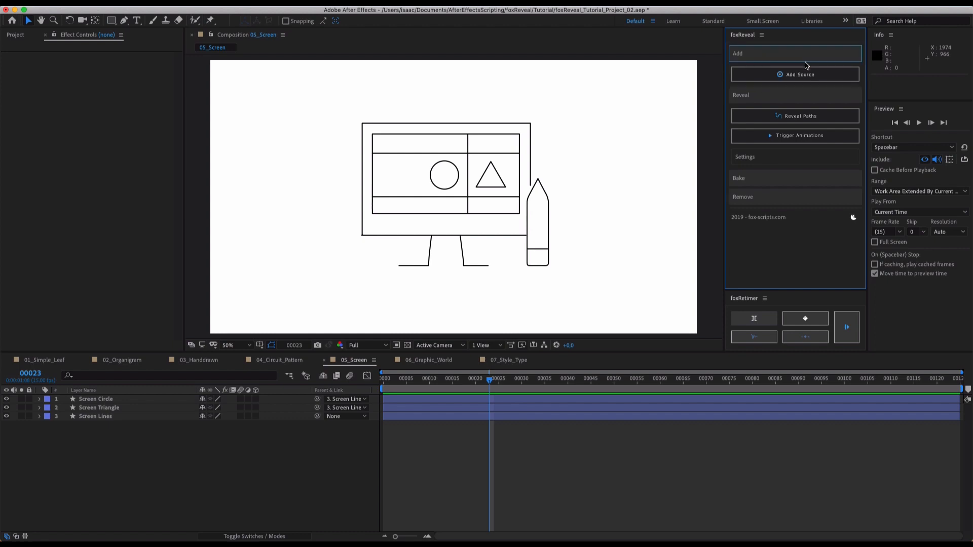
click(758, 72)
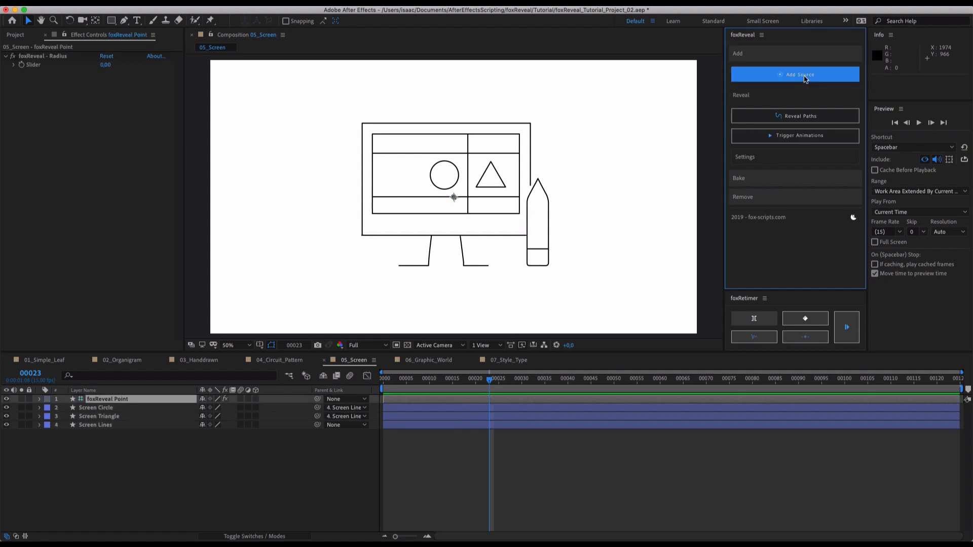
click(768, 57)
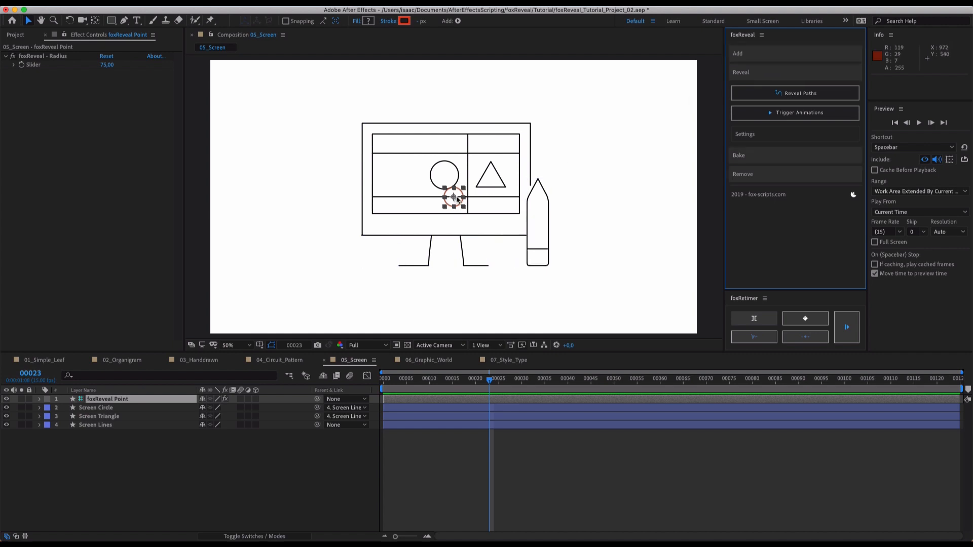
drag(456, 195, 563, 87)
Apply Reveal Paths to the Screen Lines layer and preview the line animation from near the start.
click(530, 129)
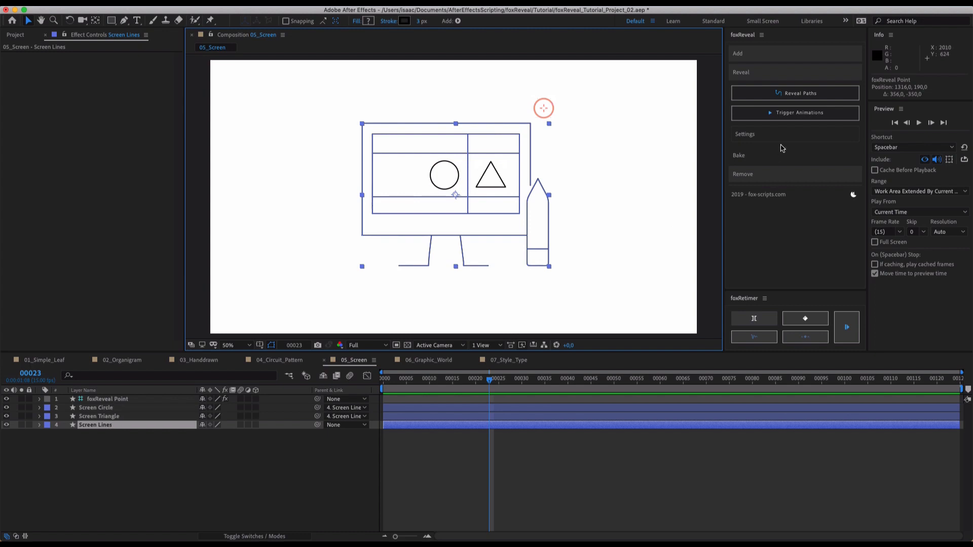
click(783, 94)
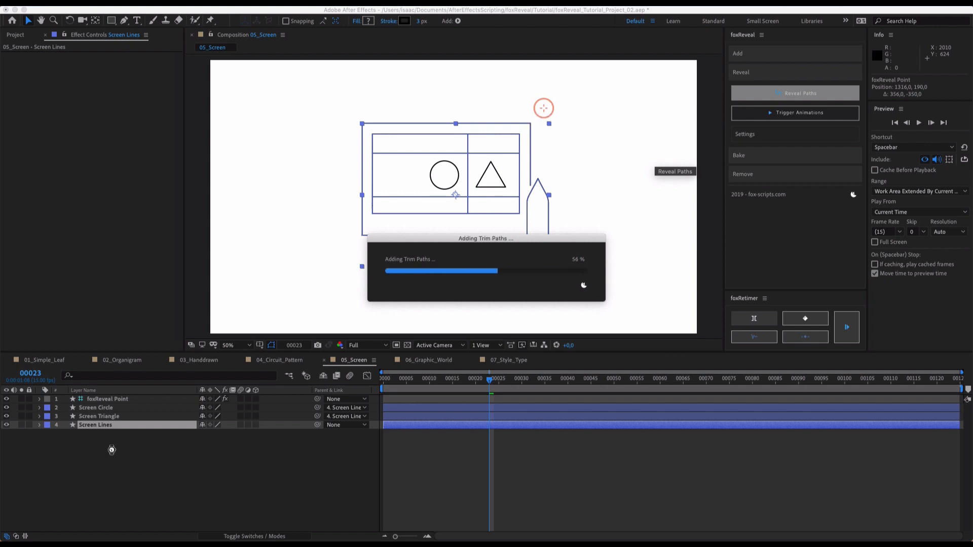
click(475, 439)
drag(459, 382, 394, 399)
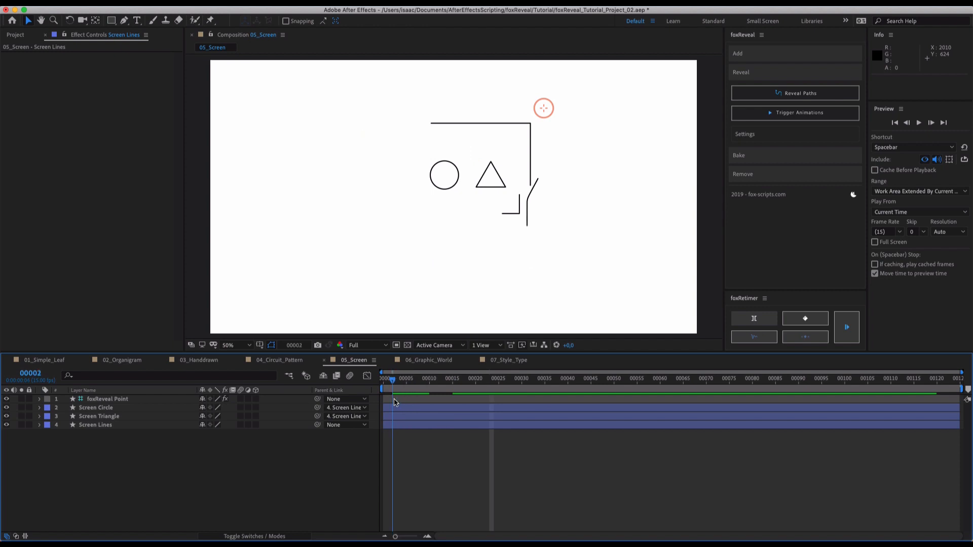
key(space)
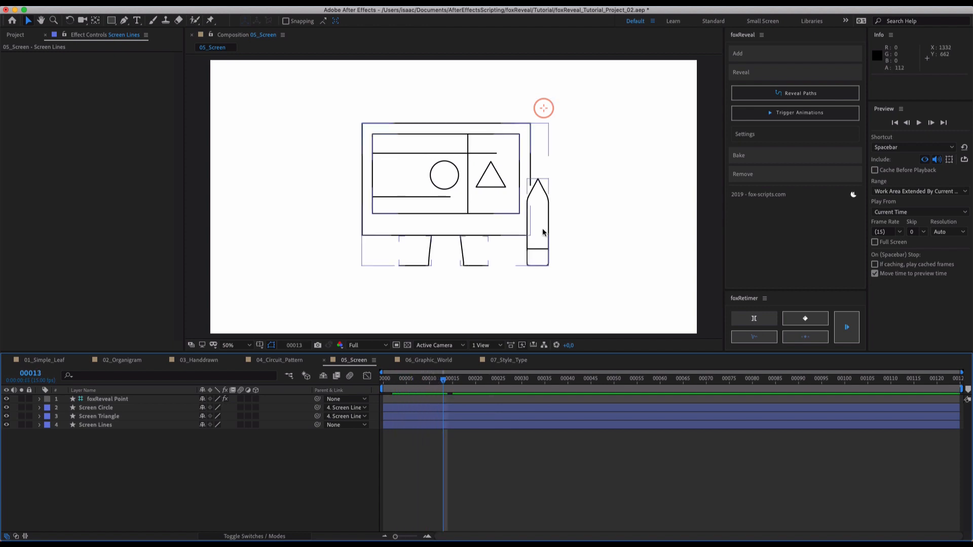
Rename the foxReveal Point layer as Screen Source.
click(180, 399)
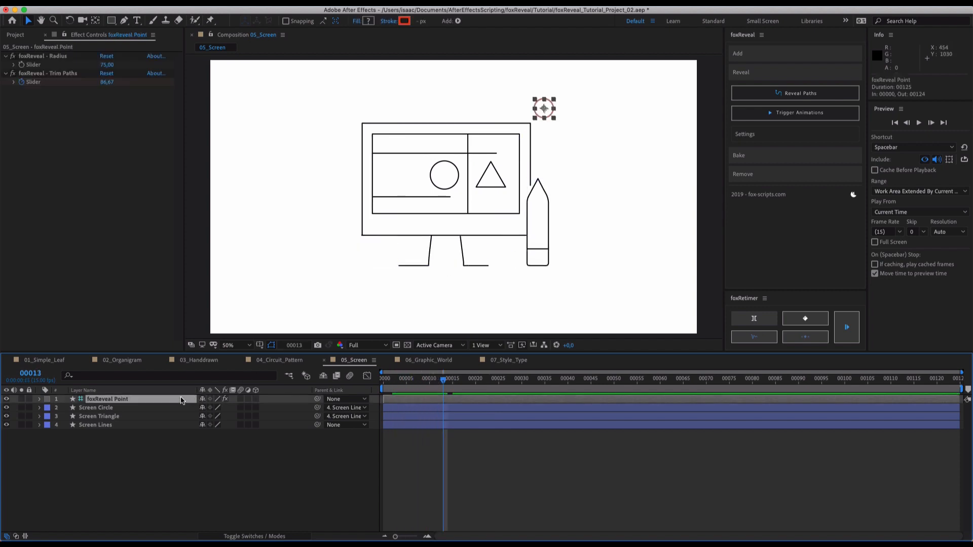
key(Return)
text(S)
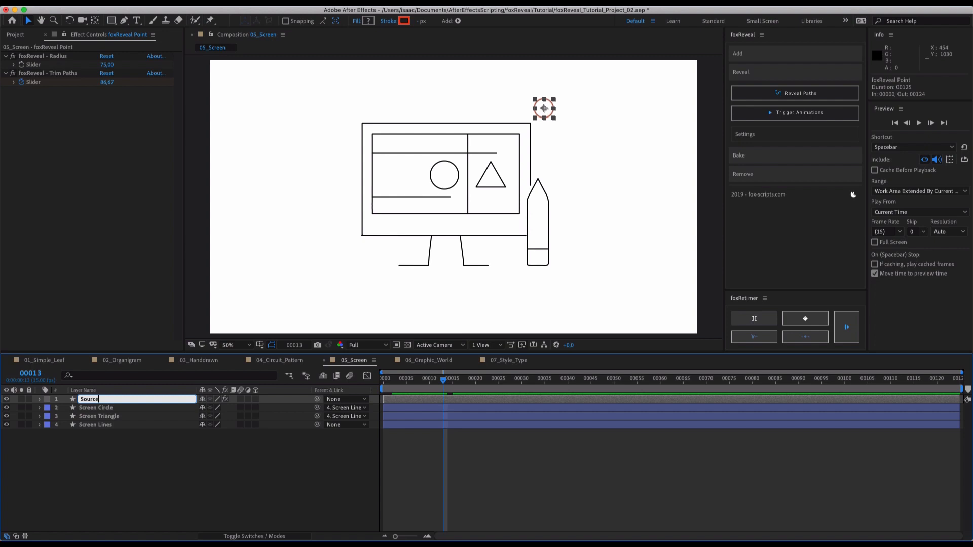
text(ource)
key(Return)
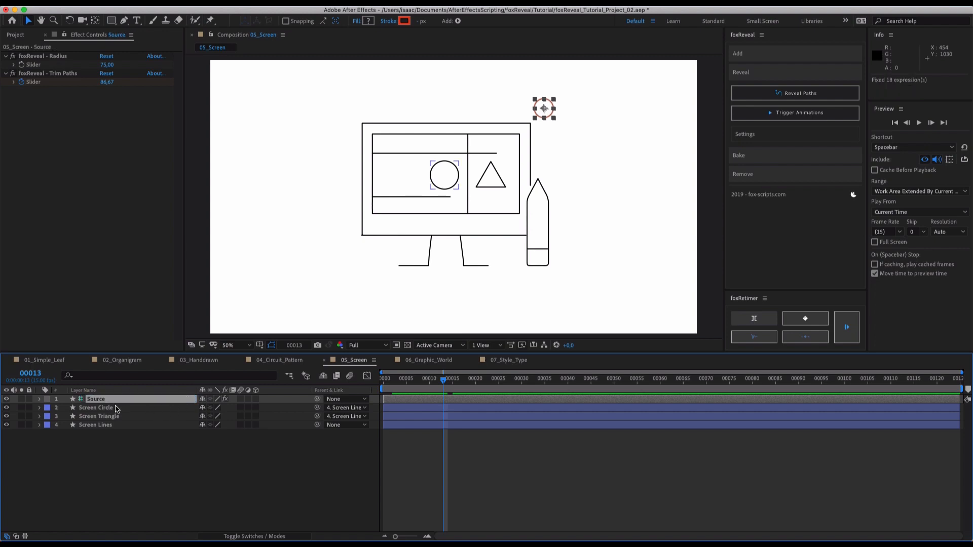
key(Return)
text(Screen)
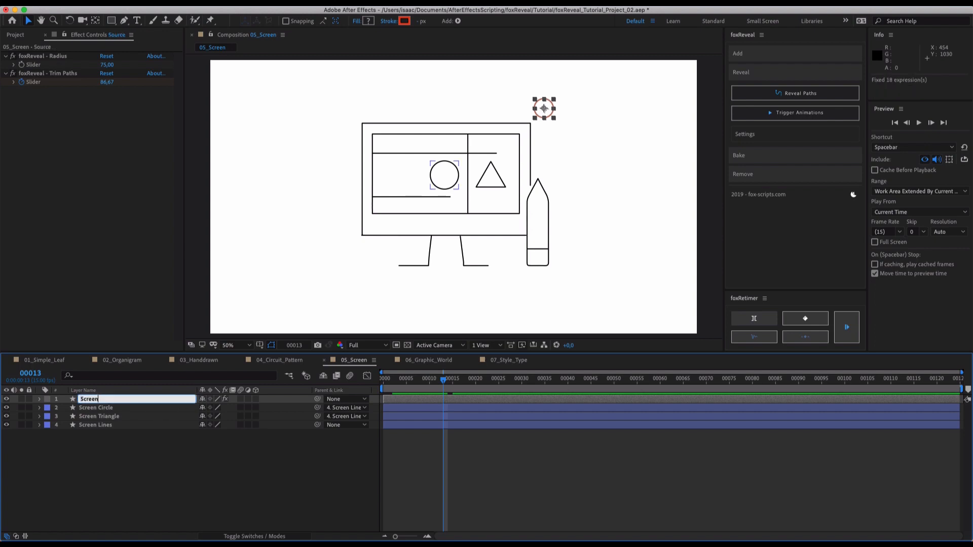
text( Source)
key(Return)
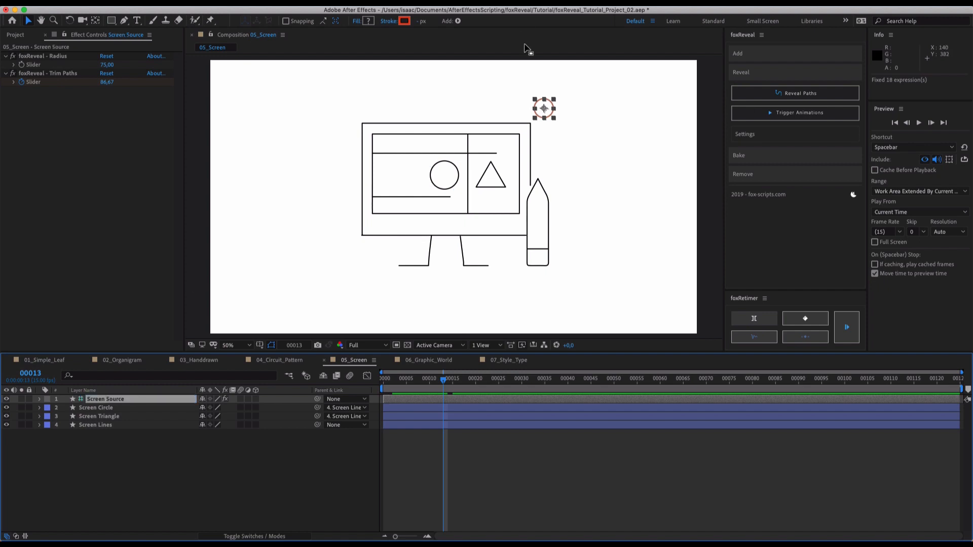
Move Screen Source above the monitor's upper-left corner, to about 516, 204, and reapply Reveal Paths to Screen Lines.
drag(538, 104, 335, 107)
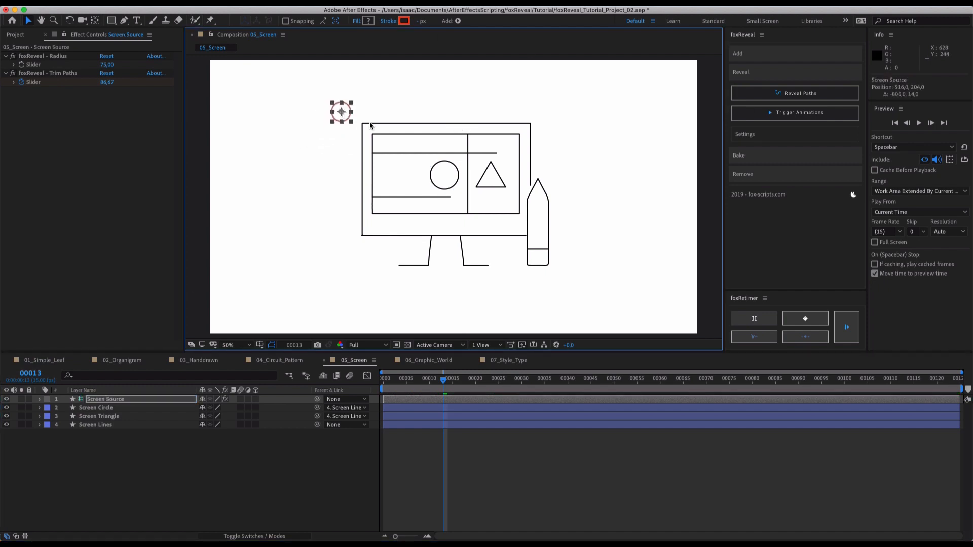
click(369, 122)
click(796, 93)
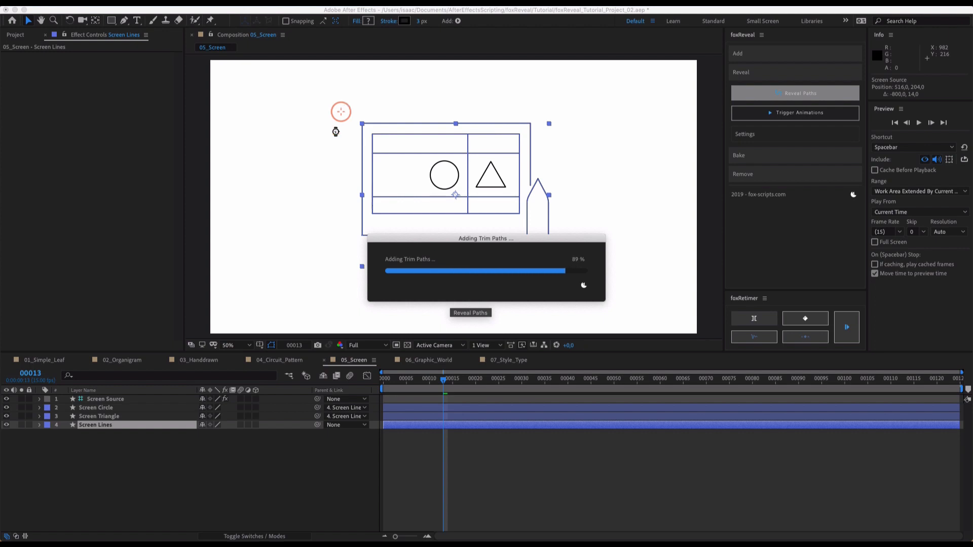
Duplicate Screen Source, place the copy just left of the drawn circle at about 794, 438, and rename it Circle Source.
click(341, 112)
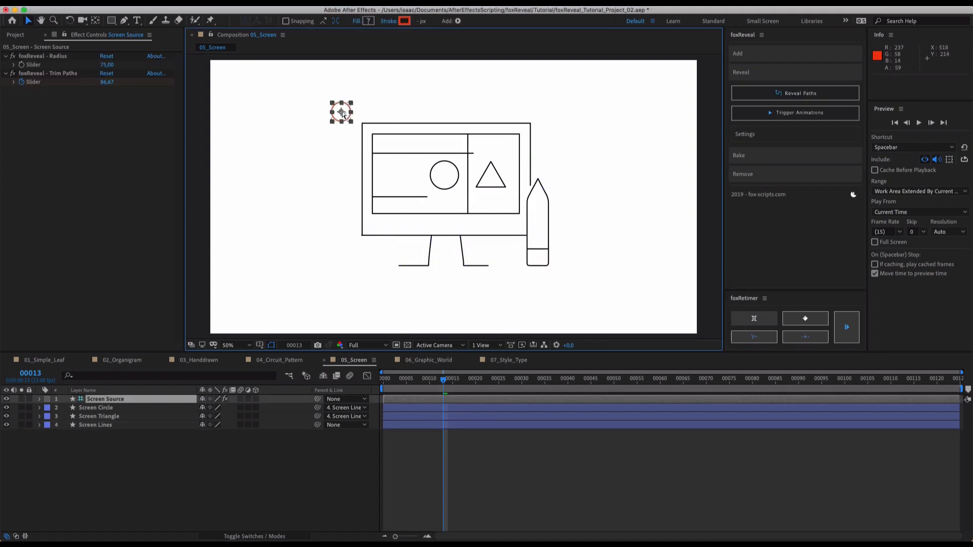
key(ctrl+d)
drag(349, 115, 409, 169)
key(Return)
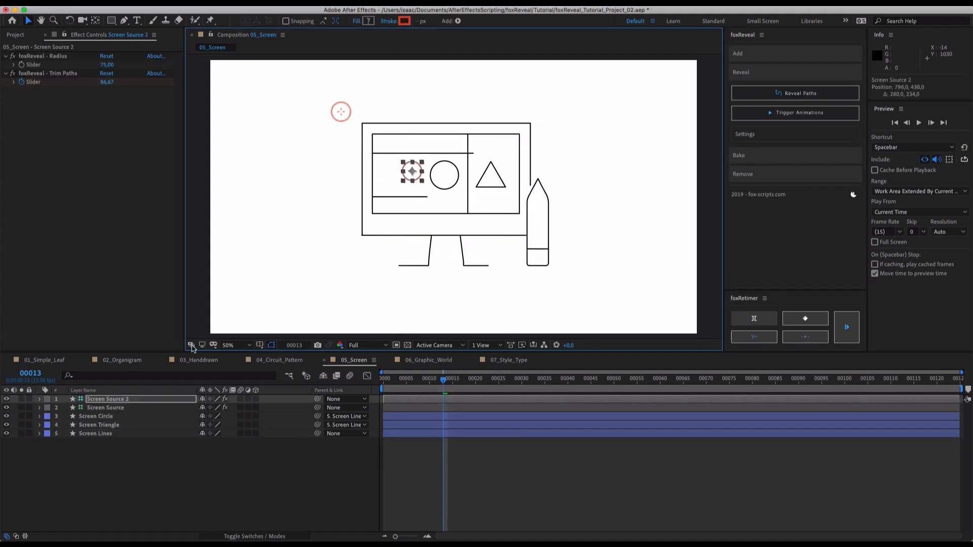
text(Circl)
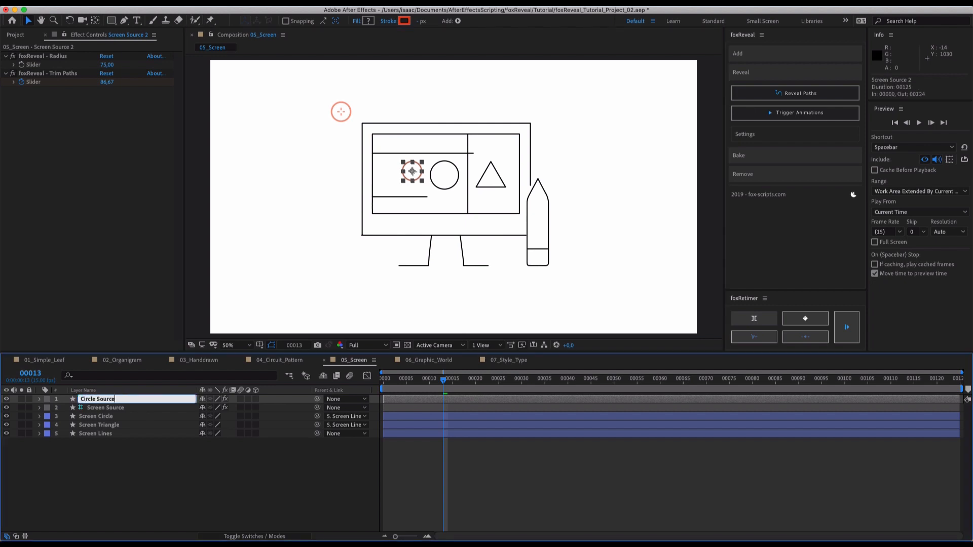
key(Return)
Try to apply Reveal Paths to Screen Circle with only that layer selected and no source.
click(444, 178)
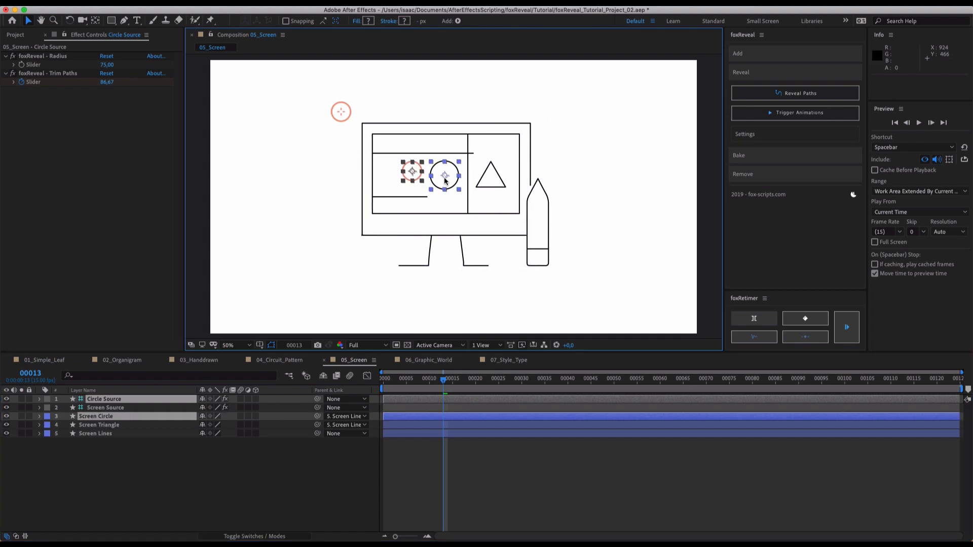
click(642, 157)
click(438, 175)
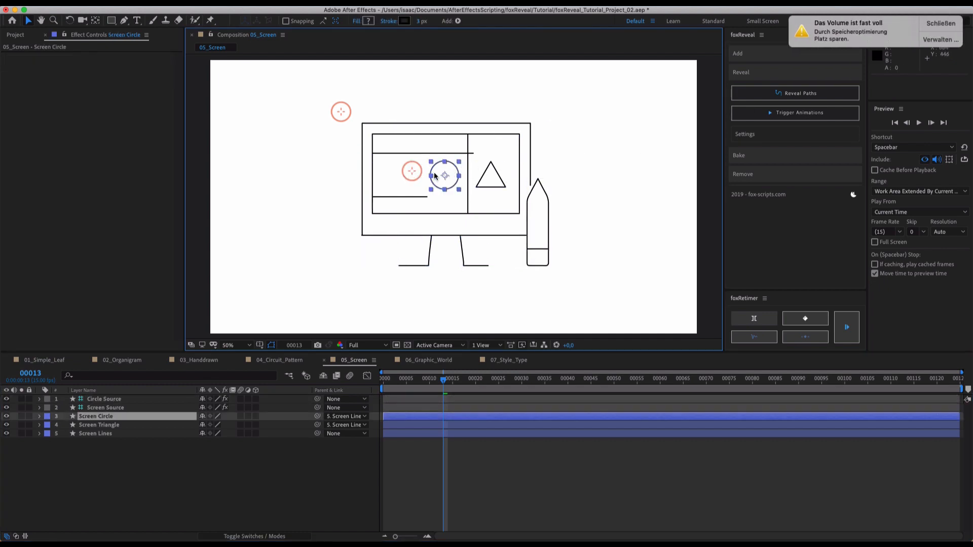
click(813, 93)
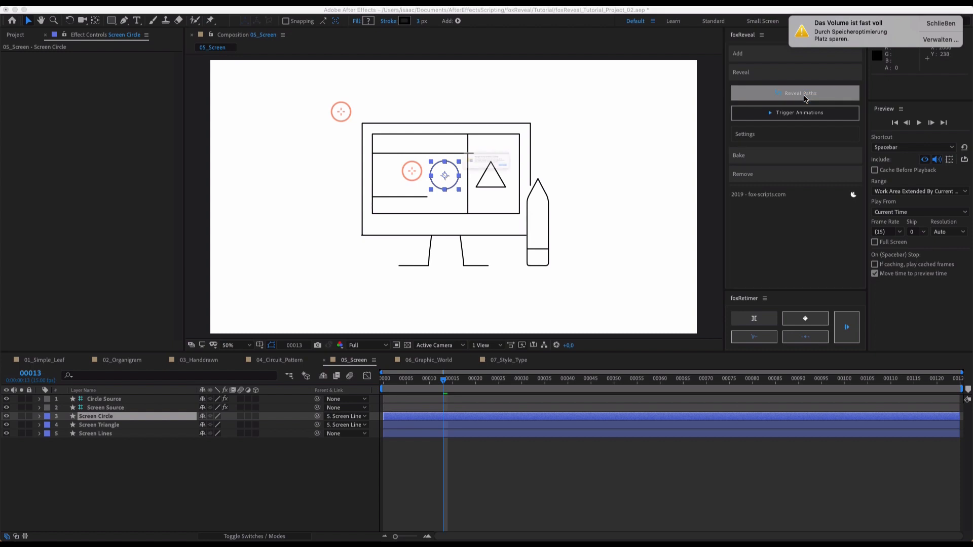
click(942, 23)
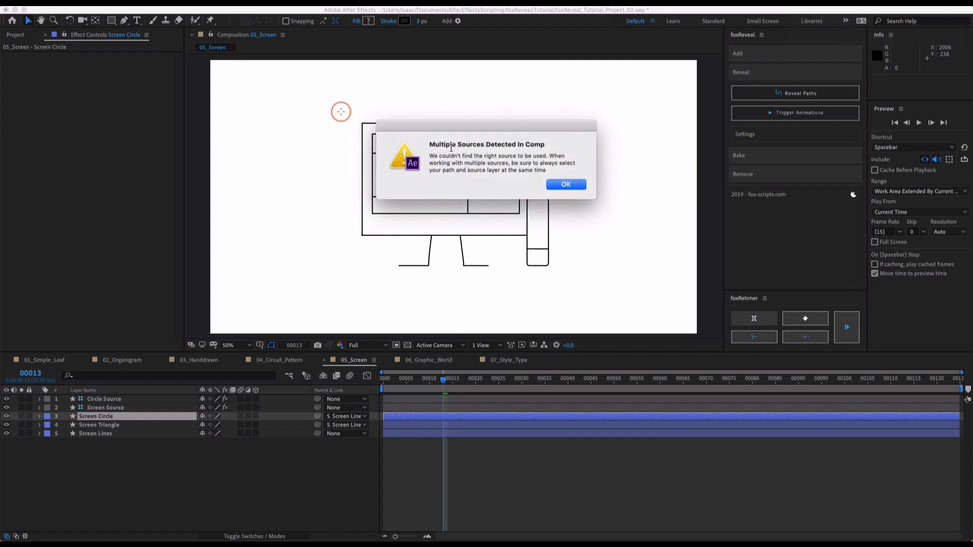
drag(457, 146, 511, 146)
click(511, 146)
drag(440, 156, 545, 156)
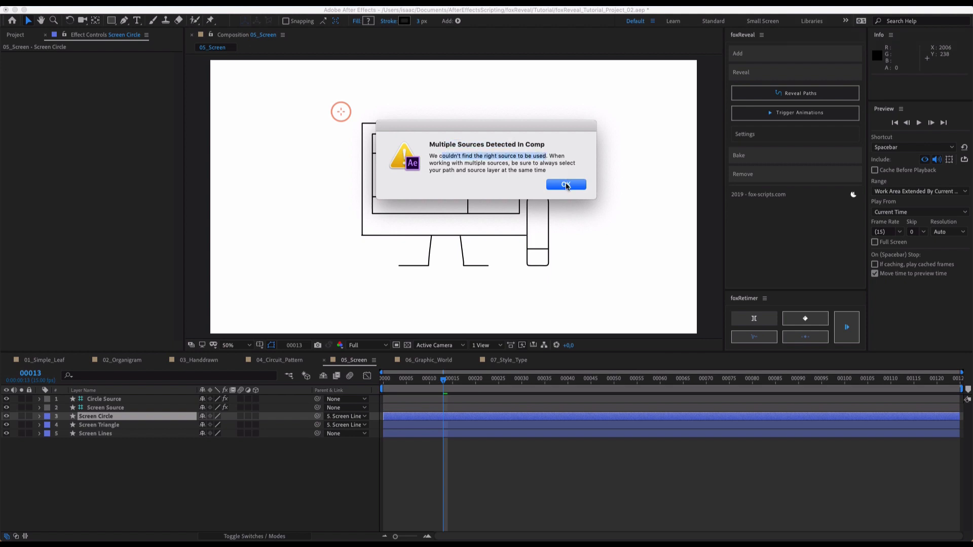
click(565, 184)
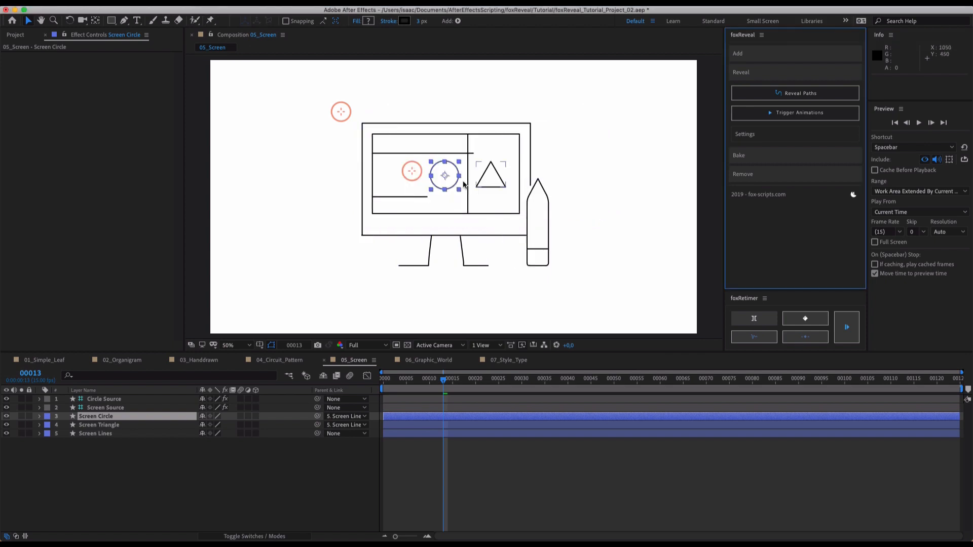
Apply Reveal Paths to Screen Circle together with Circle Source, and scrub the timeline to frame 20 to check the animation.
shift+click(402, 169)
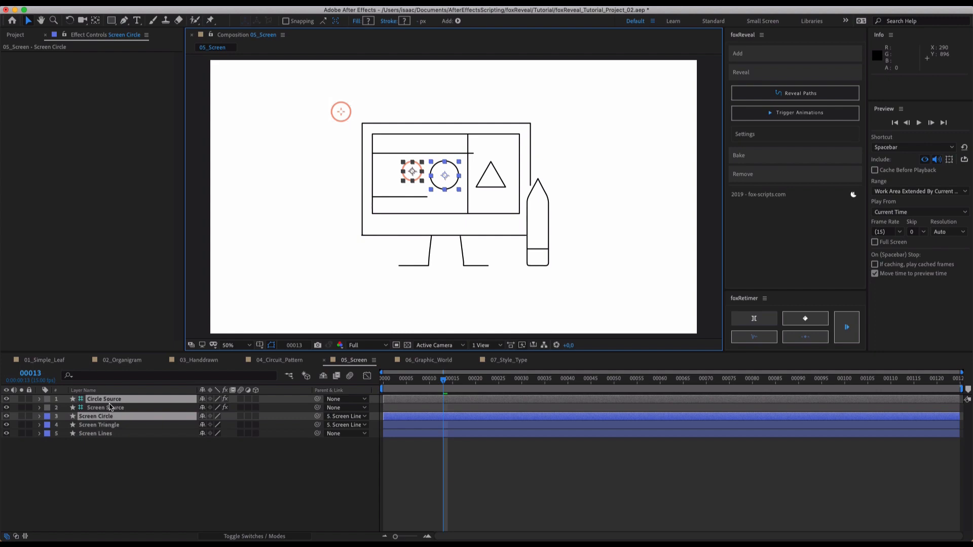
click(780, 94)
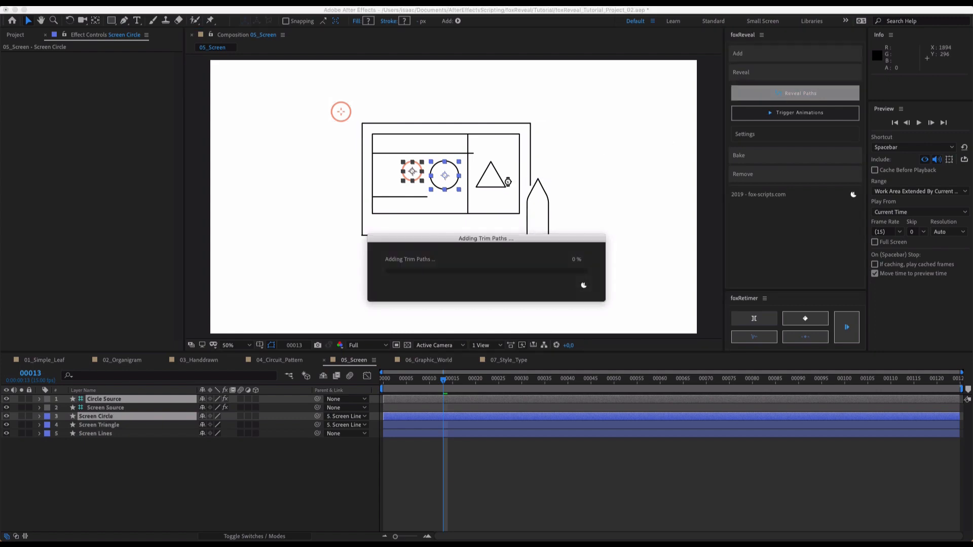
click(583, 184)
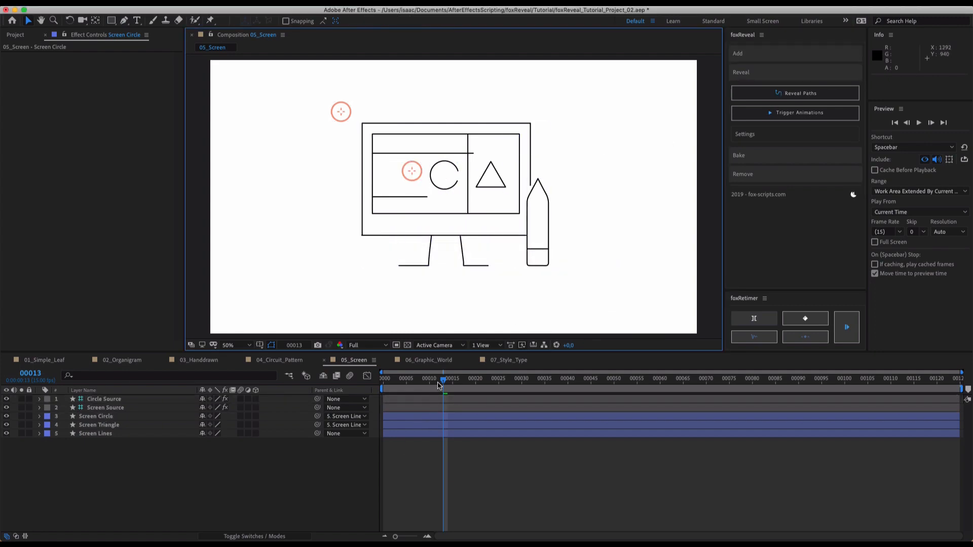
mouse_move(439, 385)
mouse_down()
mouse_move(394, 413)
mouse_move(400, 422)
mouse_move(442, 412)
mouse_move(477, 417)
mouse_up()
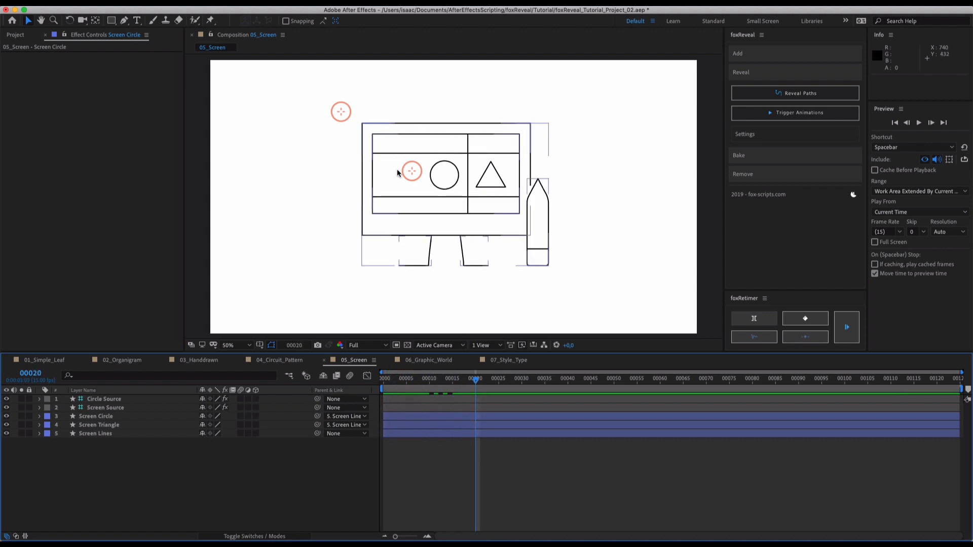
Move Screen Source above the monitor's upper-right corner, to about 1378, 186, and scrub the opening frames to frame 3.
click(411, 172)
click(382, 135)
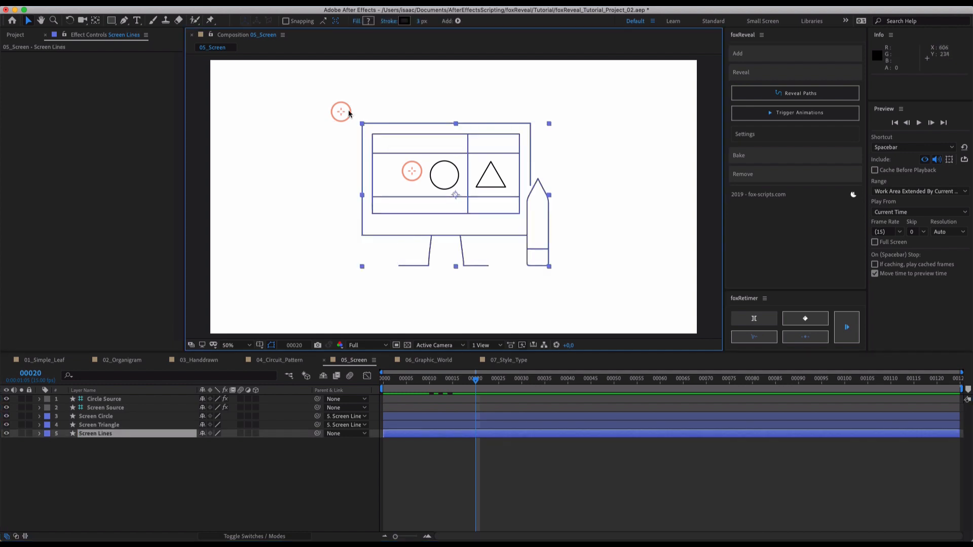
mouse_move(342, 110)
mouse_down()
mouse_move(586, 103)
mouse_move(560, 113)
mouse_up()
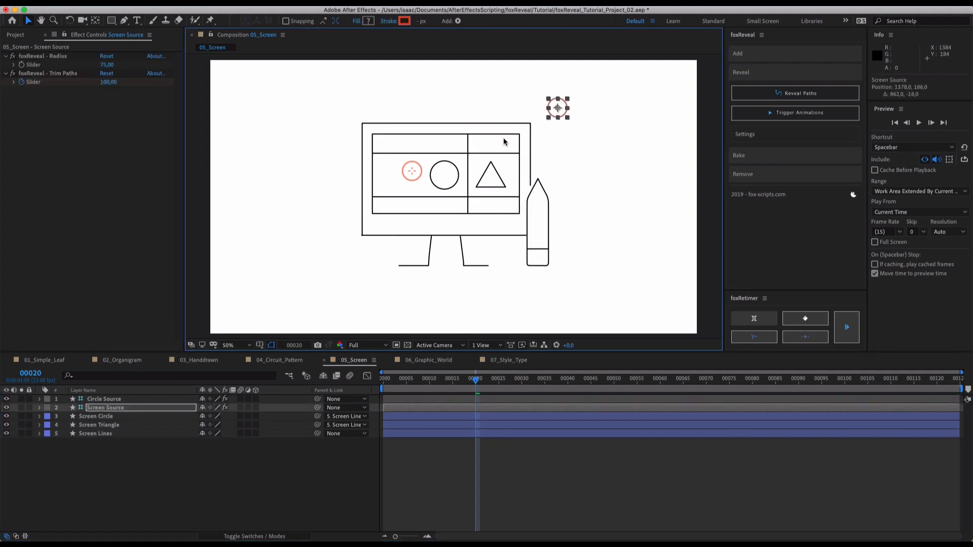
click(474, 124)
mouse_move(405, 382)
mouse_down()
mouse_move(383, 383)
mouse_move(397, 382)
mouse_up()
Move Screen Source below the pencil, to about 1382, 898, reapply Reveal Paths to Screen Lines, and preview up to frame 8.
mouse_move(559, 107)
mouse_down()
mouse_move(558, 320)
mouse_move(562, 287)
mouse_up()
click(522, 240)
click(517, 245)
click(744, 93)
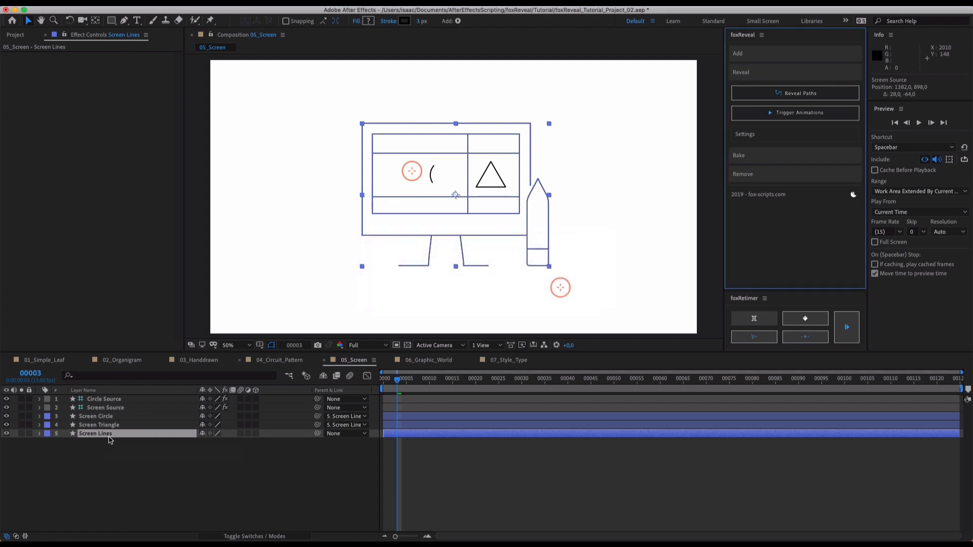
click(320, 472)
mouse_move(397, 379)
mouse_down()
mouse_move(431, 384)
mouse_move(392, 405)
mouse_move(459, 406)
mouse_move(383, 421)
mouse_move(492, 414)
mouse_move(402, 438)
mouse_move(420, 438)
mouse_up()
key(space)
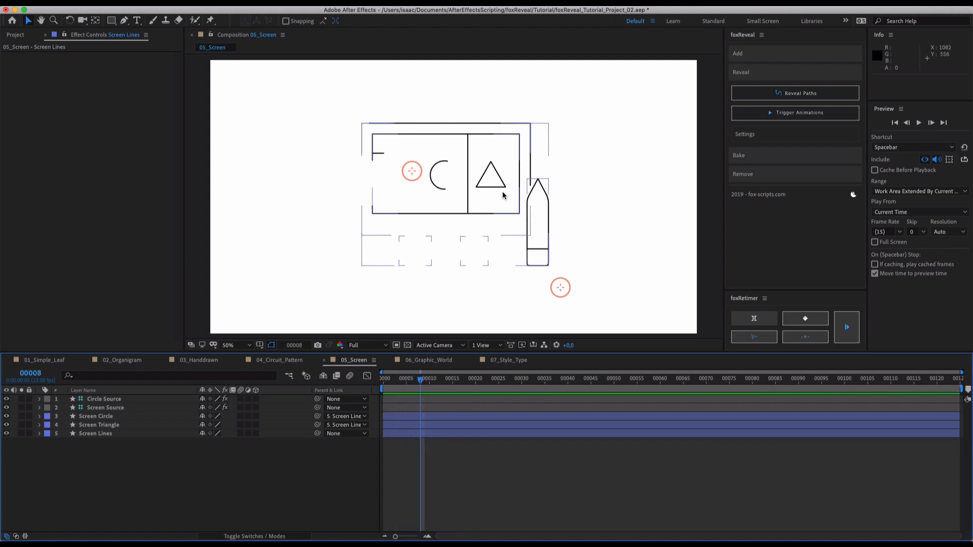
Shift Circle Source slightly left to about 764, 436, and apply Reveal Paths to Screen Lines using it as the source.
click(404, 169)
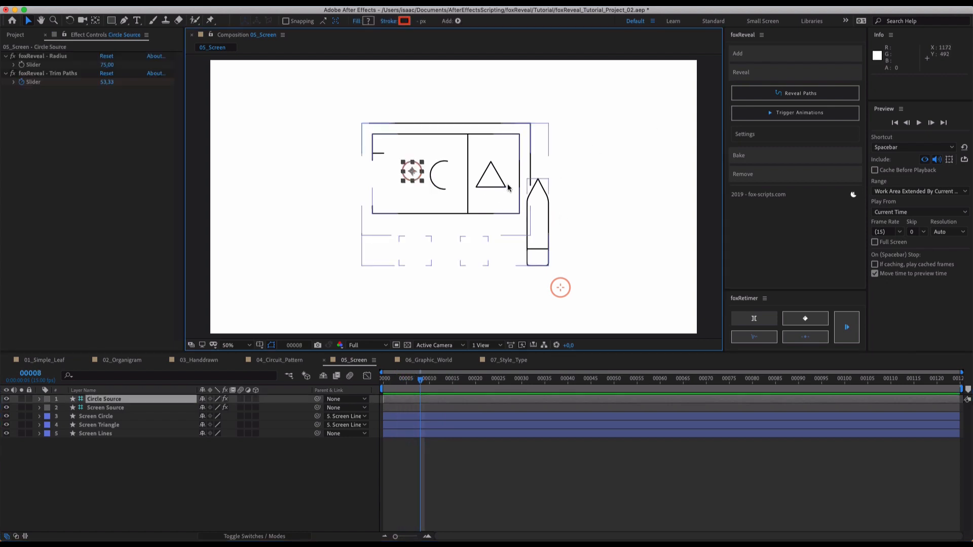
drag(402, 169, 402, 166)
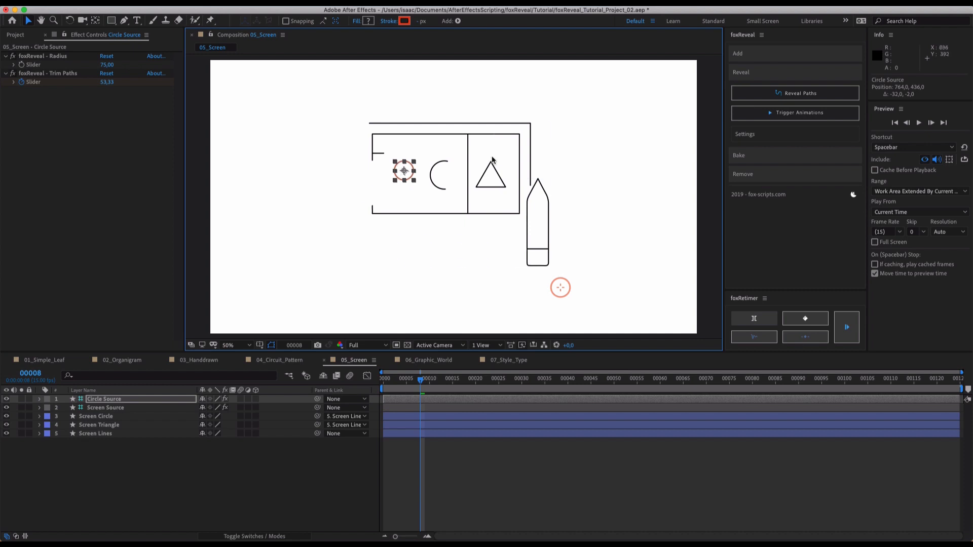
shift+click(501, 135)
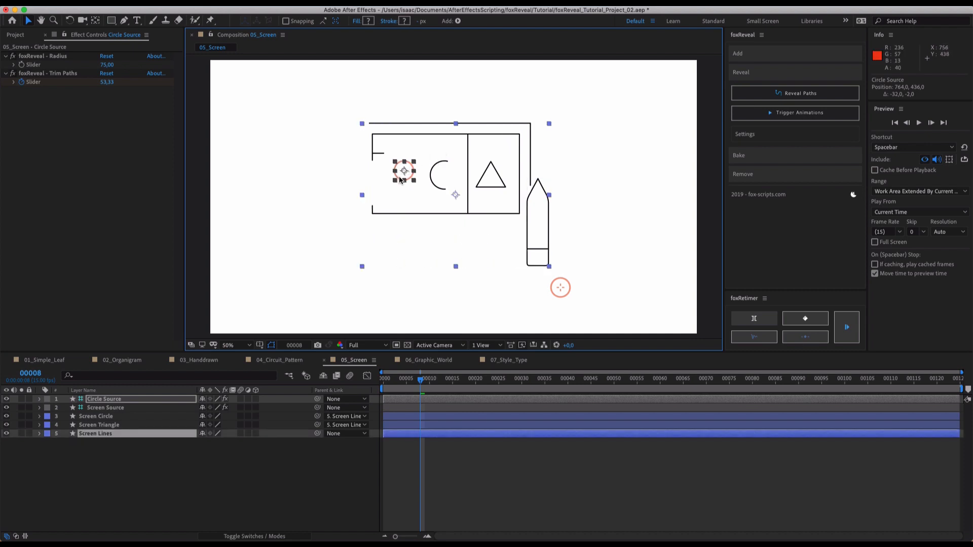
click(786, 92)
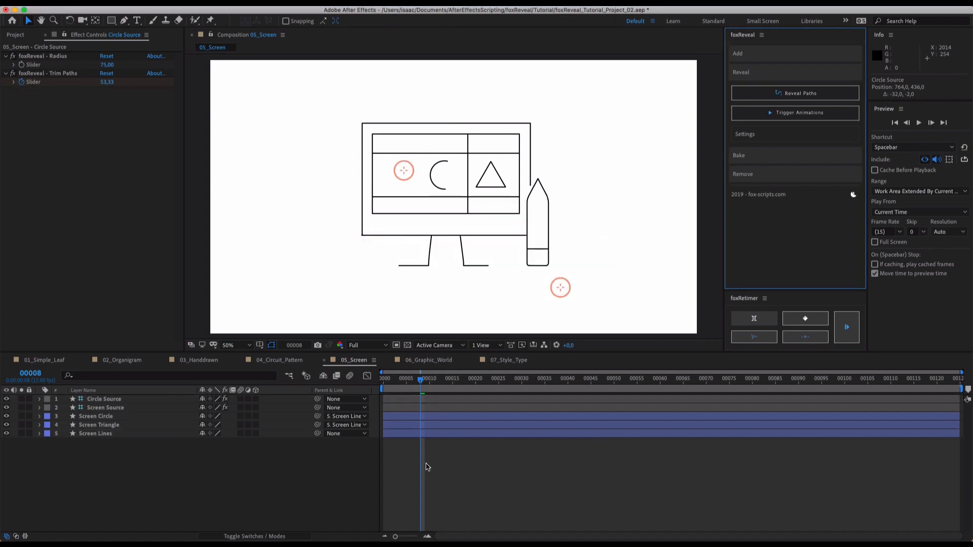
Reapply Reveal Paths to Screen Lines with Screen Source as the source, previewing from frame 0 before it and scrubbing to frame 12 after it.
drag(420, 380, 382, 404)
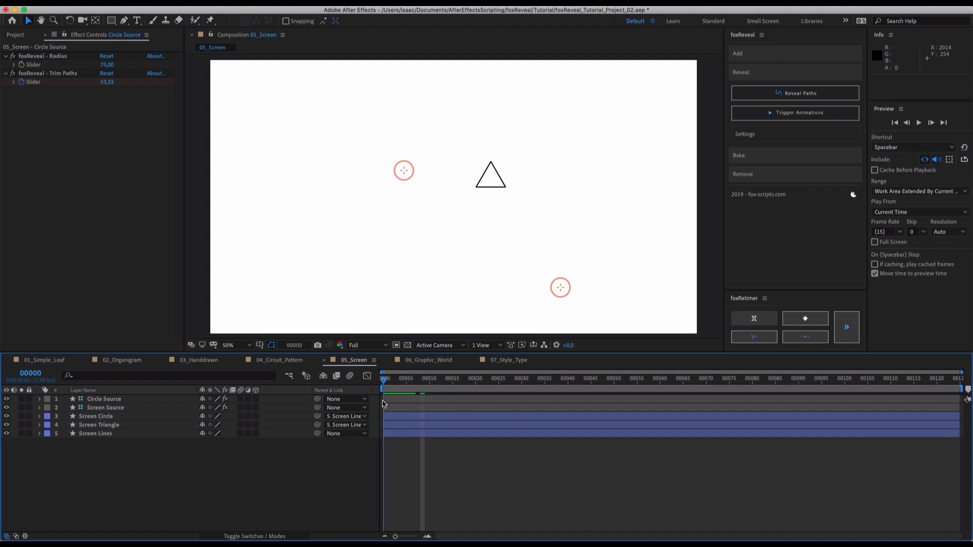
key(space)
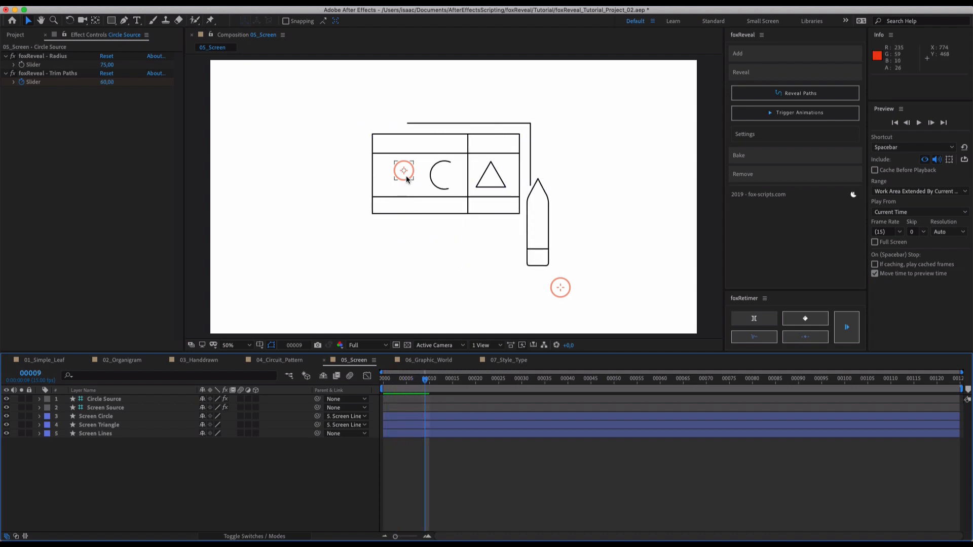
click(560, 287)
shift+click(543, 249)
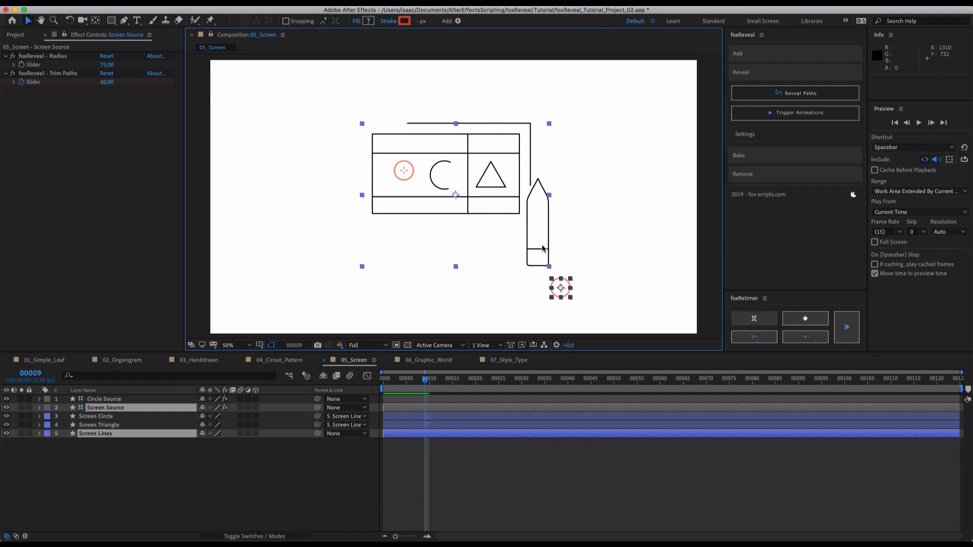
click(748, 94)
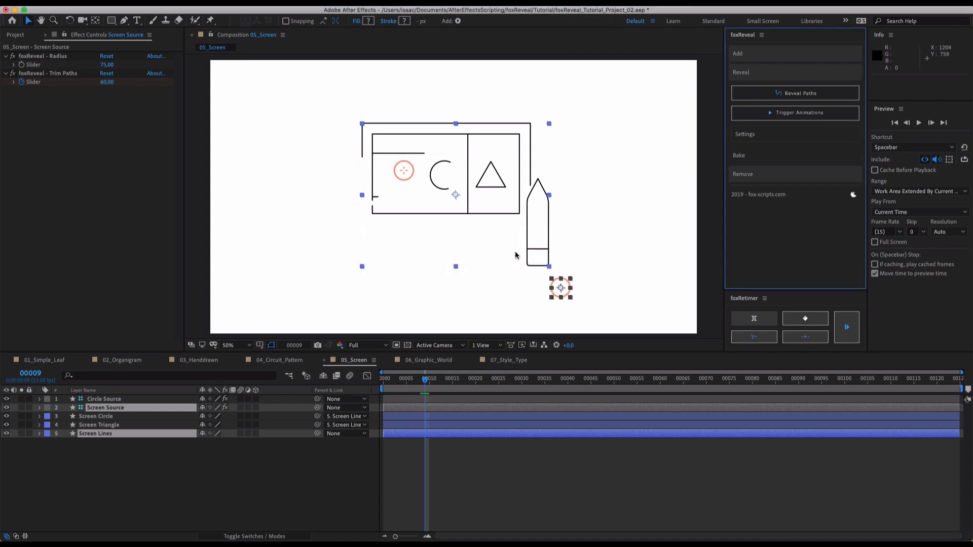
click(438, 488)
mouse_move(423, 381)
mouse_down()
mouse_move(383, 385)
mouse_move(438, 386)
mouse_up()
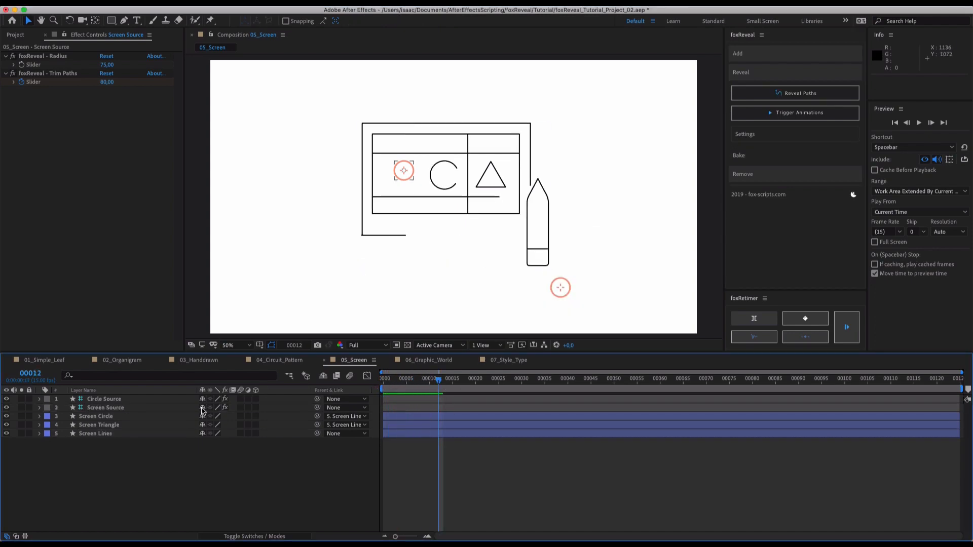
Delete the Circle Source and Screen Source layers together.
click(113, 400)
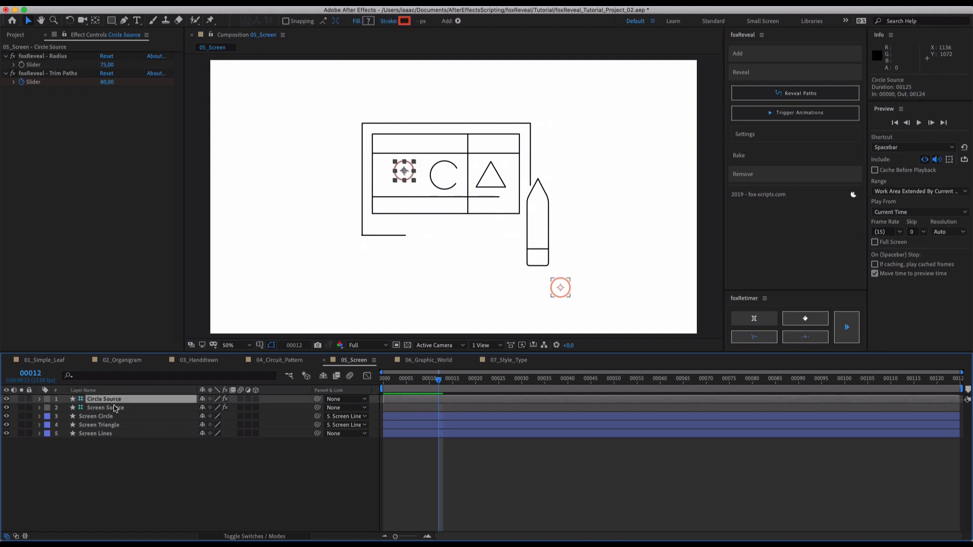
shift+click(114, 409)
key(Delete)
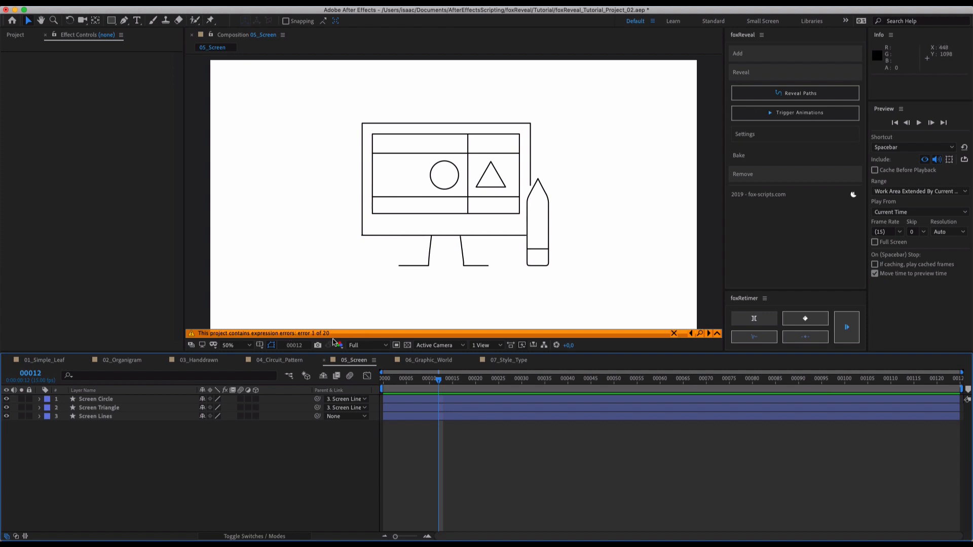
Reveal the expressions on Screen Circle, Screen Triangle and Screen Lines to examine their trim path Start and End properties.
drag(117, 473, 193, 396)
key(e)
key(e)
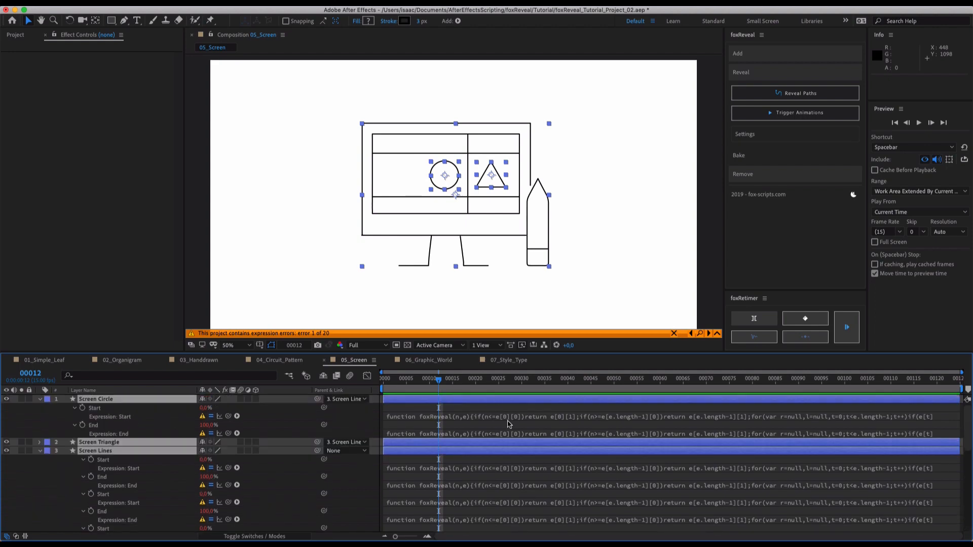
key(u)
Undo the deletion of the two source layers and play the reveal animation.
key(super+z)
click(429, 456)
key(space)
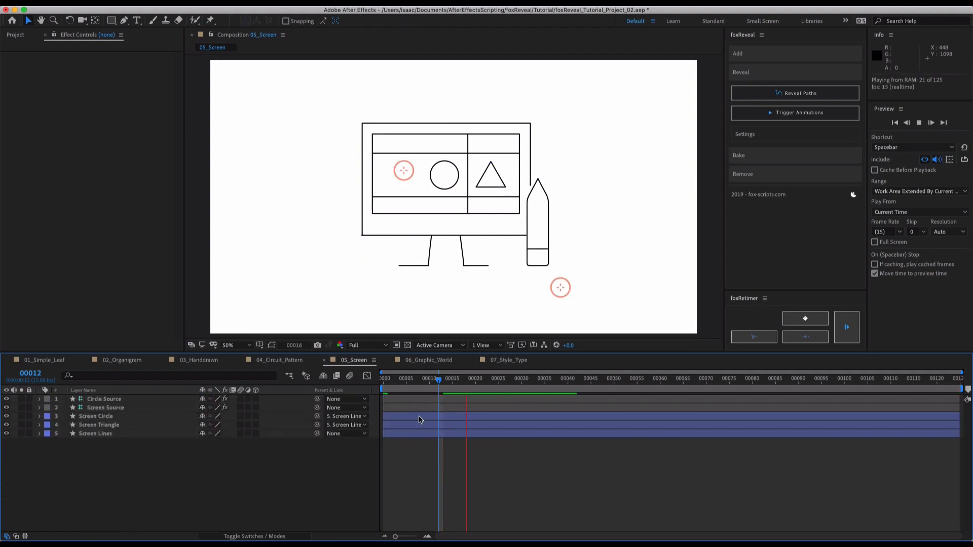
Delete the Screen Source layer after viewing its Trim Paths keyframes, and delete the Circle Source layer too.
click(418, 410)
key(u)
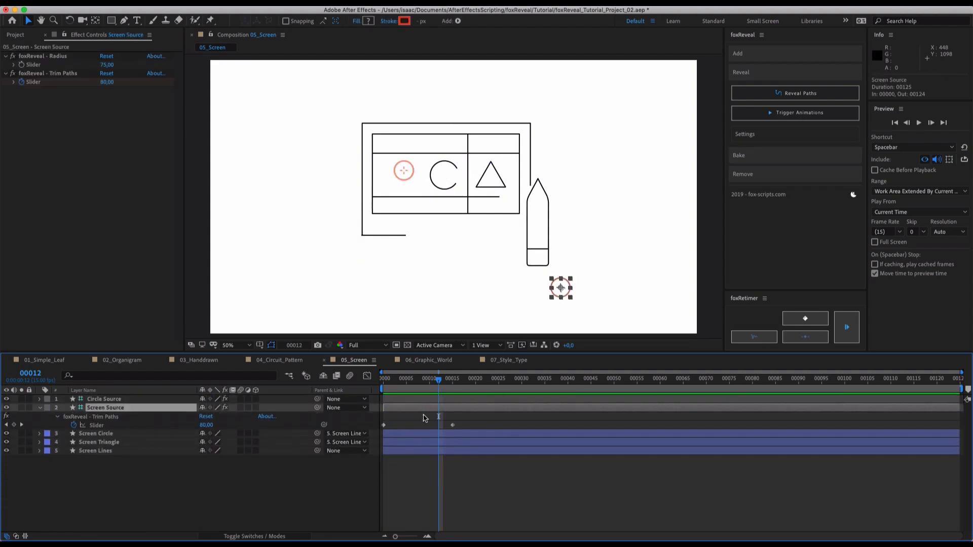
key(u)
key(Delete)
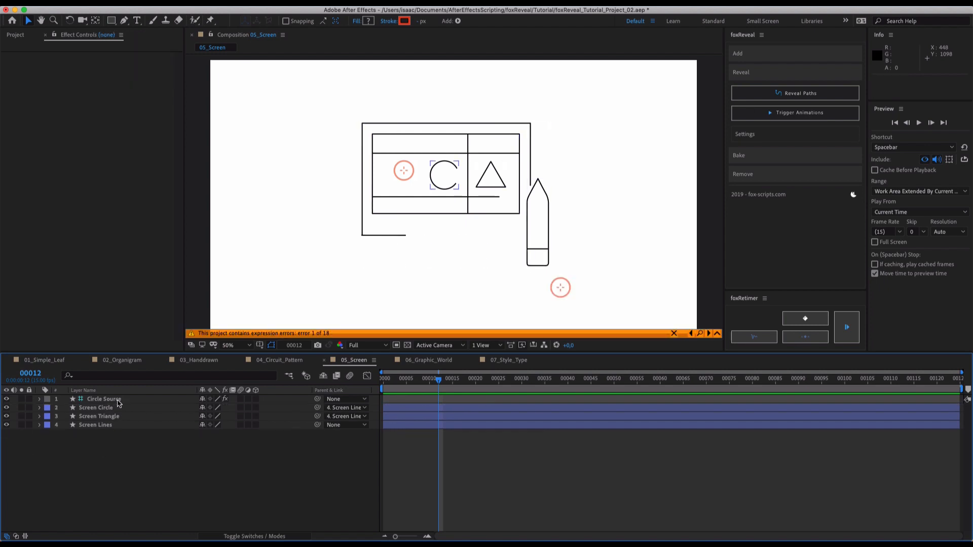
click(117, 400)
key(Delete)
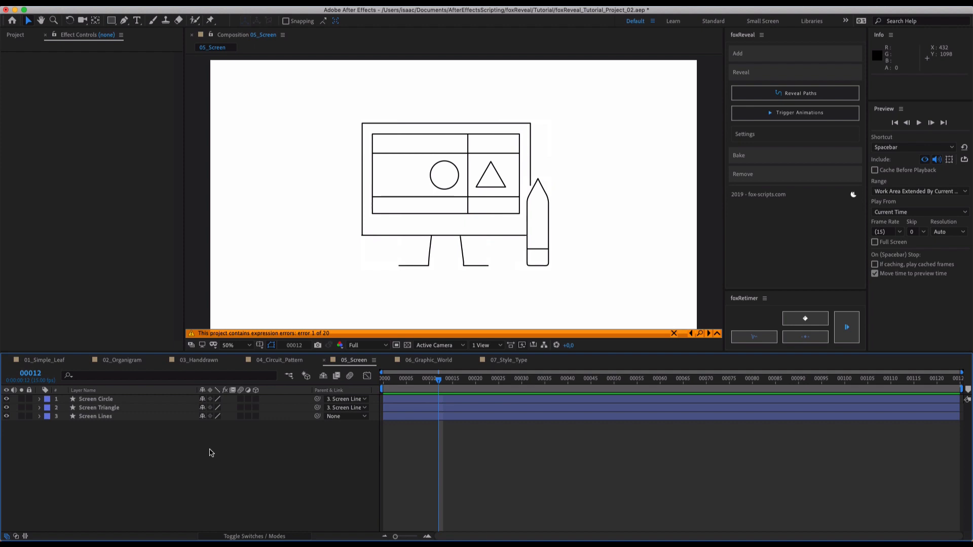
Remove foxReveal from all three remaining layers: Screen Circle, Screen Triangle and Screen Lines.
key(super+a)
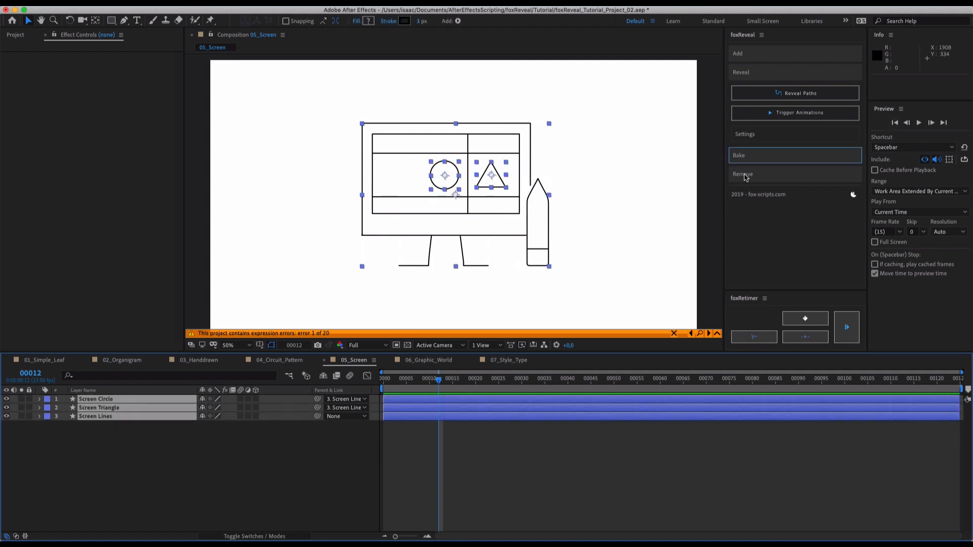
click(780, 185)
click(781, 186)
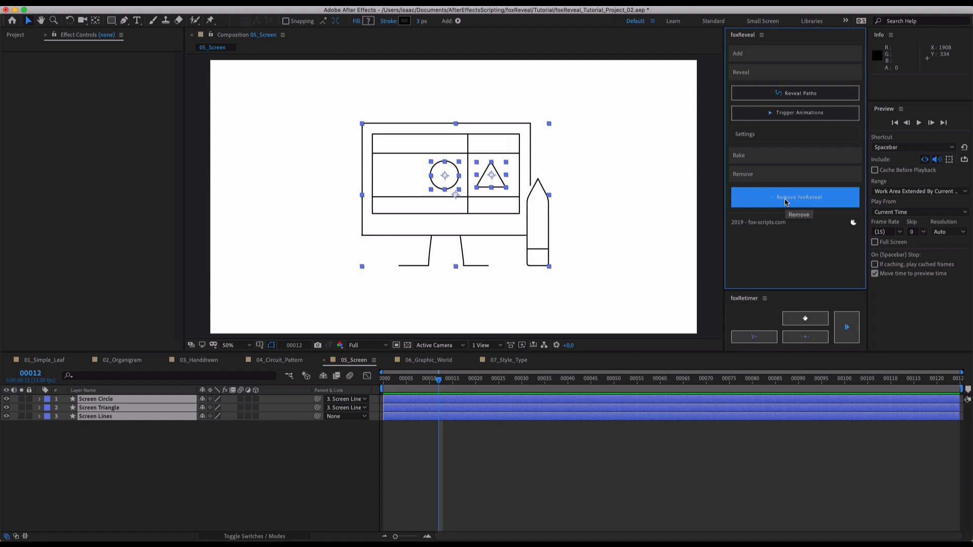
Expand the contents of Screen Lines through monitor Konturen - Gruppe 3 and Gruppe 3 to inspect Pfad 1.
click(195, 444)
click(39, 416)
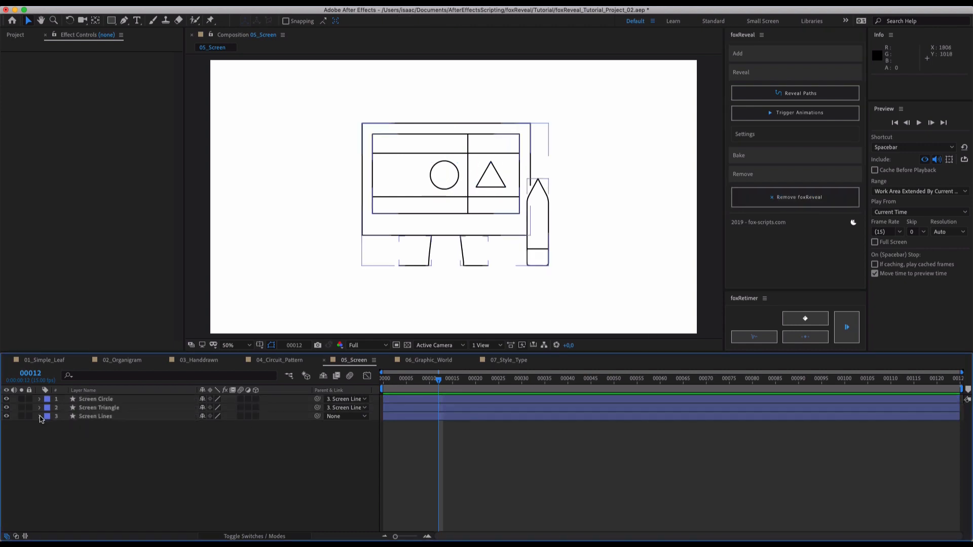
click(48, 426)
click(66, 434)
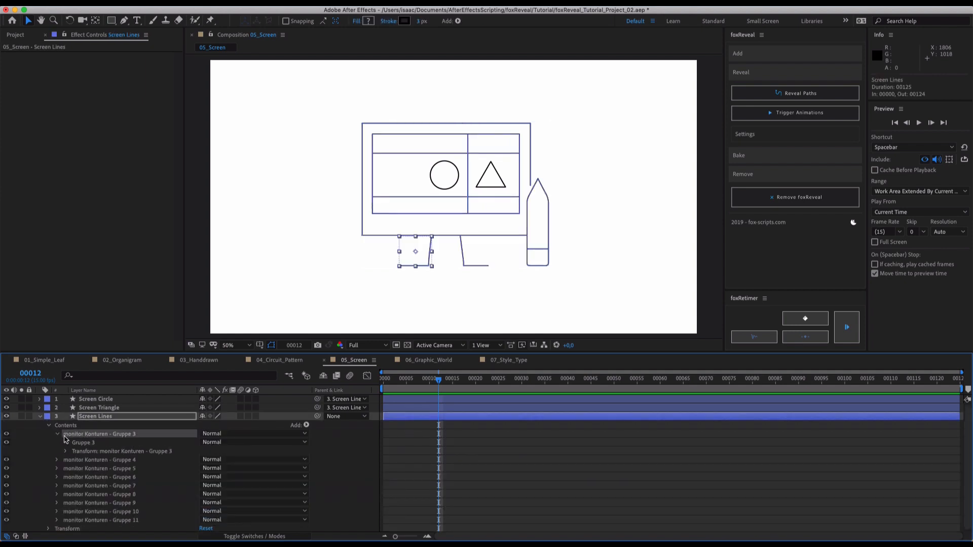
click(57, 434)
click(65, 442)
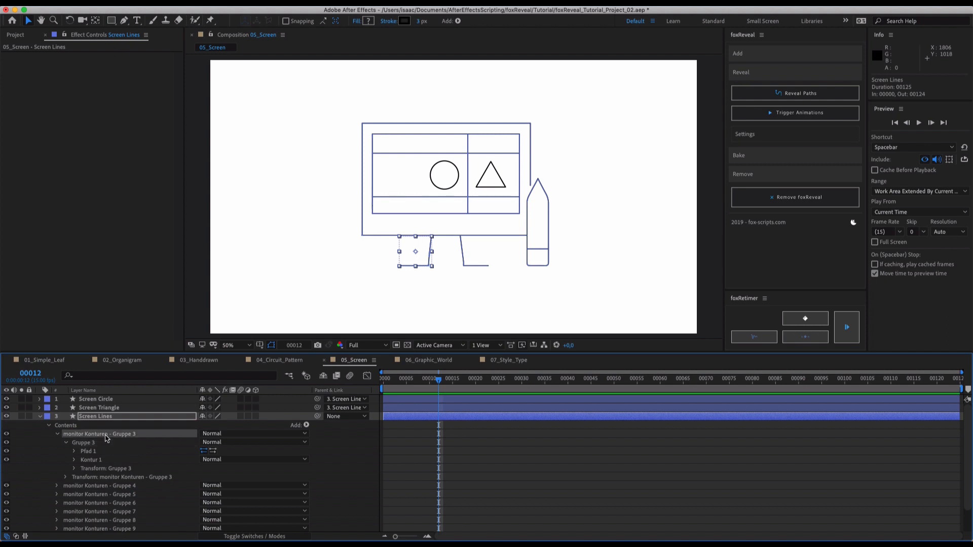
click(89, 452)
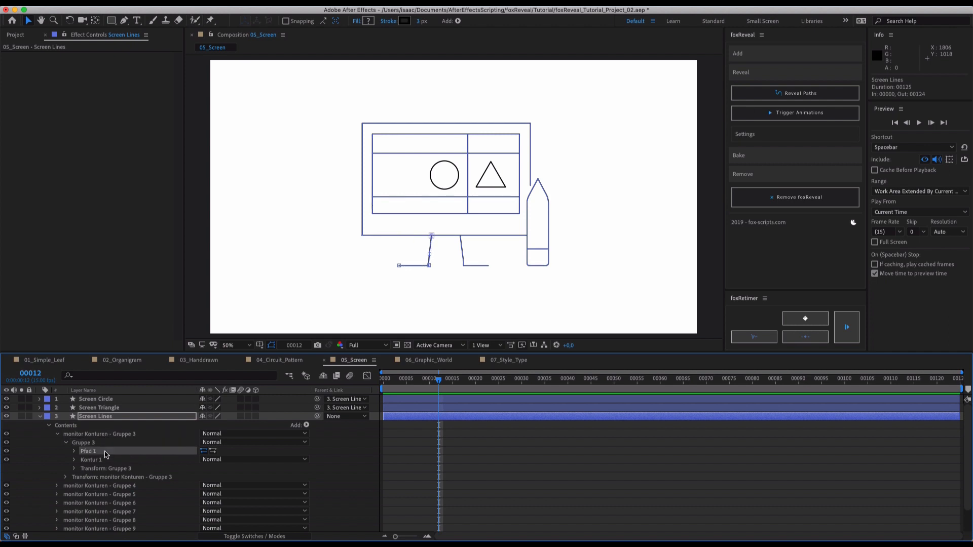
Add a reveal source at about 1304, 226 by the monitor's upper-right corner and apply Reveal Paths to Screen Lines.
click(108, 417)
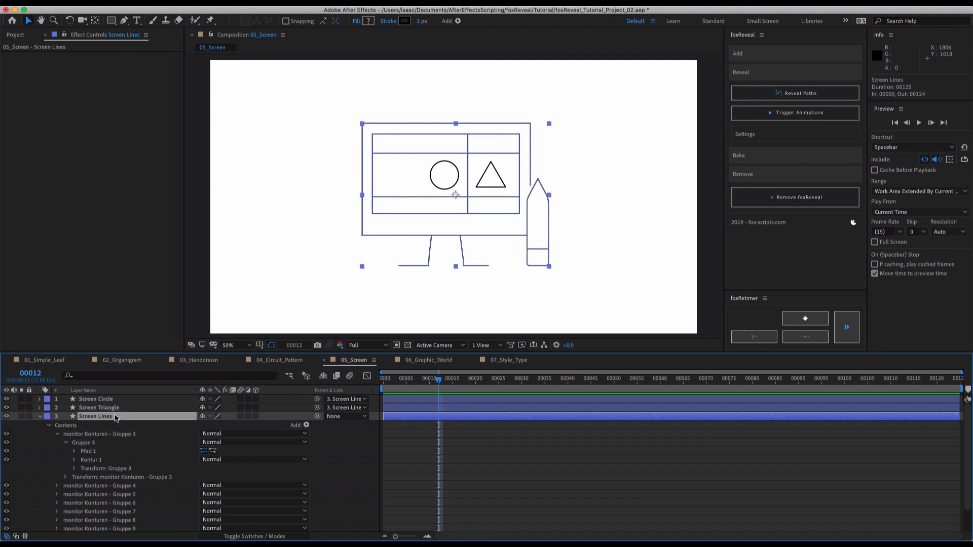
click(784, 54)
click(785, 57)
click(783, 72)
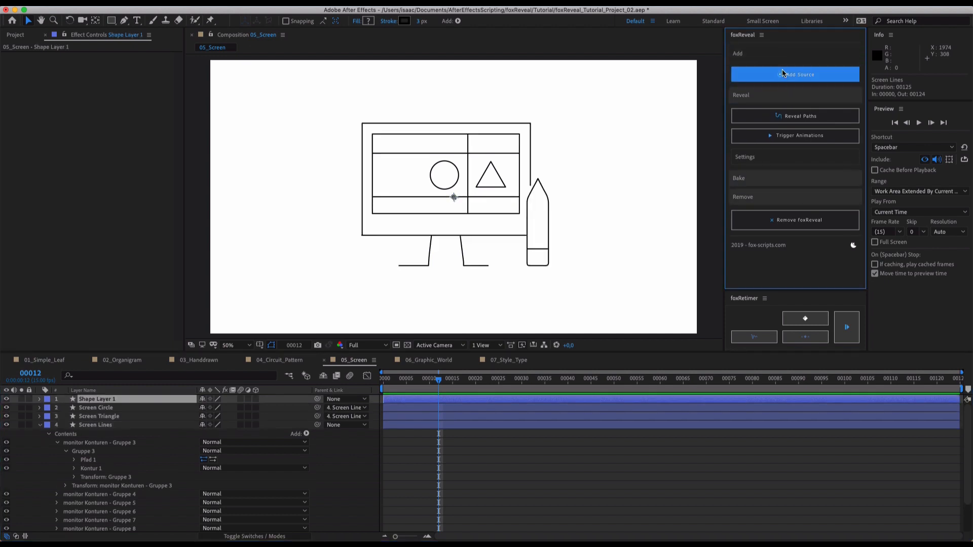
drag(455, 197, 541, 117)
click(530, 152)
click(798, 117)
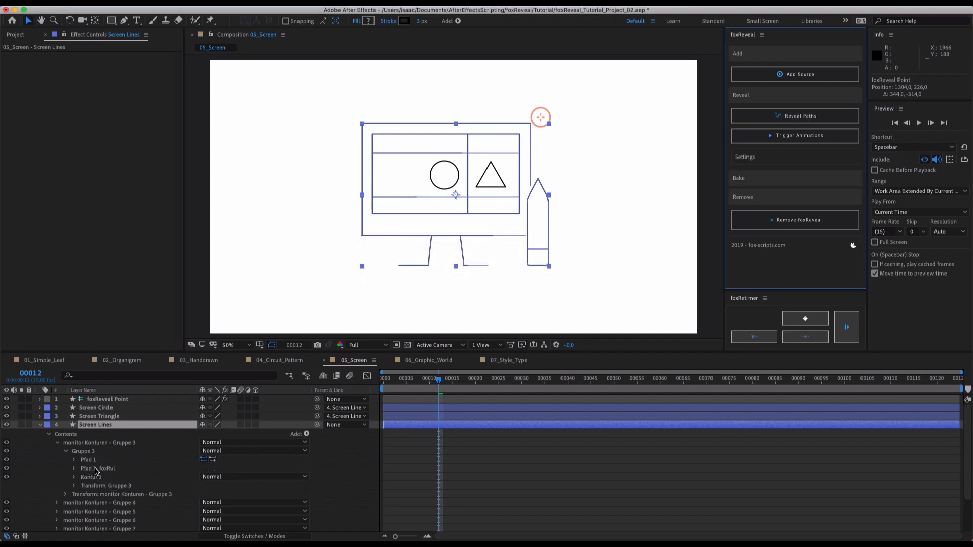
Examine the Start, End and Offset properties of Pfad 1_foxRvl inside Gruppe 3 of Screen Lines.
click(100, 469)
scroll(88, 456, down, 1)
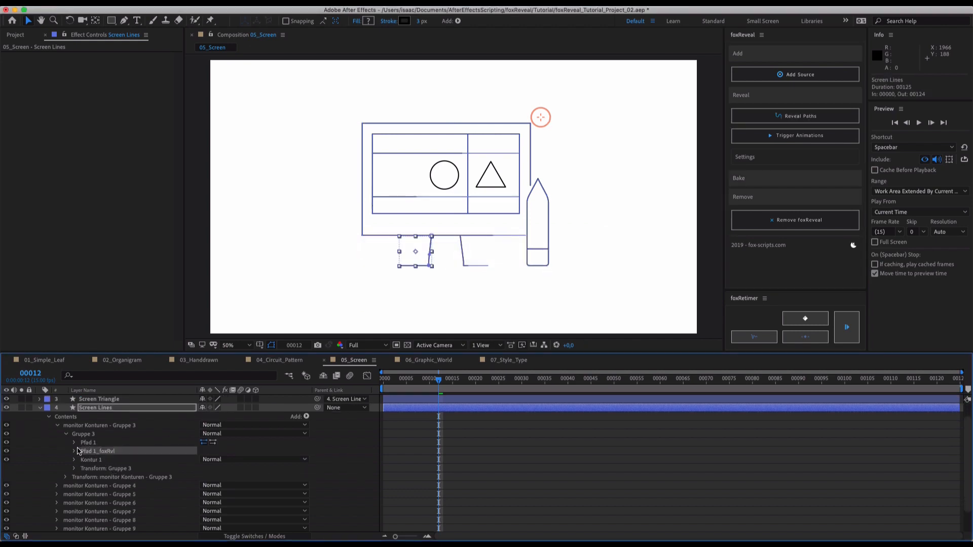
click(75, 451)
click(75, 451)
click(75, 450)
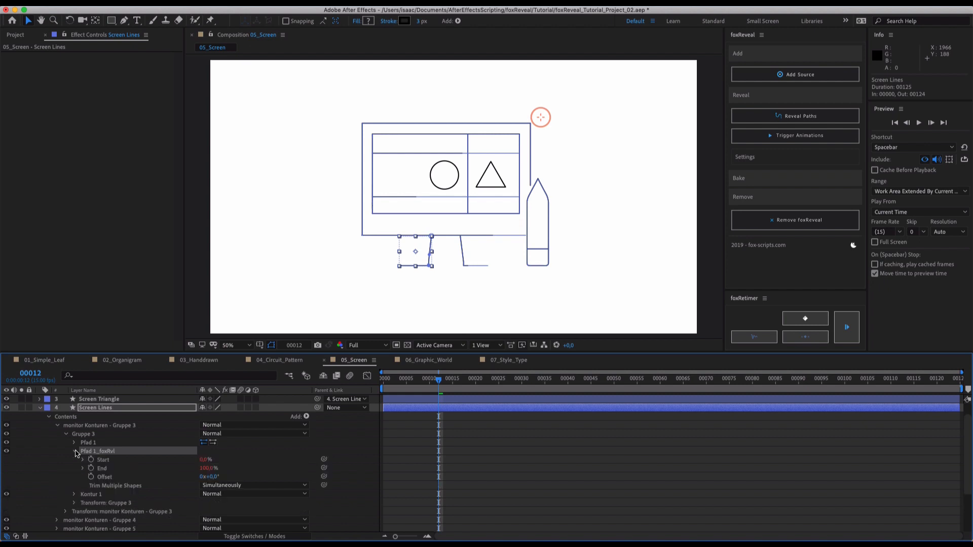
click(75, 451)
Expand monitor Konturen - Gruppe 4 and Gruppe 4 to inspect the Pfad 1_foxRvl and Pfad 1 entries.
scroll(69, 449, down, 2)
click(57, 459)
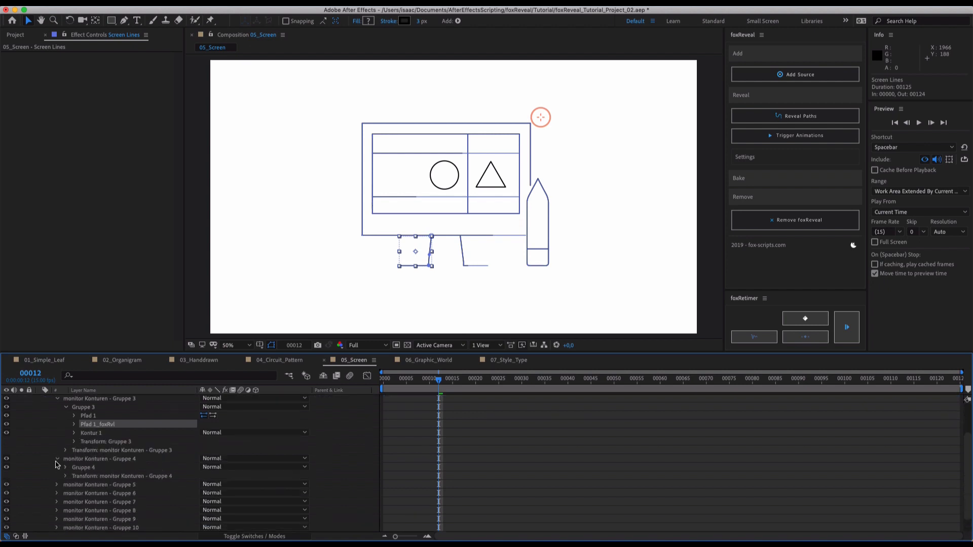
click(66, 467)
click(87, 485)
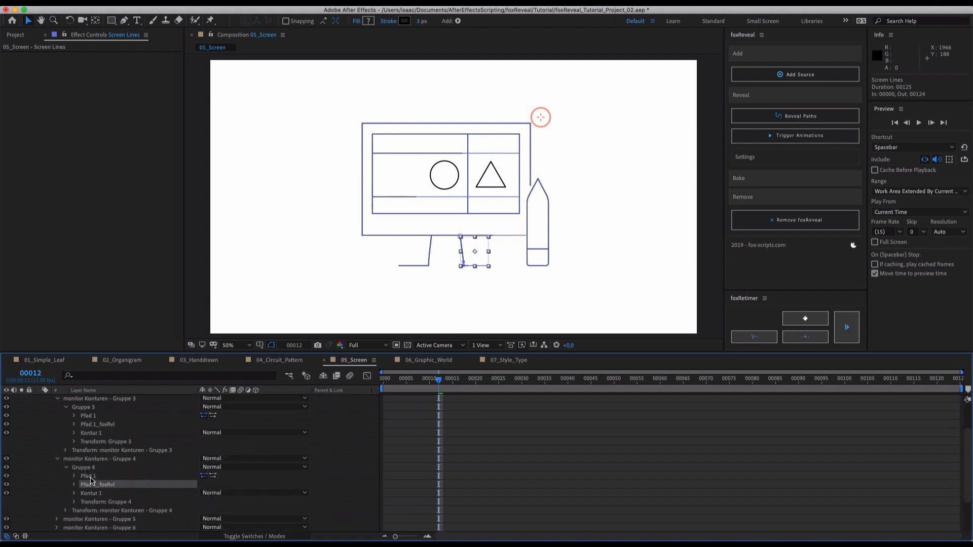
click(90, 477)
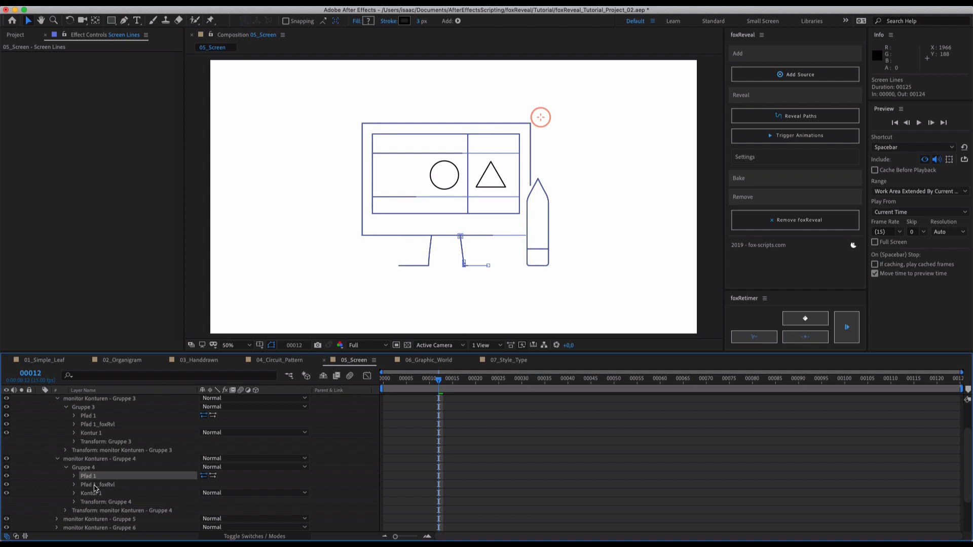
scroll(131, 445, up, 2)
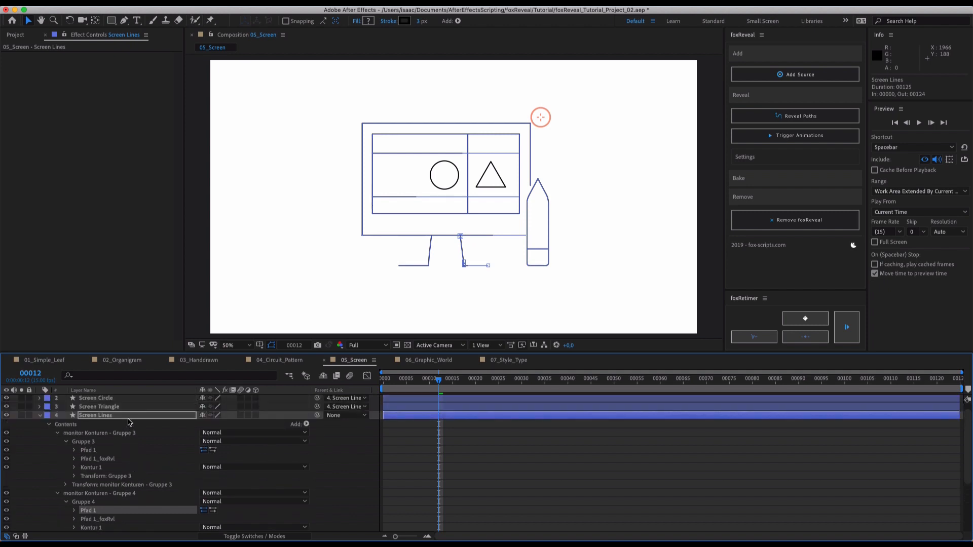
Remove foxReveal from Screen Lines and apply Reveal Paths to it again.
click(129, 418)
click(777, 214)
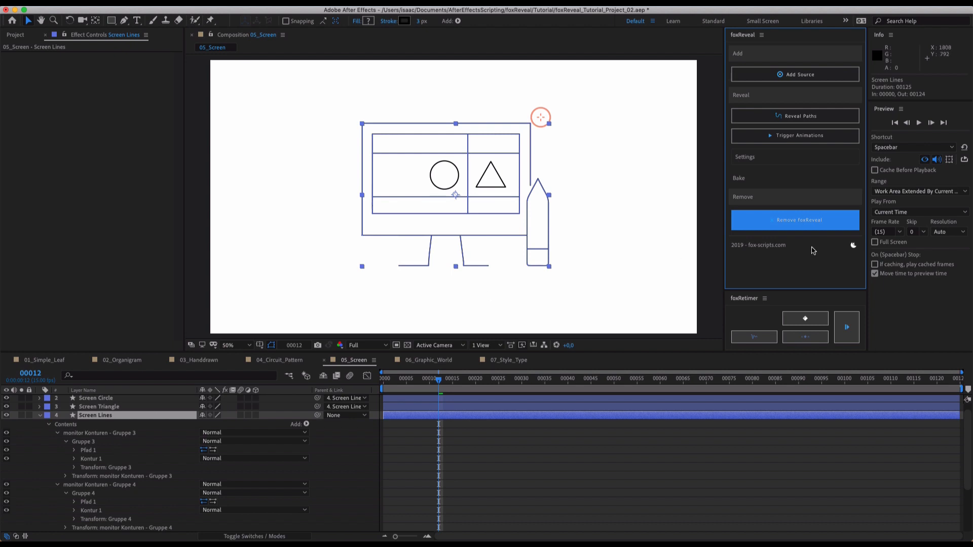
click(783, 117)
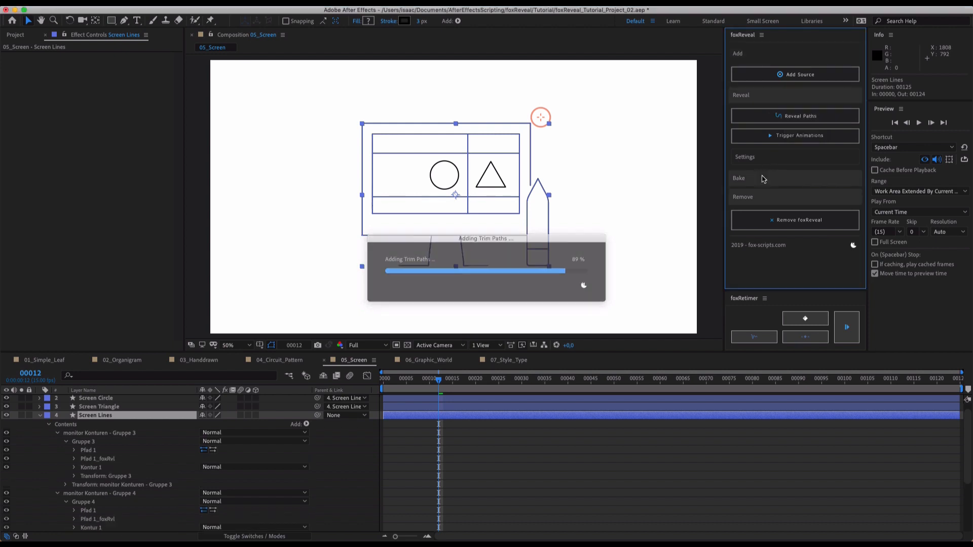
Bake the path reveals of Screen Lines into keyframes, show the keyframed properties, and scrub to frame 19 to check the animation.
click(763, 177)
click(760, 208)
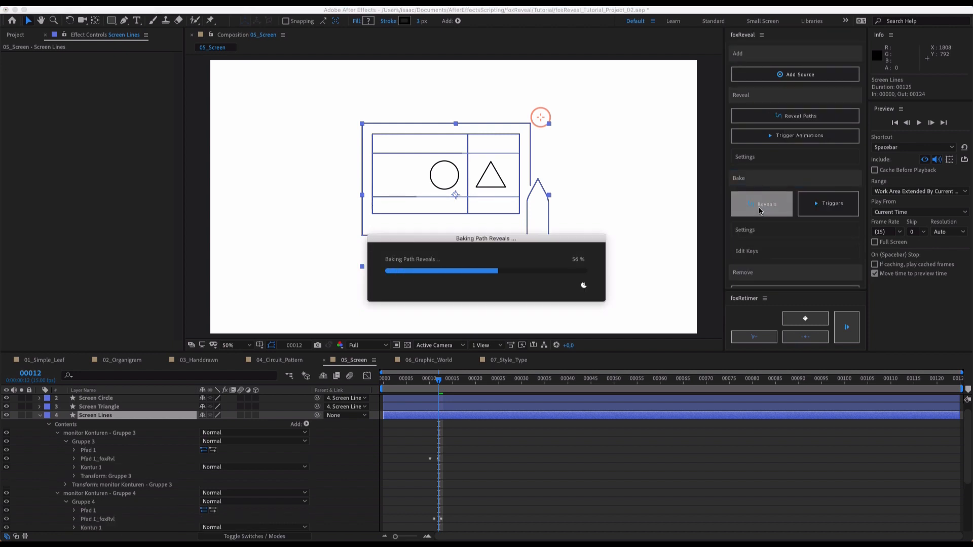
key(u)
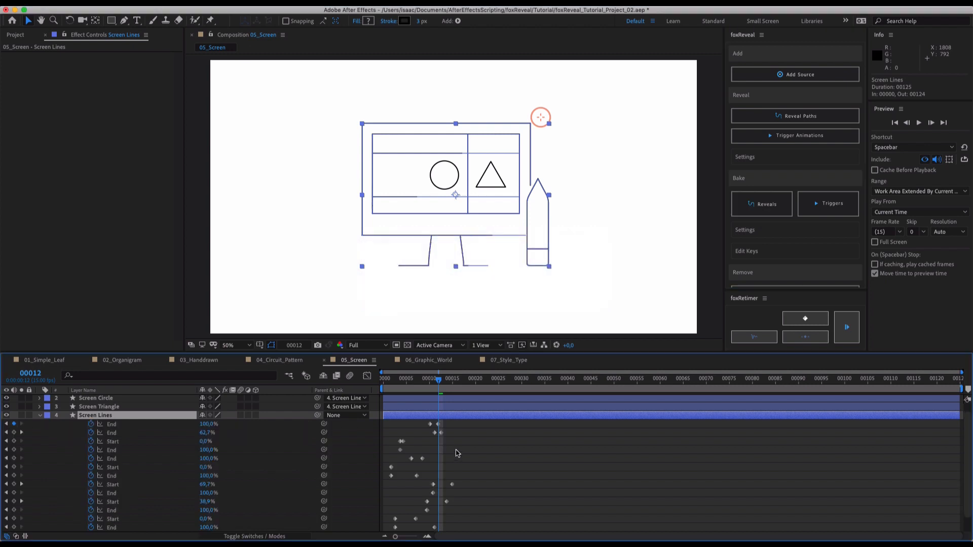
scroll(448, 436, down, 2)
scroll(448, 427, up, 3)
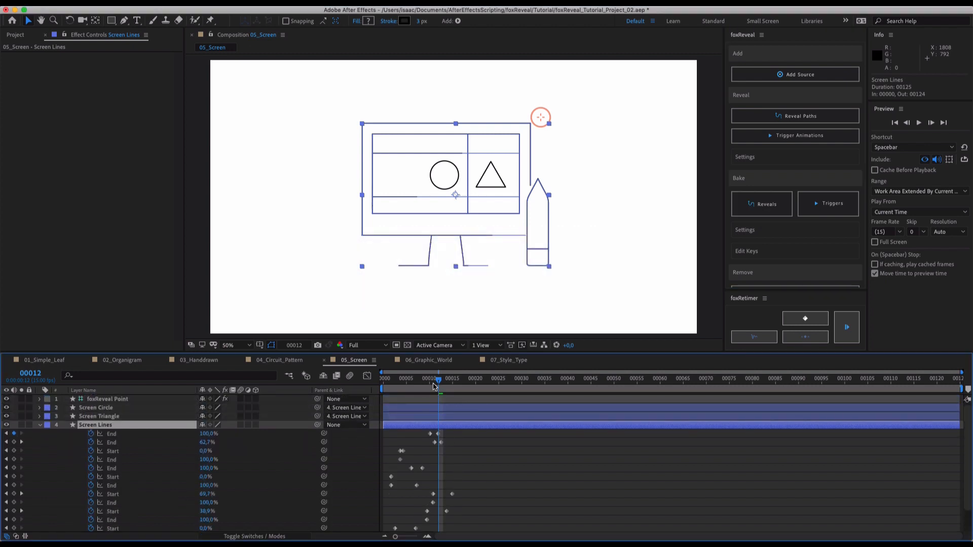
mouse_move(433, 386)
mouse_down()
mouse_move(388, 386)
mouse_move(471, 386)
mouse_up()
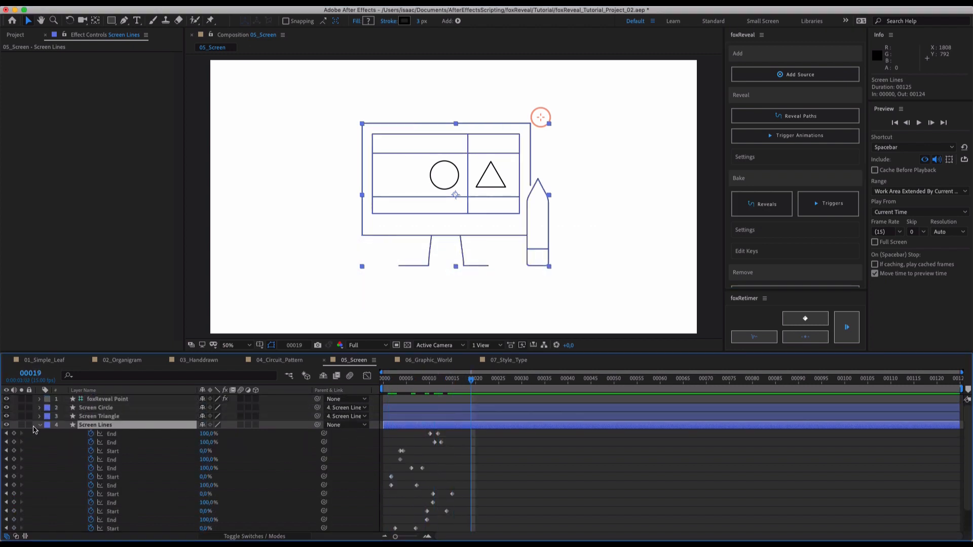
Expand all contents of Screen Lines and select the baked Pfad 1_foxRvl trim path in Gruppe 3 for inspection.
click(39, 425)
super+click(40, 425)
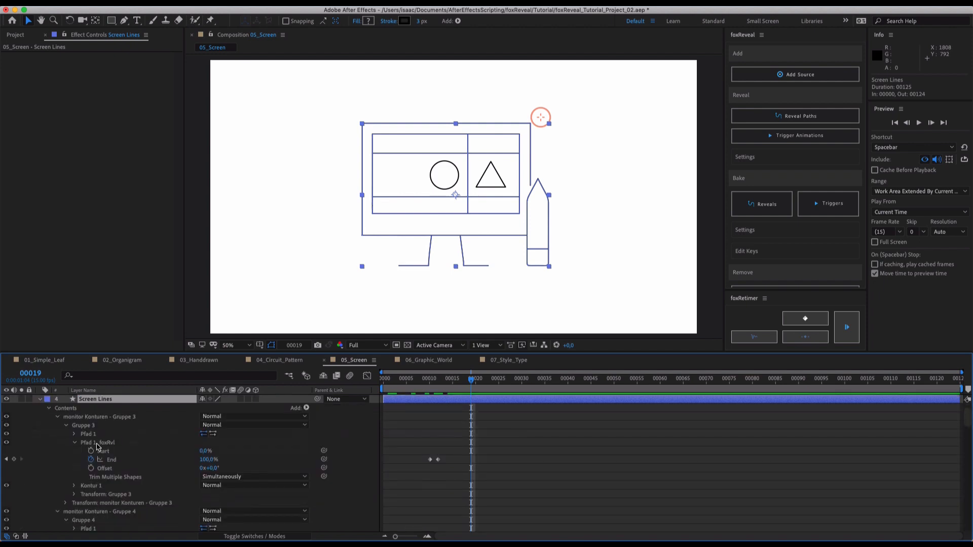
click(84, 443)
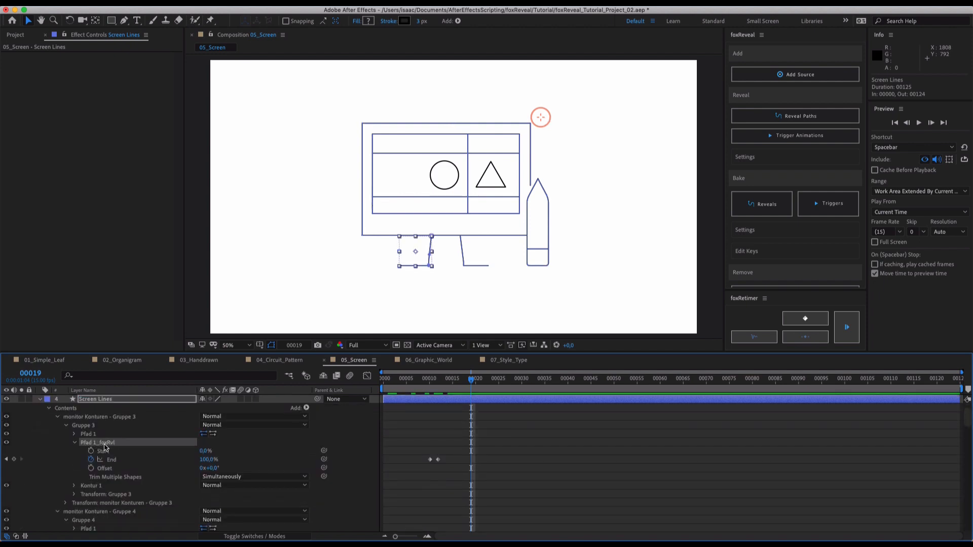
Remove foxReveal and its baked trim paths from Screen Lines, undoing and repeating the removal once.
click(118, 400)
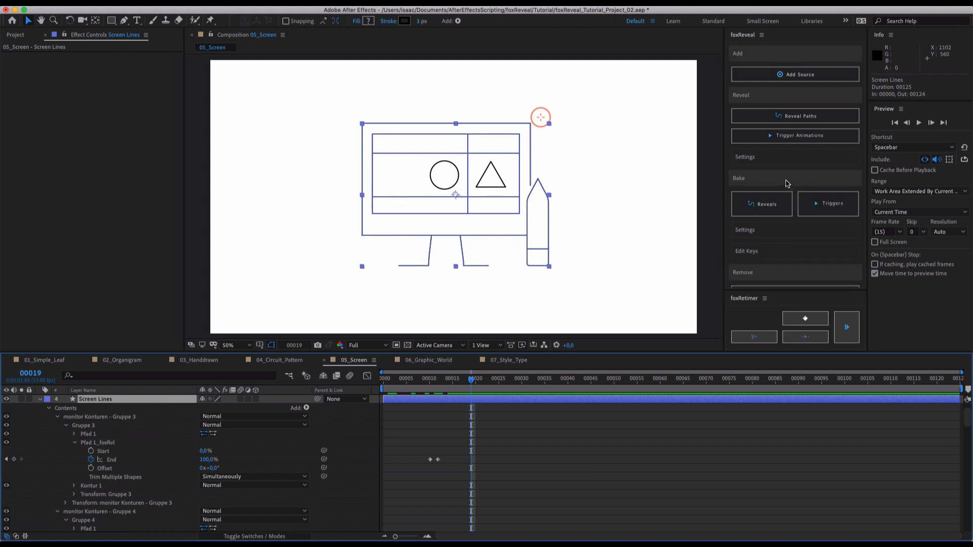
click(796, 273)
click(796, 221)
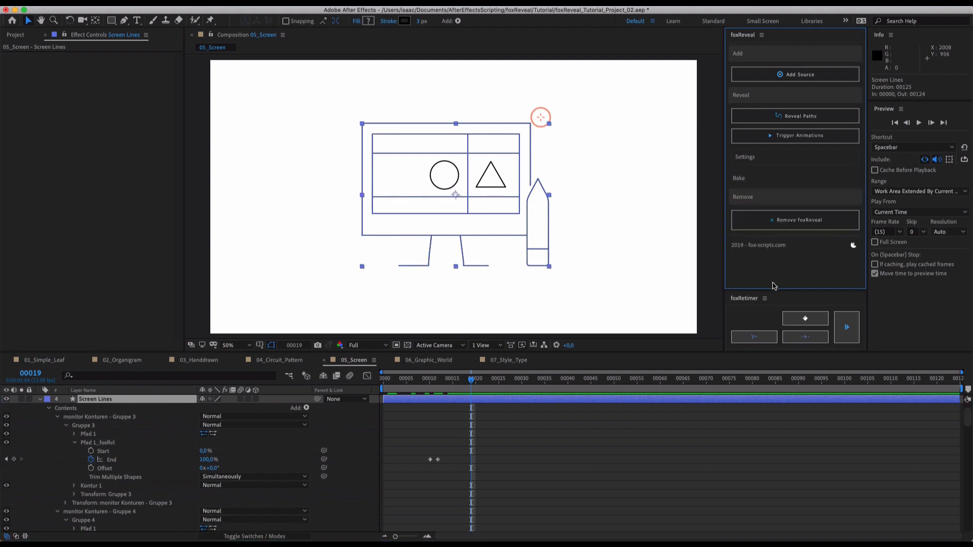
click(778, 223)
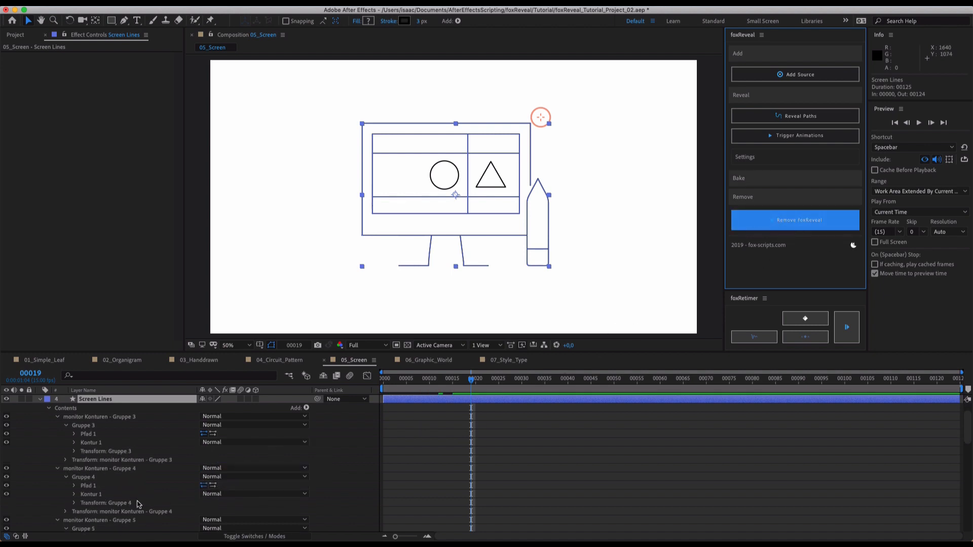
key(super+z)
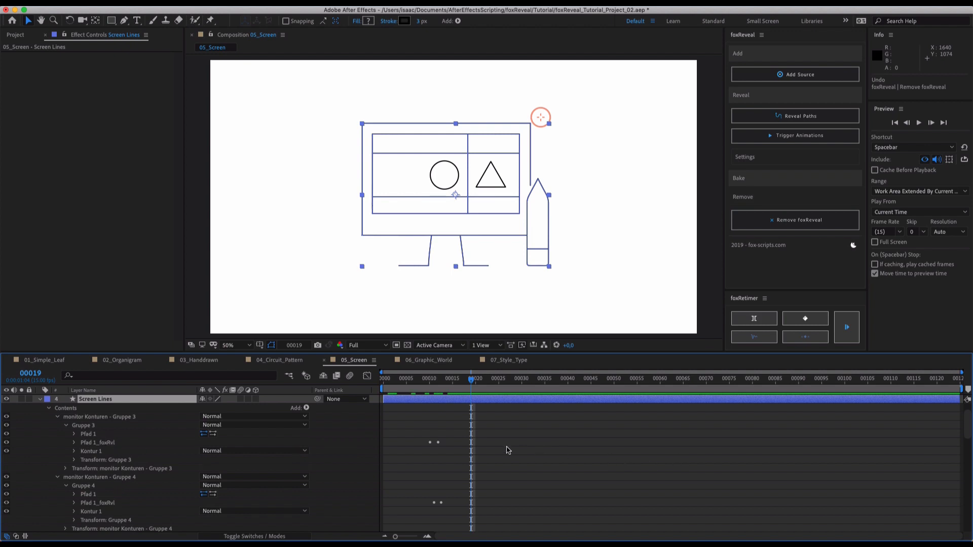
click(778, 220)
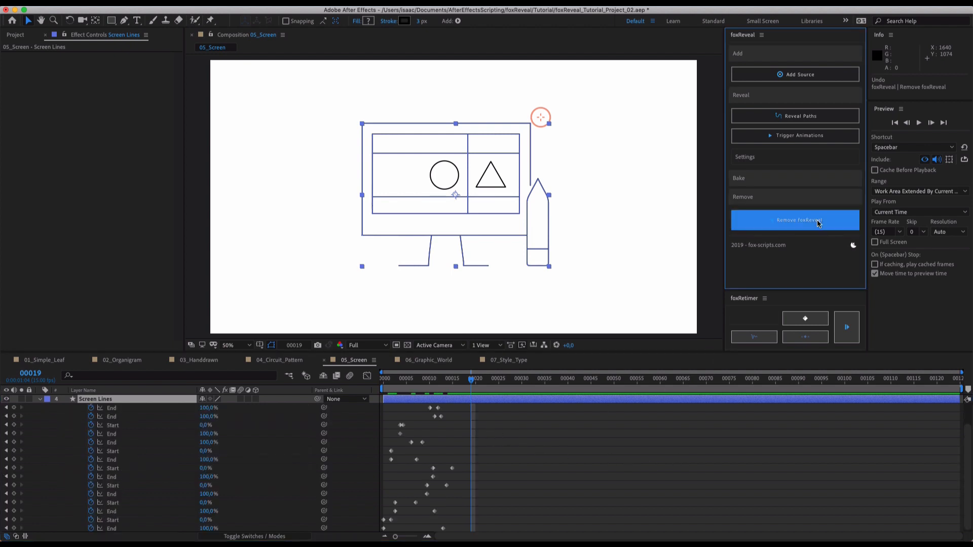
Scrub the timeline to check Screen Lines without foxReveal, return to frame 0, and collapse the Remove section.
click(484, 444)
drag(442, 382, 504, 385)
key(Home)
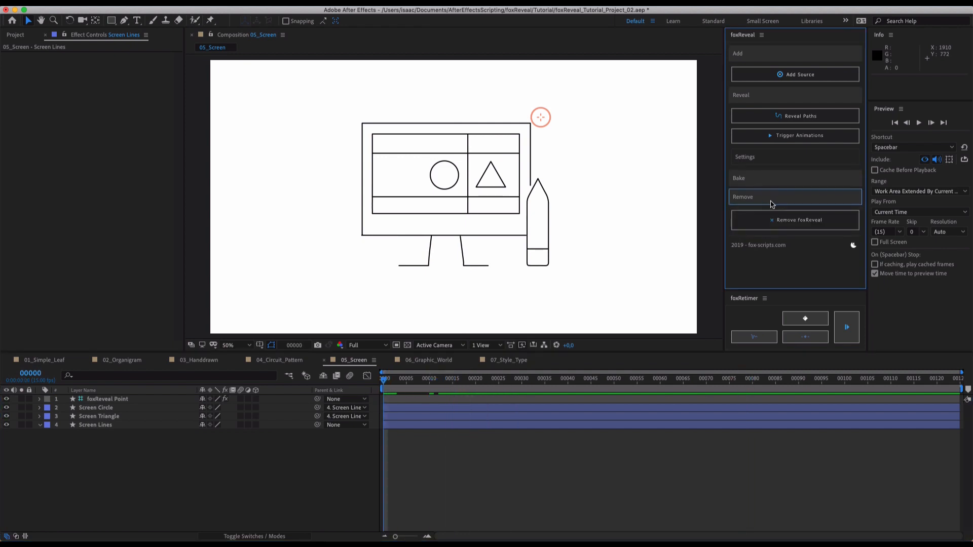
click(779, 225)
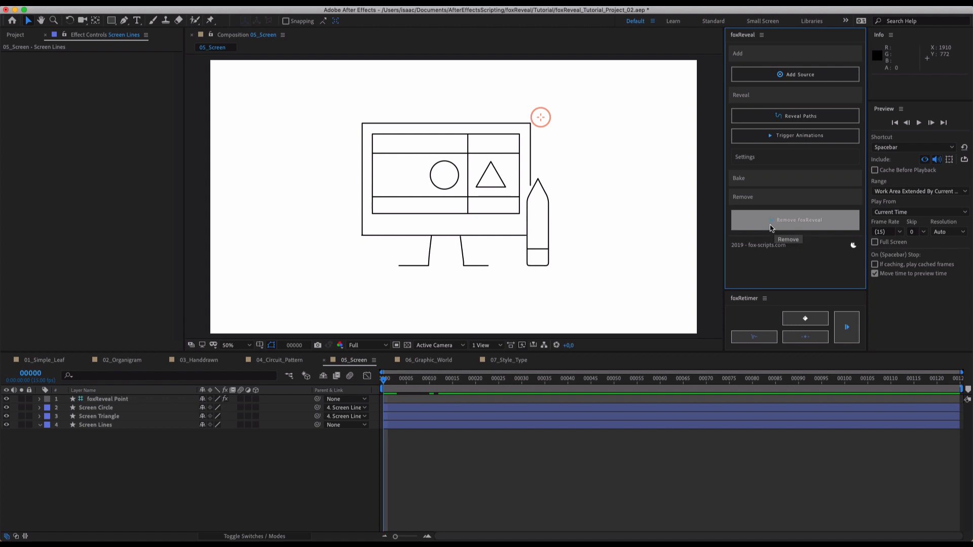
click(774, 201)
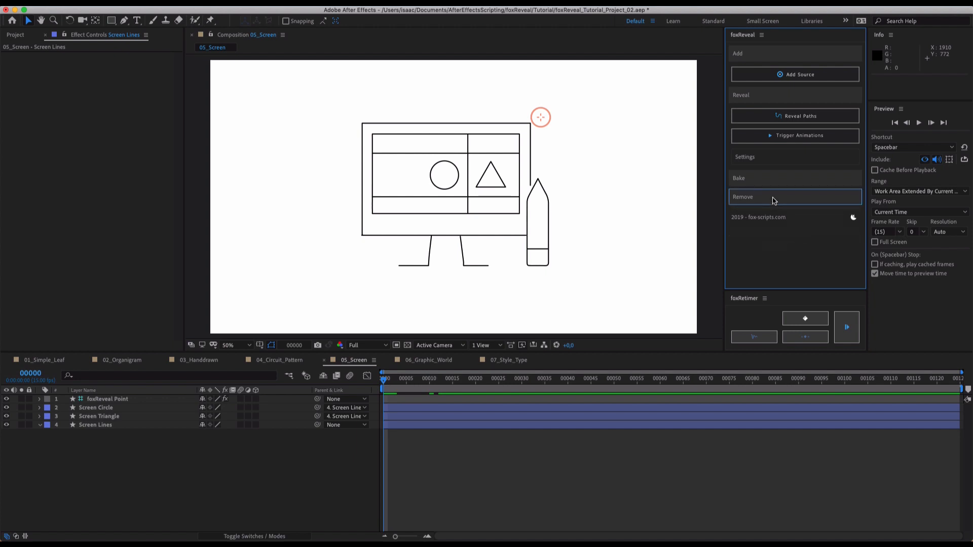
click(788, 140)
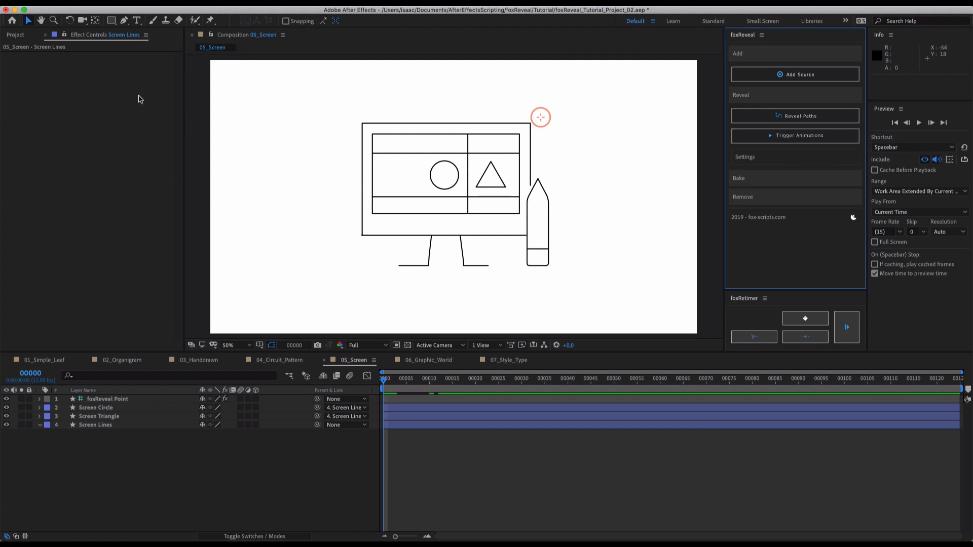
Animate the Scale of Screen Triangle from 0% at frame 0 to 100% at frame 3, scrub to check it, and return to frame 0.
click(483, 177)
key(s)
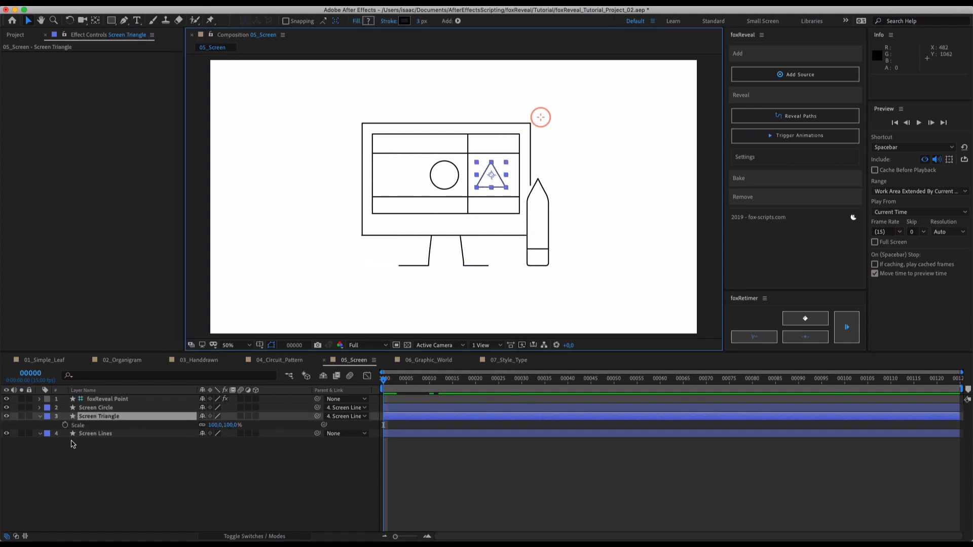
click(395, 388)
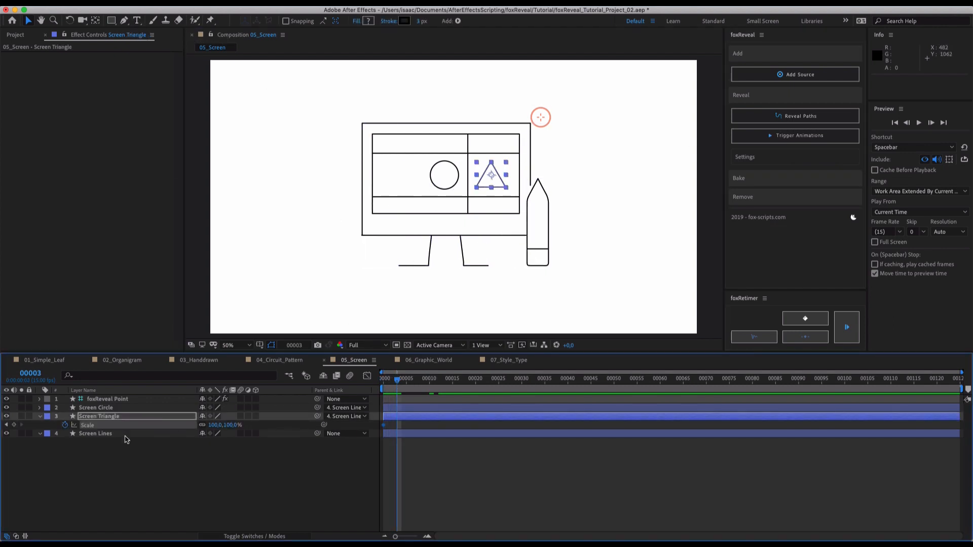
click(14, 425)
drag(397, 380, 383, 380)
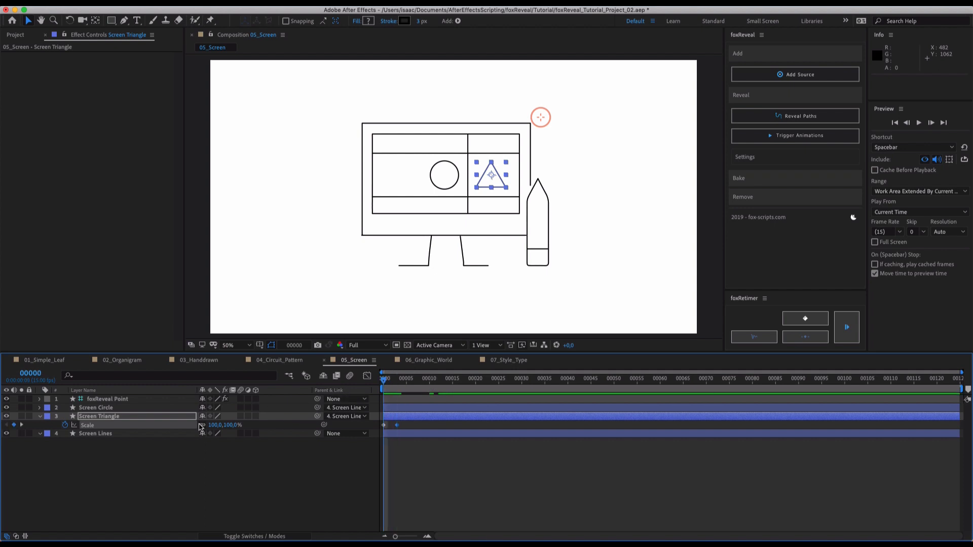
click(214, 425)
text(0)
key(Return)
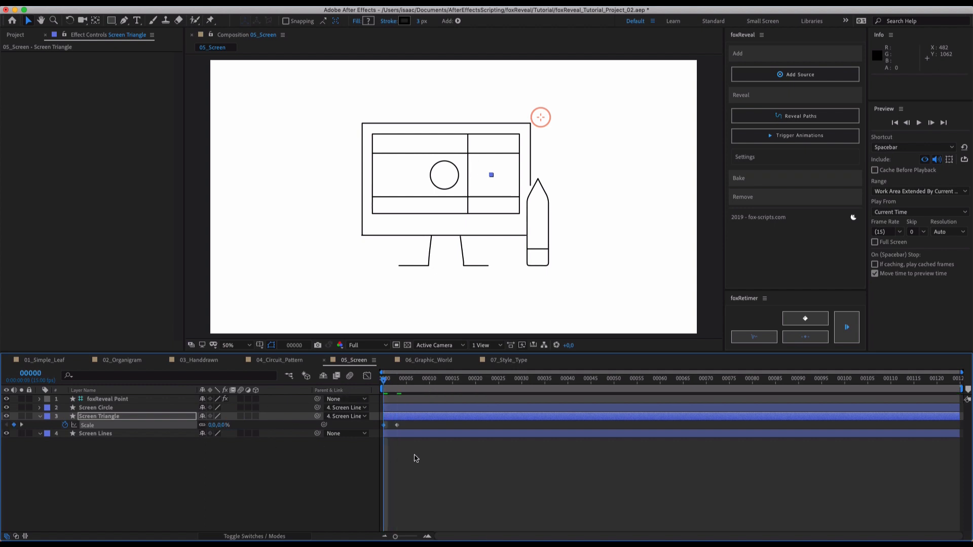
drag(387, 373, 406, 379)
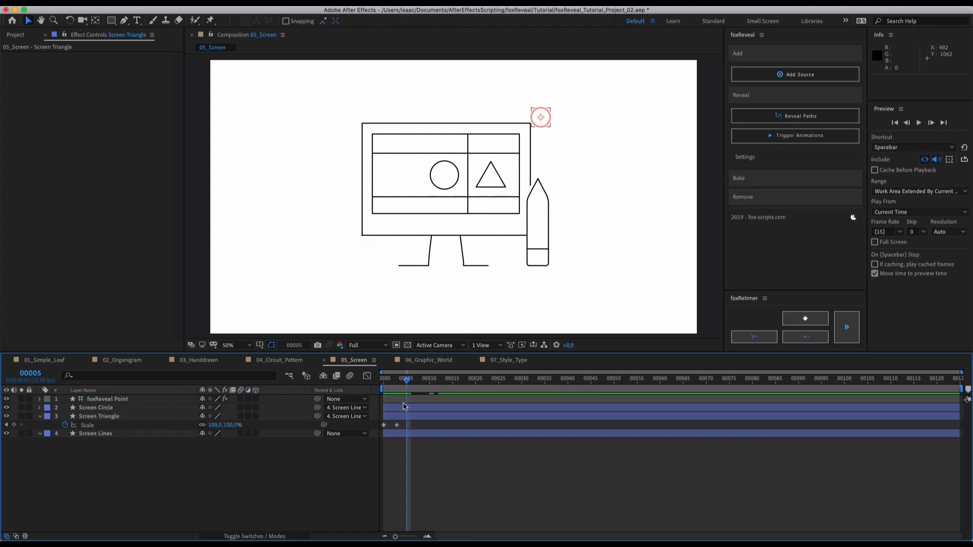
click(117, 418)
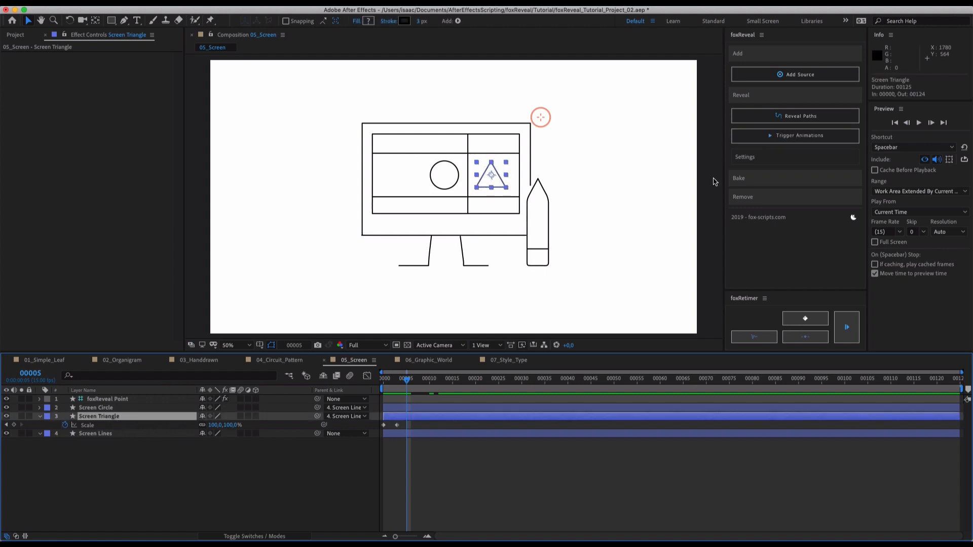
key(Home)
click(485, 197)
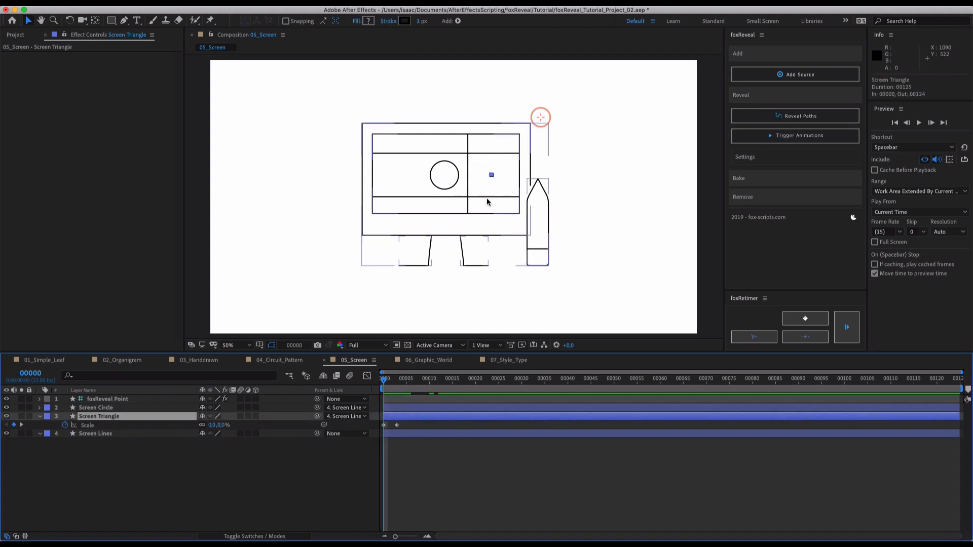
click(799, 115)
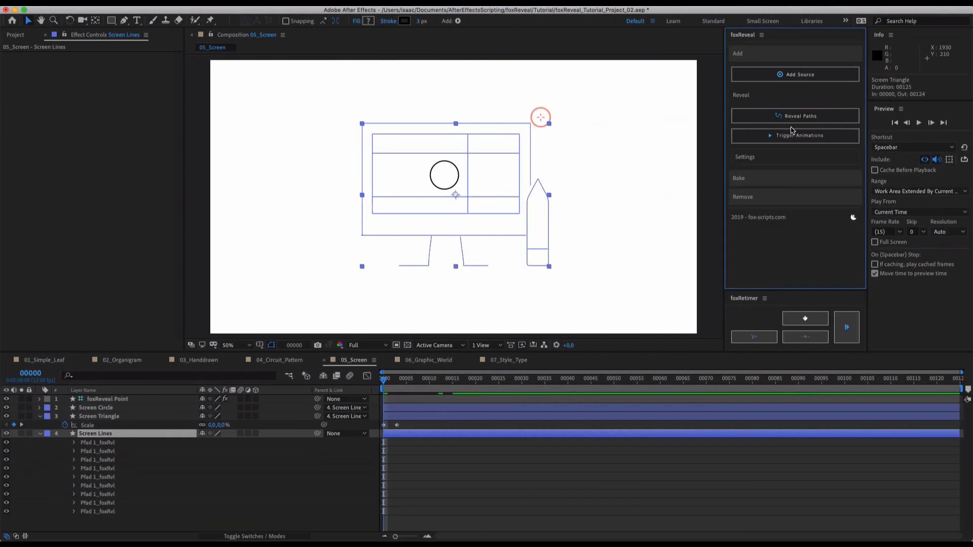
click(40, 434)
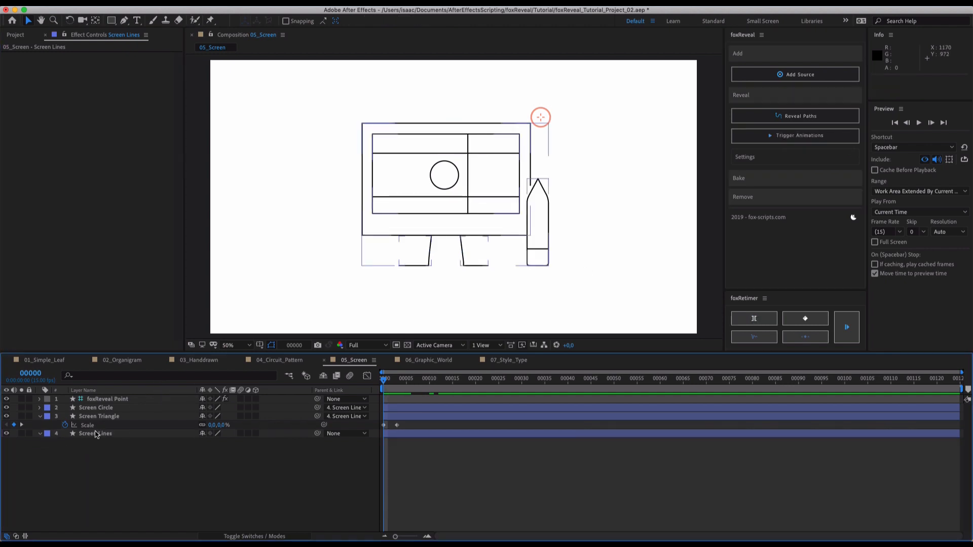
Try to trigger the Screen Triangle animation before any path reveal is applied.
click(99, 415)
click(807, 133)
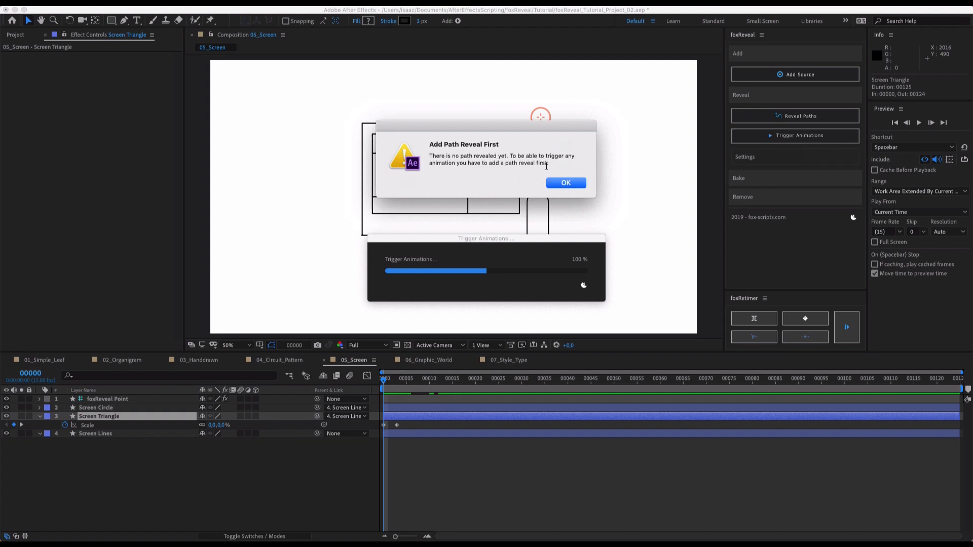
click(556, 182)
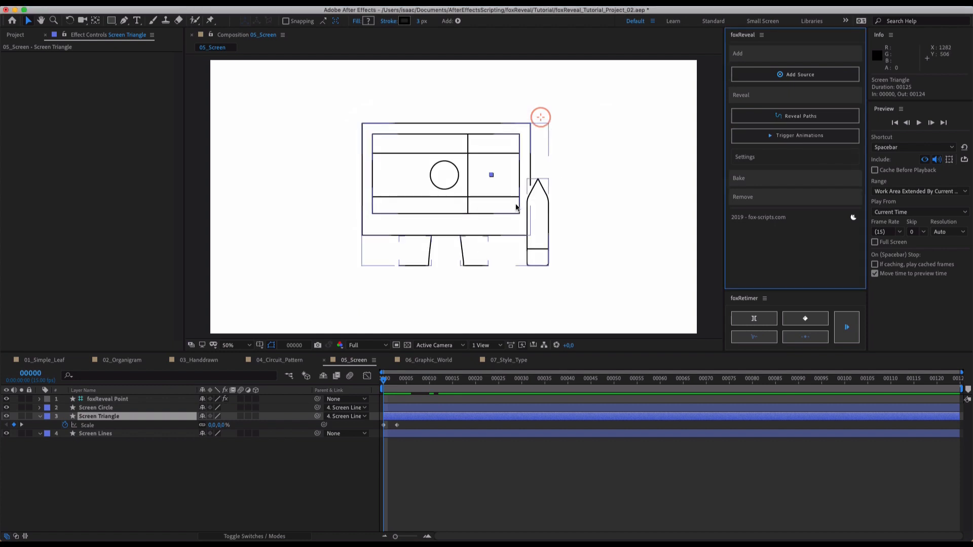
Apply Reveal Paths to Screen Lines and collapse and deselect the layer.
click(148, 434)
click(813, 116)
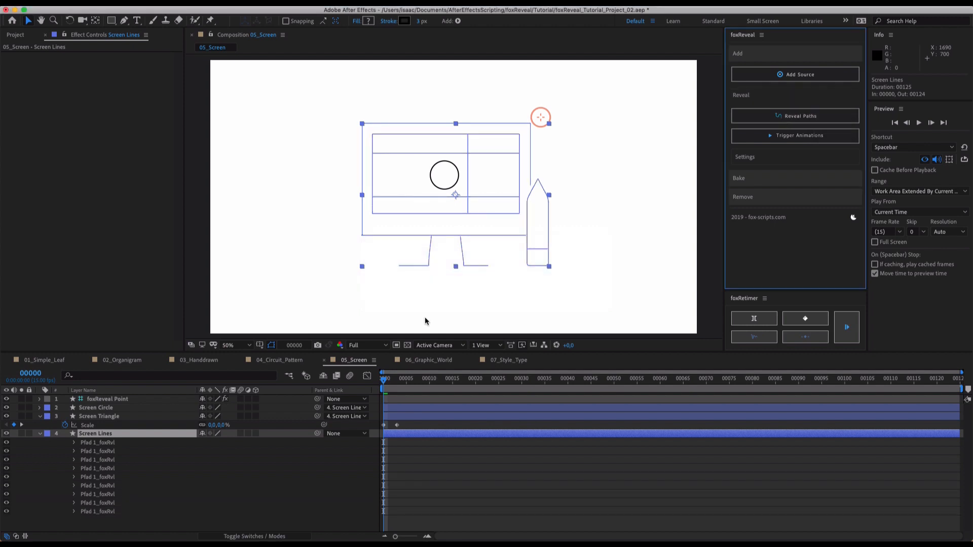
click(40, 433)
click(107, 467)
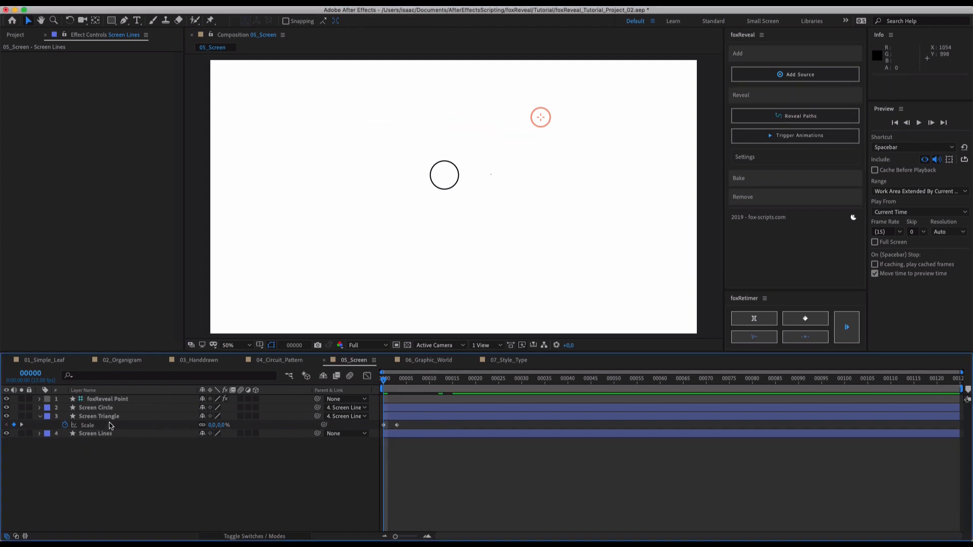
Apply Trigger Animations to the Scale of Screen Triangle and scrub to frame 19 to check the triggered animation.
click(109, 424)
click(799, 136)
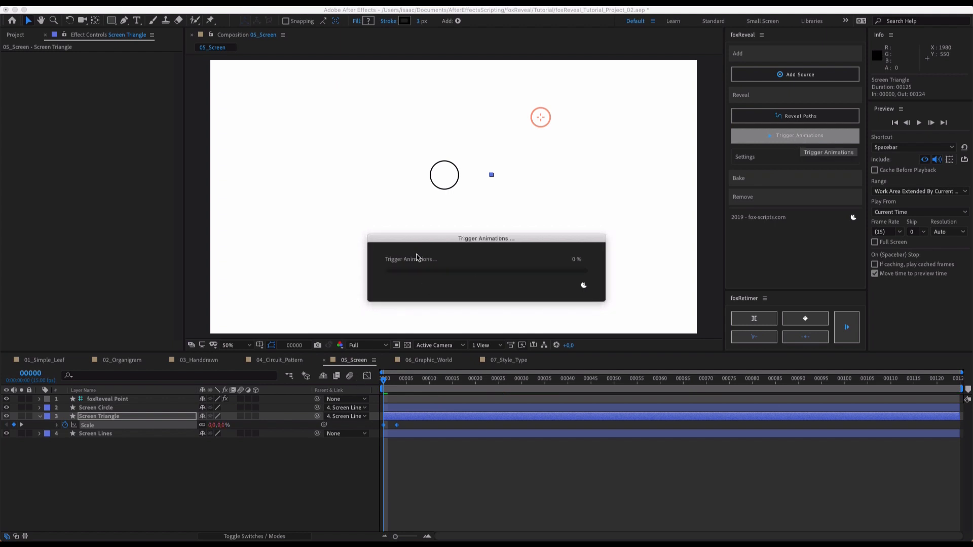
mouse_move(387, 381)
mouse_down()
mouse_move(483, 394)
mouse_move(431, 403)
mouse_move(472, 412)
mouse_up()
click(141, 475)
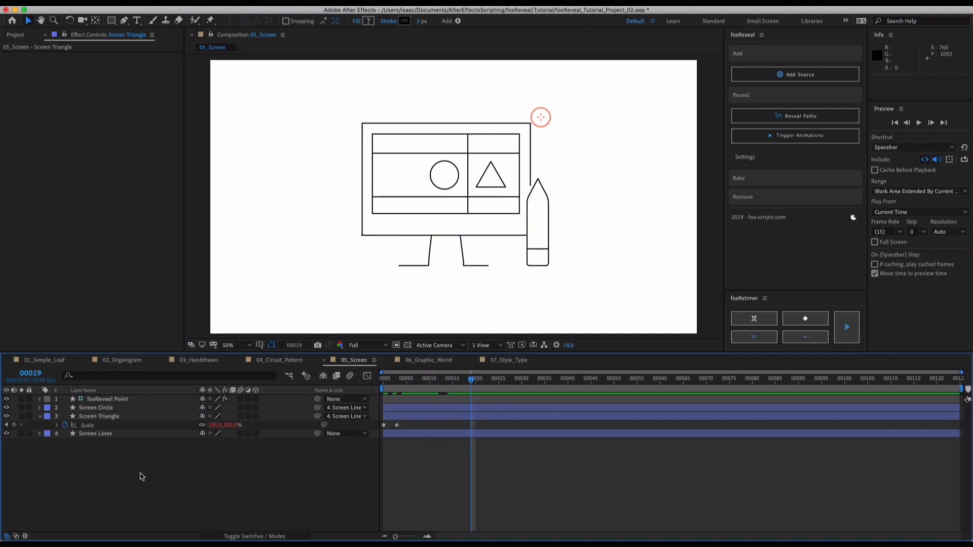
Add a second foxReveal source just left of the circle at about 814, 448 and reveal Screen Circle's paths from it.
click(141, 407)
click(795, 74)
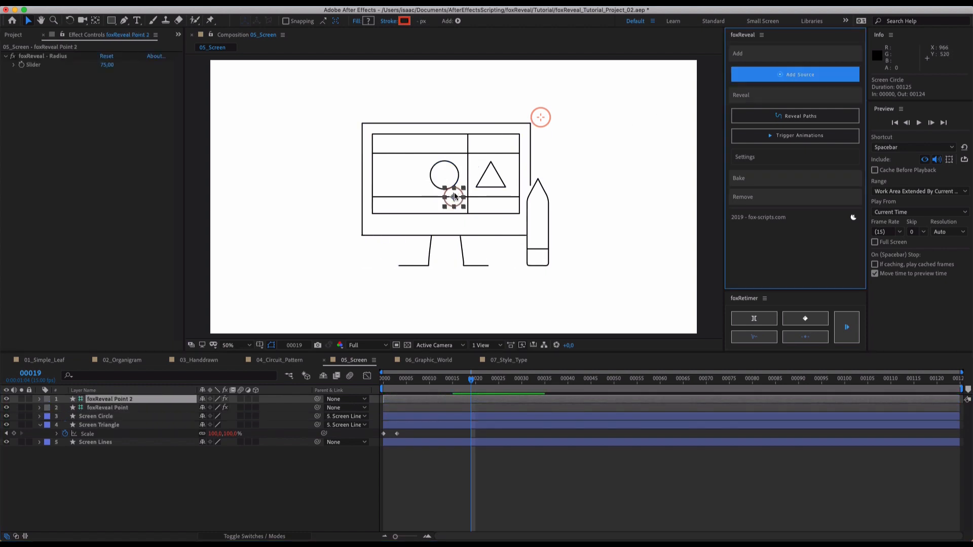
drag(454, 197, 417, 174)
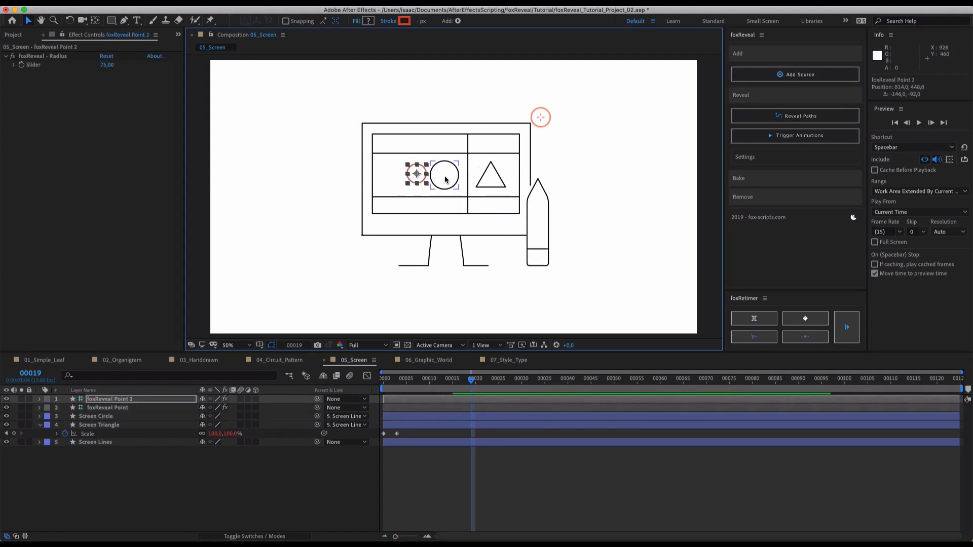
shift+click(445, 178)
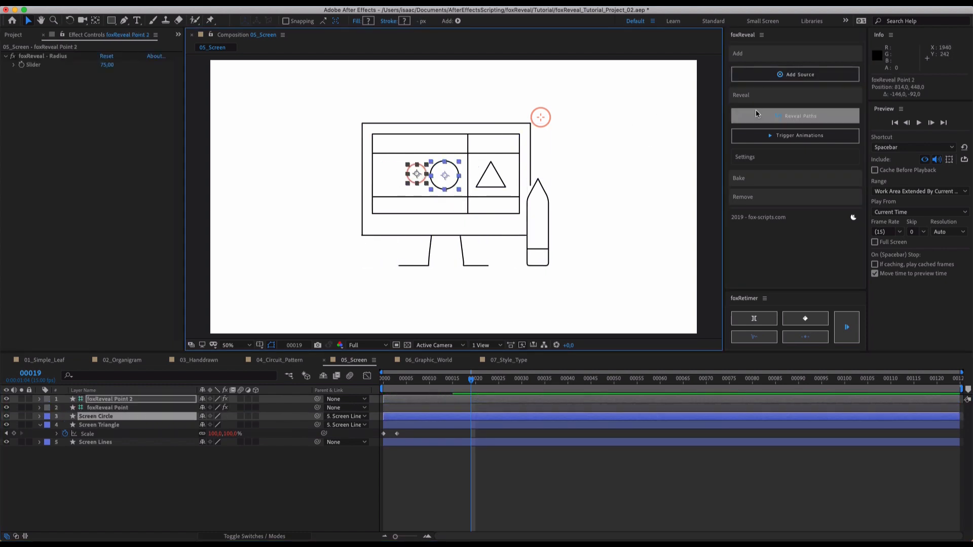
click(783, 115)
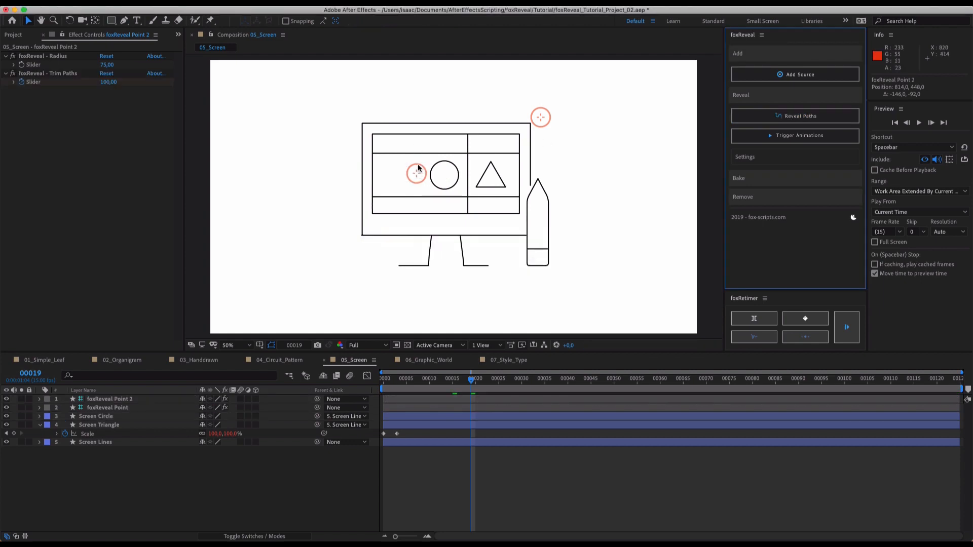
Remove foxReveal from Screen Triangle and scrub the timeline to frame 7 to check the animation.
click(146, 426)
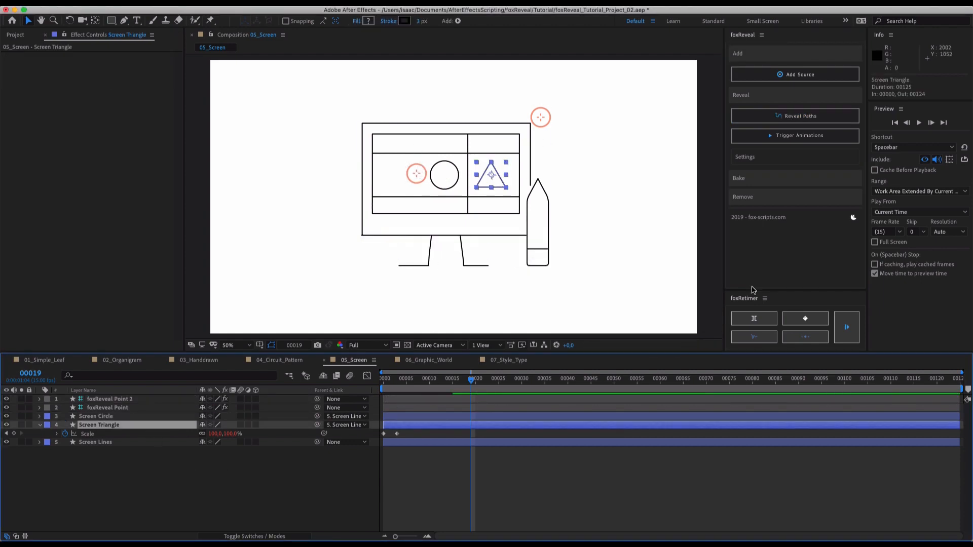
click(793, 202)
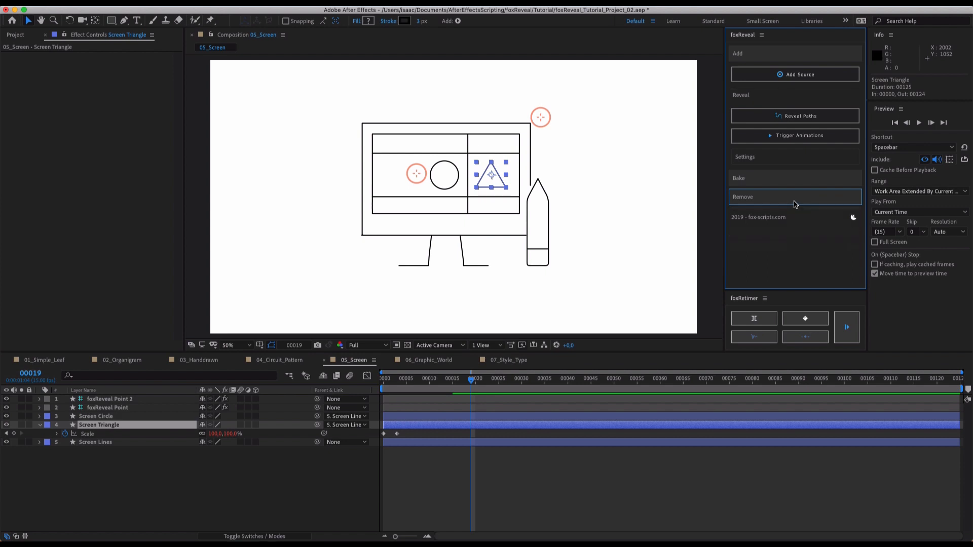
click(792, 218)
click(459, 462)
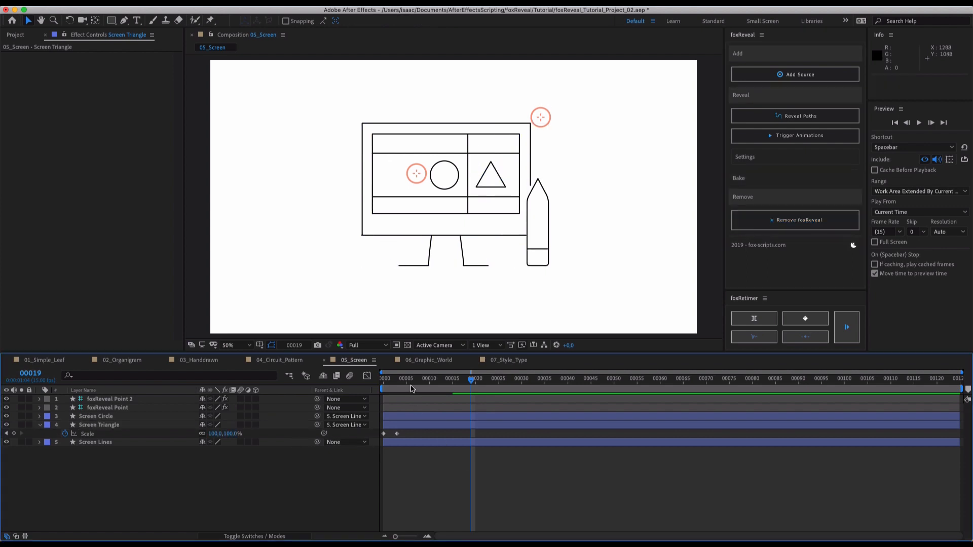
mouse_move(406, 379)
mouse_down()
mouse_move(390, 381)
mouse_move(416, 383)
mouse_up()
Try to trigger the Screen Triangle animation without selecting a source point.
click(422, 425)
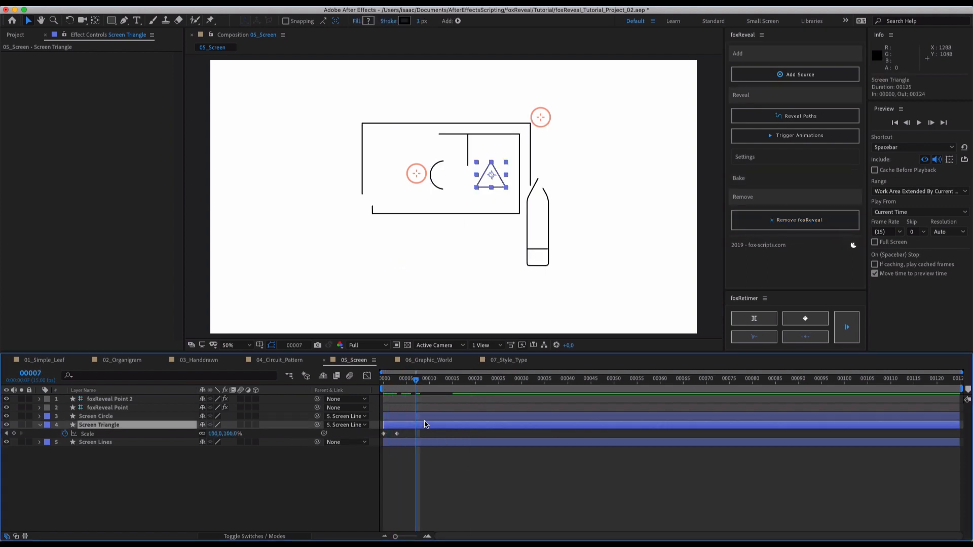
click(788, 135)
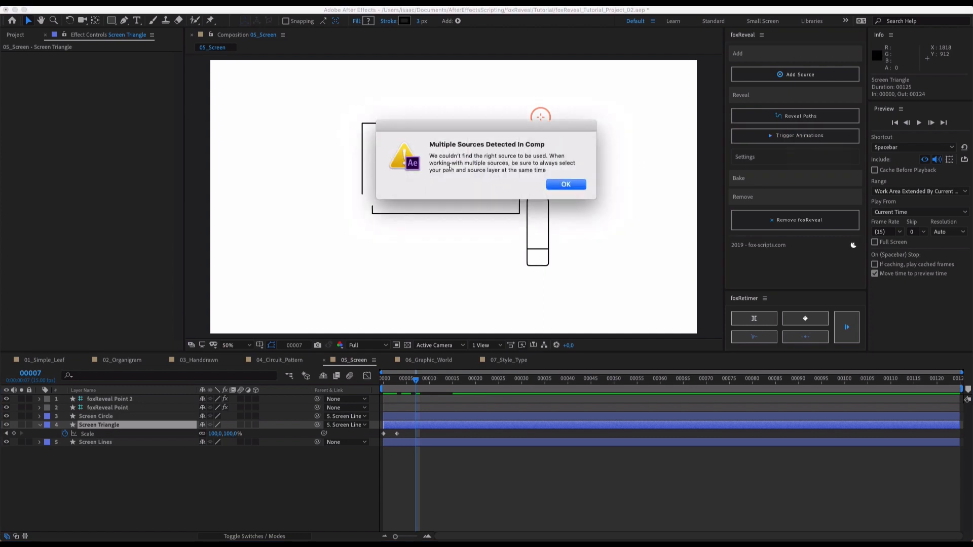
click(572, 183)
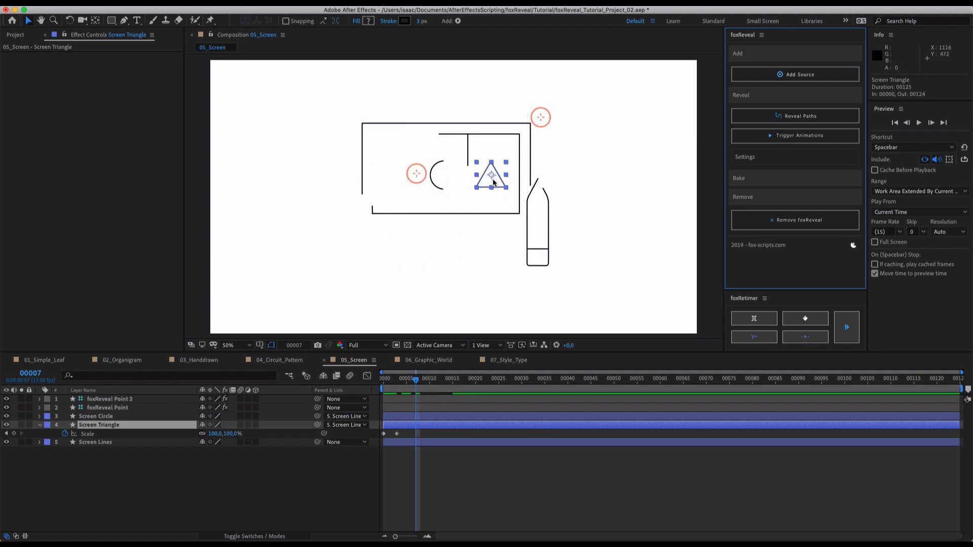
Trigger the Screen Triangle animation from the foxReveal Point source at the monitor's upper corner.
shift+click(541, 119)
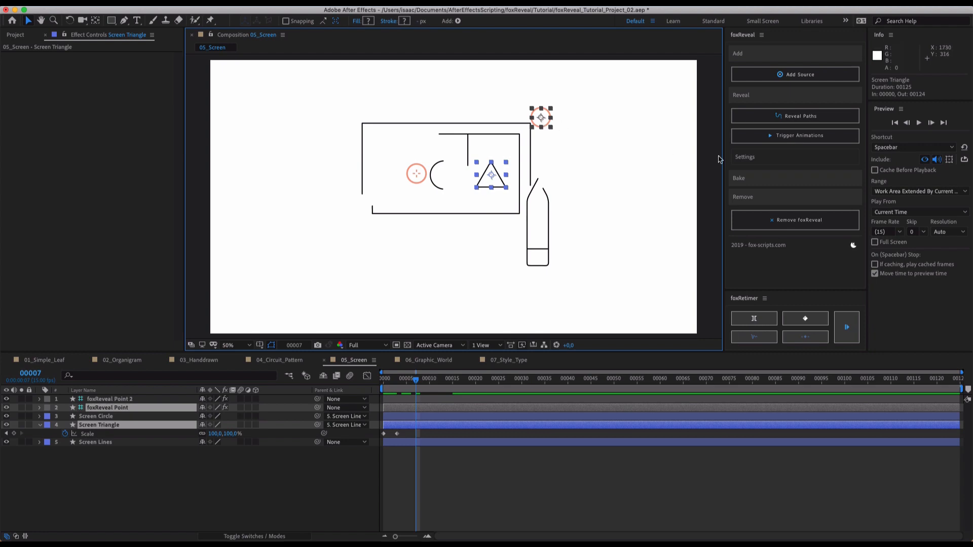
click(763, 136)
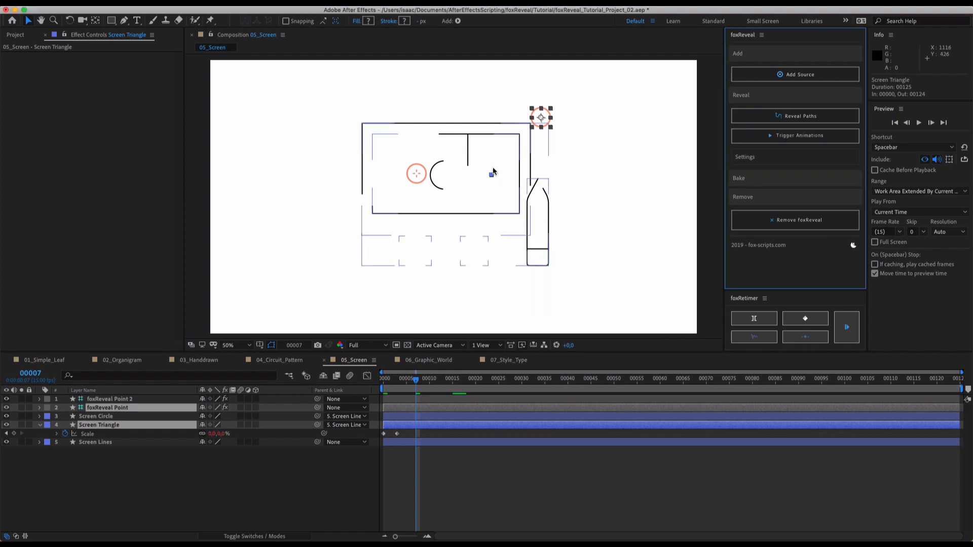
click(451, 472)
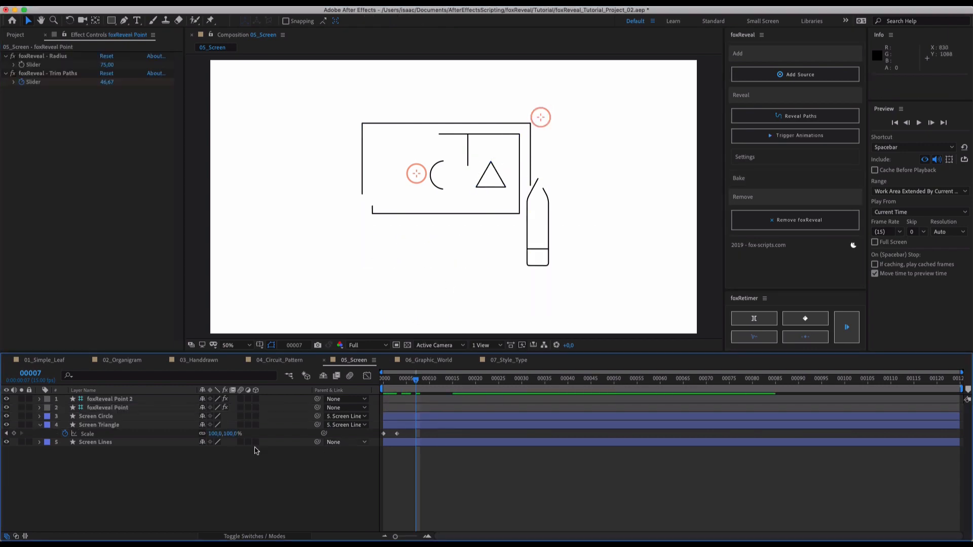
Trigger the Screen Triangle animation with Screen Lines selected as its reveal path.
click(129, 424)
shift+click(133, 443)
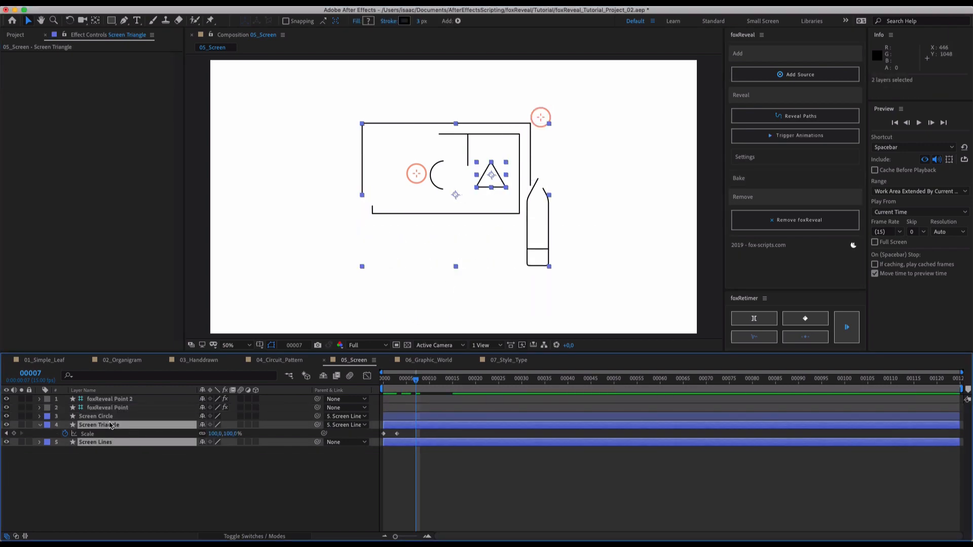
click(798, 133)
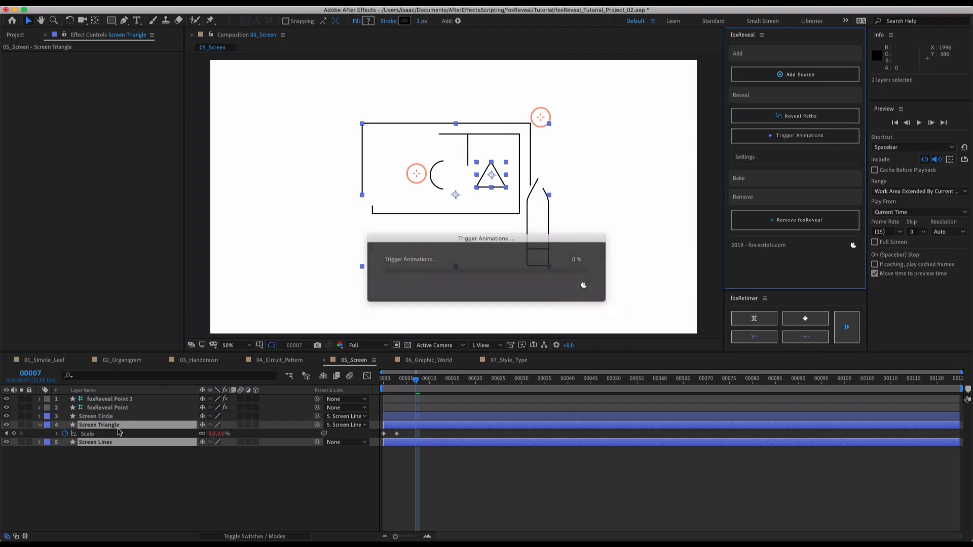
click(131, 459)
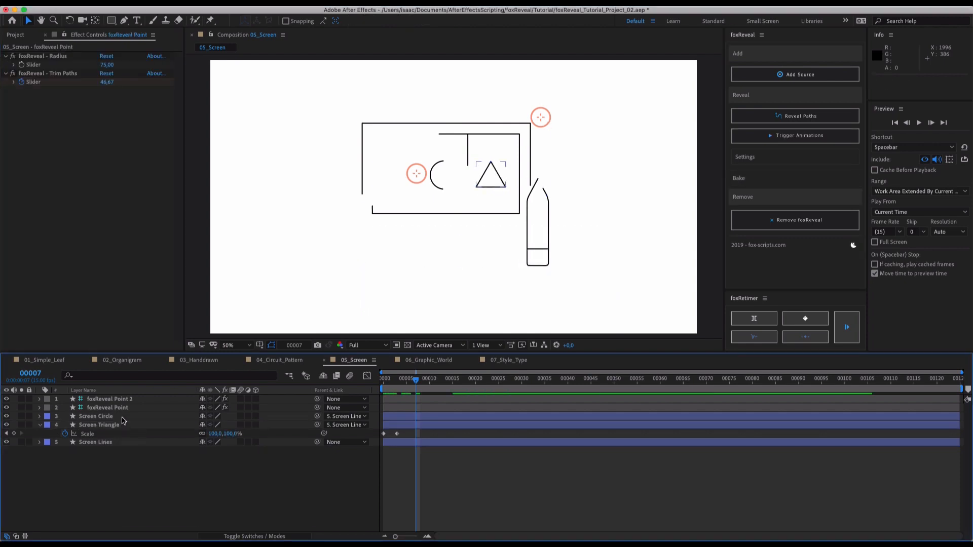
Trigger the Screen Triangle animation with Screen Circle selected, scrub to frame 15 to check it, and undo it.
click(124, 417)
shift+click(125, 424)
click(820, 142)
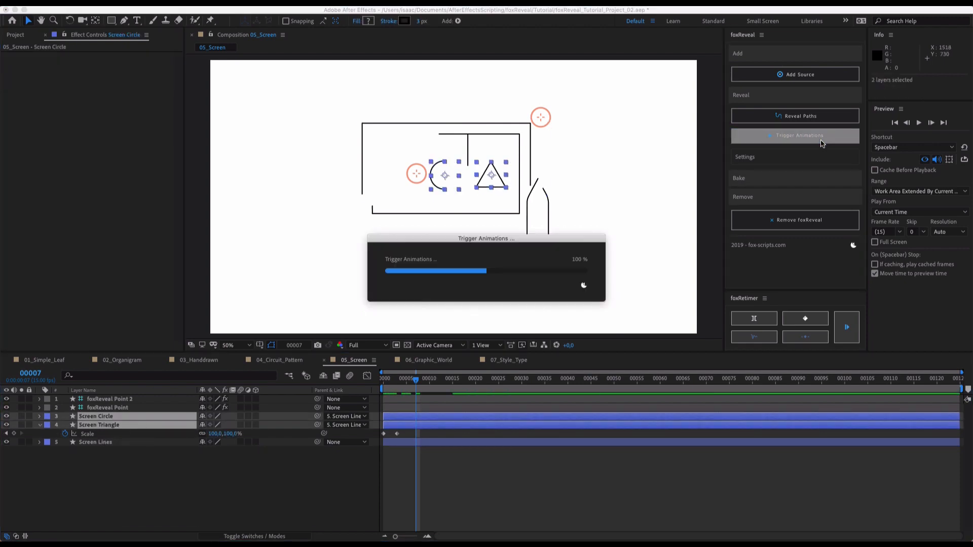
click(517, 463)
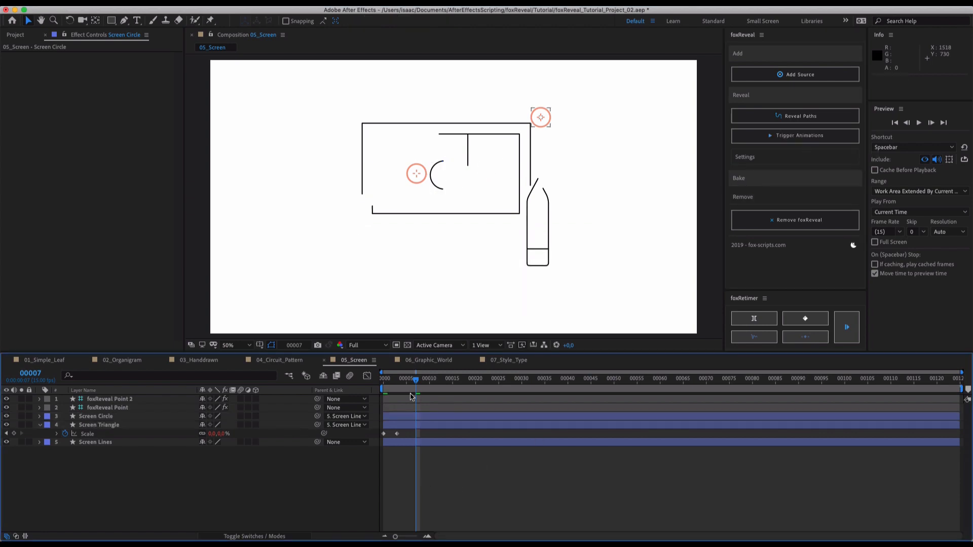
mouse_move(413, 383)
mouse_down()
mouse_move(490, 393)
mouse_move(412, 398)
mouse_move(398, 412)
mouse_move(454, 404)
mouse_up()
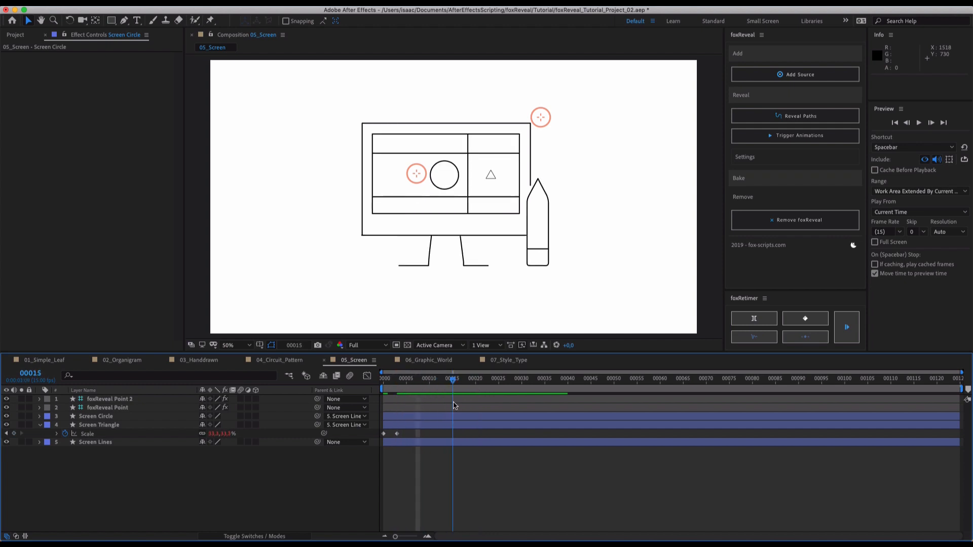
key(super+z)
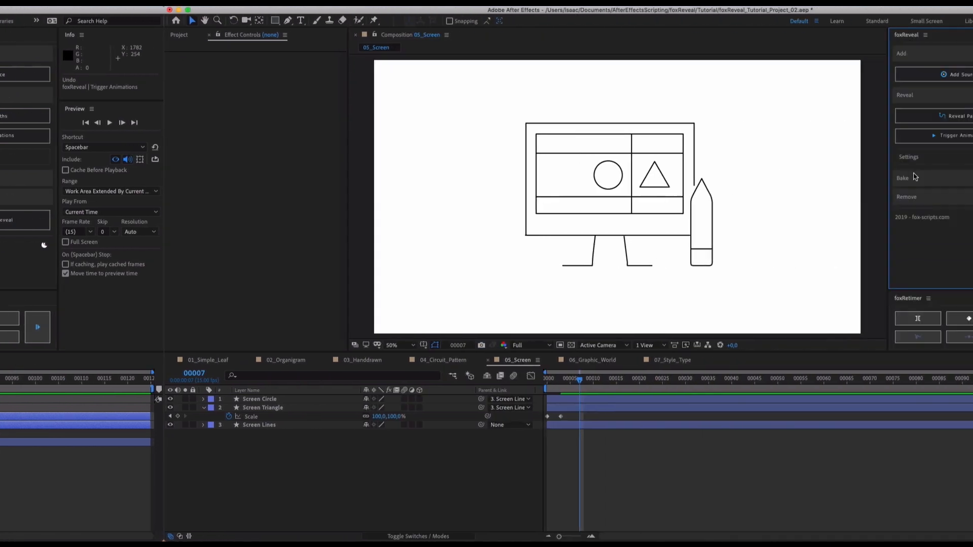
Look over the foxReveal reveal settings and dismiss the low-storage notification.
click(917, 158)
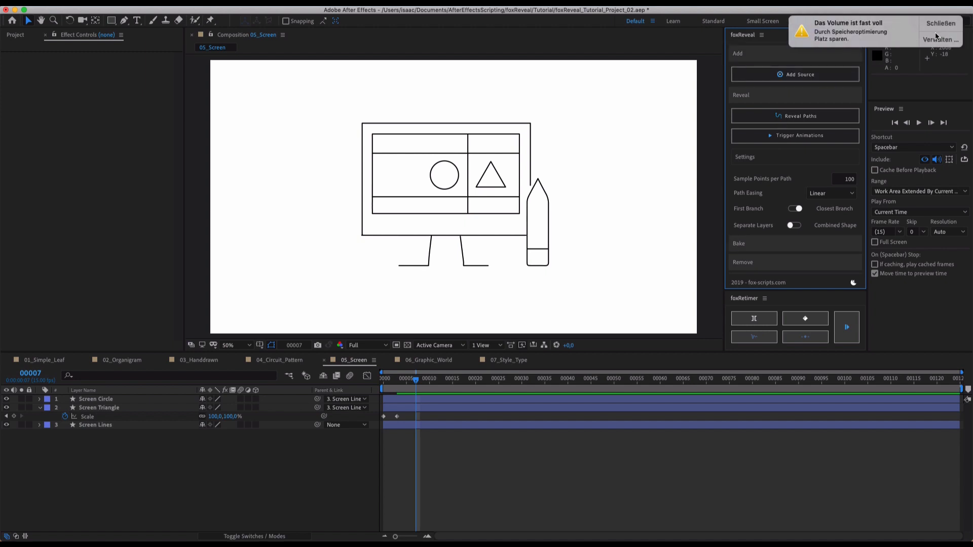
click(938, 25)
click(818, 161)
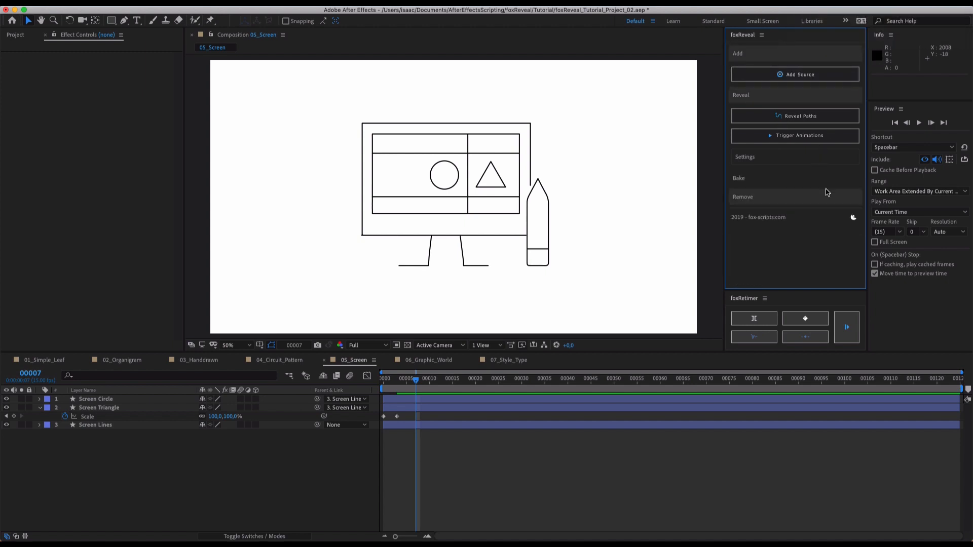
Read the foxReveal help on Add Source, Reveal Paths, Trigger Animations and Sample Points per Path, leaving the help closed.
click(854, 218)
click(442, 140)
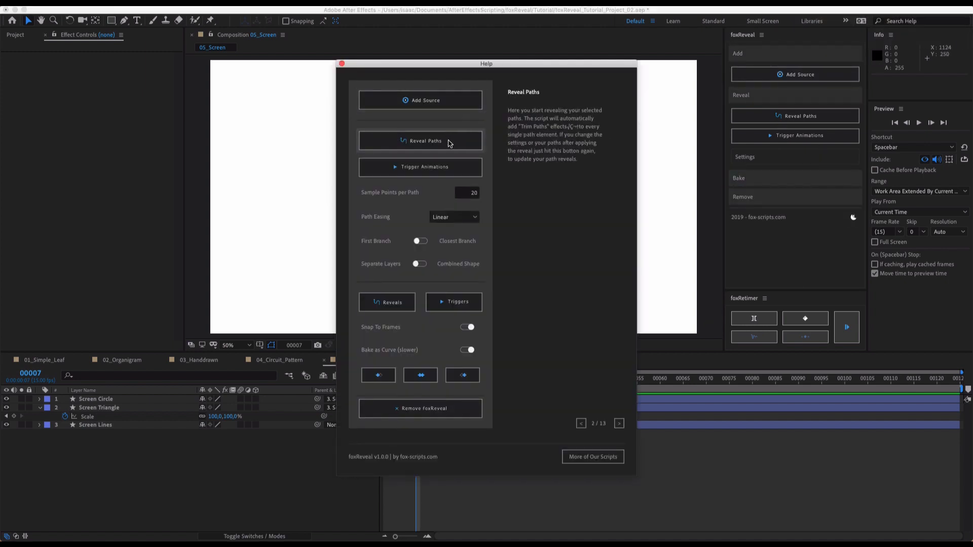
click(446, 166)
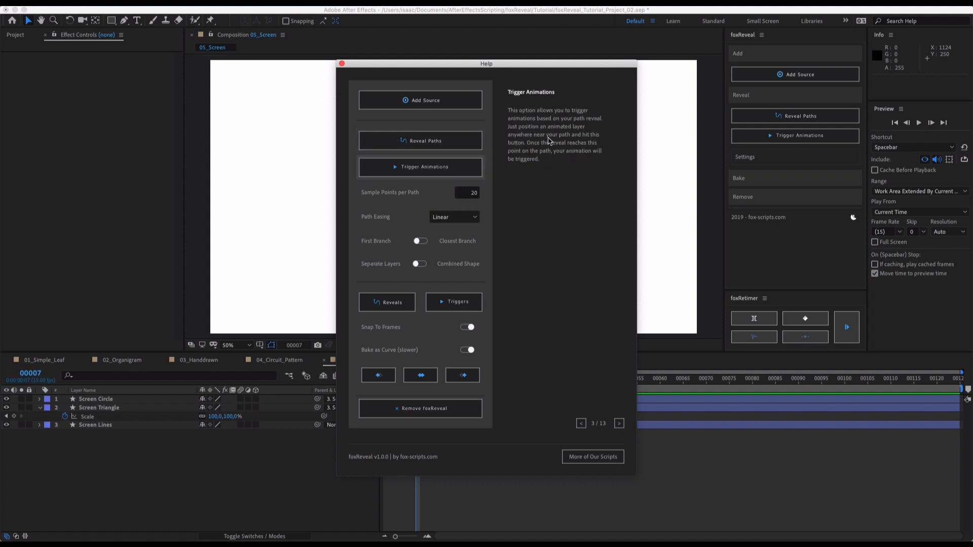
click(420, 140)
click(420, 100)
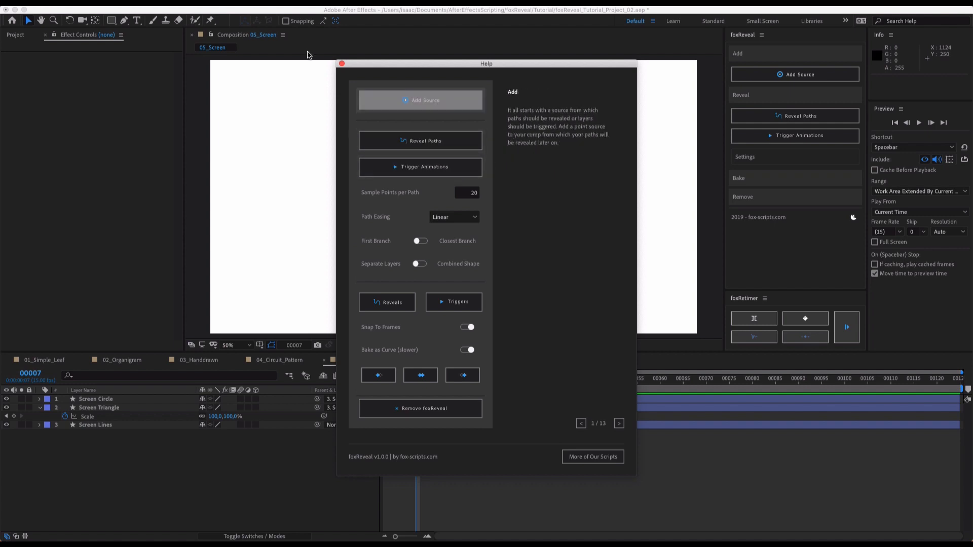
click(411, 168)
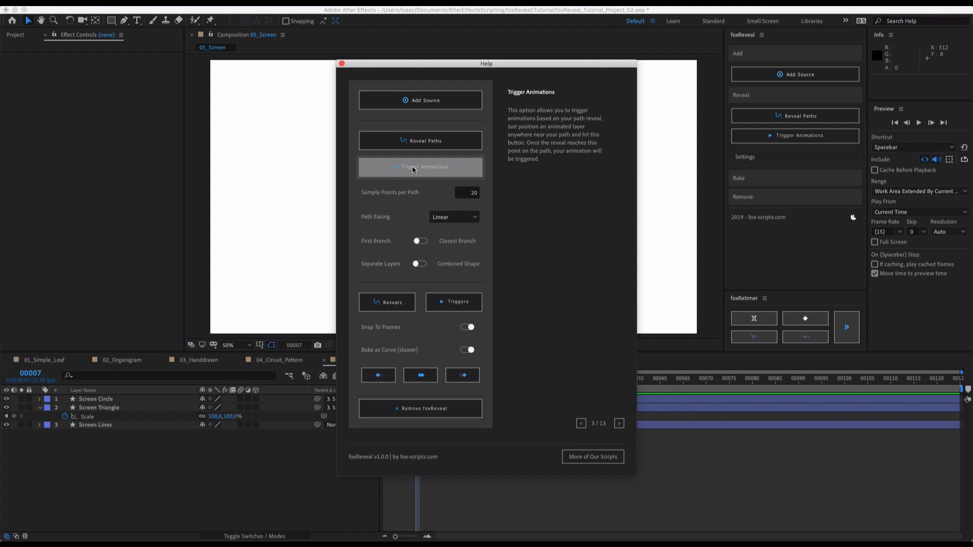
click(446, 196)
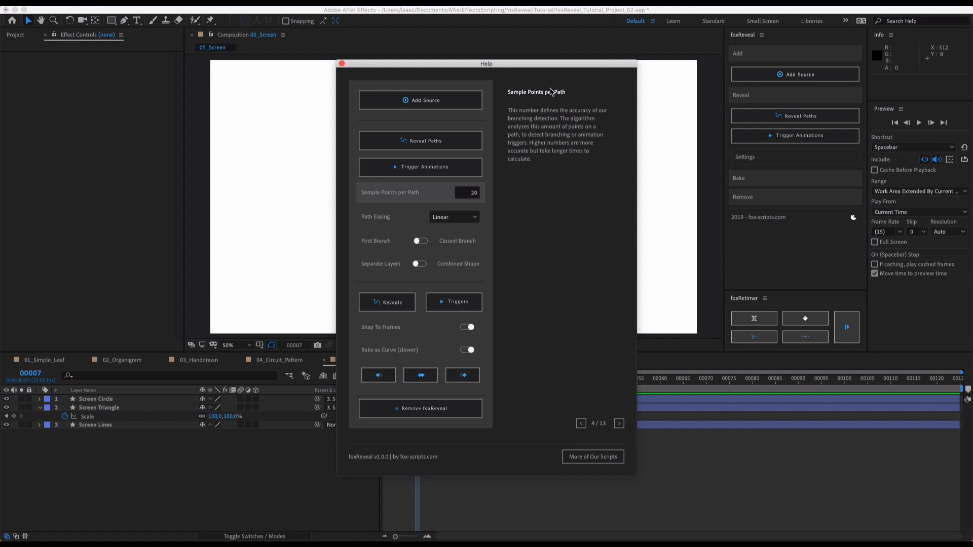
click(341, 63)
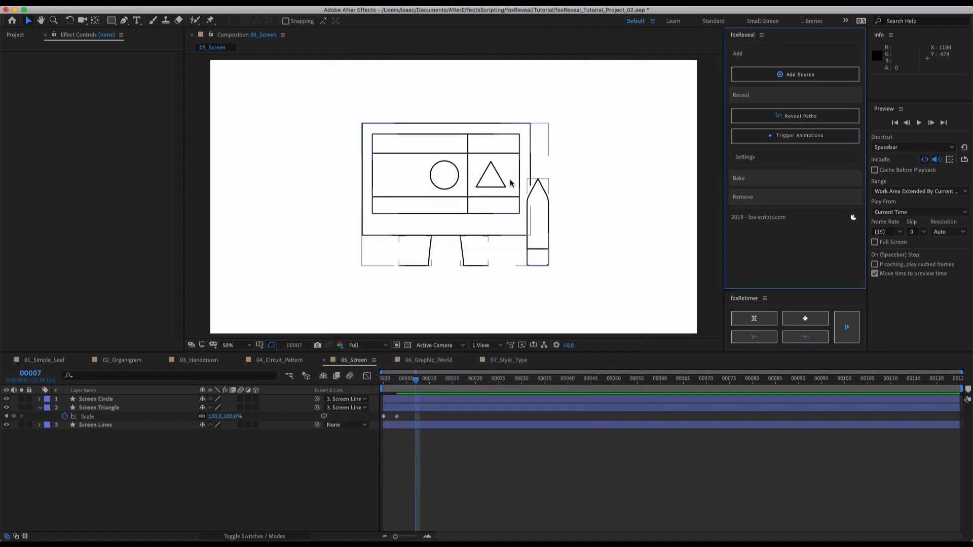
Select Screen Lines, show the foxReveal settings, and examine Sample Points per Path and the artwork's line junctions up close.
click(604, 147)
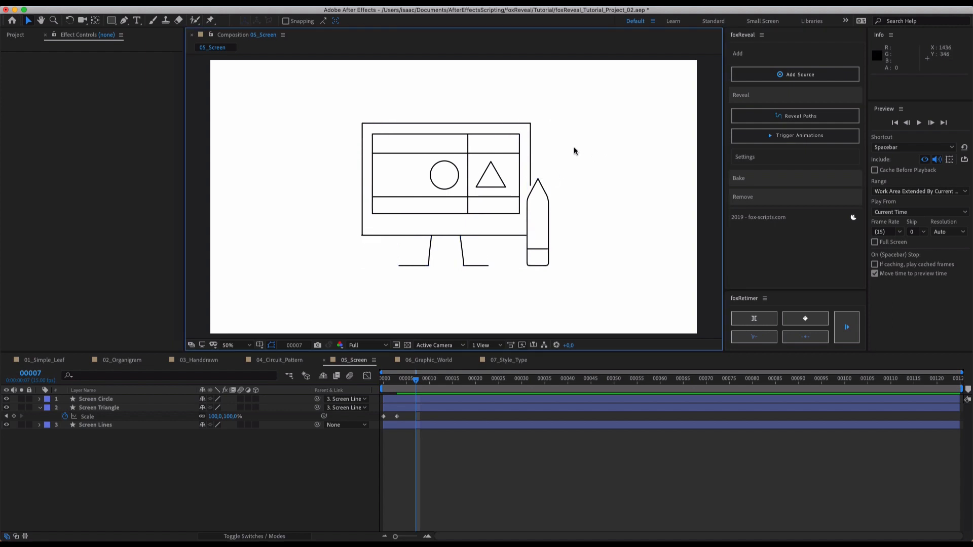
click(540, 178)
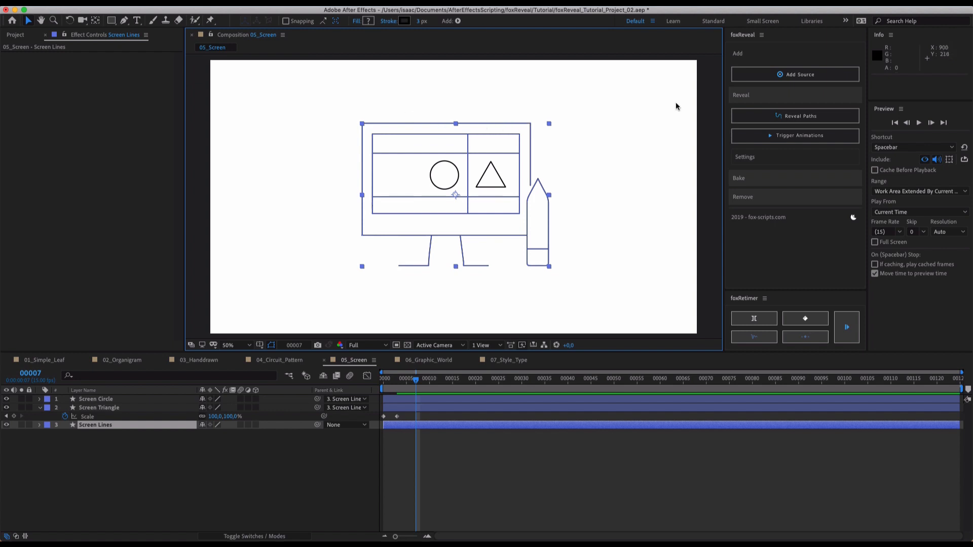
click(818, 157)
click(845, 178)
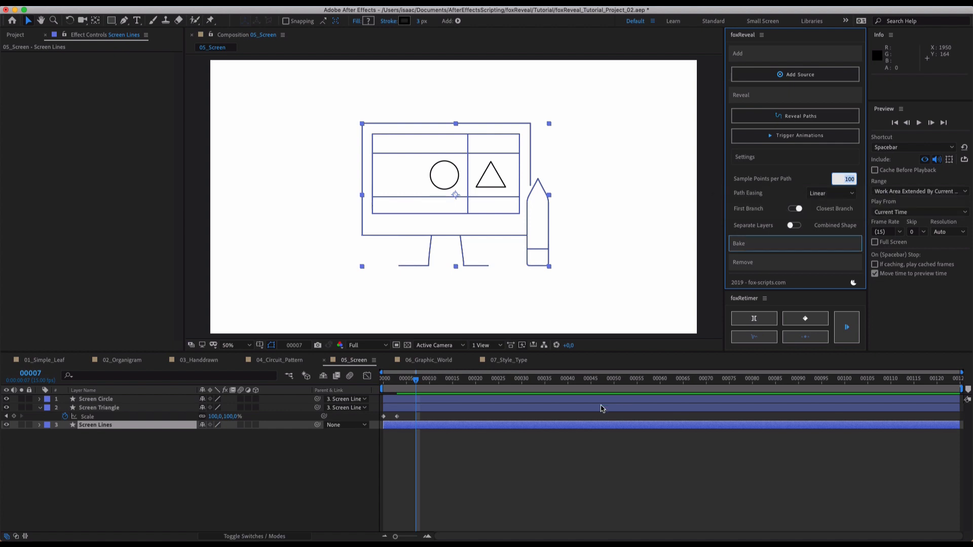
click(434, 441)
click(411, 429)
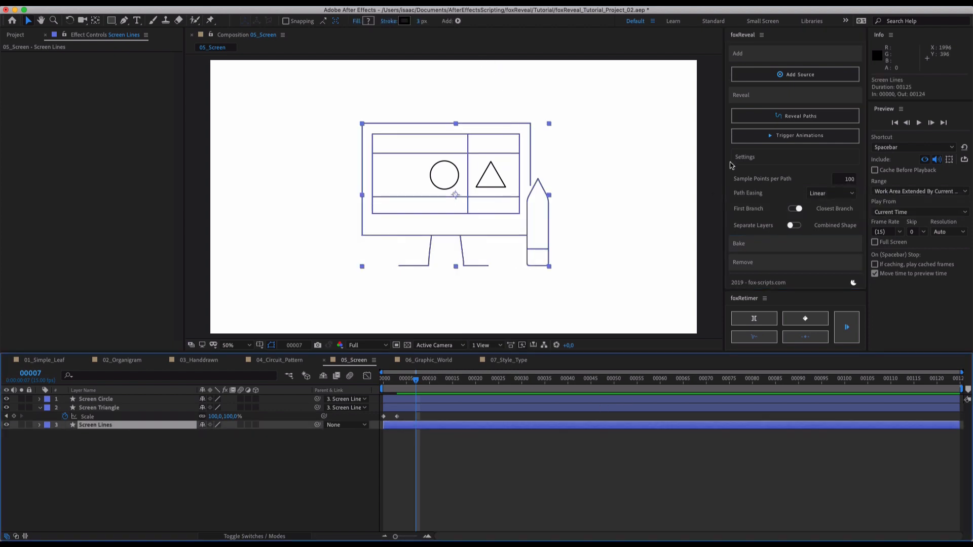
scroll(559, 126, up, 1)
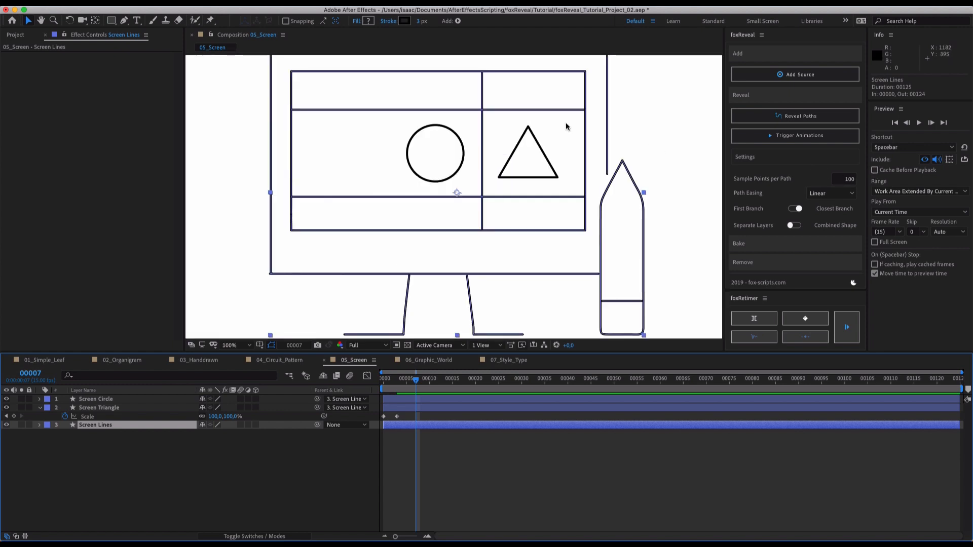
scroll(567, 124, down, 1)
scroll(561, 123, up, 1)
scroll(561, 99, down, 1)
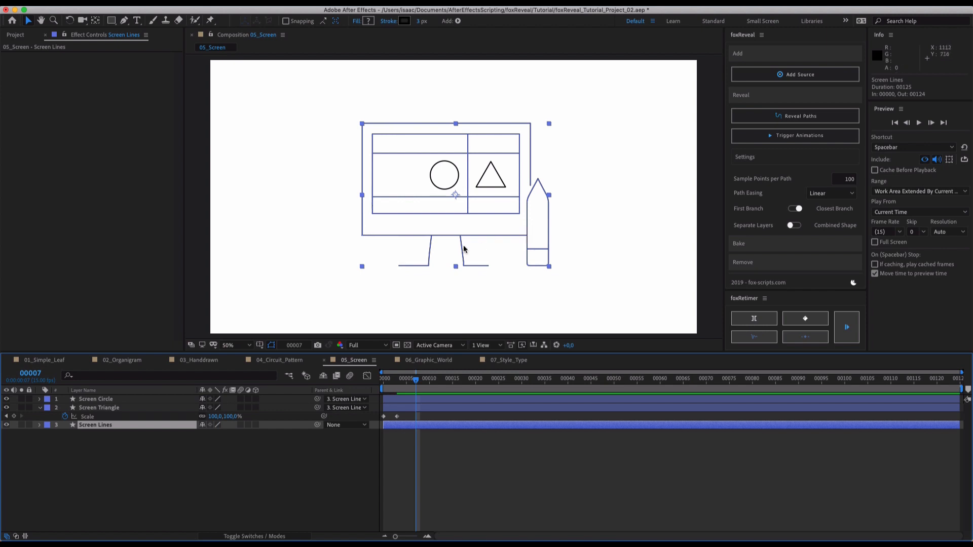
scroll(464, 248, up, 1)
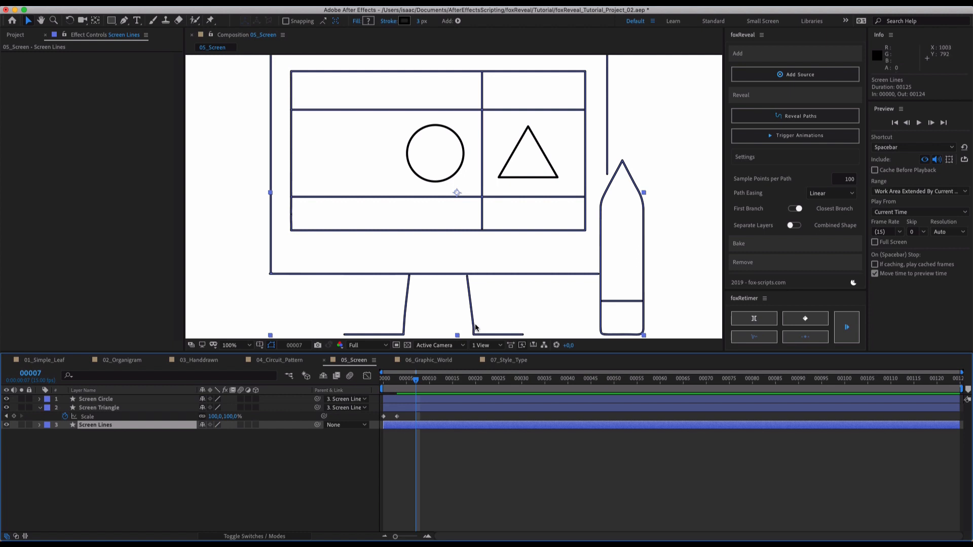
scroll(453, 217, down, 1)
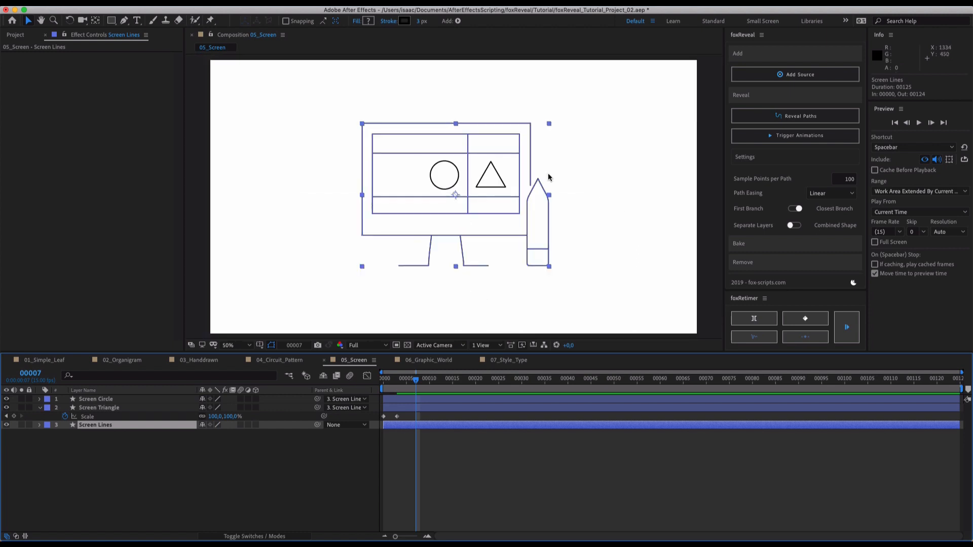
Add a foxReveal source and place it on the monitor's upper edge at about 1129, 249.
click(794, 74)
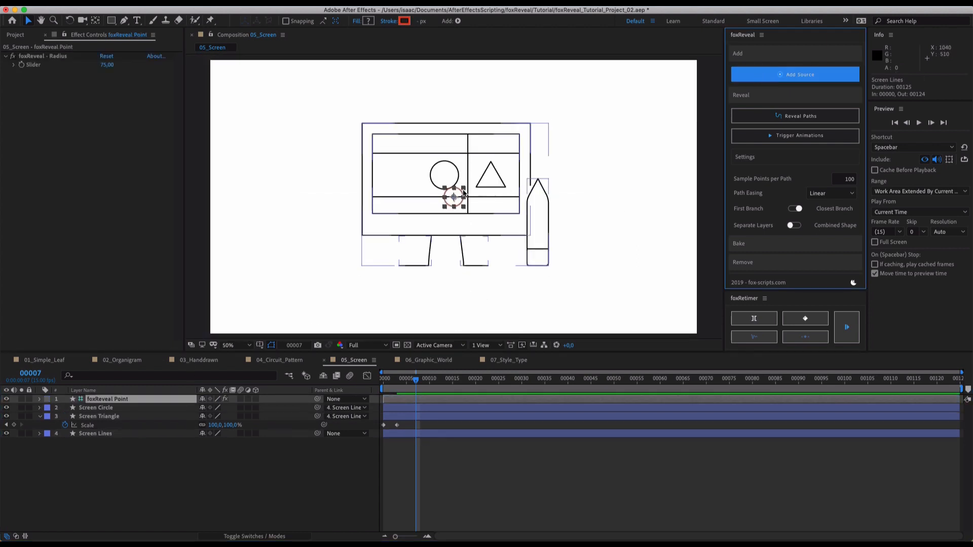
drag(463, 193, 555, 111)
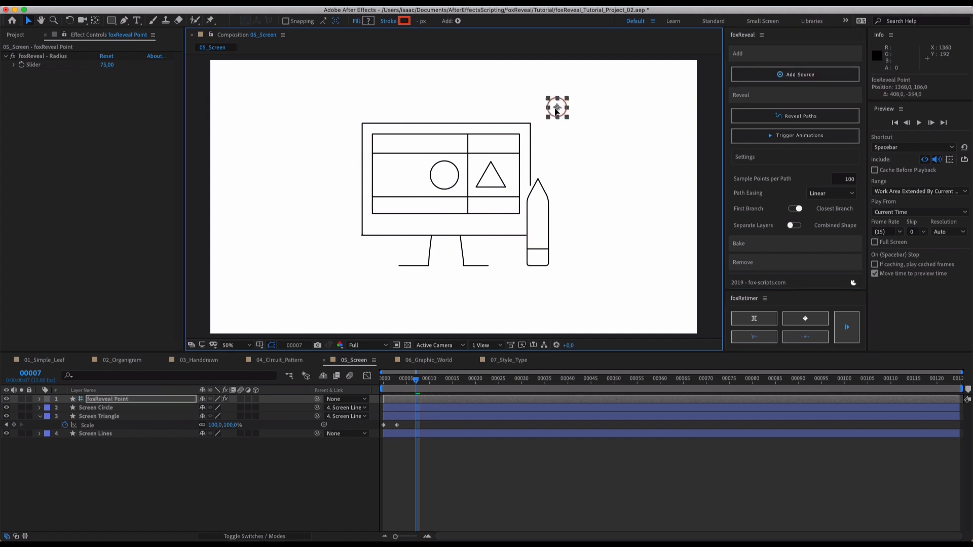
scroll(556, 110, up, 1)
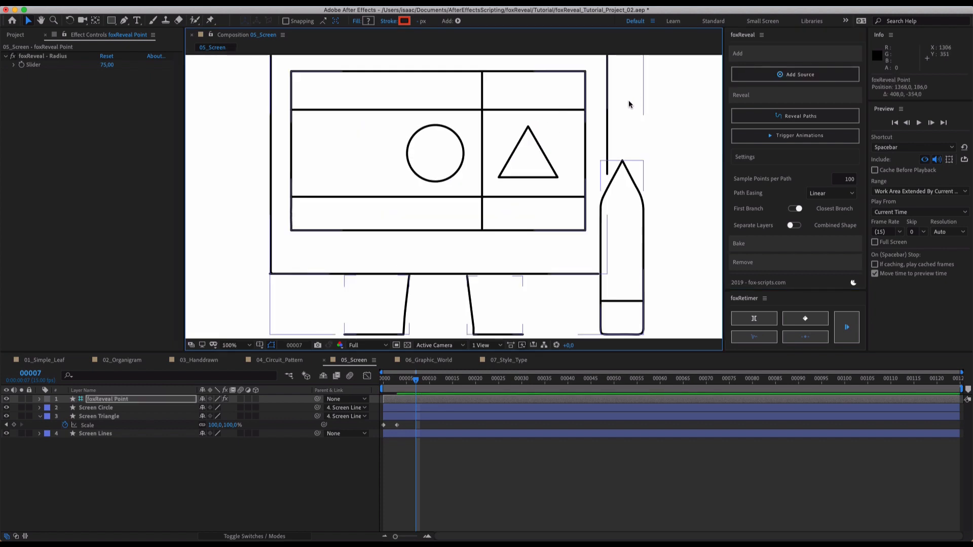
drag(641, 103, 564, 180)
scroll(508, 126, up, 1)
scroll(509, 126, down, 1)
scroll(520, 181, up, 1)
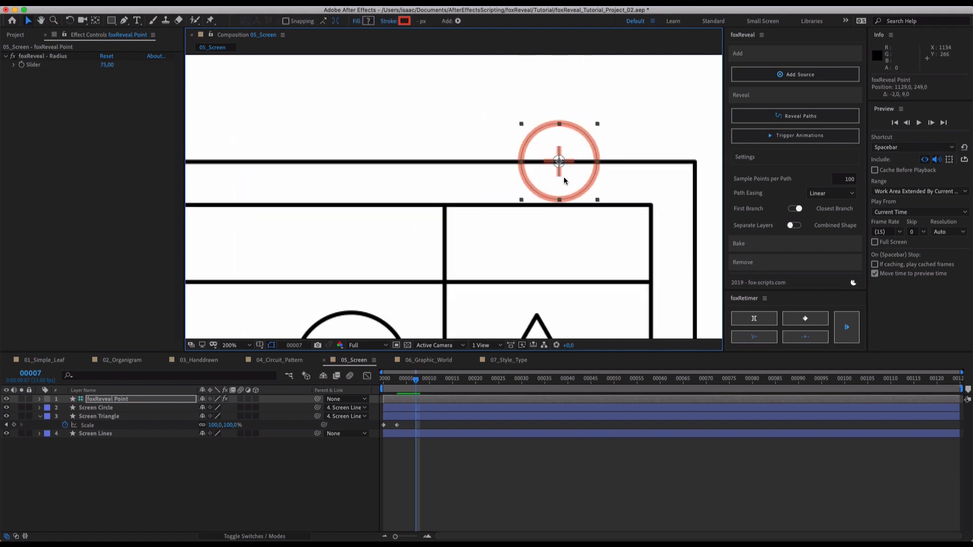
Reveal the paths of Screen Lines from the source on the monitor's upper edge.
click(665, 178)
click(787, 123)
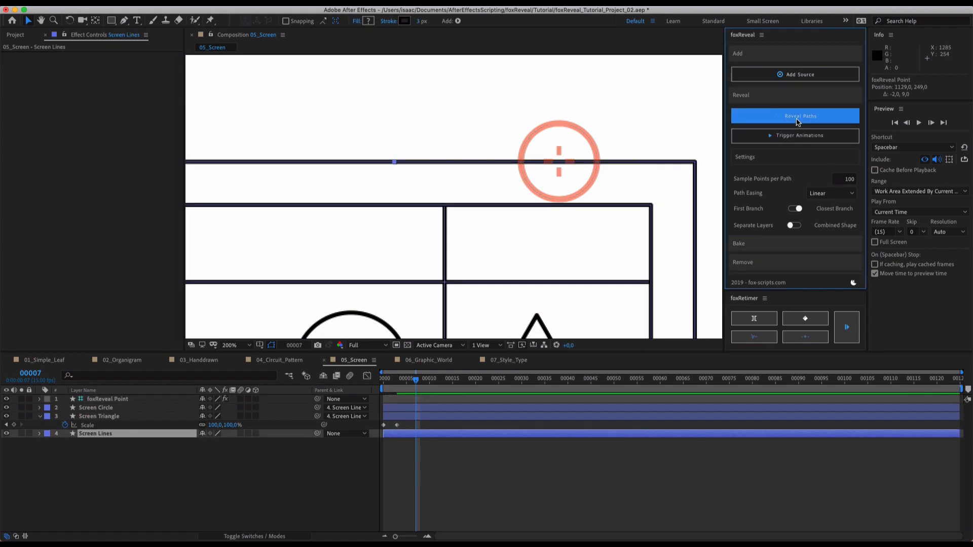
click(797, 122)
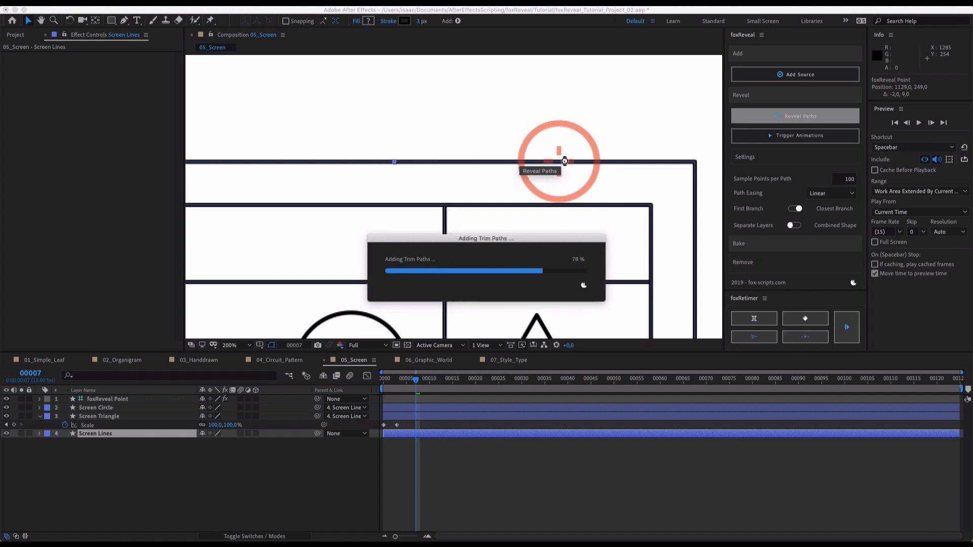
click(454, 496)
Scrub to frame 1 and step between the first frames to check how the reveal starts.
drag(405, 386, 389, 390)
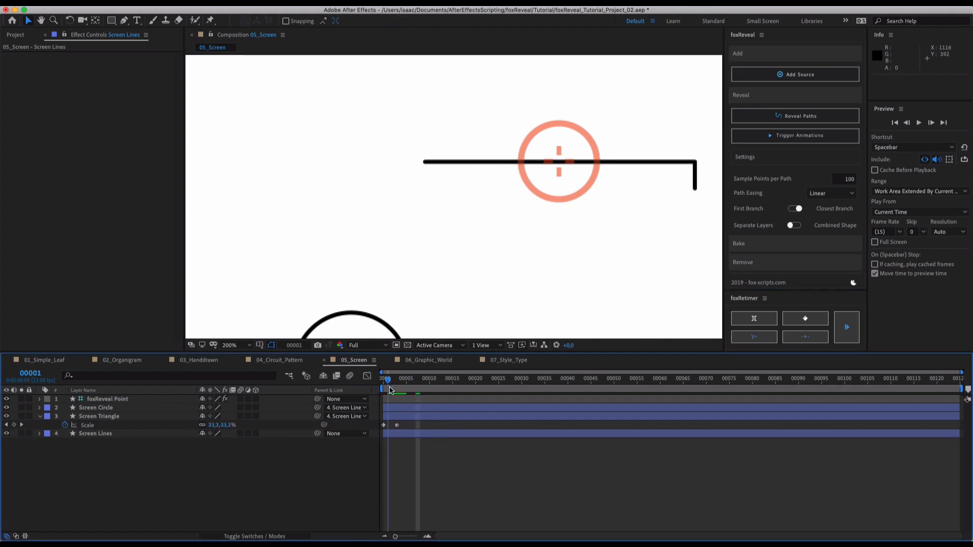
key(Page_Up)
key(Page_Down)
key(Page_Up)
key(Page_Down)
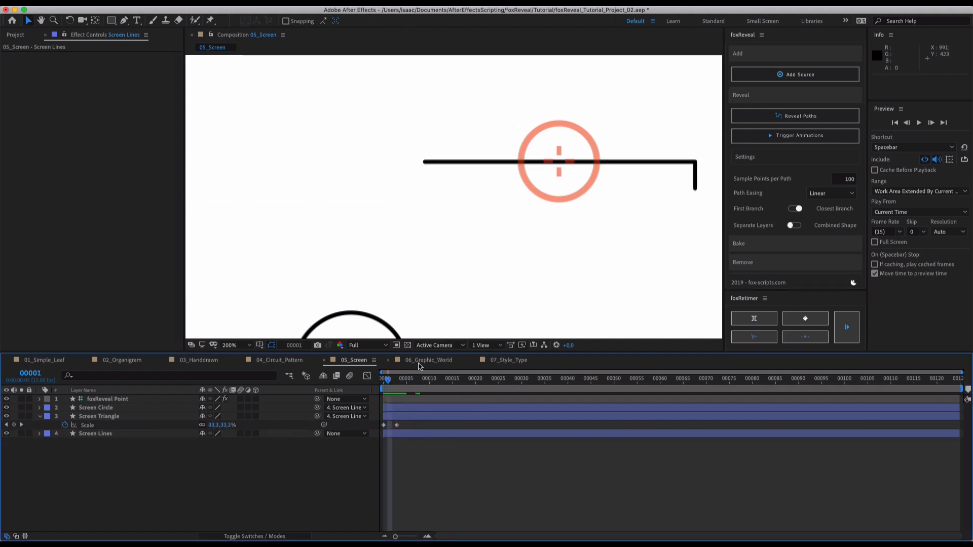
Move the foxReveal Point's end keyframe for Trim Paths to frame 100 and step through frames 1 to 3 to check the reveal.
click(127, 408)
click(124, 399)
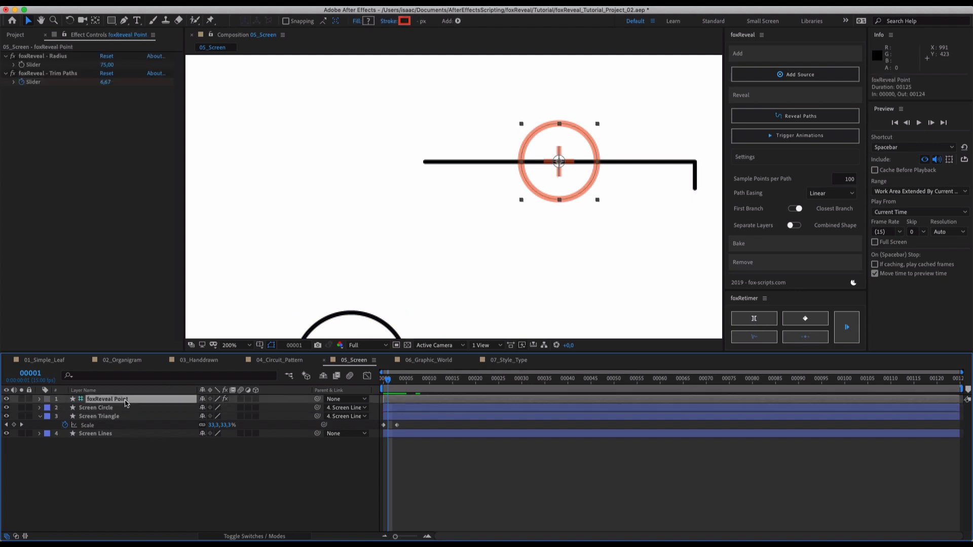
key(u)
drag(454, 417, 845, 416)
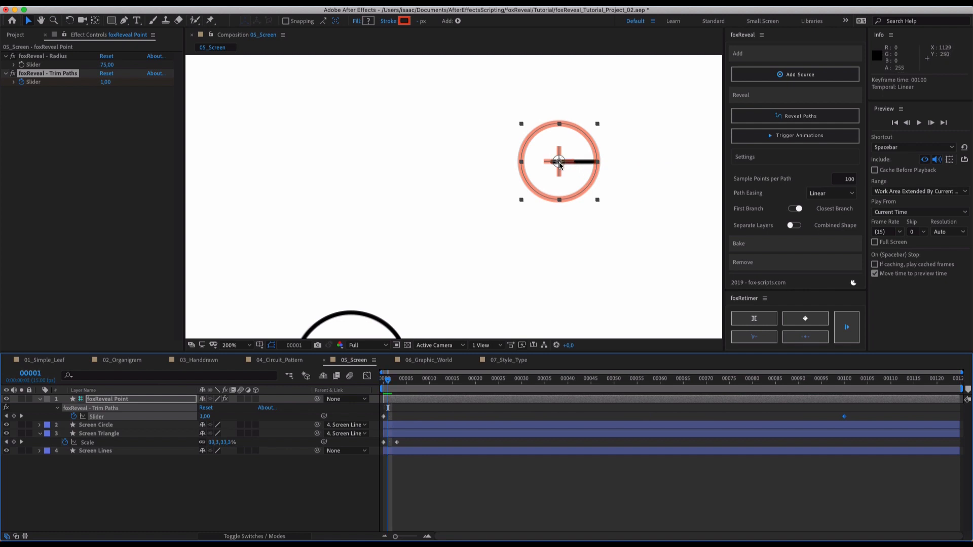
key(Home)
key(Page_Down)
key(Page_Down)
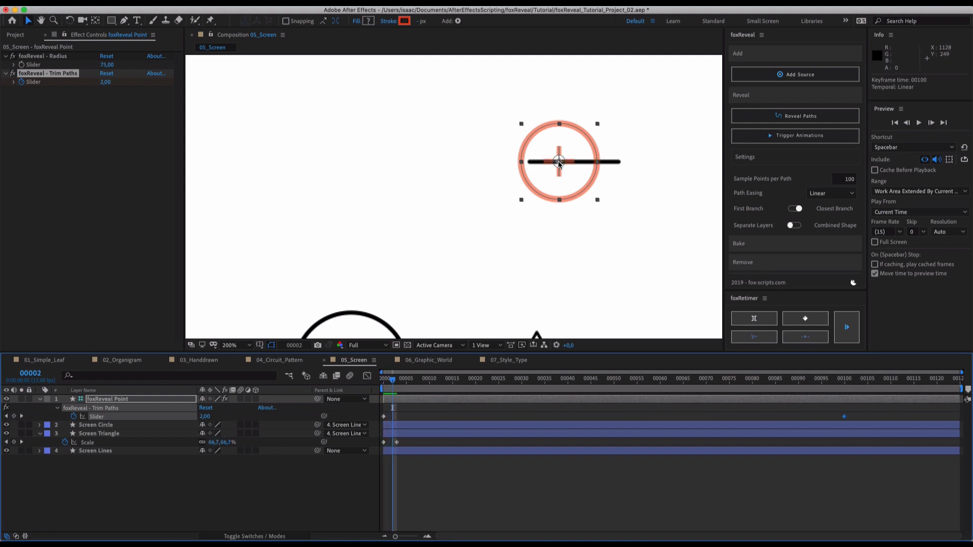
key(Page_Down)
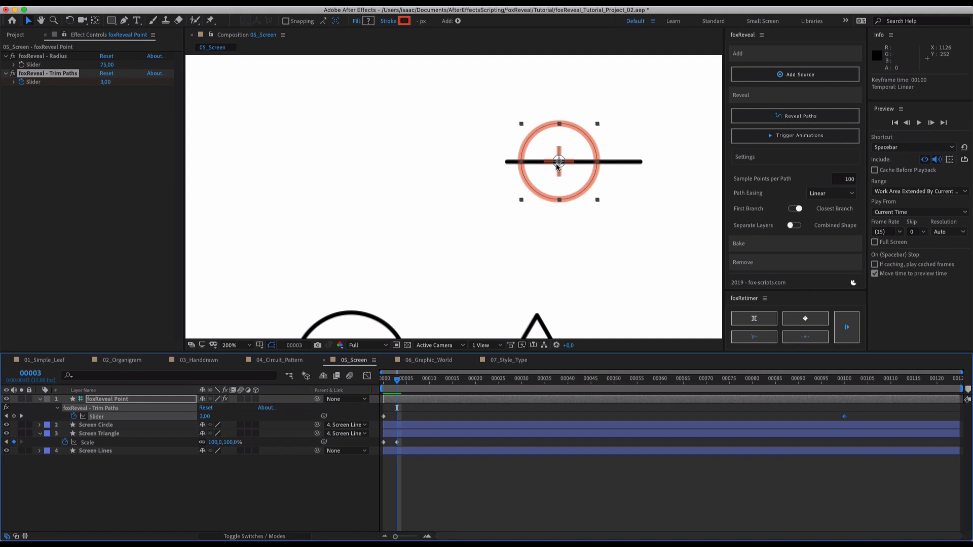
Set Sample Points per Path to 10 and reveal the paths of Screen Lines again.
double_click(847, 179)
text(10)
key(Return)
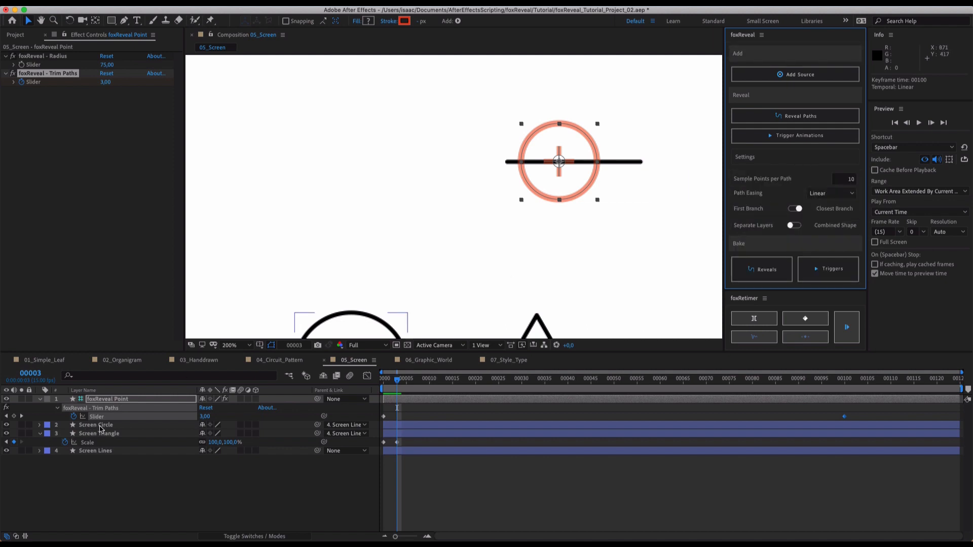
click(95, 451)
key(comma)
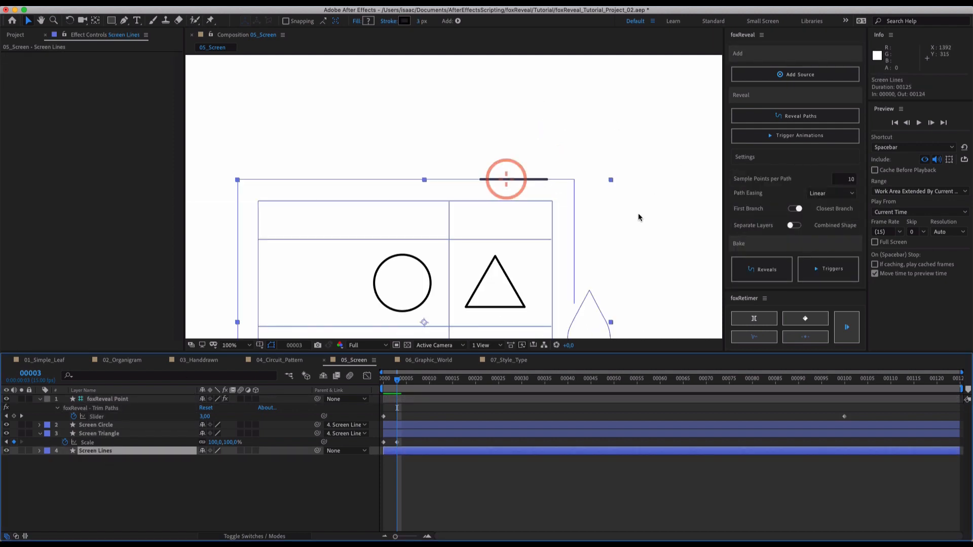
click(766, 118)
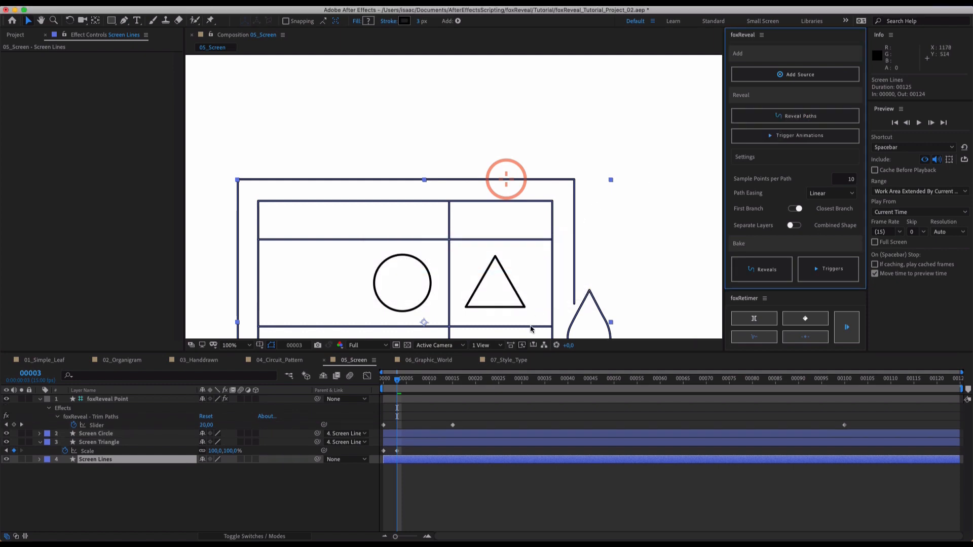
Step between frames 0 and 1 to examine how the low-sample reveal starts around the source.
click(460, 506)
click(391, 381)
drag(391, 382, 387, 381)
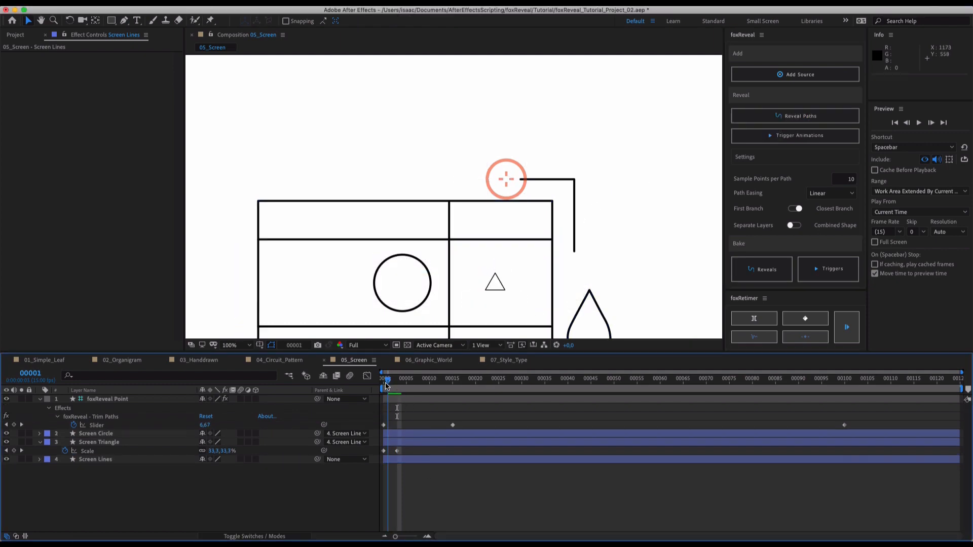
key(Page_Up)
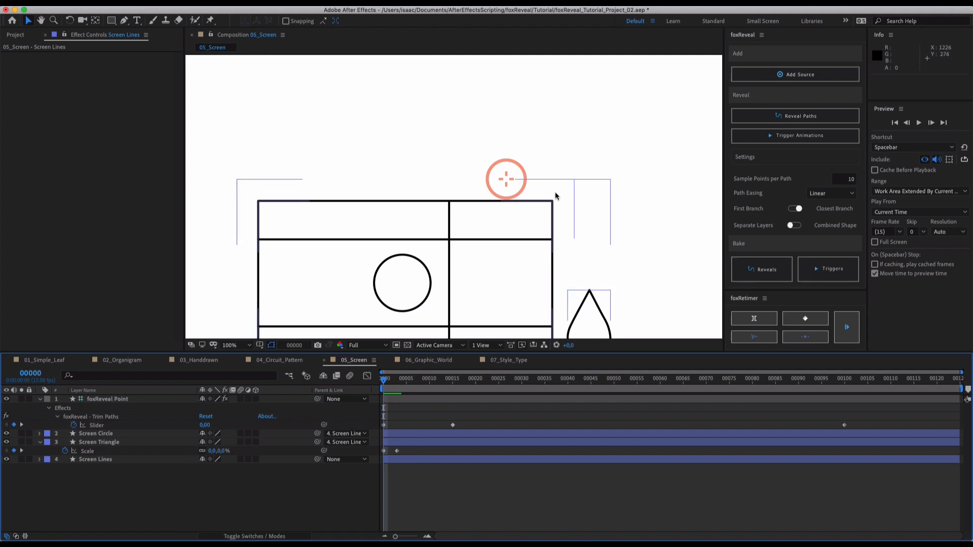
key(Page_Down)
key(Page_Up)
key(Page_Down)
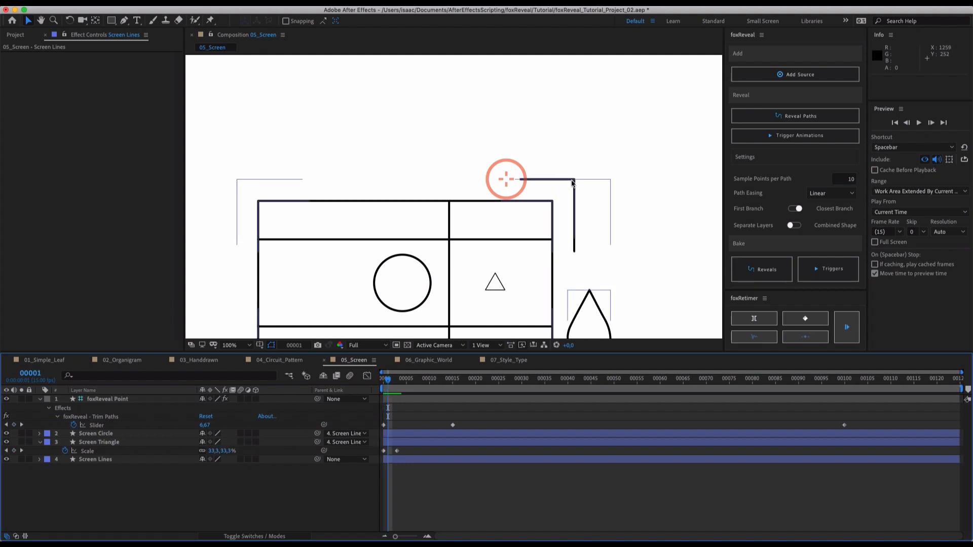
Bring the whole screen illustration into view and step through its first frames to examine which paths are revealed from the source.
key(period)
key(comma)
key(comma)
drag(497, 228, 560, 166)
key(Page_Up)
key(Page_Up)
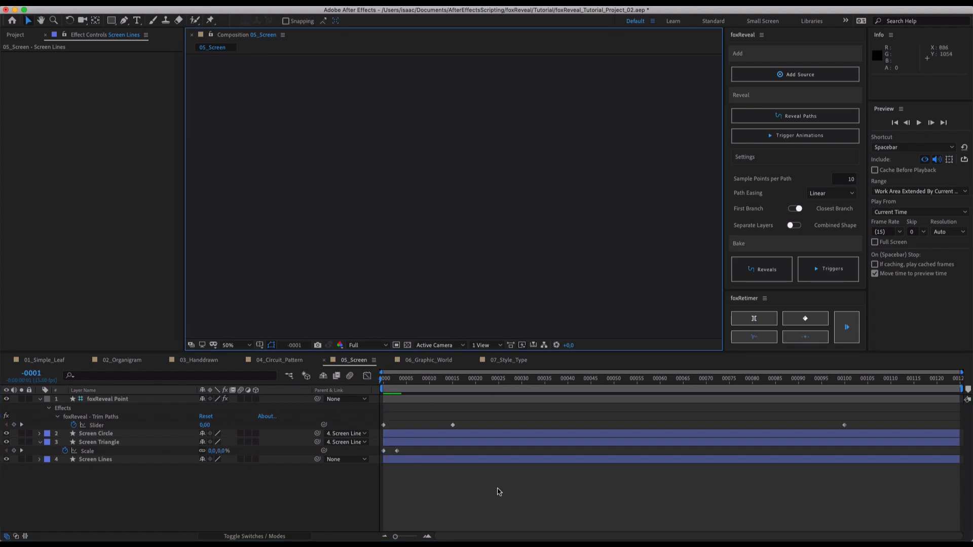
key(Page_Down)
click(478, 502)
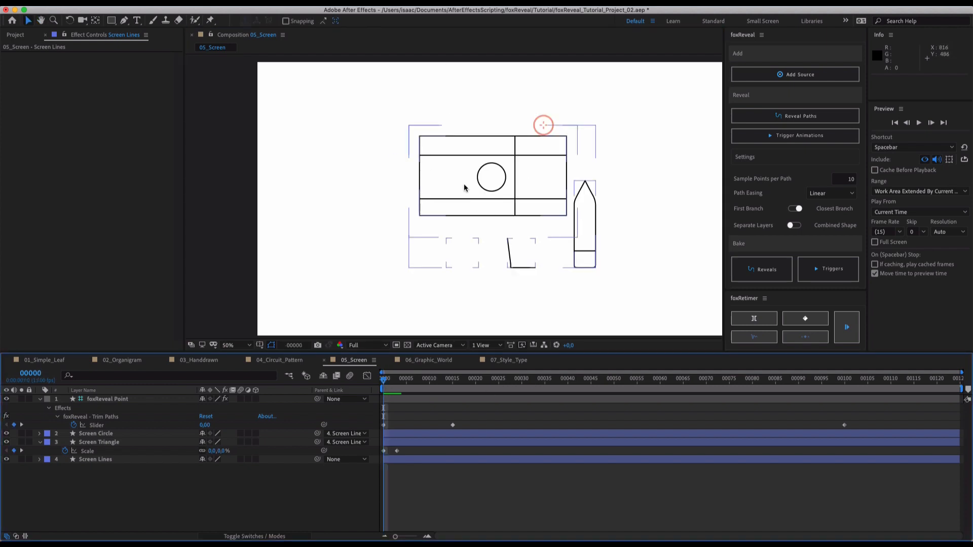
key(Page_Down)
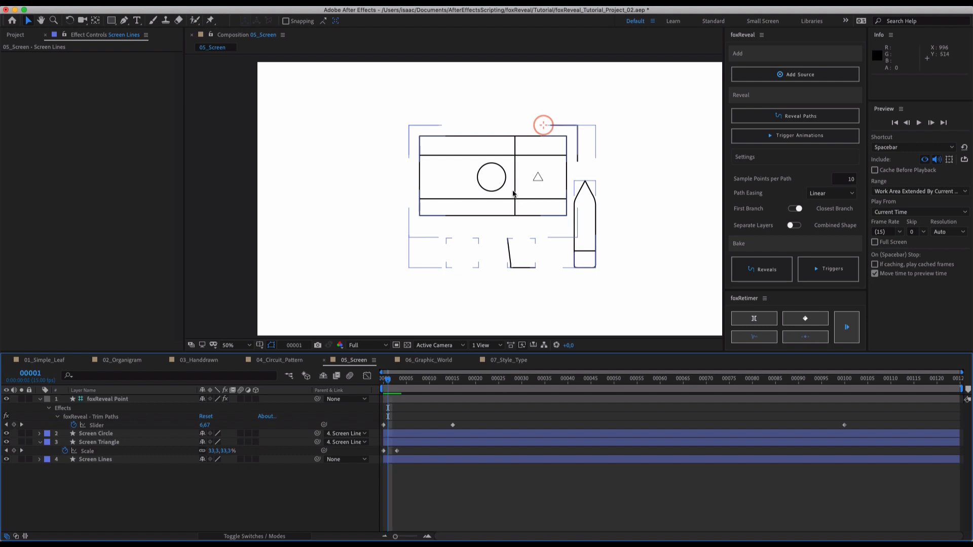
key(Page_Down)
key(Page_Up)
Try a Radius of 285 on the foxReveal source and undo the change.
click(542, 125)
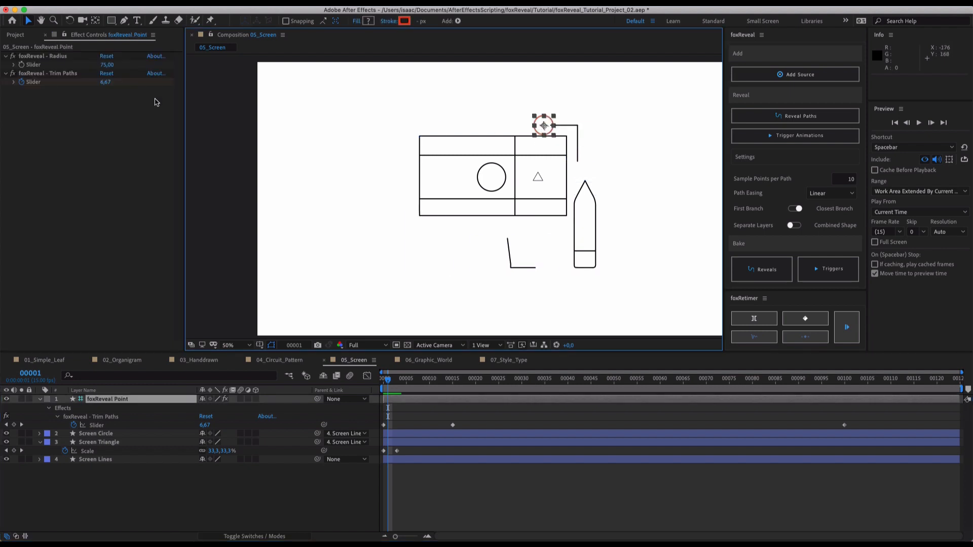
drag(107, 64, 611, 134)
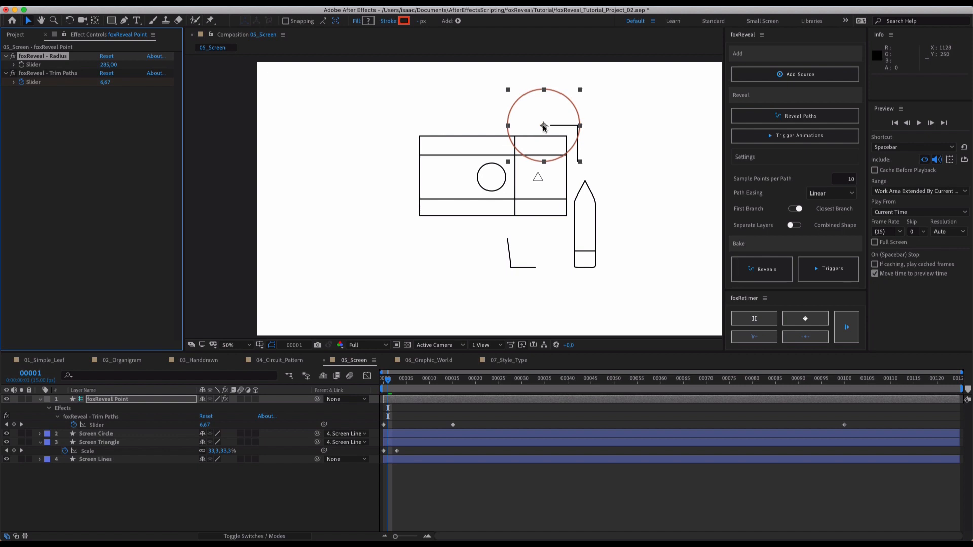
key(super+z)
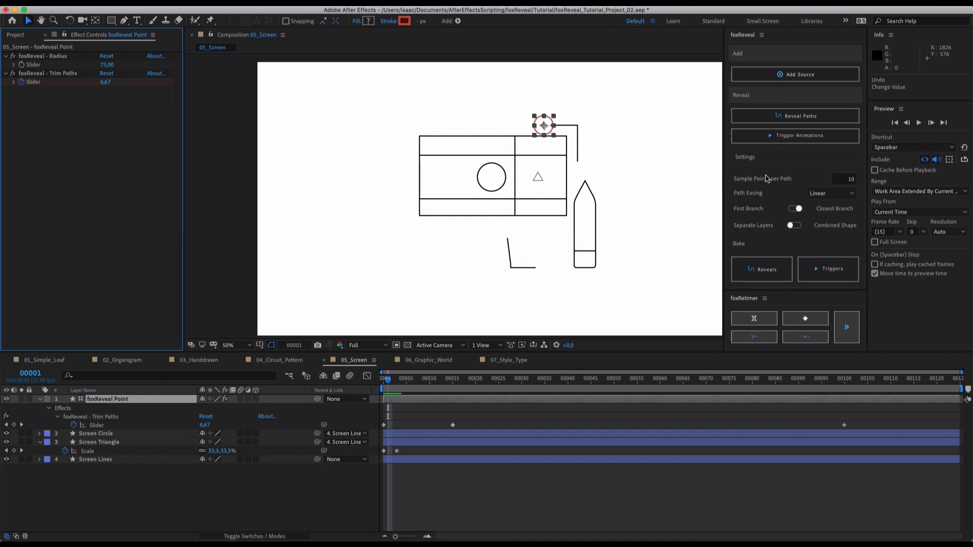
Set Sample Points per Path to 150 and enlarge the foxReveal source's radius to 228.
mouse_move(733, 178)
click(834, 179)
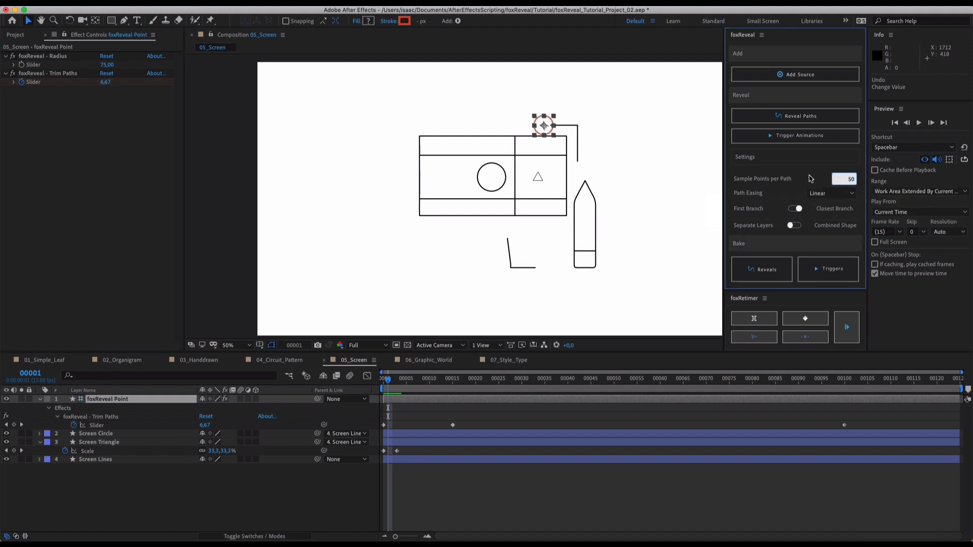
click(820, 158)
click(821, 161)
click(849, 179)
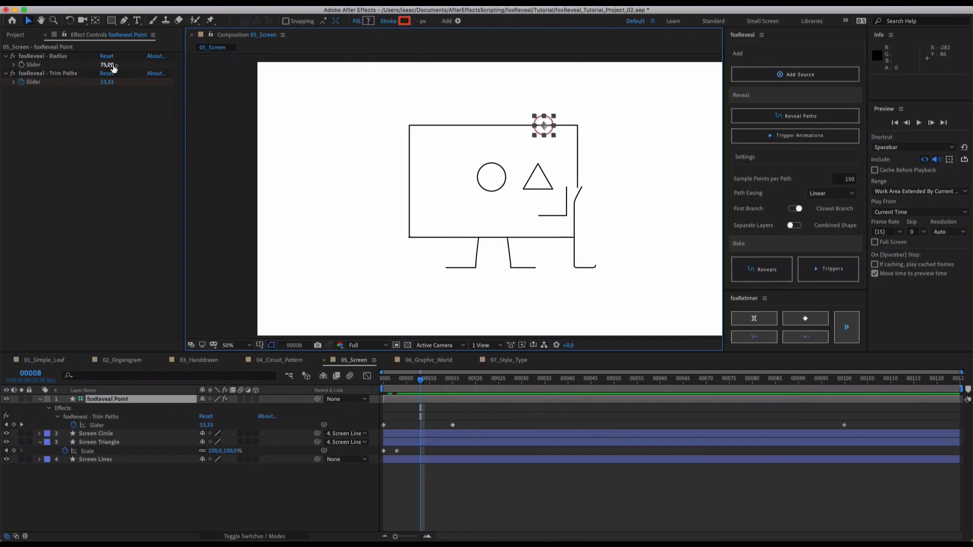
drag(108, 65, 287, 162)
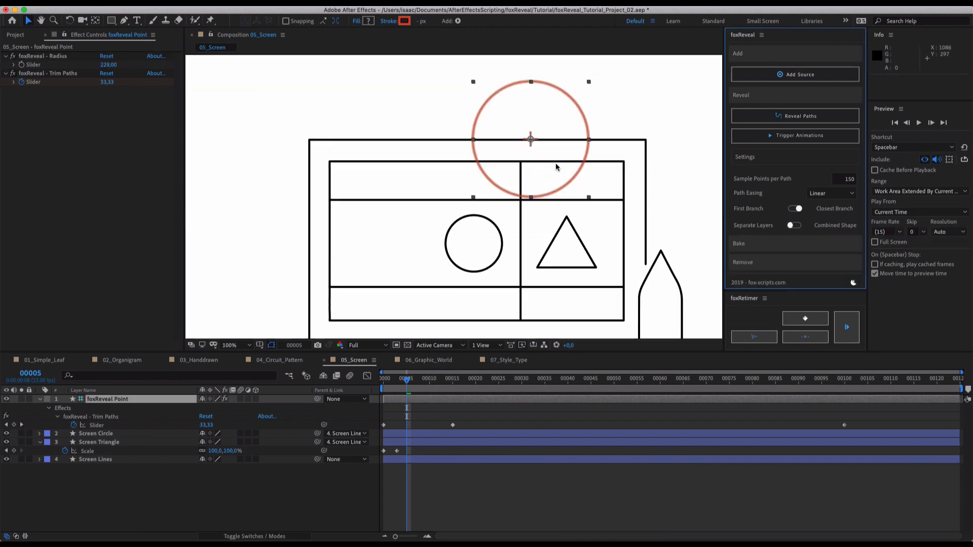
Switch the branching setting to First Branch and back to Closest Branch while comparing it with the source's radius.
click(357, 141)
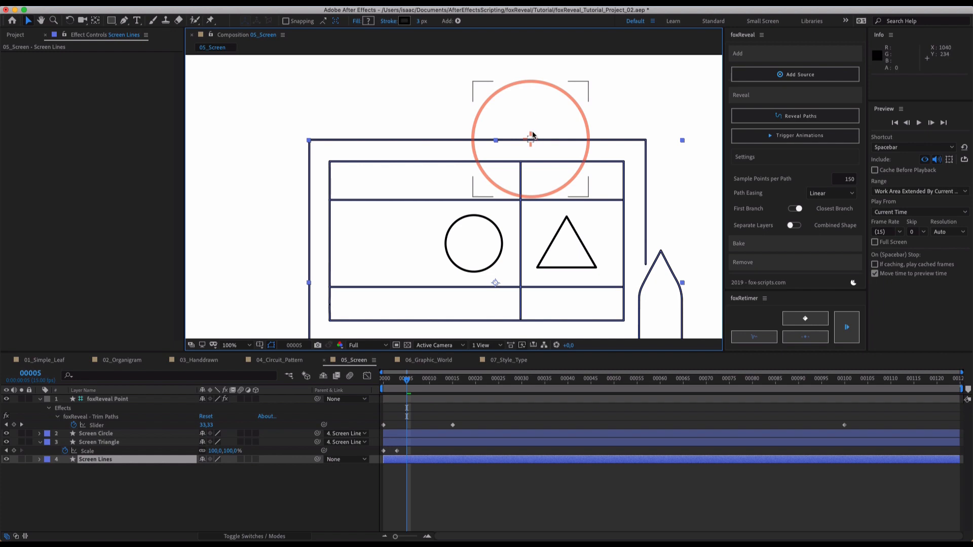
click(796, 164)
click(785, 162)
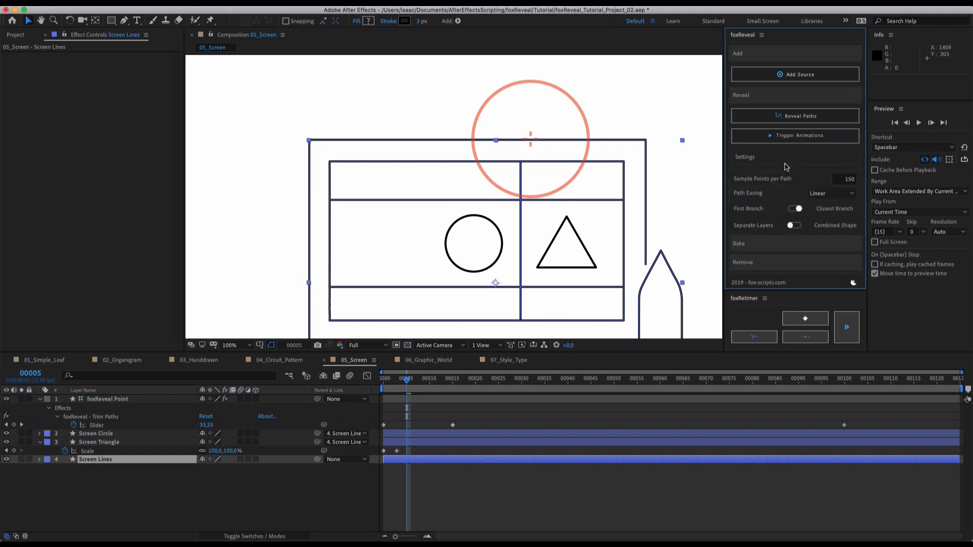
mouse_move(793, 213)
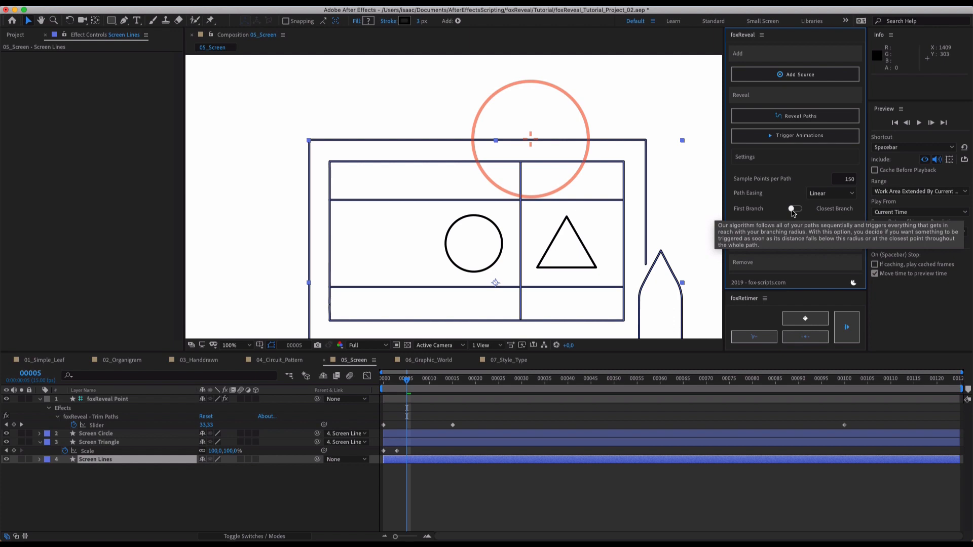
click(585, 120)
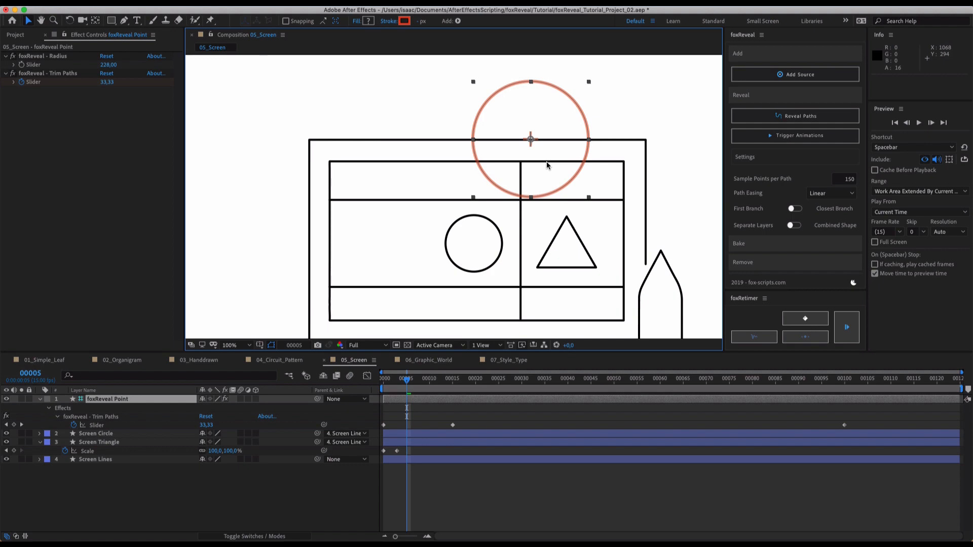
click(797, 209)
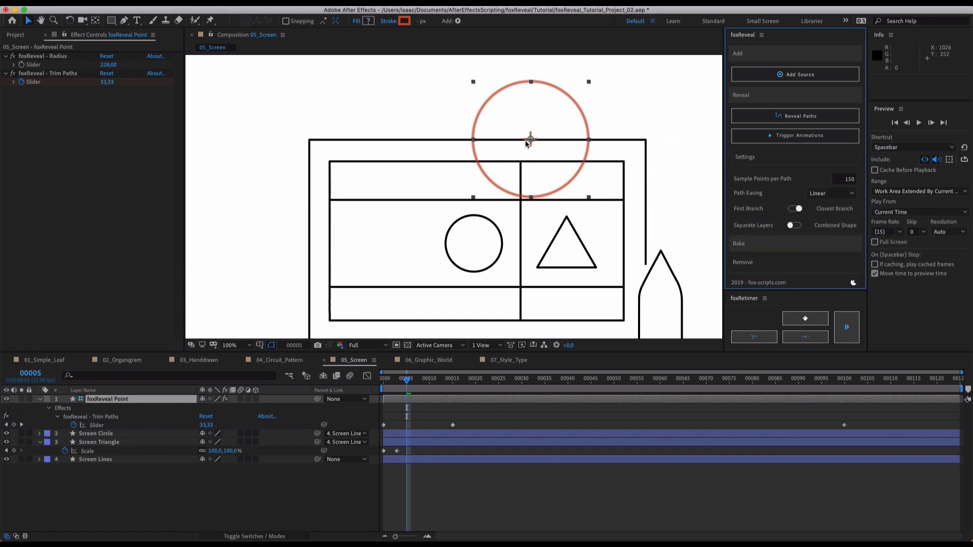
Move the foxReveal source to about 1018, 253 above the inner vertical divider and reveal the paths of Screen Lines again.
drag(530, 142, 523, 144)
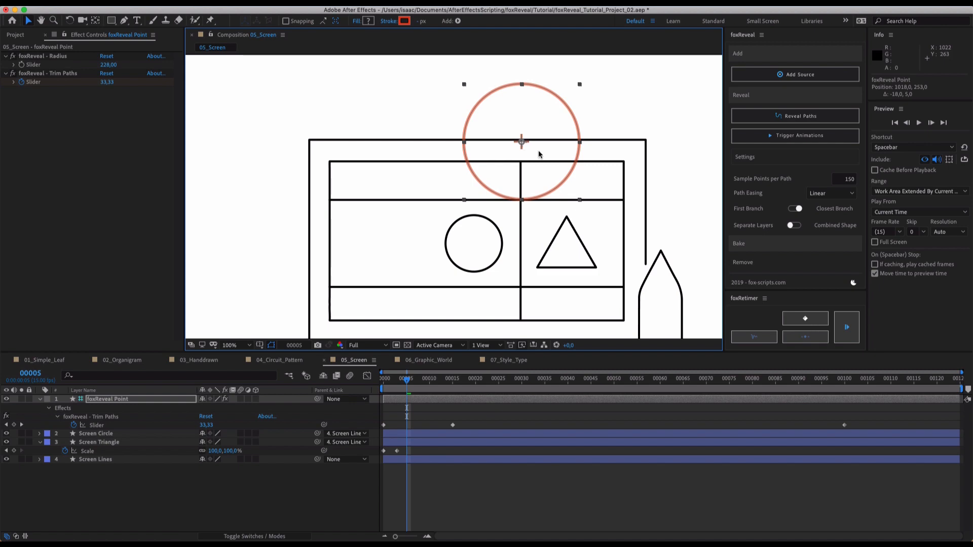
click(637, 180)
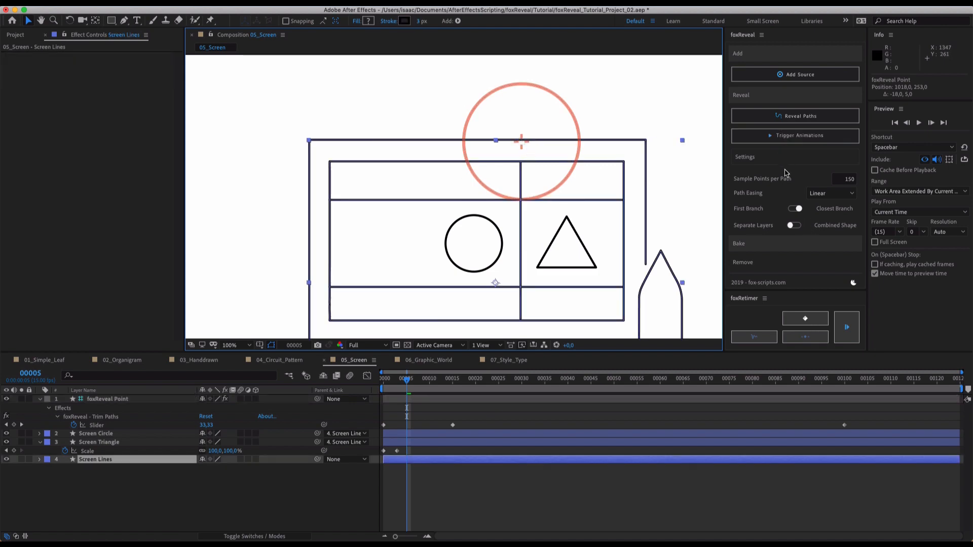
click(783, 117)
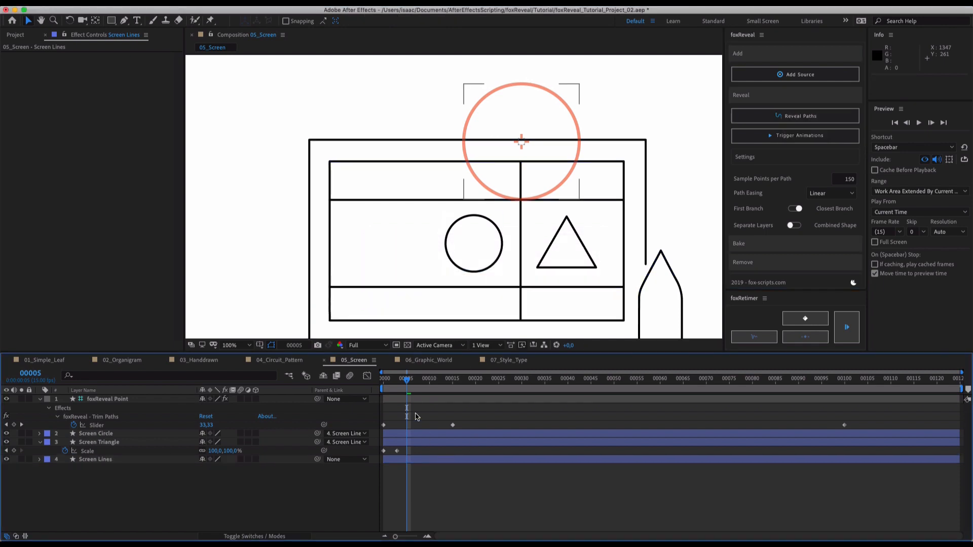
Scrub back to frame 1 and step forward to frame 13 to examine how the closest-branch reveal spreads through the monitor lines.
drag(408, 380, 388, 390)
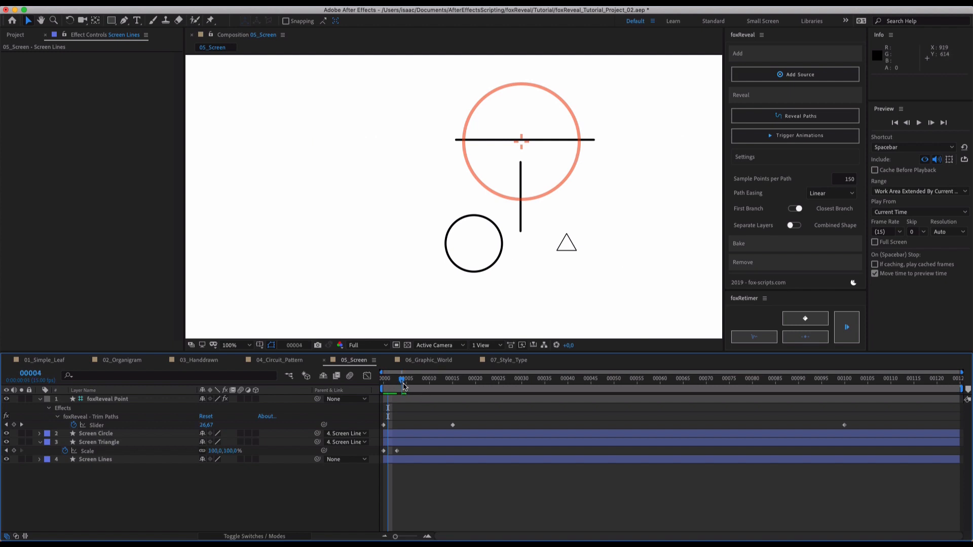
mouse_move(388, 381)
mouse_down()
mouse_move(410, 385)
mouse_move(403, 387)
mouse_up()
key(Page_Down)
key(Page_Down)
key(Page_Up)
key(Page_Down)
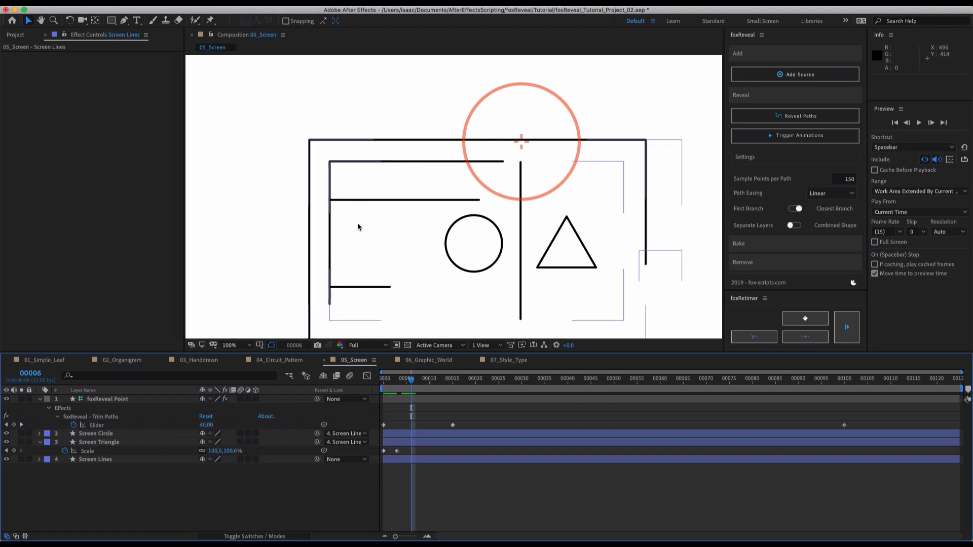
key(Page_Down)
key(Page_Down)
key(Page_Down)
key(Page_Down)
key(Page_Down)
key(Page_Up)
key(Page_Up)
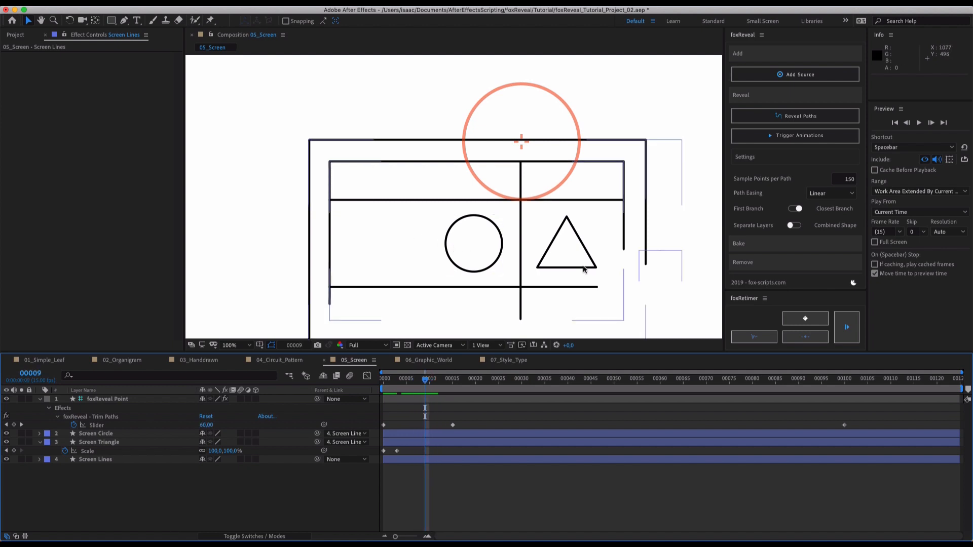
drag(598, 269, 580, 215)
key(Page_Down)
key(Page_Down)
key(Page_Down)
key(Page_Down)
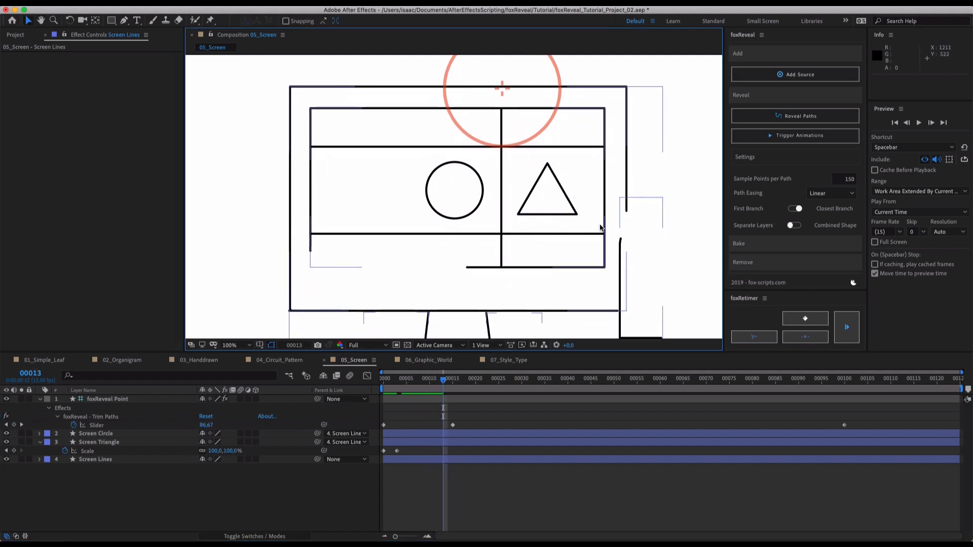
Step back from frame 13 to frame 1 to trace where each monitor line starts its reveal.
key(Page_Up)
key(Page_Up)
key(Page_Up)
key(Page_Up)
key(Page_Up)
key(Page_Up)
key(Page_Up)
key(Page_Up)
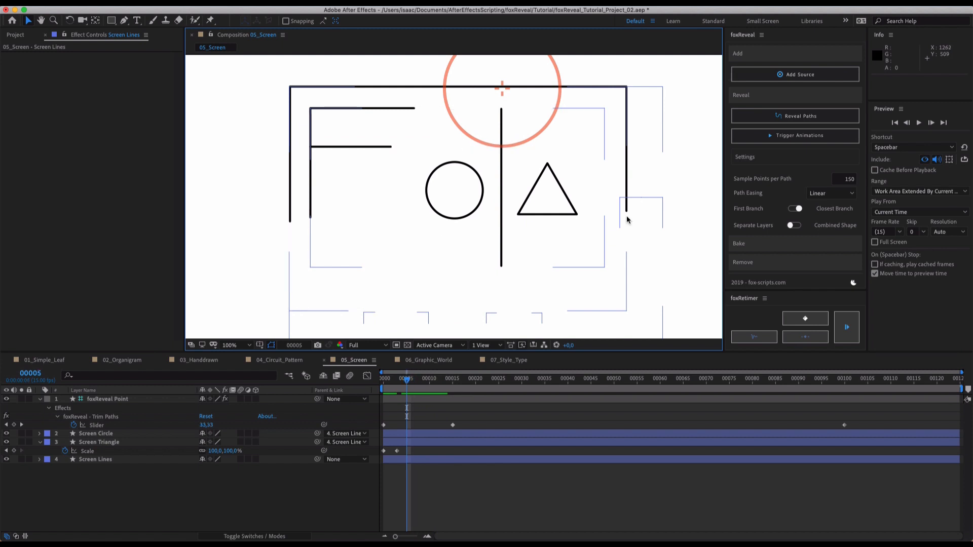
key(Page_Up)
key(Page_Up)
key(Page_Up)
key(Page_Up)
Step forward to frame 12 to examine how the monitor's outer frame and the pencil are revealed.
key(Page_Down)
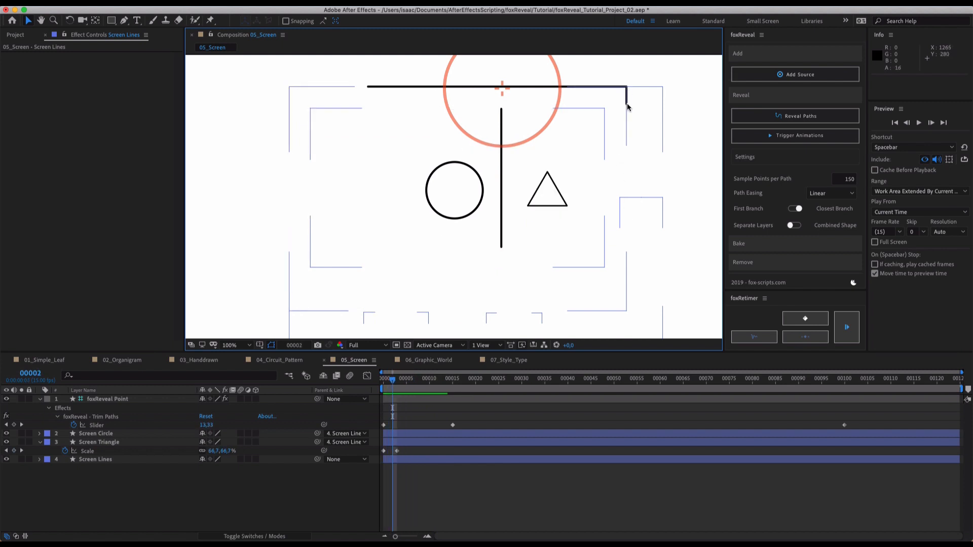
key(Page_Down)
key(Page_Down)
key(Page_Down)
key(Page_Down)
key(Page_Down)
key(Page_Down)
key(Page_Down)
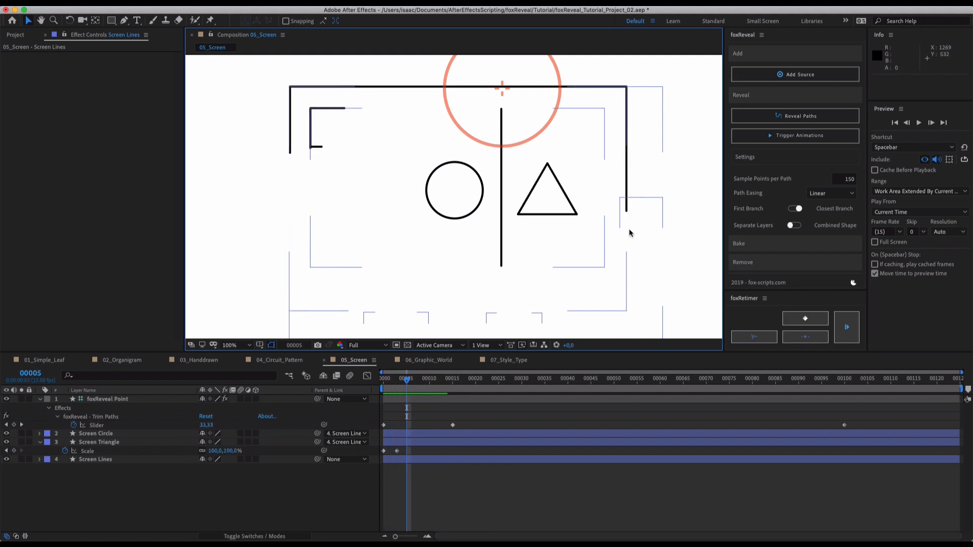
key(Page_Down)
key(Page_Down)
key(Page_Down)
key(Page_Down)
key(Page_Down)
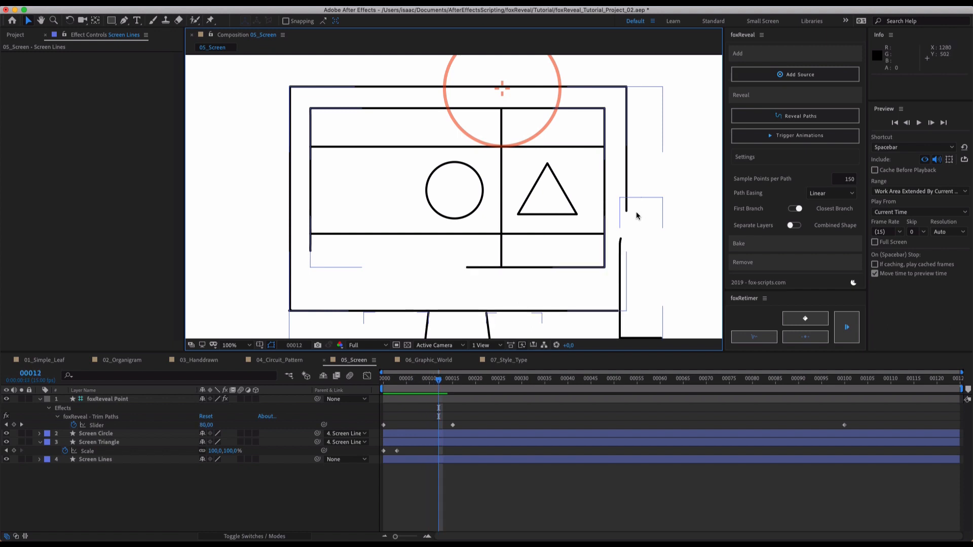
Step back and forth between frames 12 and 15 to examine how the pencil outline and the monitor's outer frame finish their reveal.
key(Page_Down)
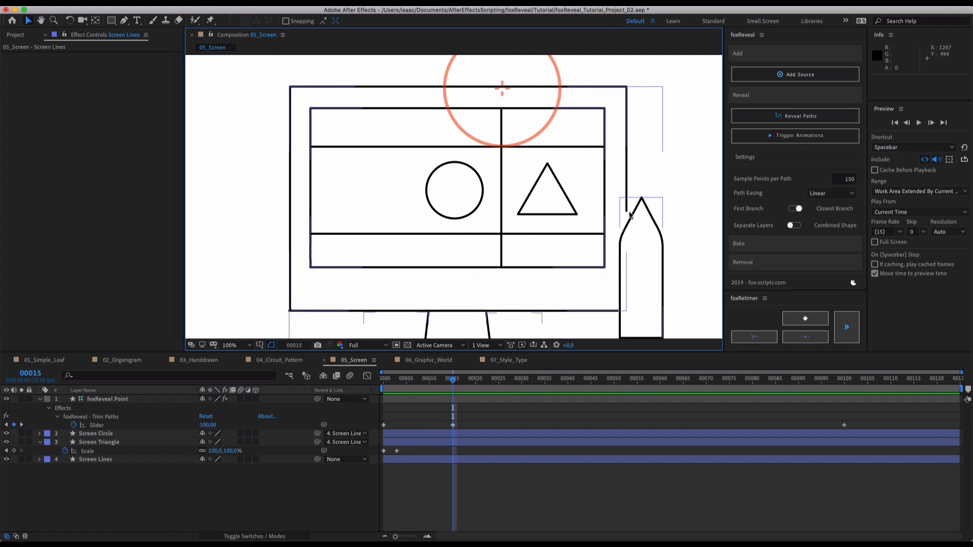
key(Page_Up)
key(Page_Down)
key(Page_Up)
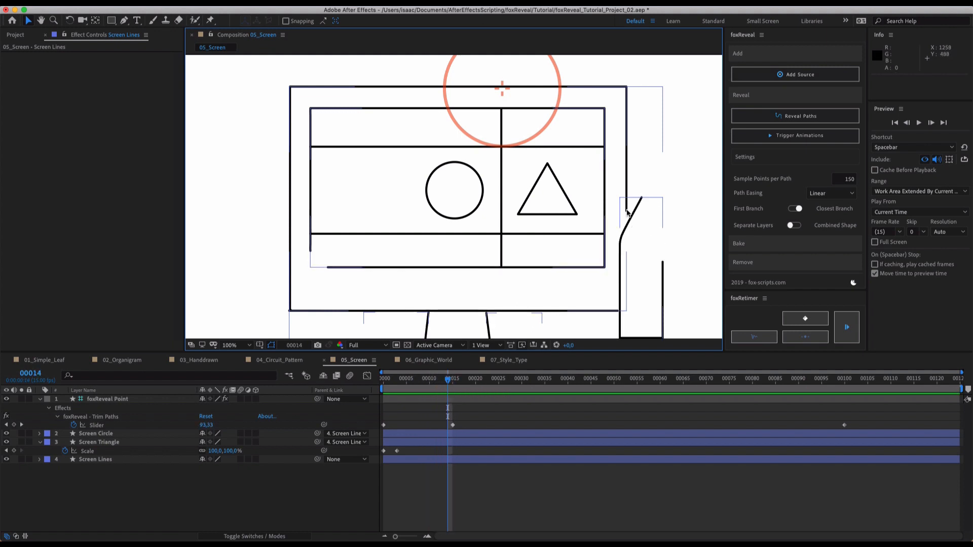
key(Page_Down)
key(Page_Up)
key(Page_Up)
key(Page_Up)
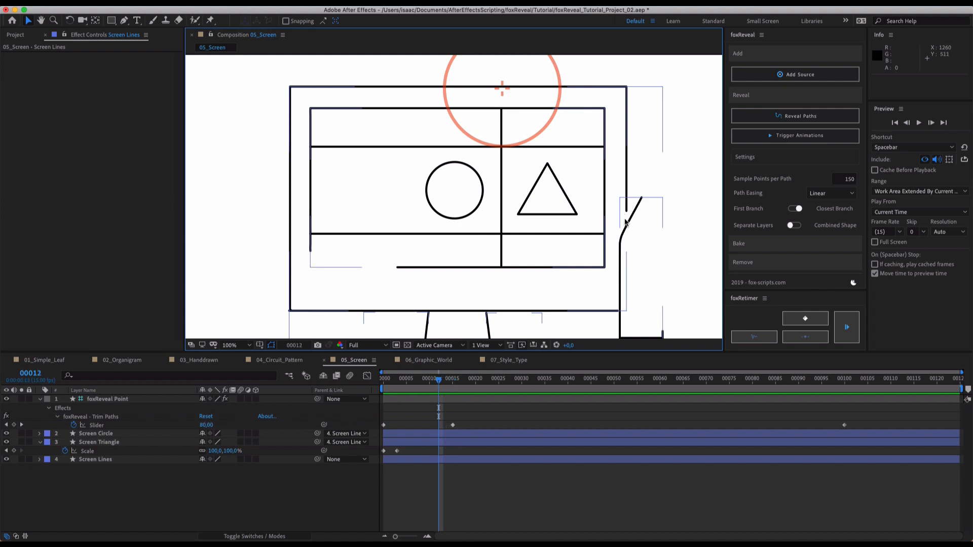
Step through the frames around 12 and 13 to examine how the reveal passes from the monitor's lower corner to the pencil's base.
key(Page_Up)
key(Page_Up)
key(Page_Down)
key(Page_Down)
key(Page_Down)
key(Page_Up)
key(Page_Up)
key(Page_Down)
scroll(630, 262, down, 4)
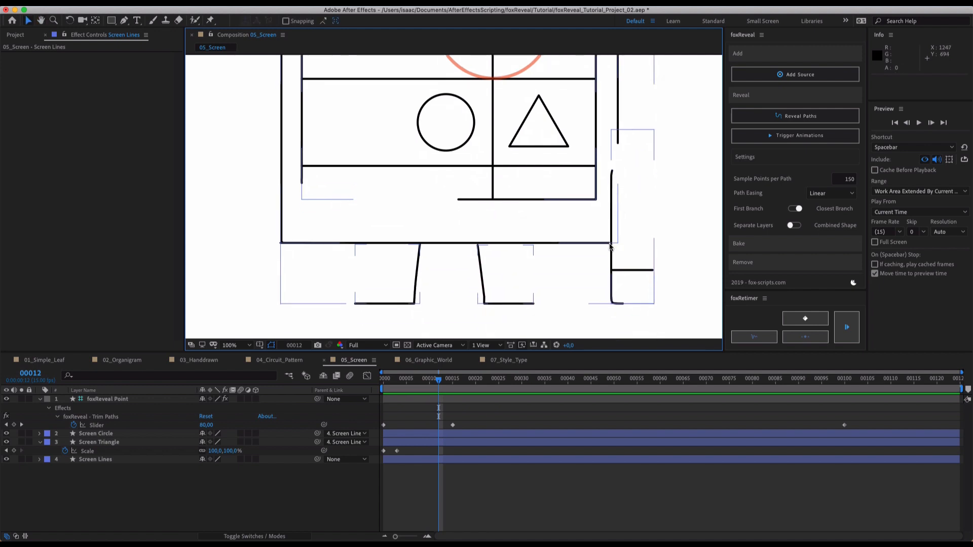
key(Page_Down)
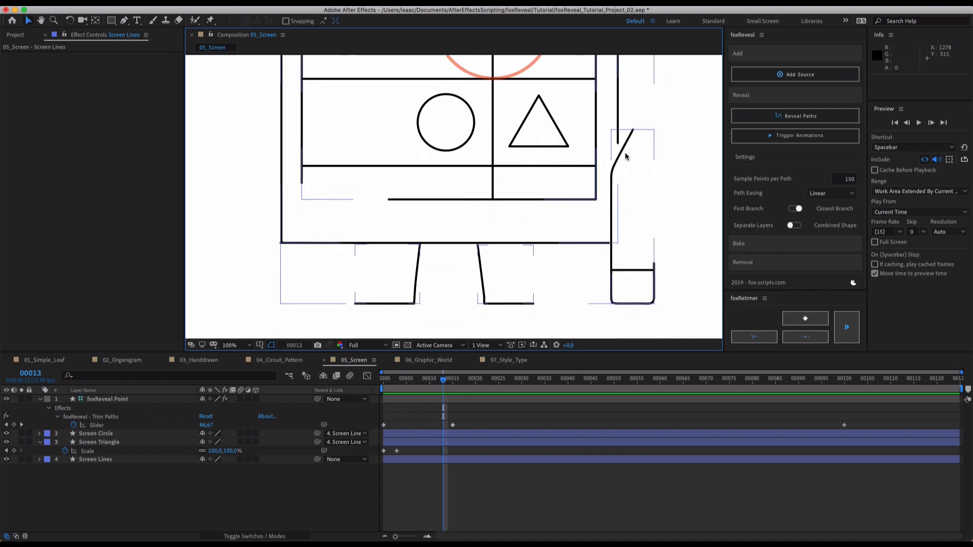
Switch the branch mode to First Branch, reveal the paths of Screen Lines again and preview the animation.
click(794, 208)
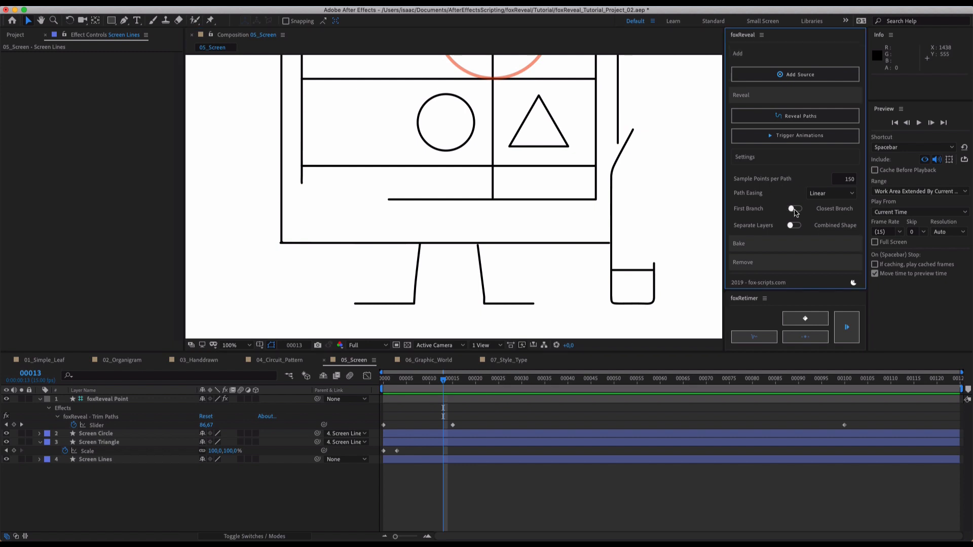
click(438, 459)
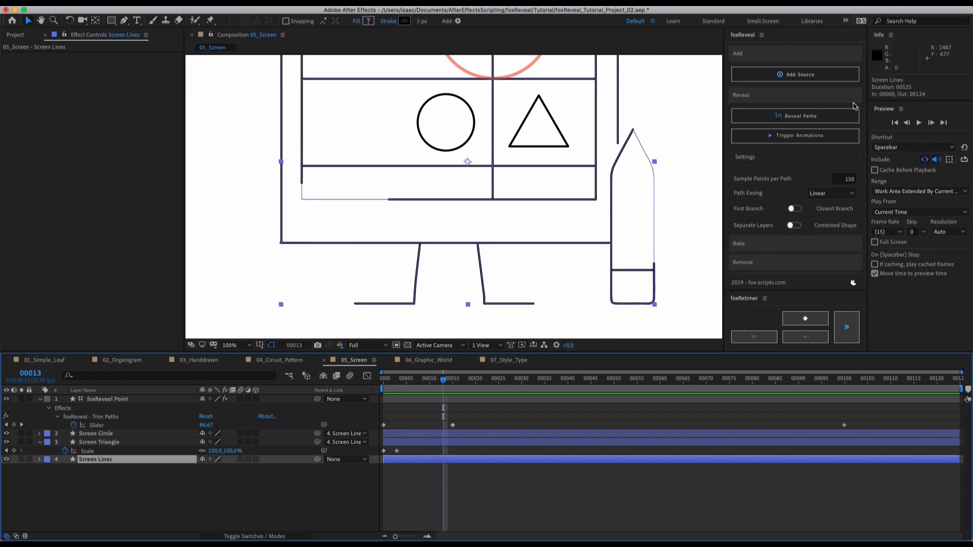
click(818, 117)
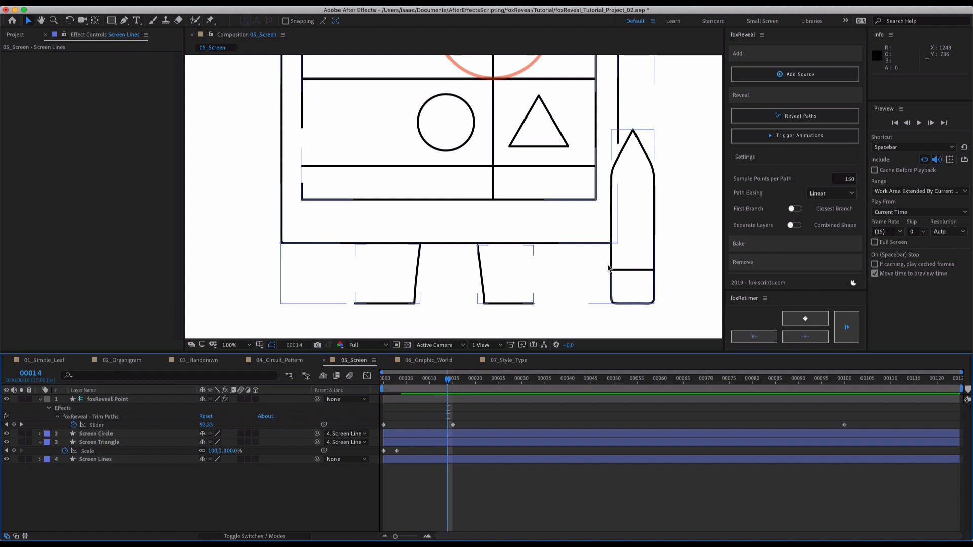
scroll(607, 267, down, 1)
key(space)
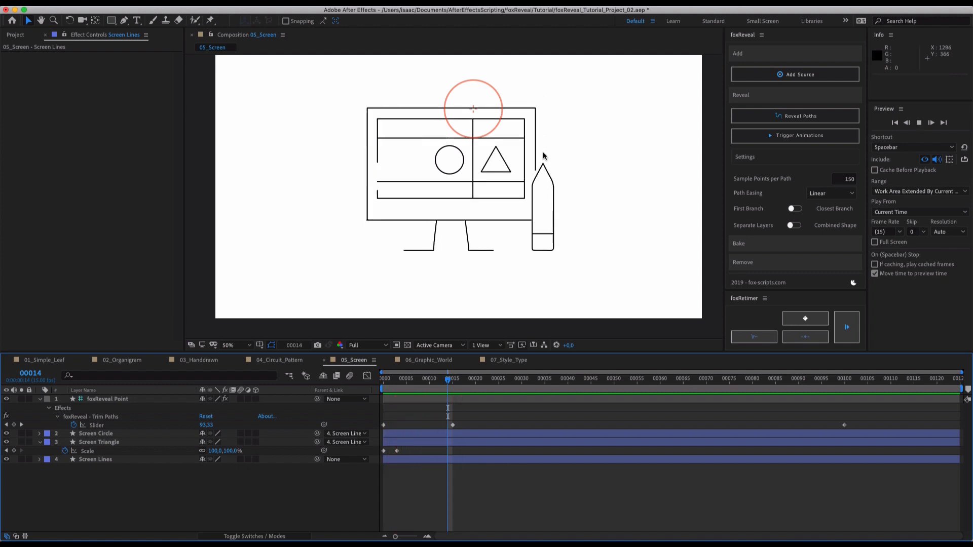
key(space)
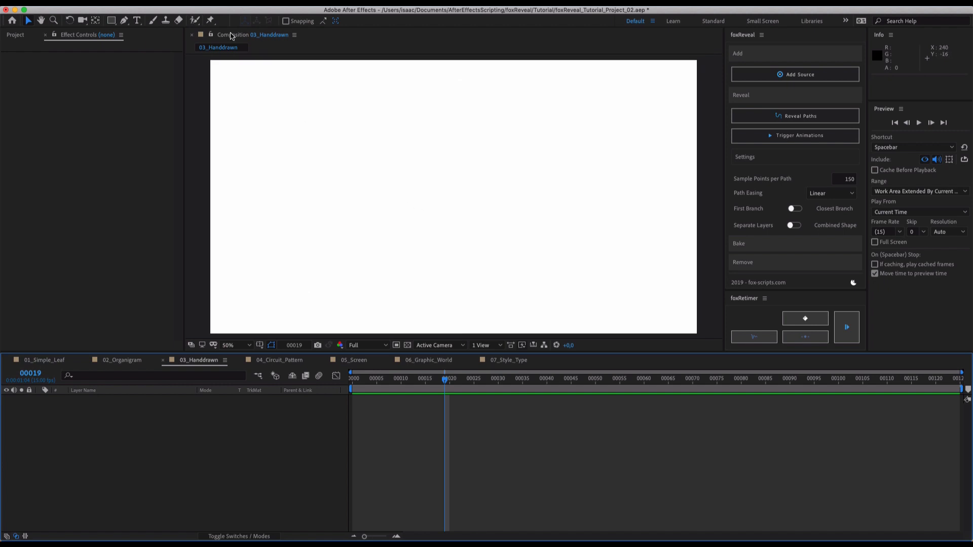
Draw a long, open wavy path across the upper half of the 03_Handdrawn composition with the Pen tool.
click(124, 20)
click(258, 158)
drag(399, 118, 459, 131)
drag(535, 178, 588, 186)
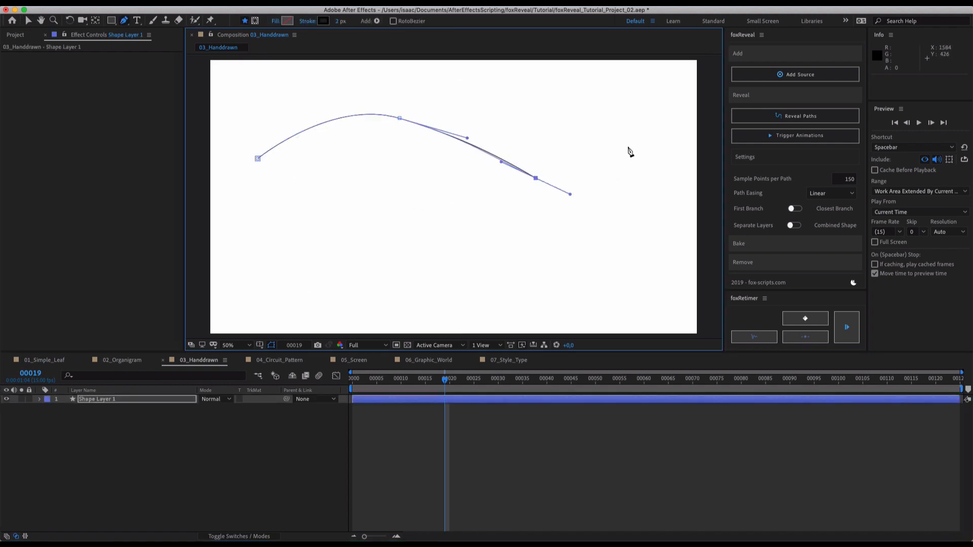
drag(647, 116, 697, 99)
super+click(559, 279)
drag(518, 221, 525, 262)
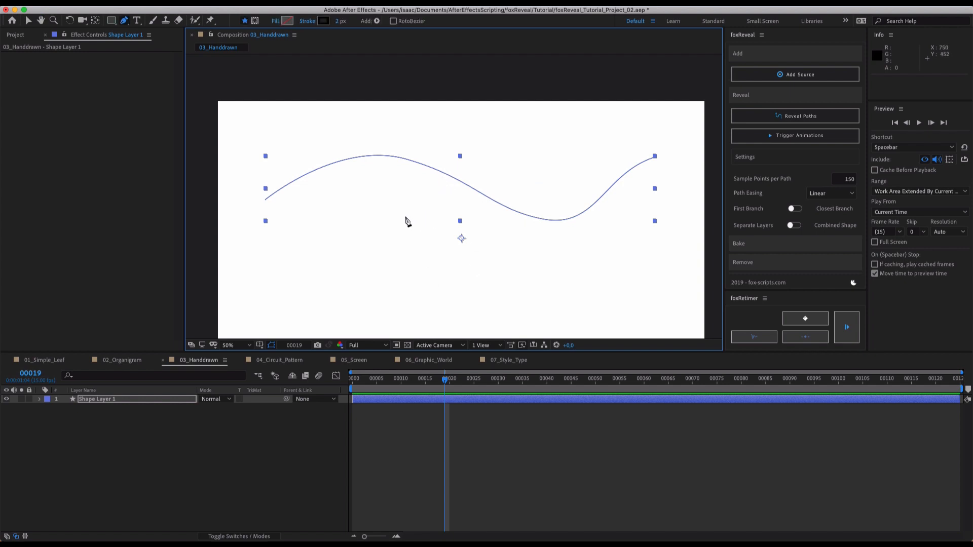
Add a second, shorter curved path that starts beneath the wave's first crest and ends on its descending slope.
click(369, 213)
drag(462, 183, 505, 205)
key(v)
click(494, 236)
drag(549, 254, 649, 264)
click(535, 271)
click(470, 221)
click(471, 222)
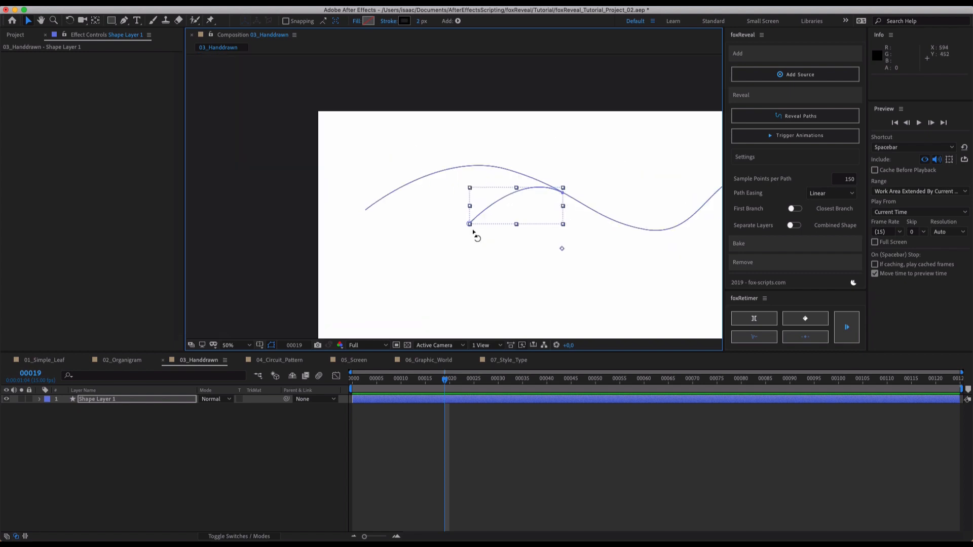
key(slash)
click(509, 269)
drag(457, 224, 408, 183)
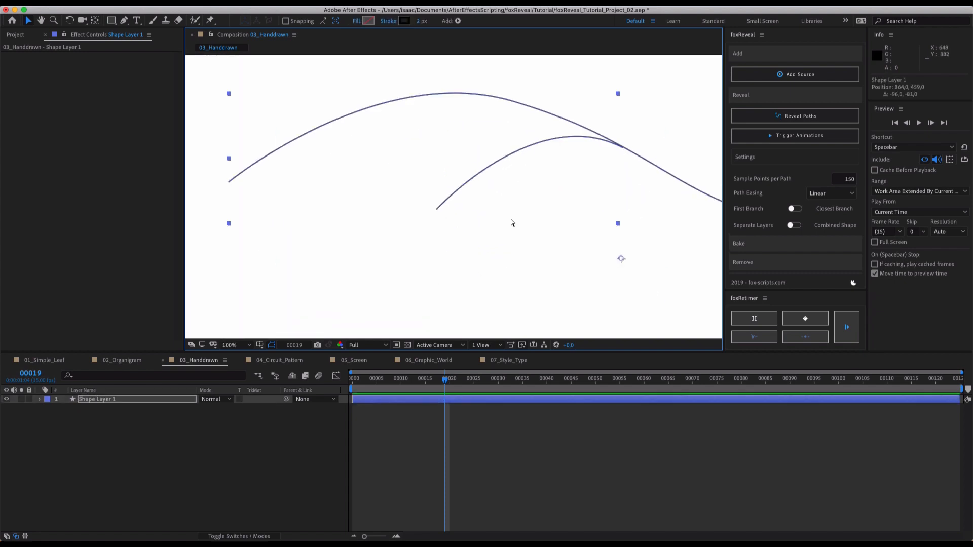
key(super+z)
Move the free end vertex of the short curve up to about 591, 303, close beneath the wave's crest.
click(537, 207)
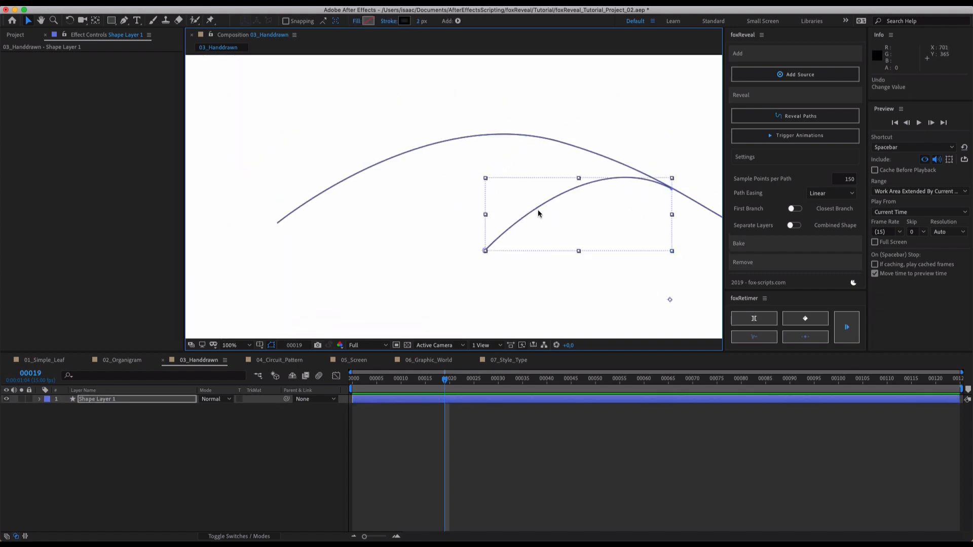
double_click(536, 210)
click(506, 253)
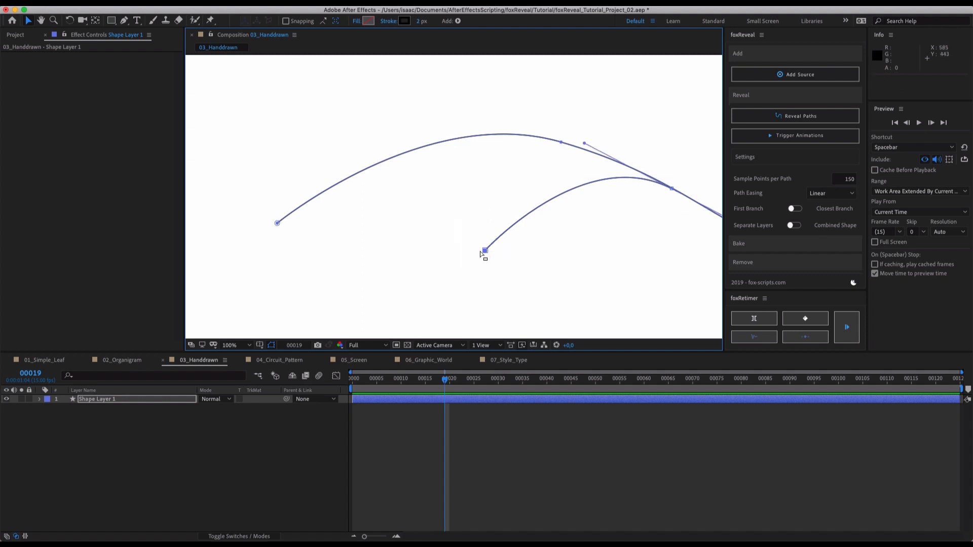
drag(485, 250, 484, 178)
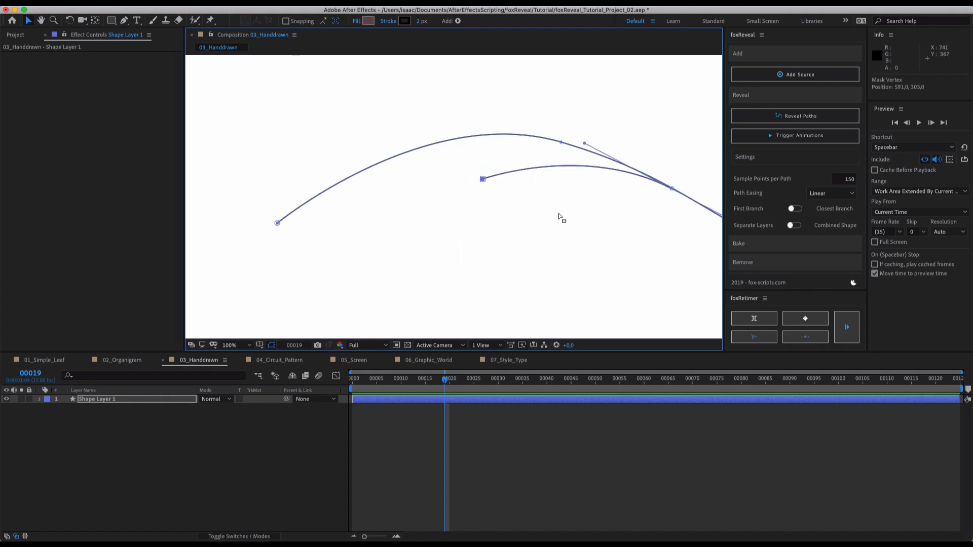
click(552, 161)
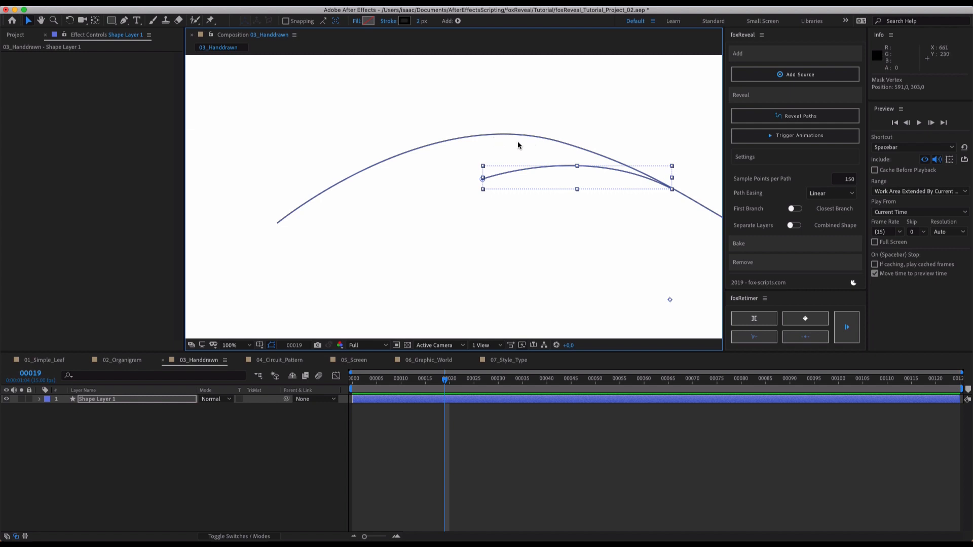
click(431, 235)
key(comma)
click(767, 118)
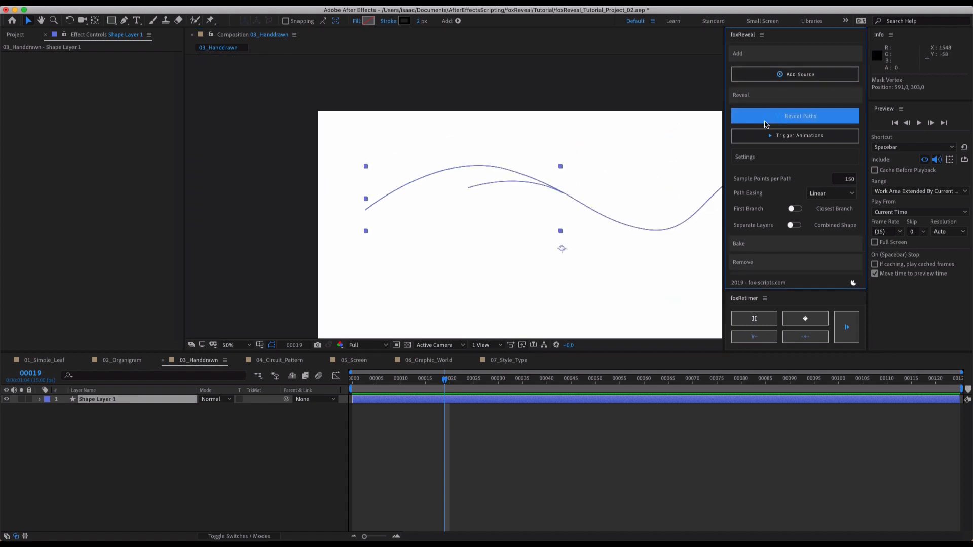
click(574, 185)
click(416, 455)
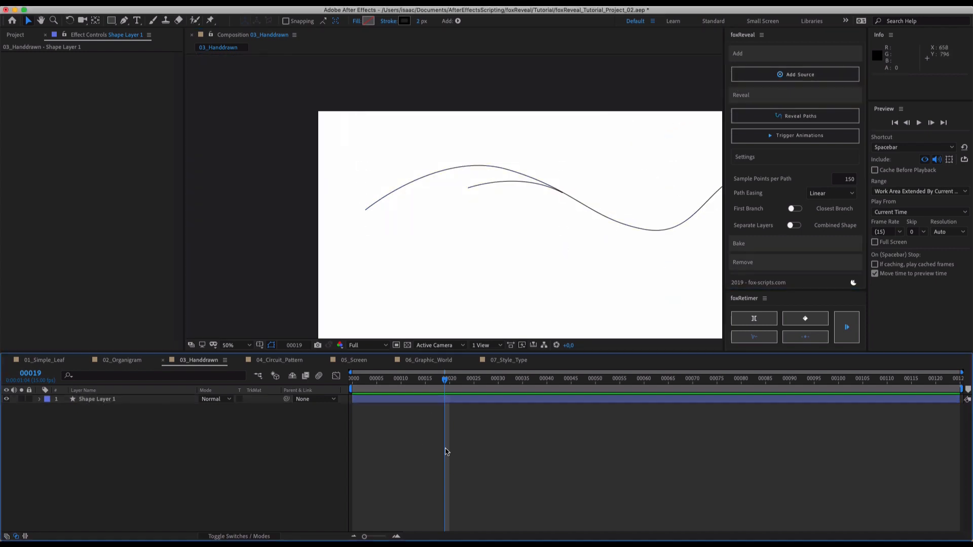
Add a foxReveal source at about 168, 403 by the wave's left end and reveal the paths of Shape Layer 1.
click(772, 76)
drag(569, 250, 369, 215)
click(383, 198)
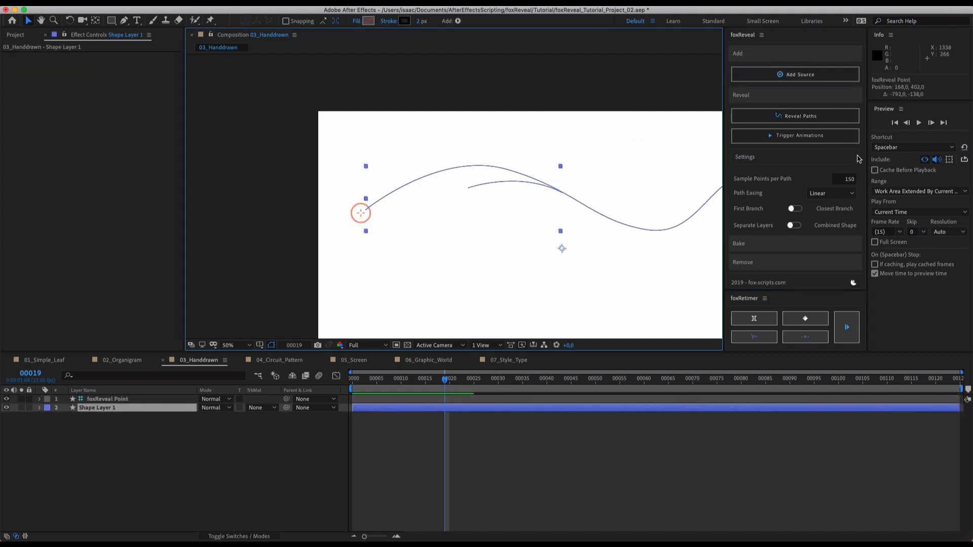
click(793, 116)
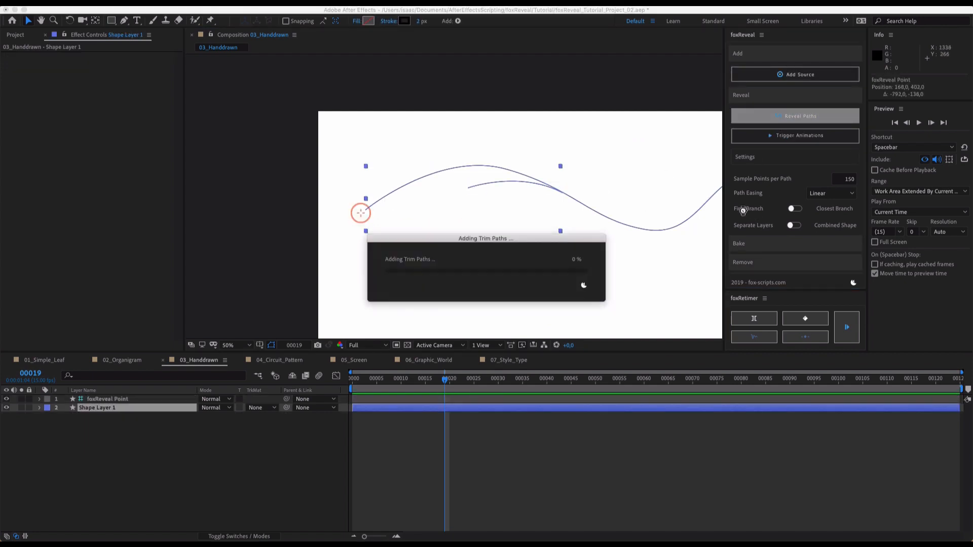
Rewind to the beginning and step forward to frame 6 to examine how the reveal spreads from the wave to the short curve.
click(363, 216)
key(Page_Down)
click(375, 141)
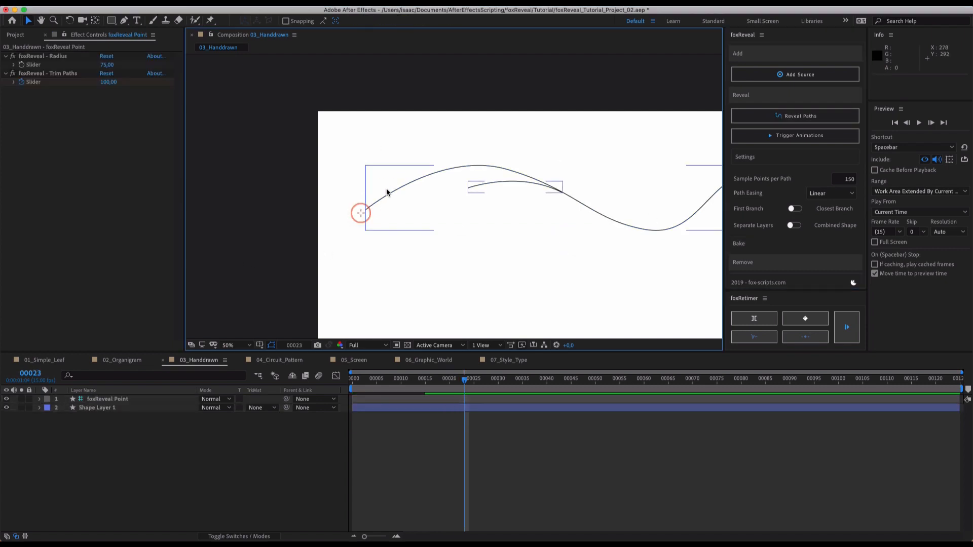
click(365, 380)
drag(363, 381, 357, 381)
key(Page_Down)
key(Page_Down)
key(Page_Down)
key(Page_Down)
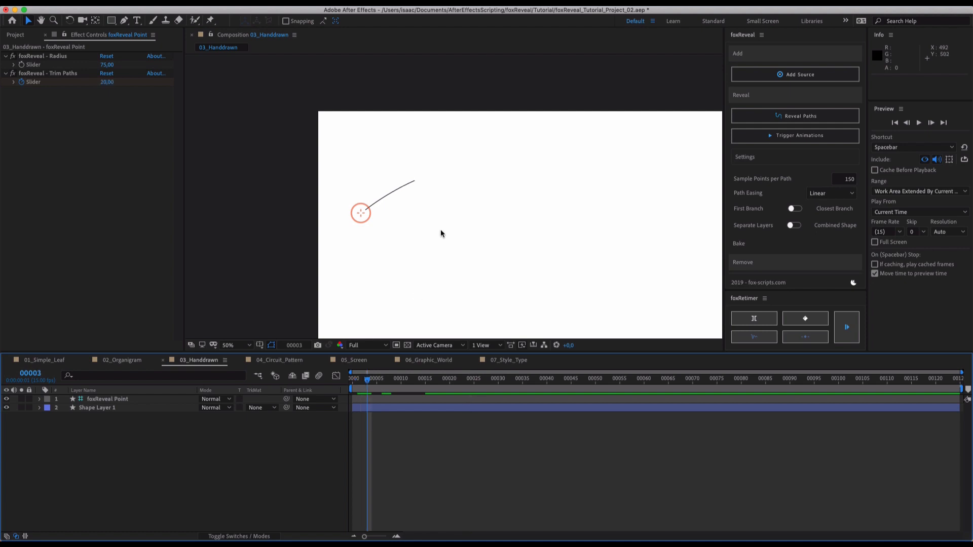
key(Page_Down)
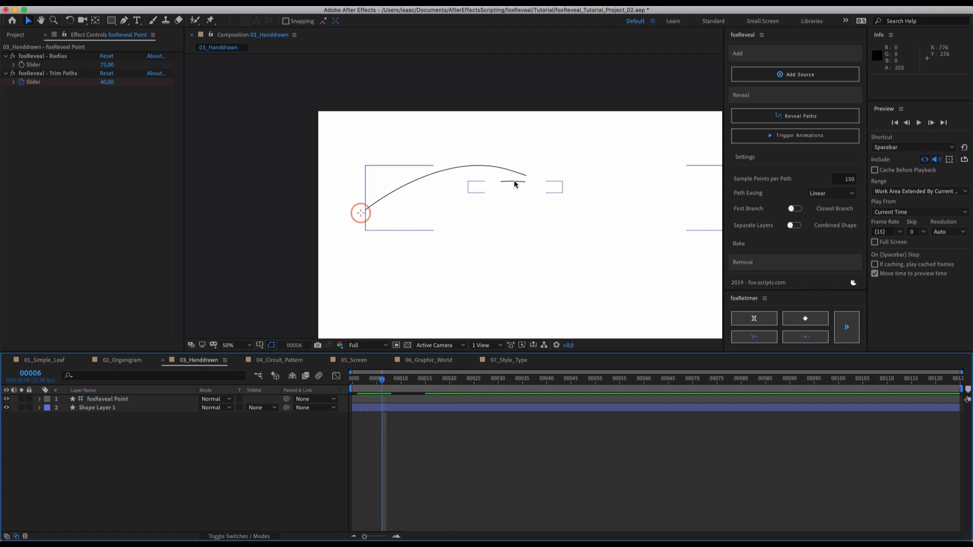
Step back and forth between frames 5 and 8 to examine at which point the short curve starts its reveal.
key(Page_Up)
key(Page_Down)
key(Page_Down)
key(Page_Down)
key(Page_Up)
key(Page_Up)
key(Page_Up)
key(Page_Down)
key(Page_Down)
key(Page_Up)
key(Page_Down)
key(Page_Up)
key(Page_Down)
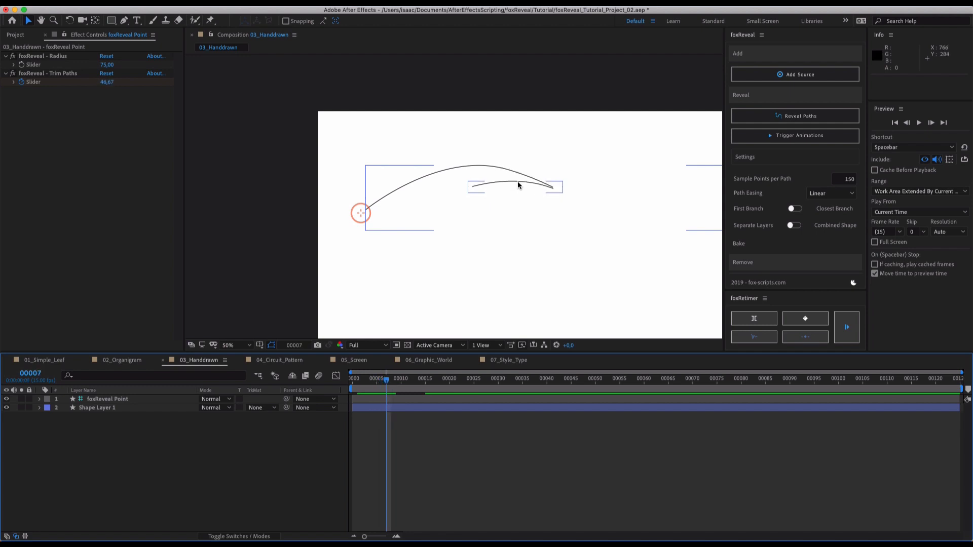
key(Page_Up)
key(Page_Down)
key(Page_Down)
key(Page_Up)
key(Page_Up)
key(Page_Up)
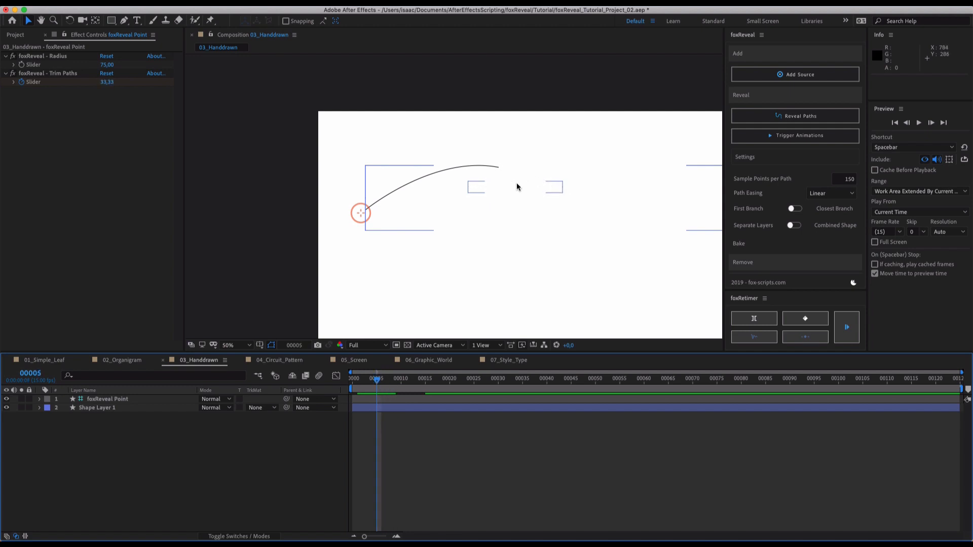
key(Page_Down)
key(Page_Down)
Enlarge the radius of the foxReveal source and reveal the paths of Shape Layer 1 again.
click(360, 213)
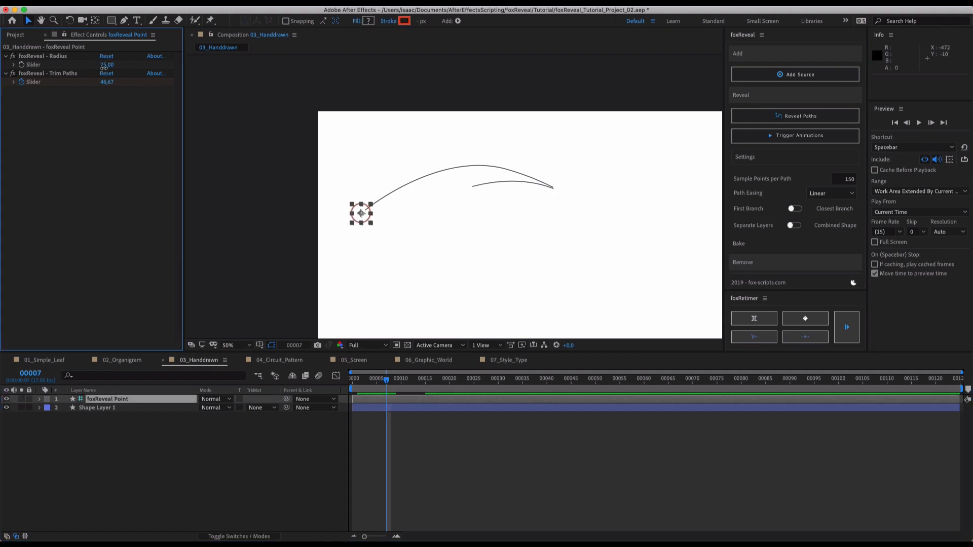
drag(104, 67, 179, 68)
click(148, 413)
click(147, 408)
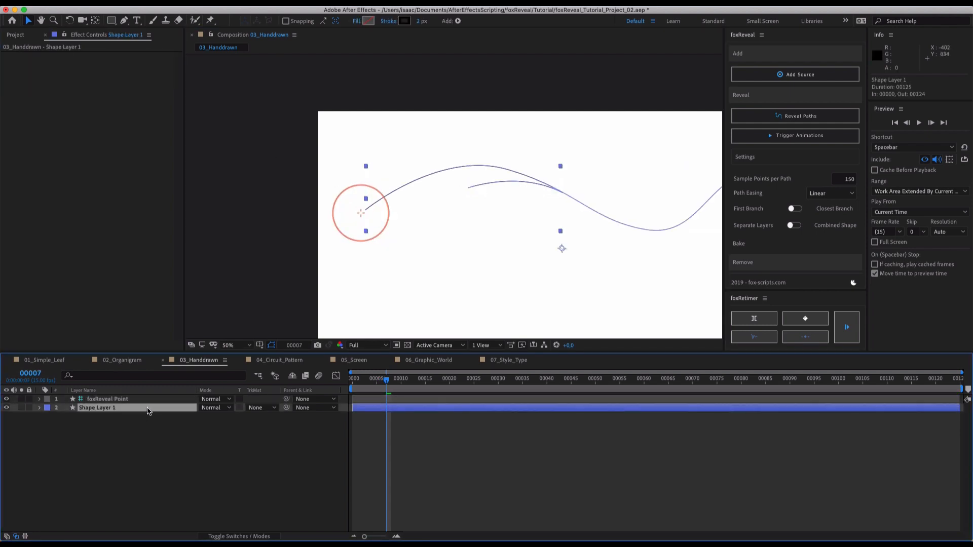
click(786, 121)
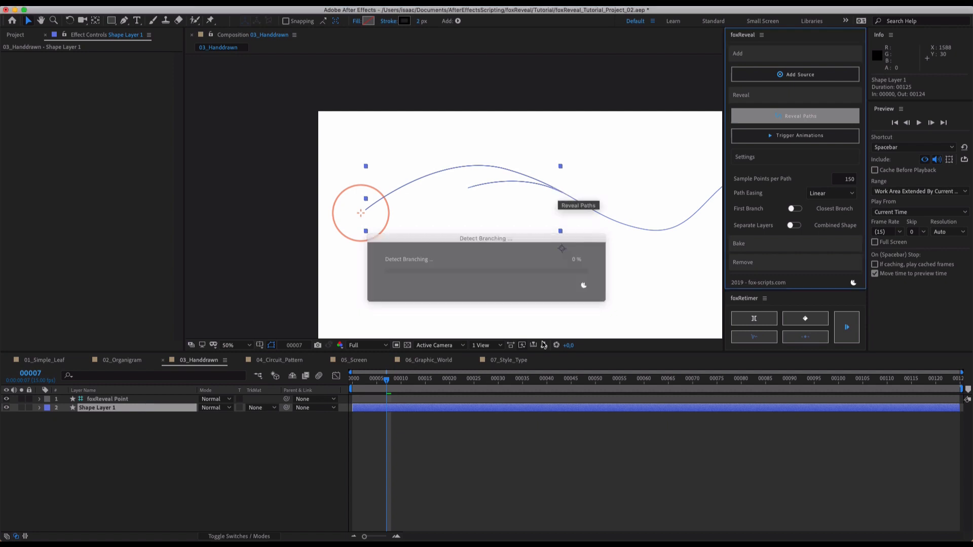
Step through the frames up to 8 to examine where the short curve starts its reveal with the larger source radius.
click(532, 453)
key(Page_Down)
key(Page_Up)
key(Page_Up)
key(Page_Up)
key(Page_Up)
key(Page_Up)
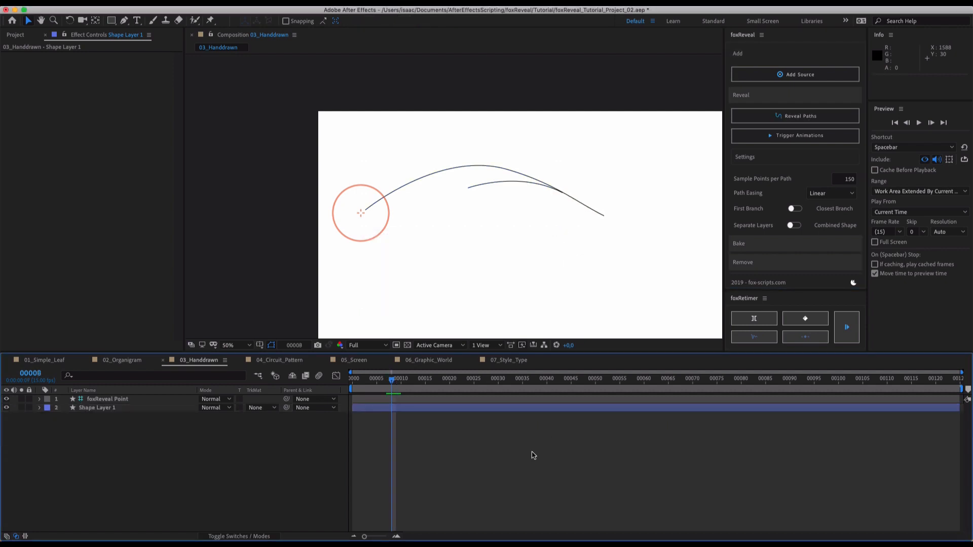
key(Page_Down)
key(Page_Down)
key(Page_Down)
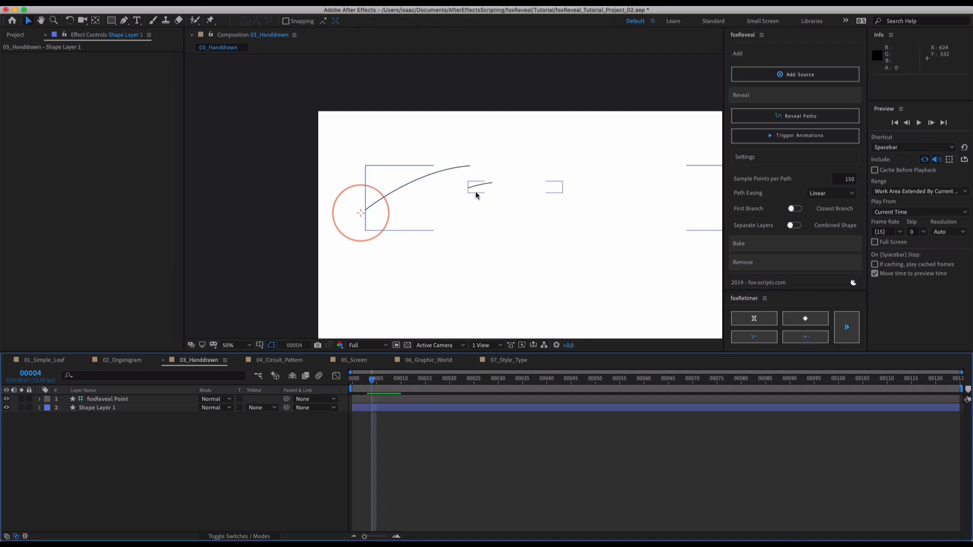
key(Page_Down)
key(Page_Down)
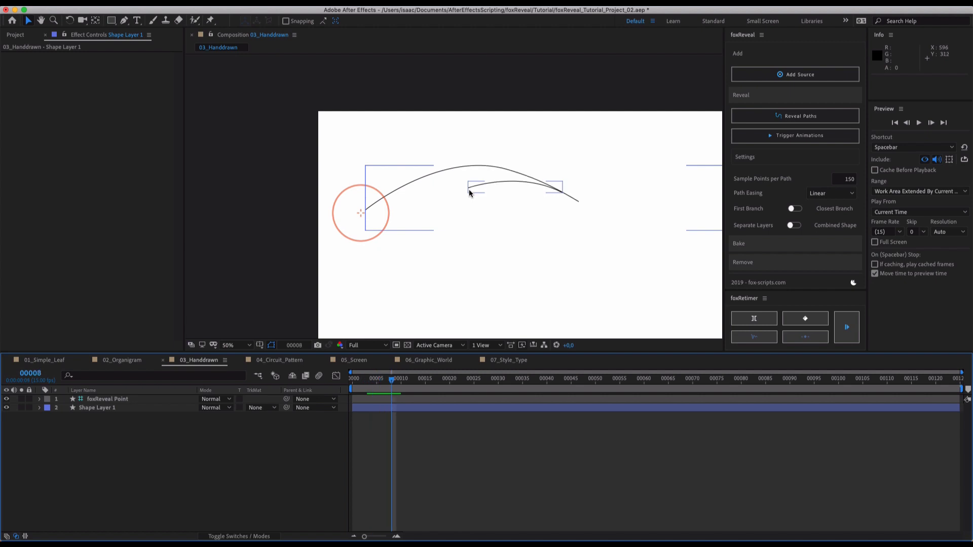
Step back to frame 4 and forward again, and play the preview to check the reveal of both curves.
key(Page_Up)
key(Page_Up)
key(Page_Up)
key(Page_Up)
scroll(469, 191, down, 2)
key(Page_Down)
key(Page_Down)
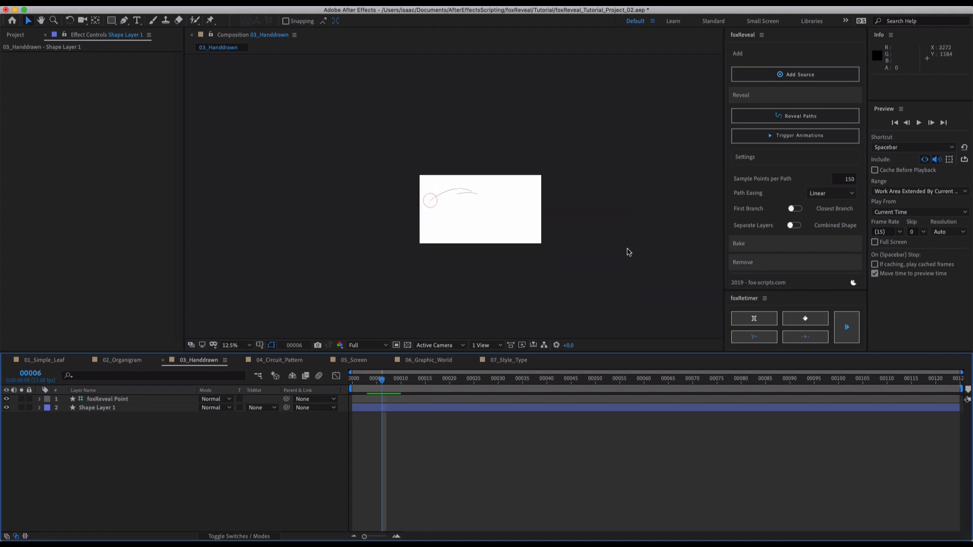
click(627, 248)
key(Page_Down)
scroll(496, 214, up, 1)
key(Page_Down)
key(space)
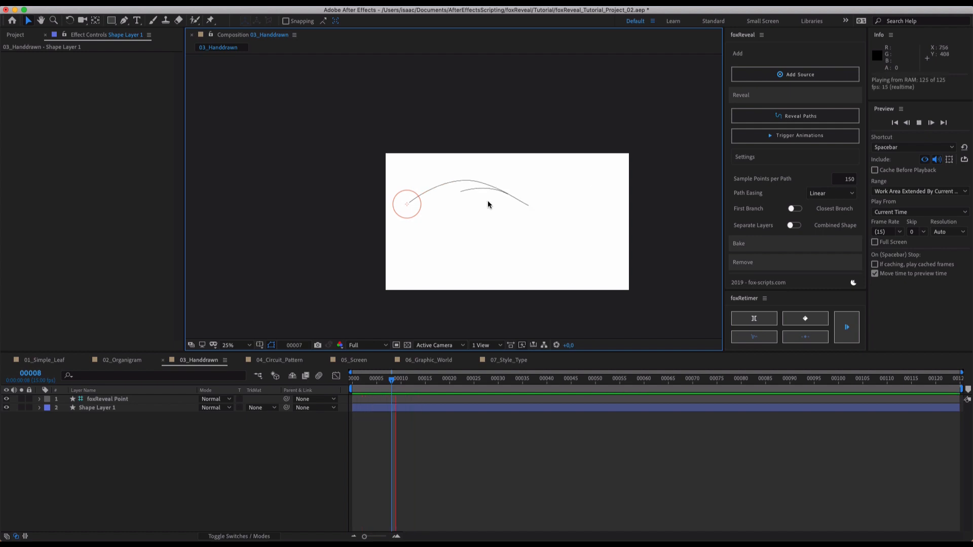
Stop the preview and step back to frame 4 to examine how both curves begin their reveal.
key(space)
key(space)
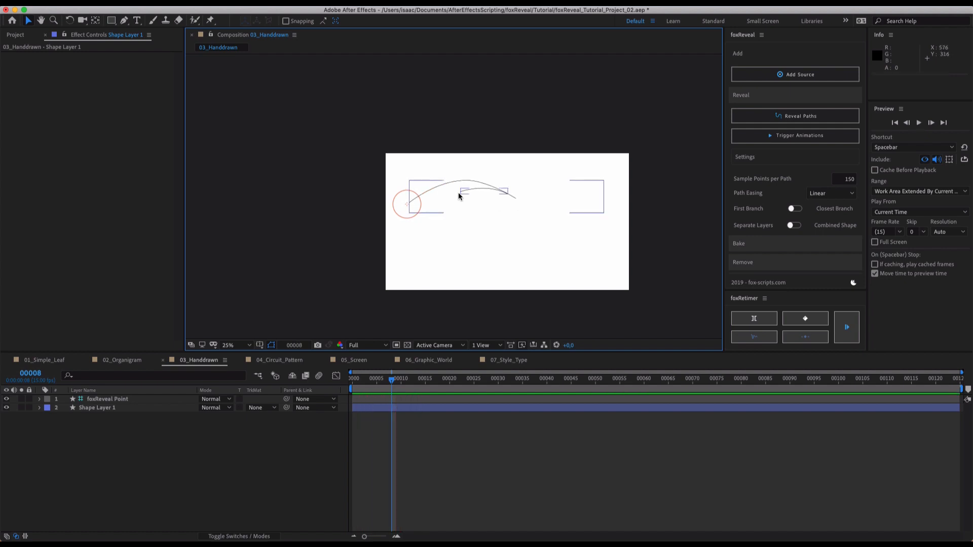
key(Page_Up)
key(Page_Up)
key(Page_Up)
key(Page_Up)
key(Page_Up)
key(Page_Up)
key(Page_Down)
key(Page_Down)
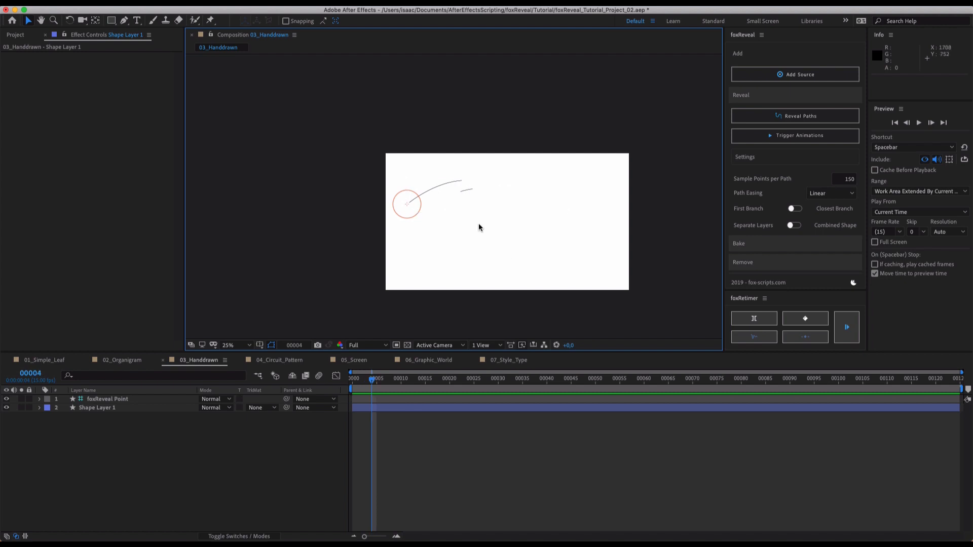
Step forward to frame 7 and examine close up where the short curve meets the long one.
key(Page_Down)
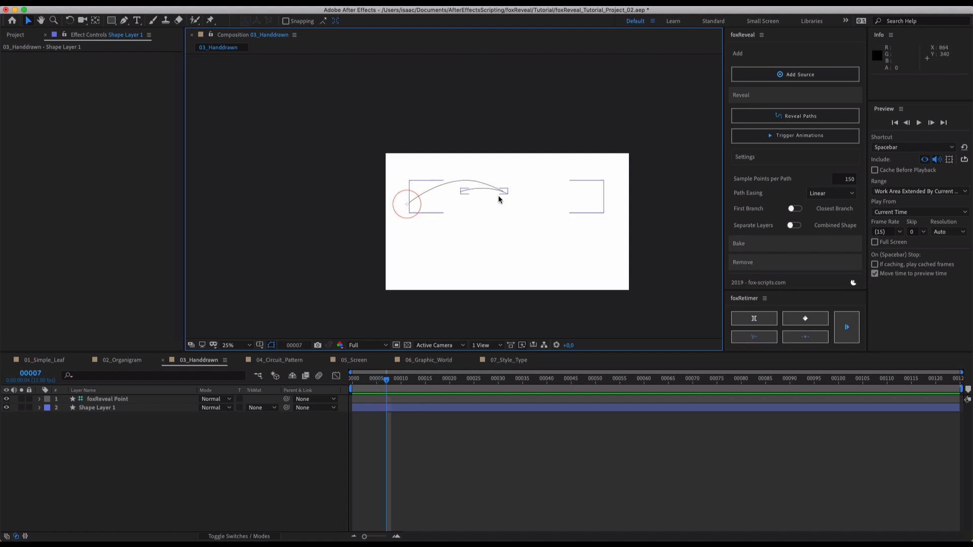
key(period)
key(Page_Down)
key(Page_Down)
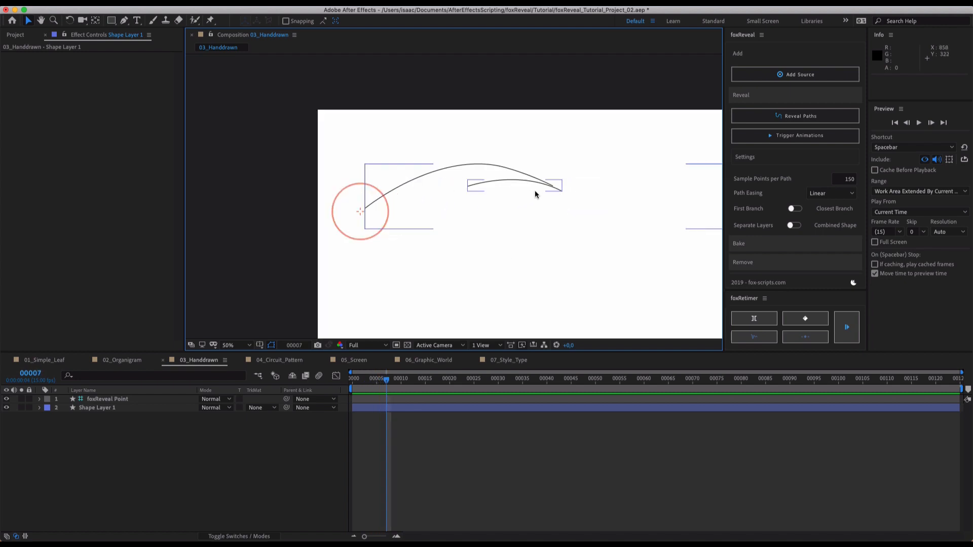
click(534, 190)
Set the reveal mode to Closest Branch and reveal the paths of Shape Layer 1 again.
click(802, 210)
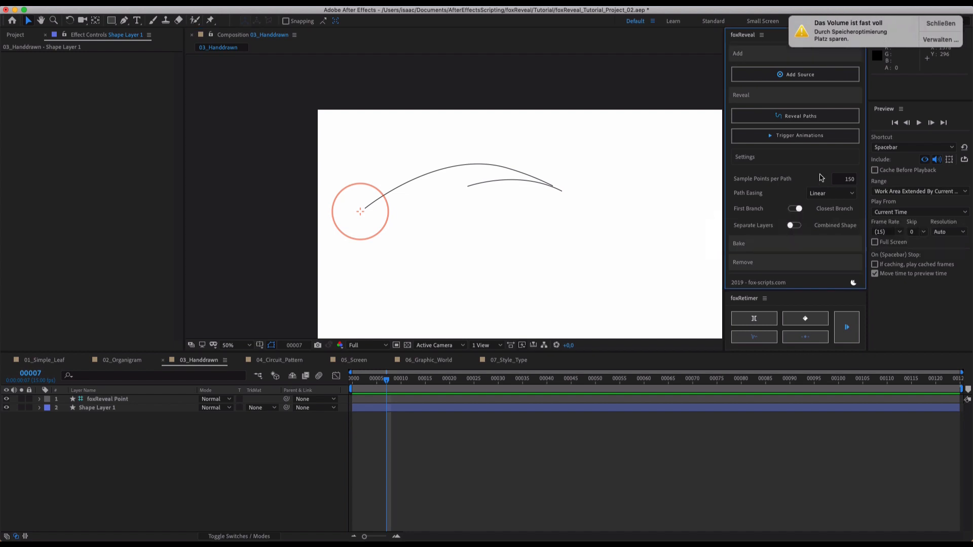
click(809, 75)
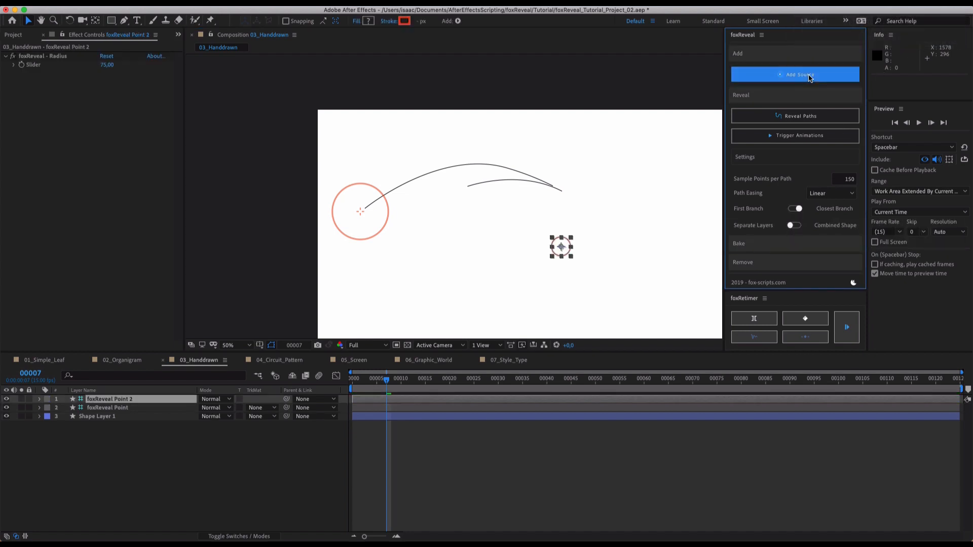
key(super+z)
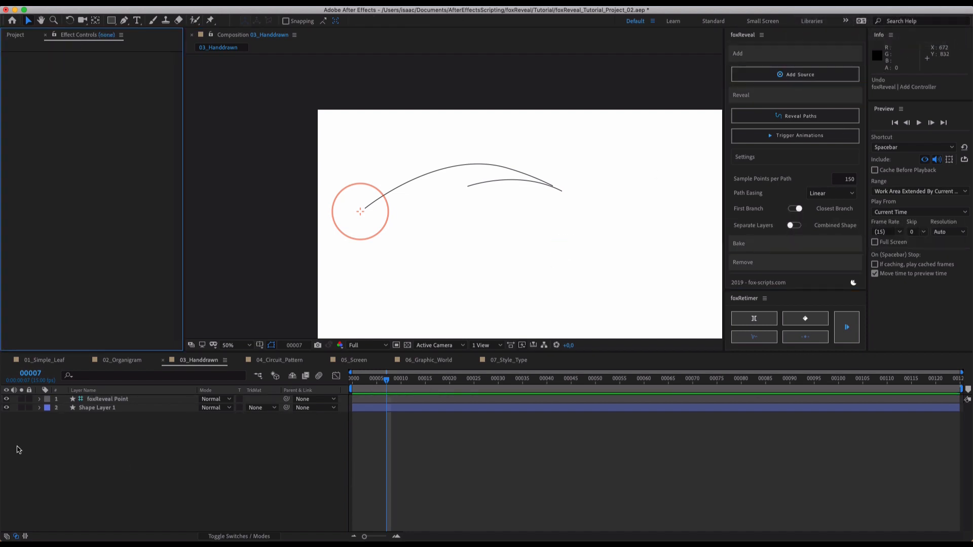
click(97, 410)
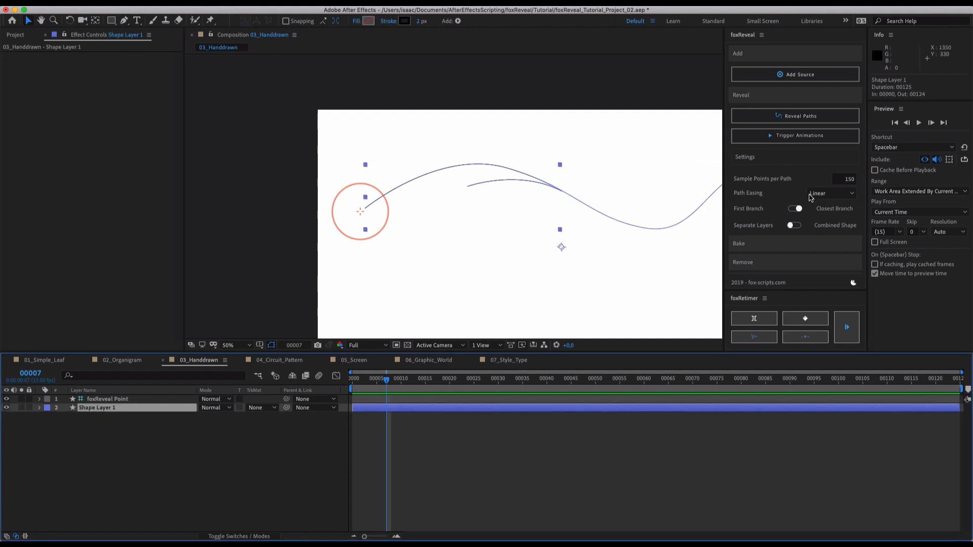
click(808, 117)
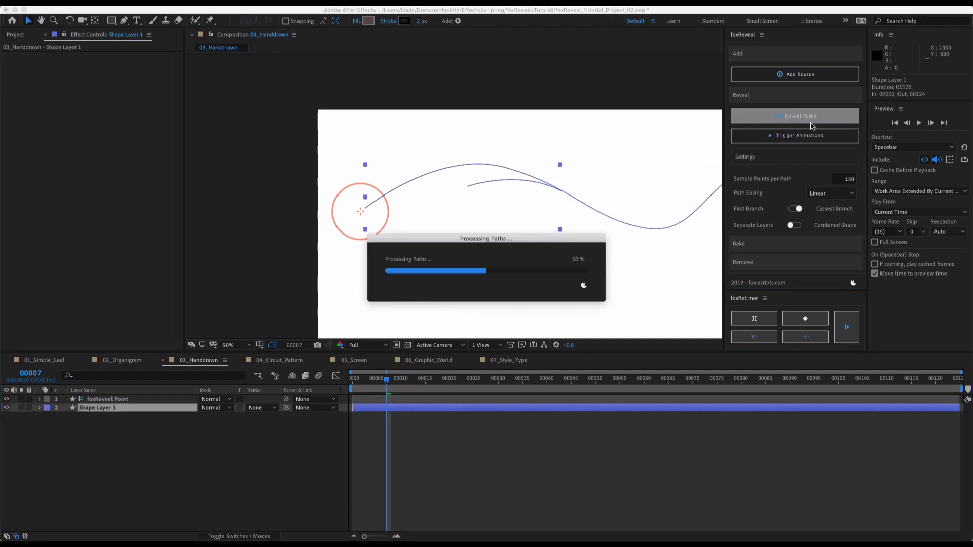
click(526, 446)
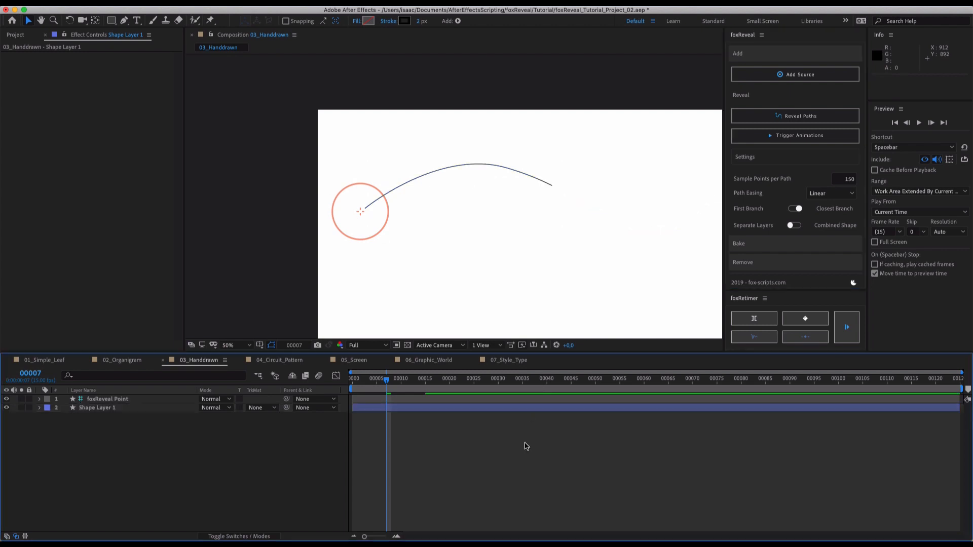
Step back to frame 2 and forward to frame 8 to examine where the short curve starts with Closest Branch.
key(Page_Down)
key(Page_Down)
key(Page_Up)
key(Page_Up)
key(Page_Up)
key(Page_Up)
key(Page_Up)
key(Page_Up)
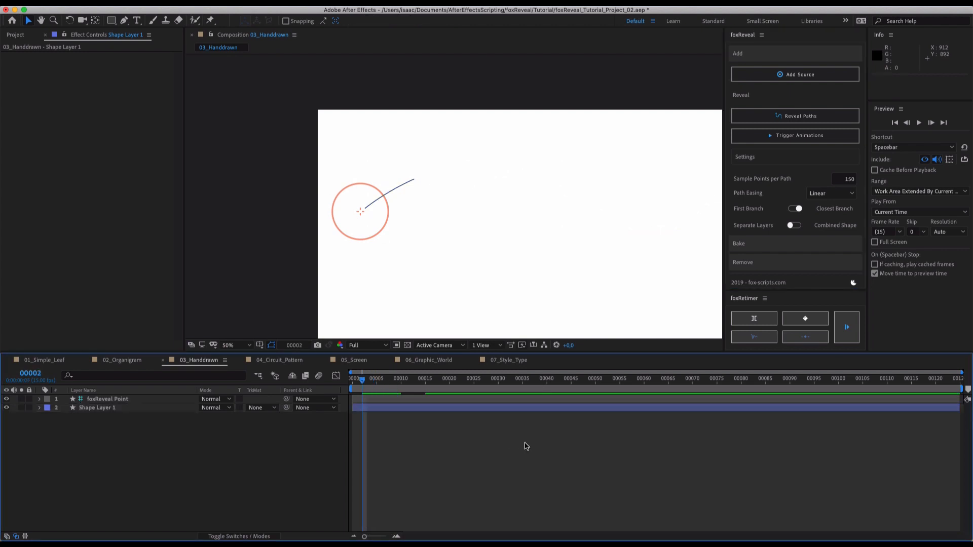
key(Page_Down)
key(Page_Down)
key(Page_Down)
key(Page_Down)
key(Page_Down)
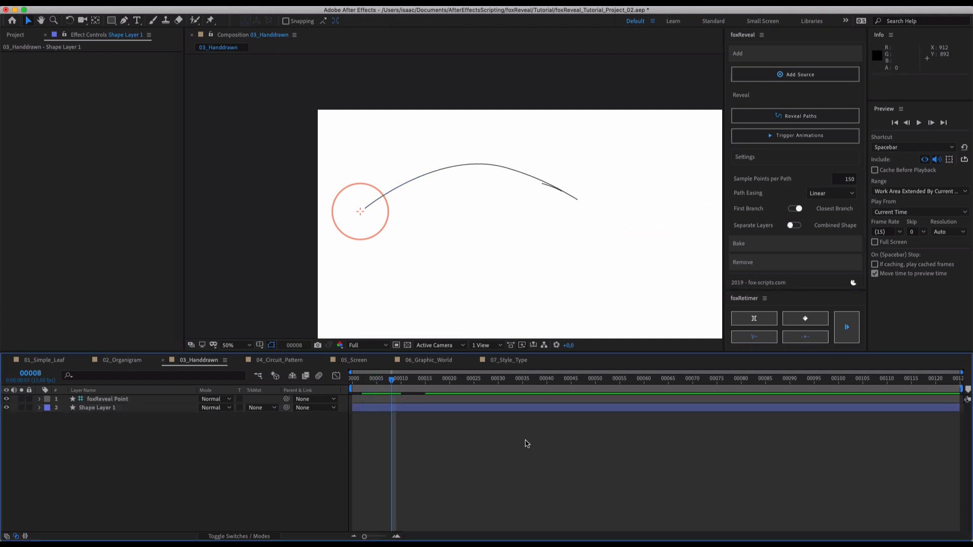
Step through the frames around the junction up to frame 12 to examine how the short curve grows from the long one.
click(561, 190)
key(Page_Down)
key(Page_Down)
key(Page_Up)
key(Page_Up)
key(Page_Up)
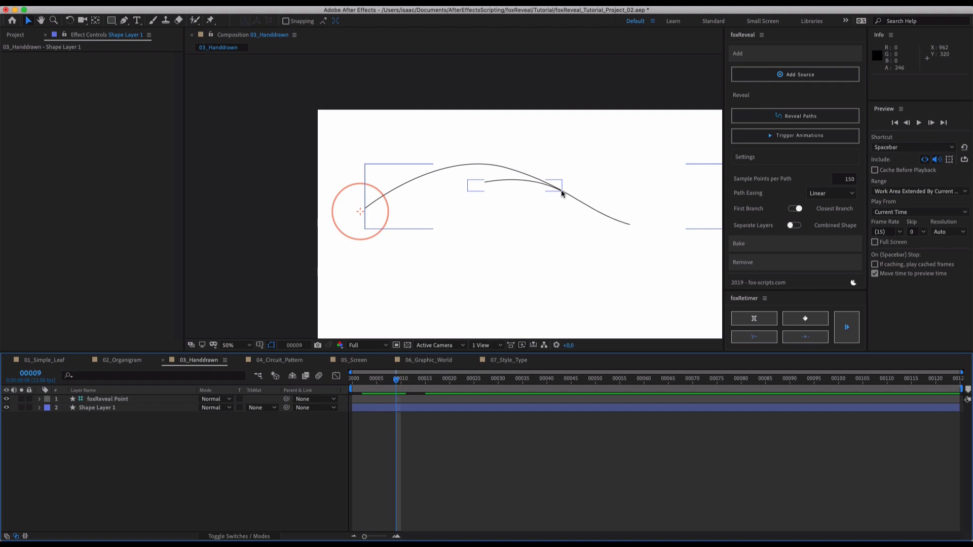
key(Page_Down)
key(Page_Down)
key(Page_Down)
key(Page_Down)
key(Page_Down)
key(Page_Down)
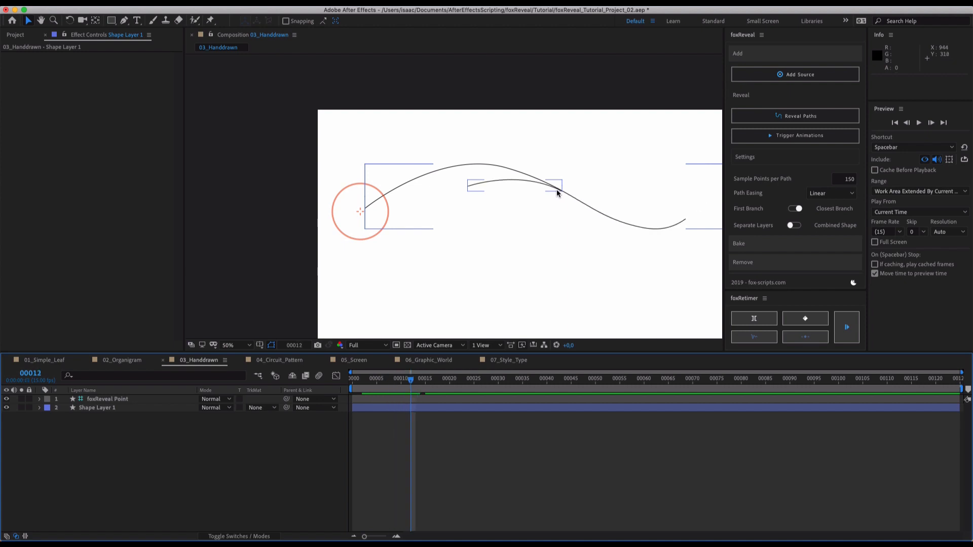
Step back to frame 7 and play the preview to check the Closest Branch reveal on the whole composition.
key(Page_Up)
key(Page_Up)
key(Page_Up)
key(Page_Up)
key(comma)
key(space)
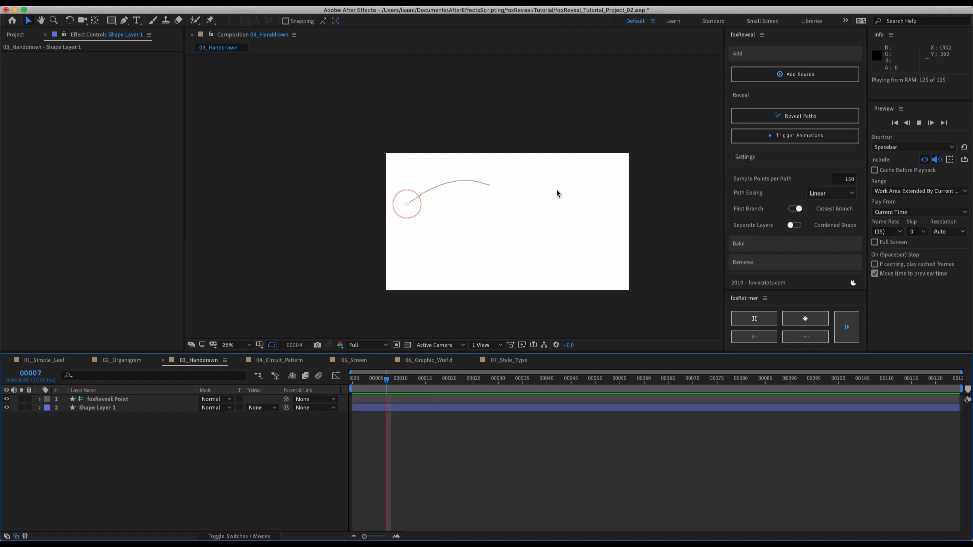
key(space)
Set the reveal mode back to First Branch, reveal the paths of Shape Layer 1 again, and deselect the layer.
click(799, 210)
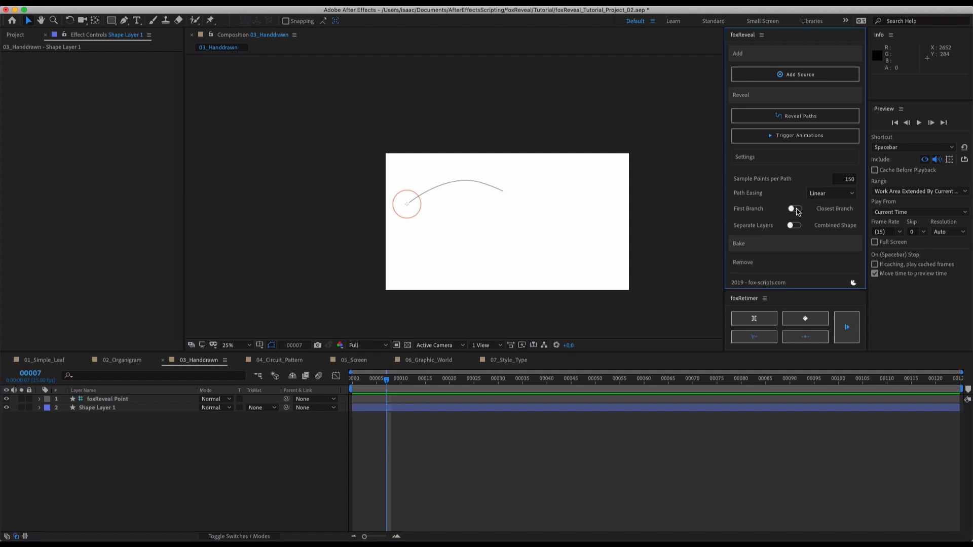
click(511, 216)
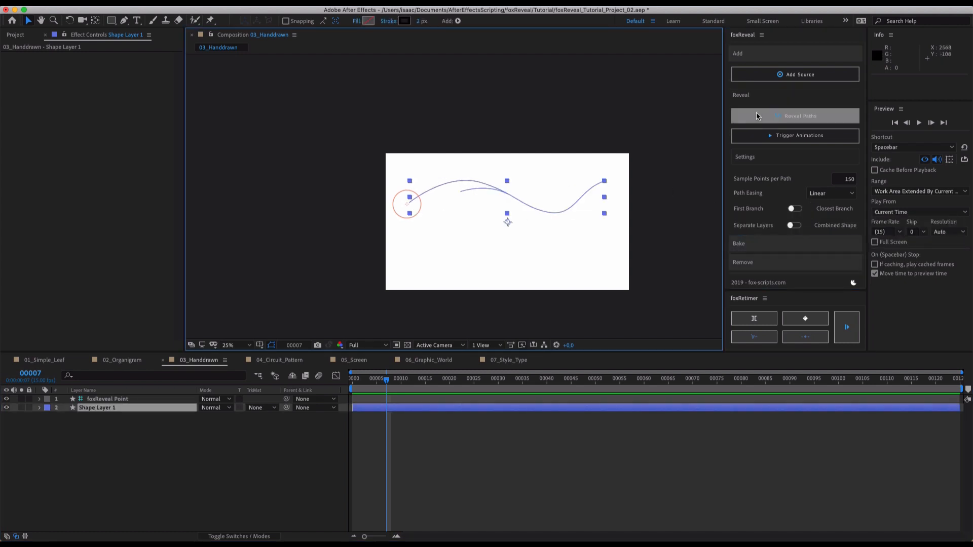
click(755, 113)
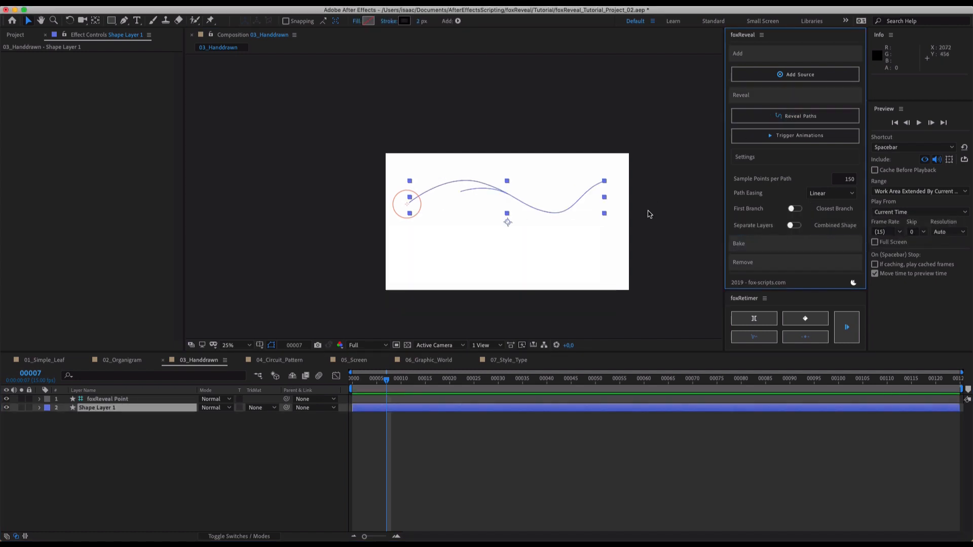
click(683, 201)
Step forward to frame 10 and back to frame 5 to compare the First Branch reveal of both curves.
key(Page_Down)
key(Page_Down)
key(Page_Down)
key(Page_Up)
key(Page_Up)
key(Page_Up)
key(Page_Up)
key(Page_Up)
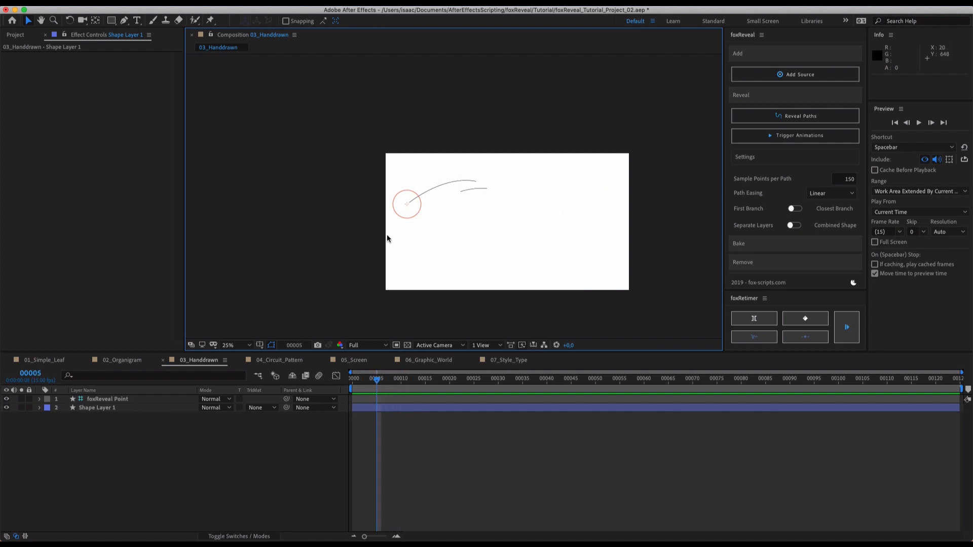
Select Shape Layer 1 and leave the reveal output option on Separate Layers.
click(408, 207)
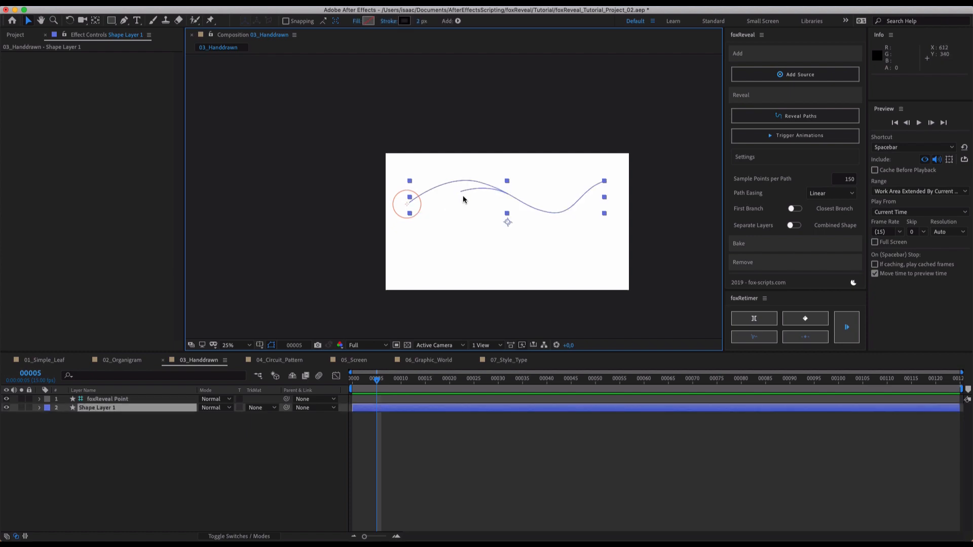
click(795, 228)
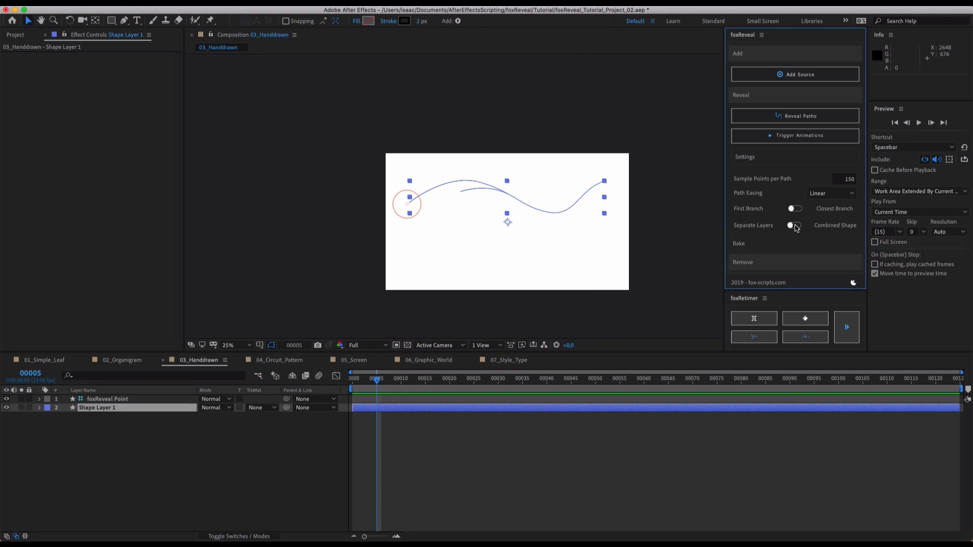
click(796, 229)
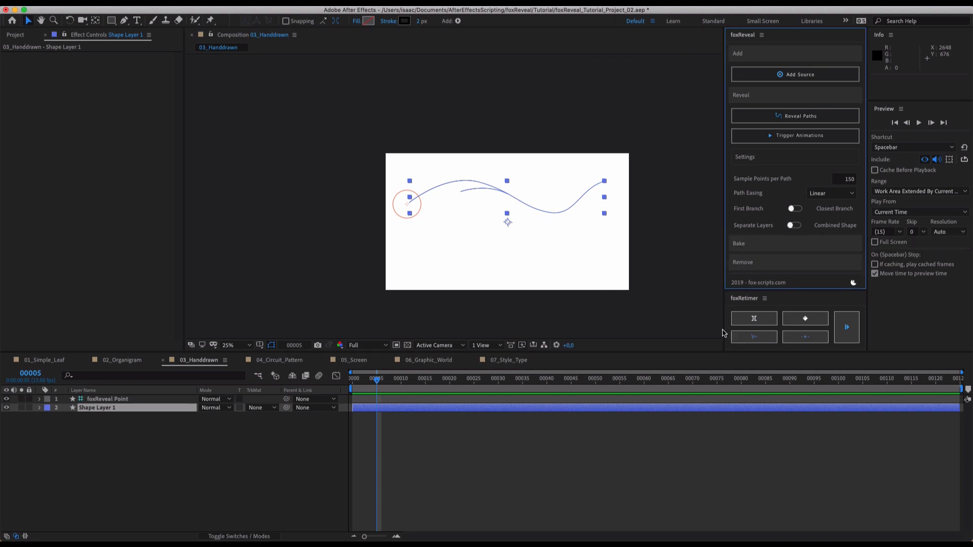
Draw an S-shaped curve with the Pen tool on a new shape layer, crossing the existing line, and undo the extra last point.
click(512, 464)
key(space)
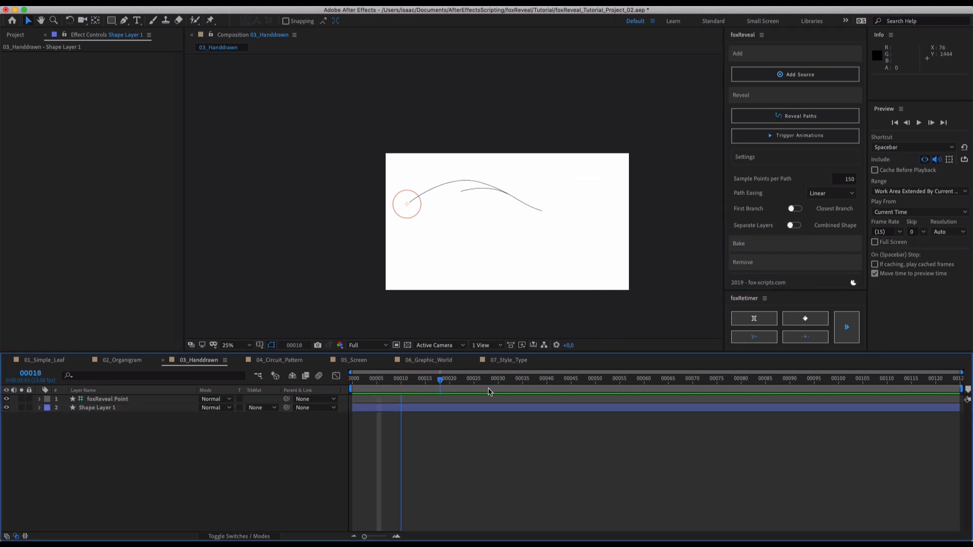
click(124, 22)
click(469, 255)
drag(526, 210, 600, 190)
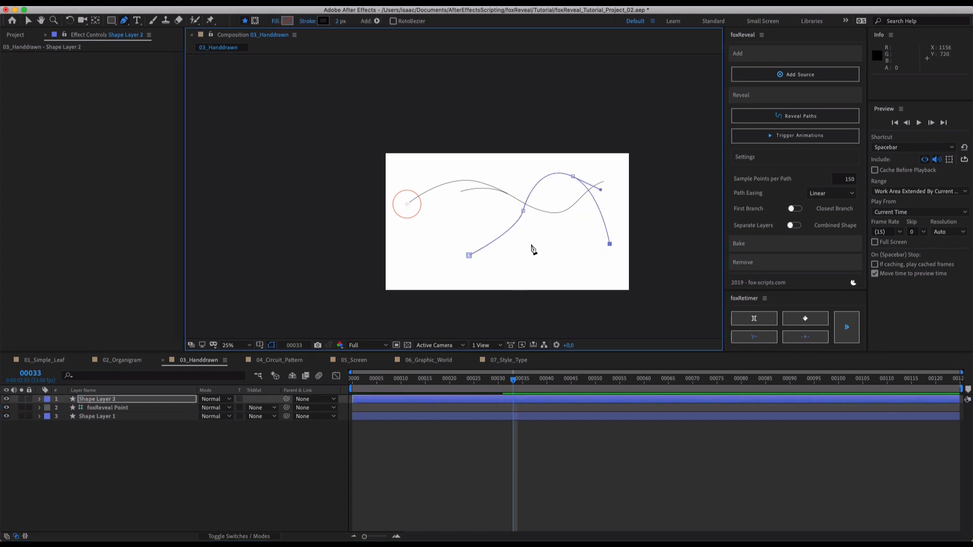
key(super+z)
super+click(515, 243)
Draw a second curve on Shape Layer 2, branching from the lower part of the S-curve towards the artboard's right edge.
click(508, 231)
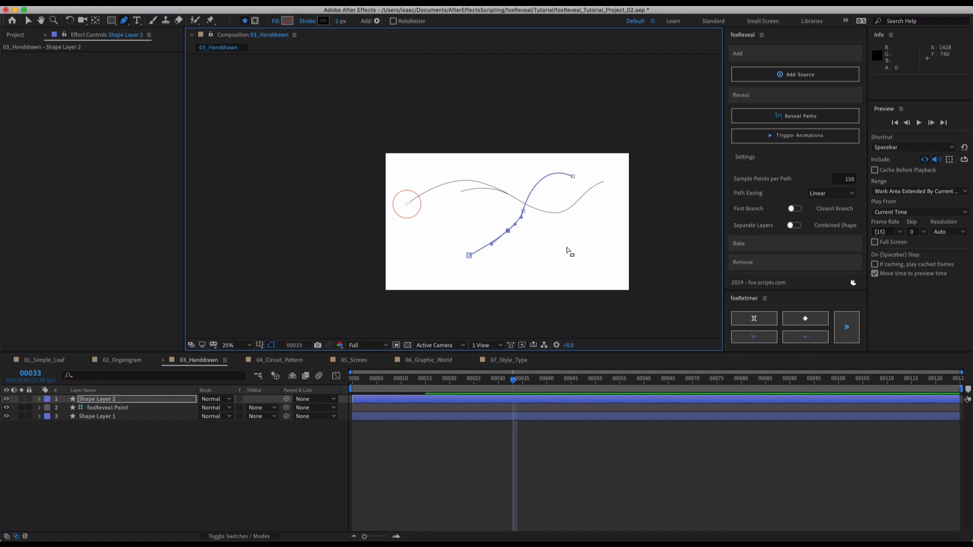
key(super+z)
drag(494, 221, 485, 209)
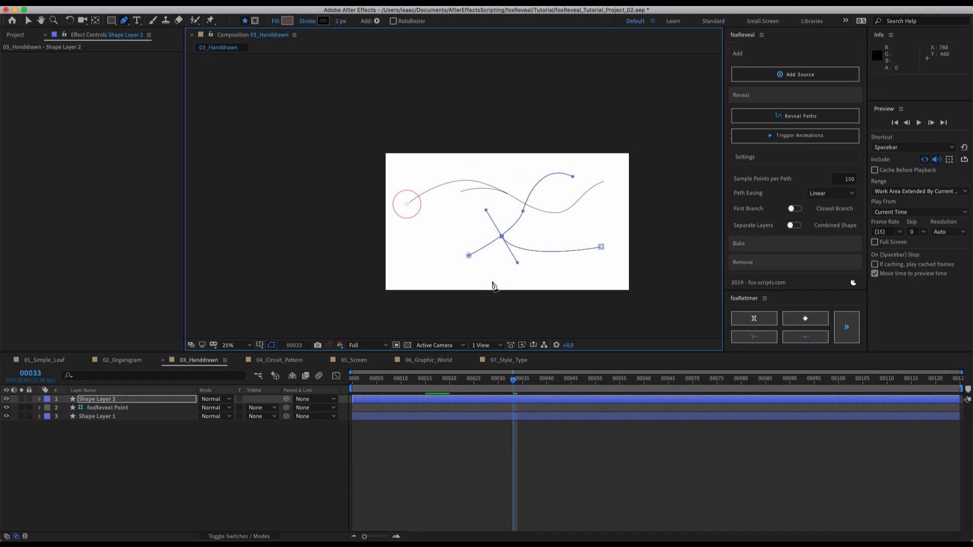
key(v)
click(643, 275)
click(632, 267)
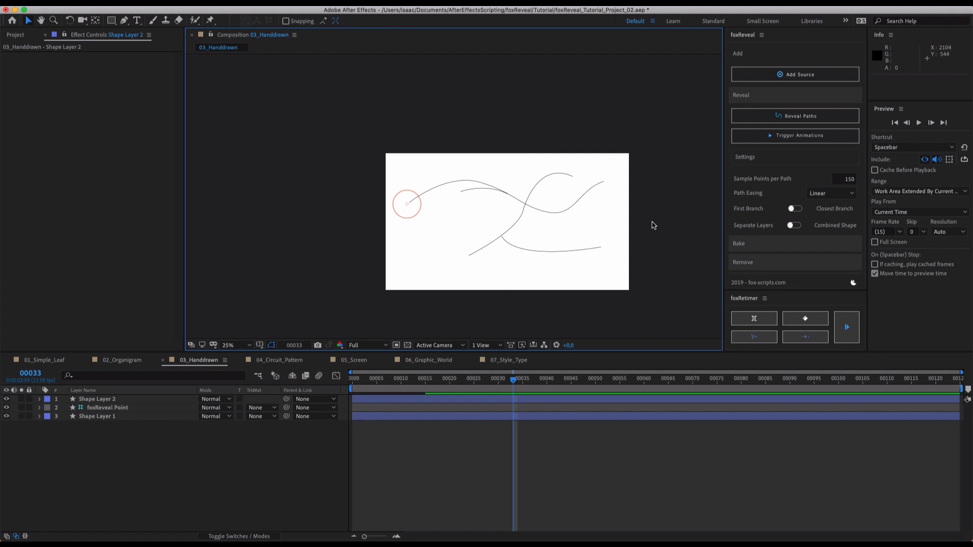
Move the start point of the S-curve in Shape Layer 2 next to the reveal source circle.
click(479, 254)
key(a)
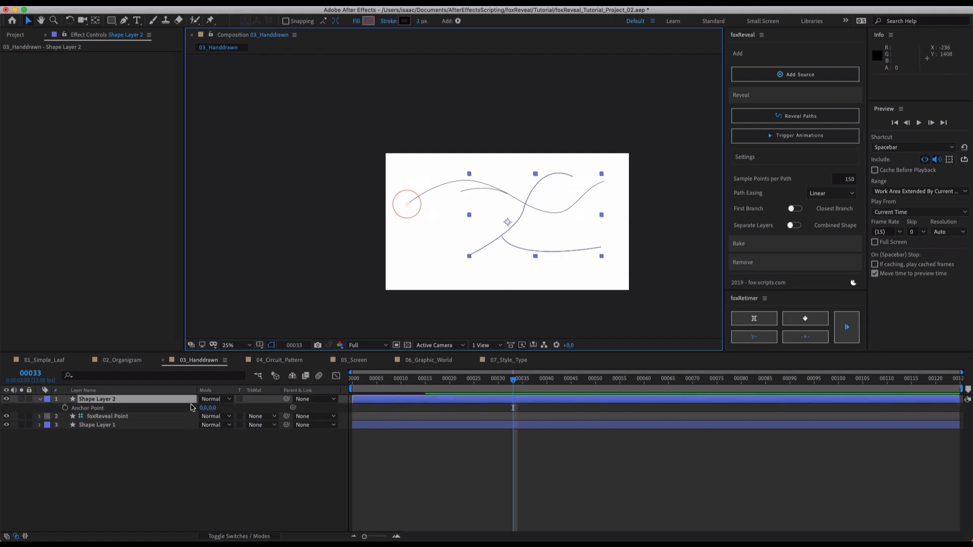
key(u)
key(u)
click(105, 435)
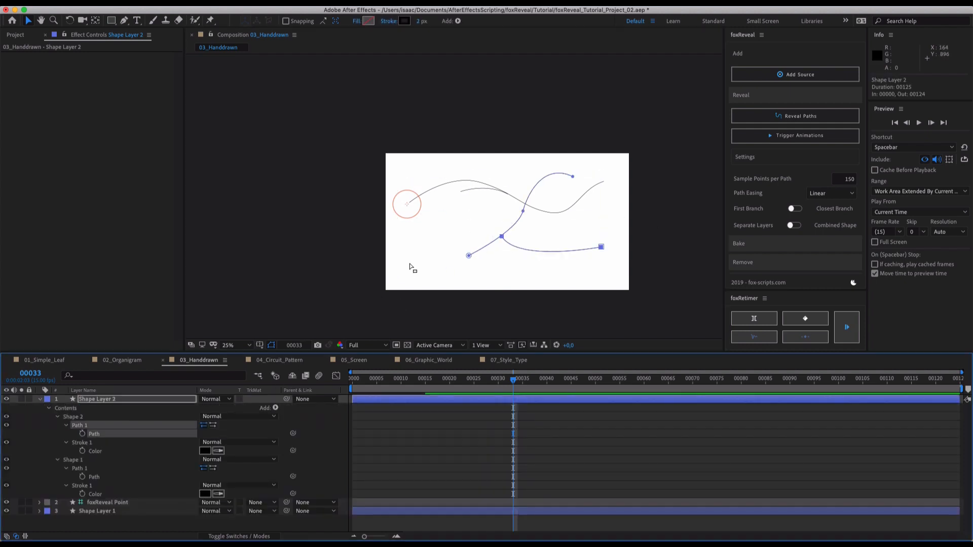
drag(457, 245, 417, 212)
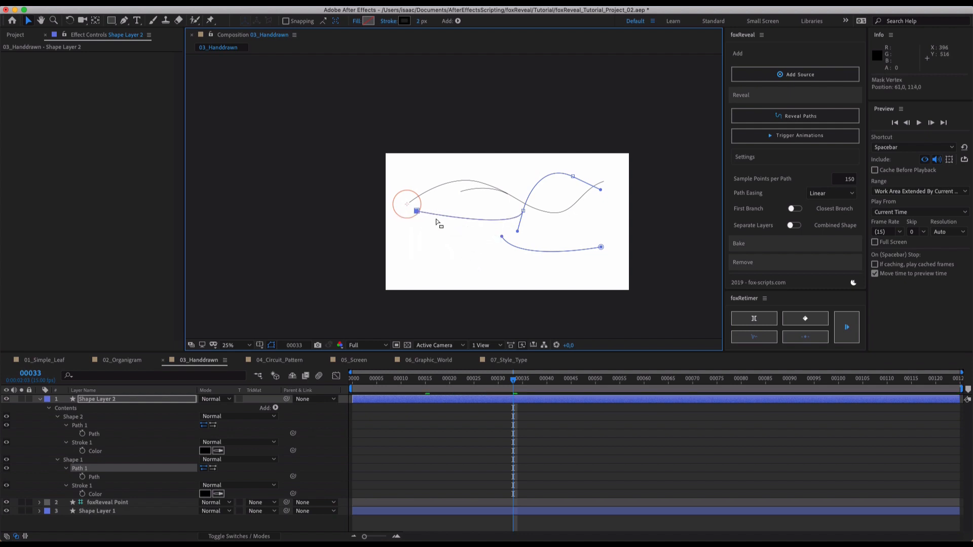
key(p)
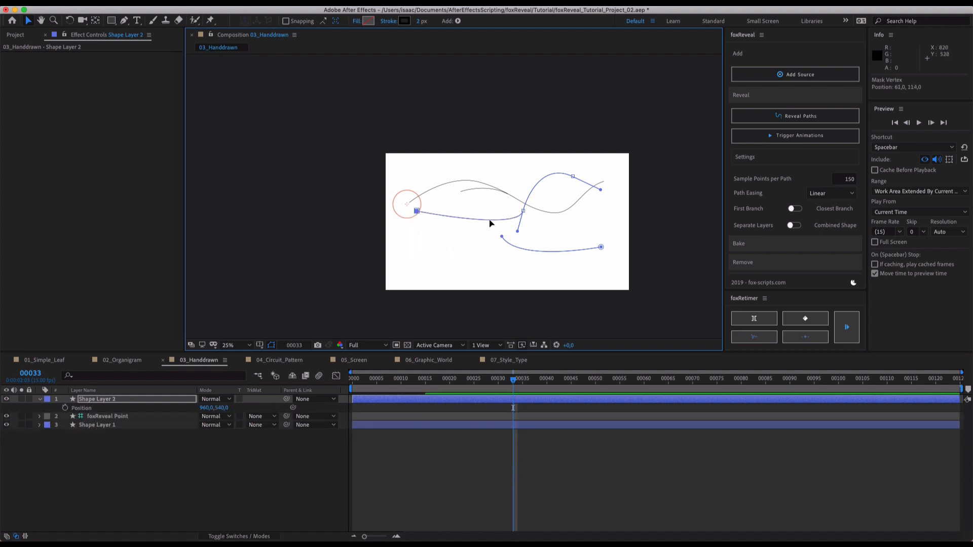
Add a vertex to the S-curve and pull it down to the start of the lower branch so the two paths touch.
key(g)
drag(489, 221, 502, 235)
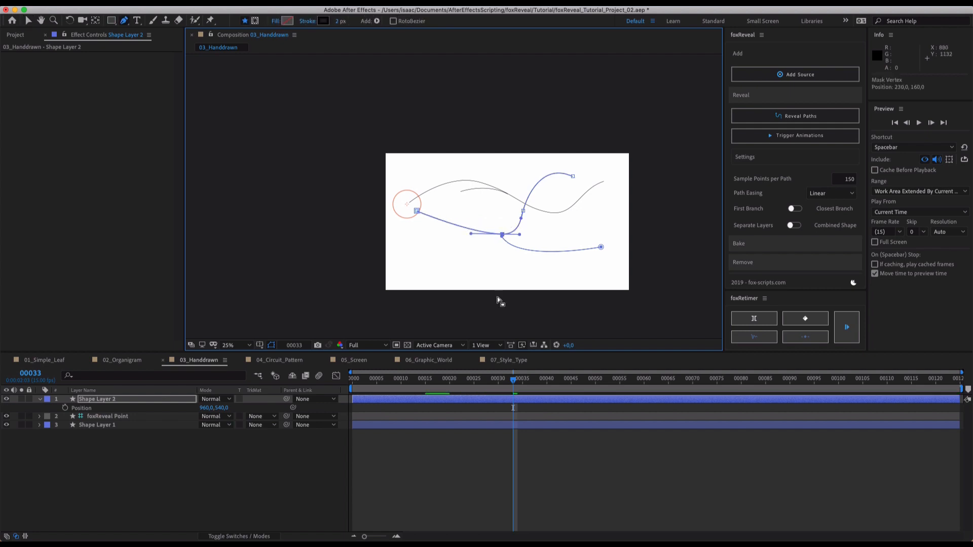
key(v)
click(498, 294)
click(499, 291)
click(521, 245)
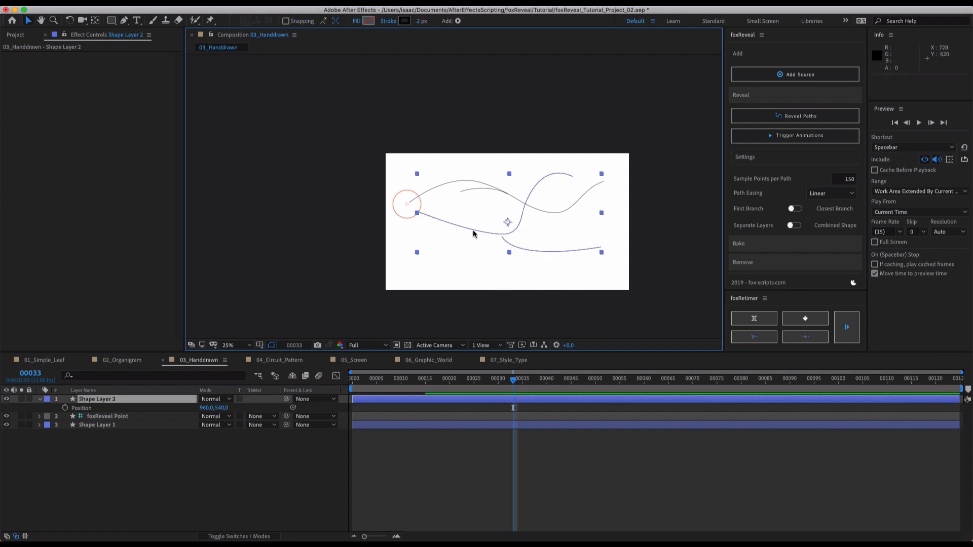
Set foxReveal to Combined Shape and move the foxReveal Point layer above both shape layers.
click(147, 426)
click(402, 217)
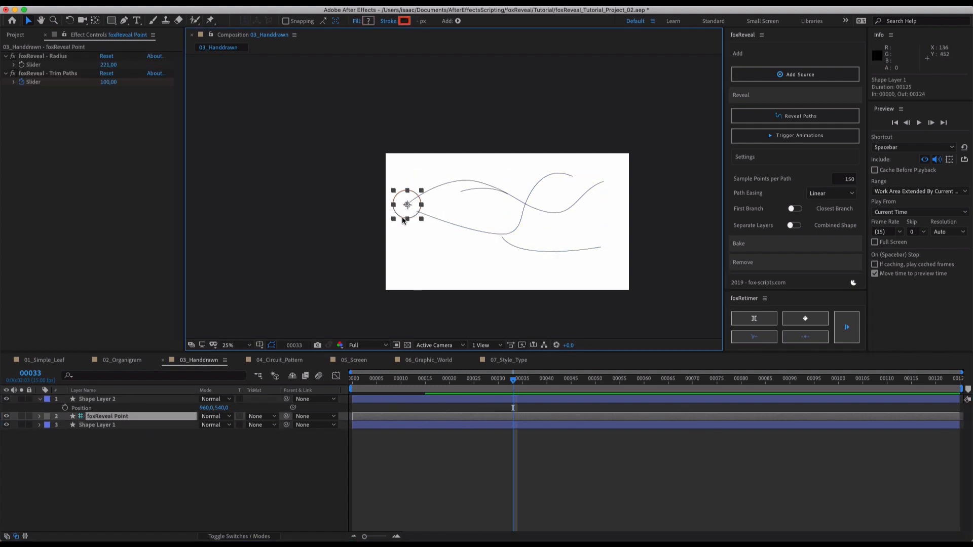
scroll(401, 220, up, 2)
key(space)
drag(562, 230, 556, 223)
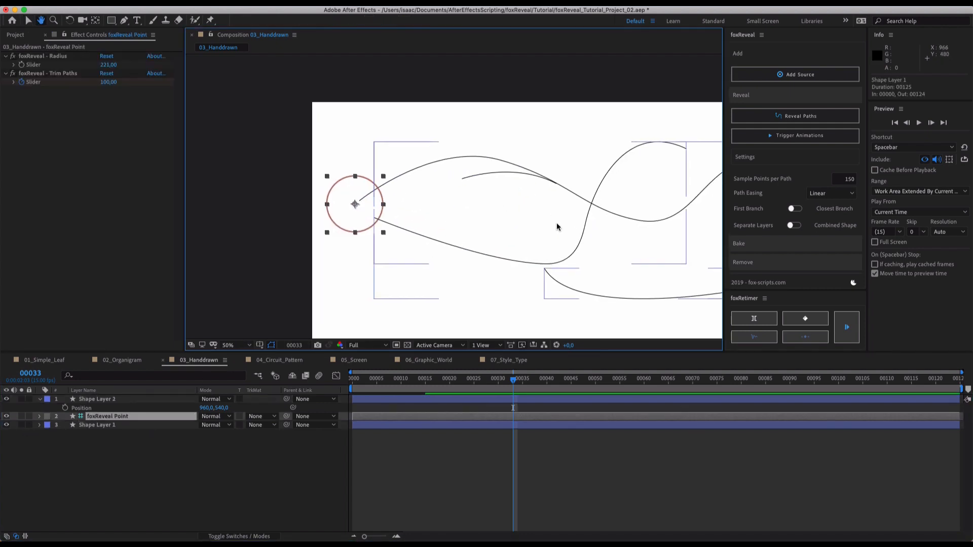
click(794, 226)
drag(104, 416, 106, 398)
Reveal the paths of Shape Layer 1 and Shape Layer 2, and preview the animation from the first frame.
drag(111, 435, 113, 405)
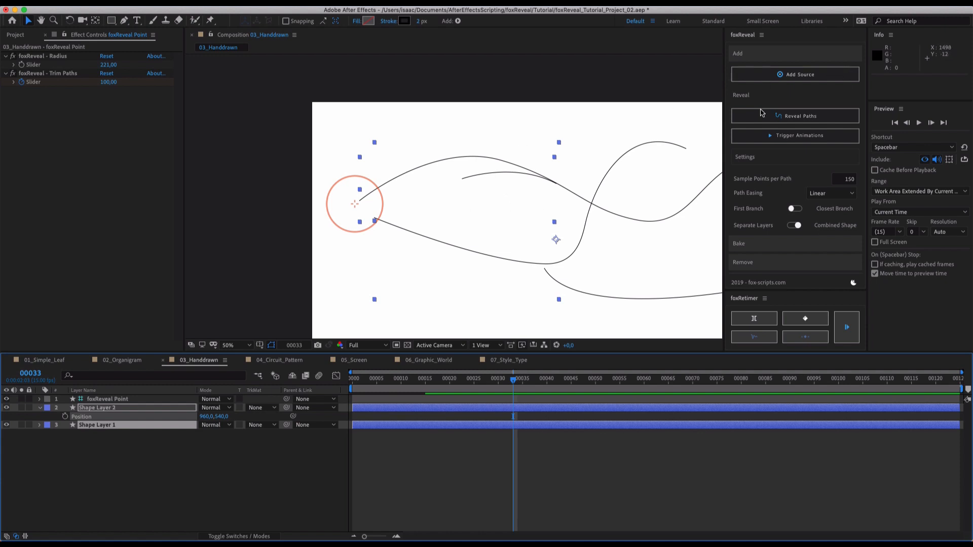
click(780, 118)
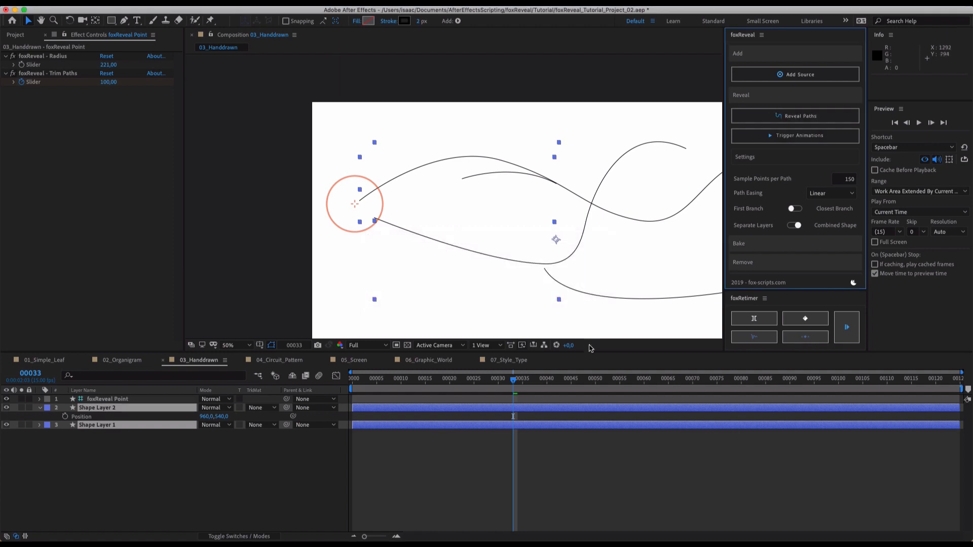
click(417, 444)
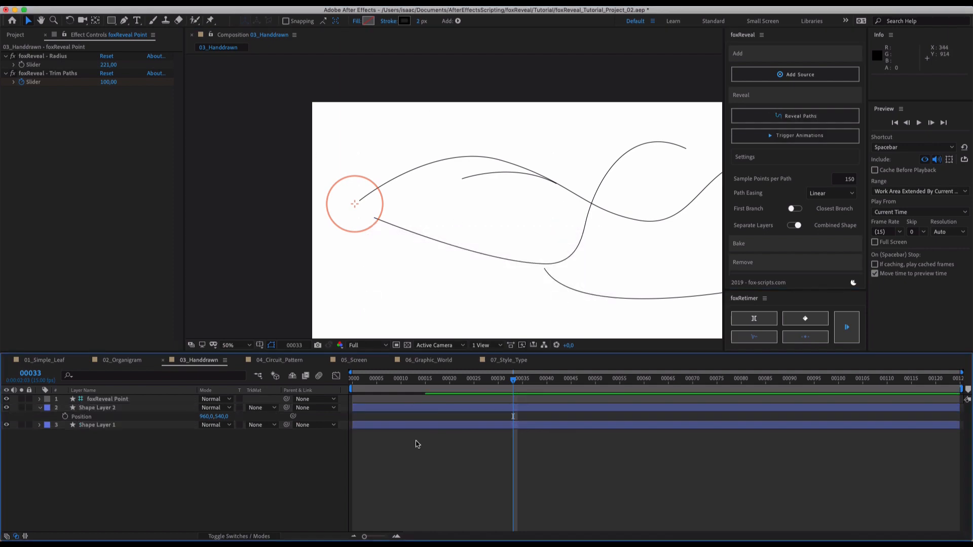
click(355, 205)
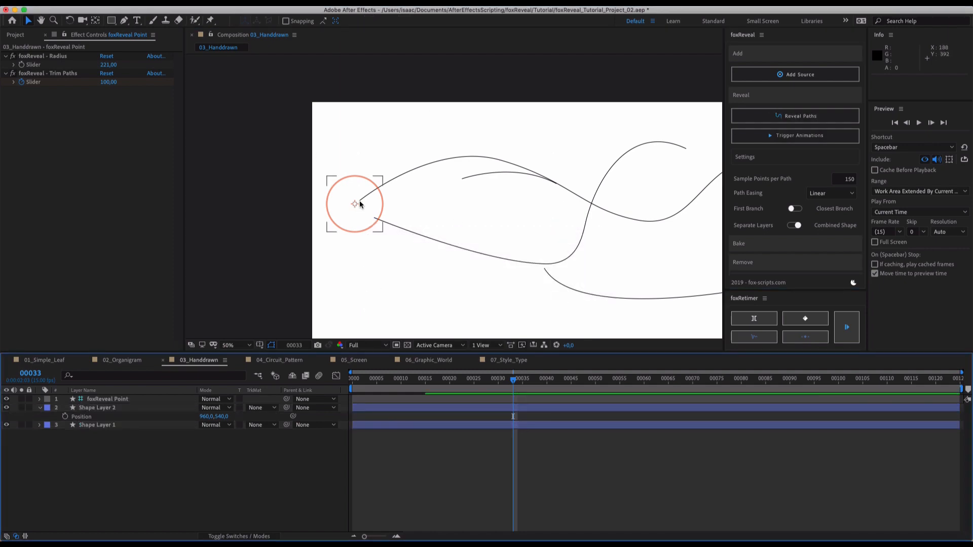
drag(378, 379, 297, 381)
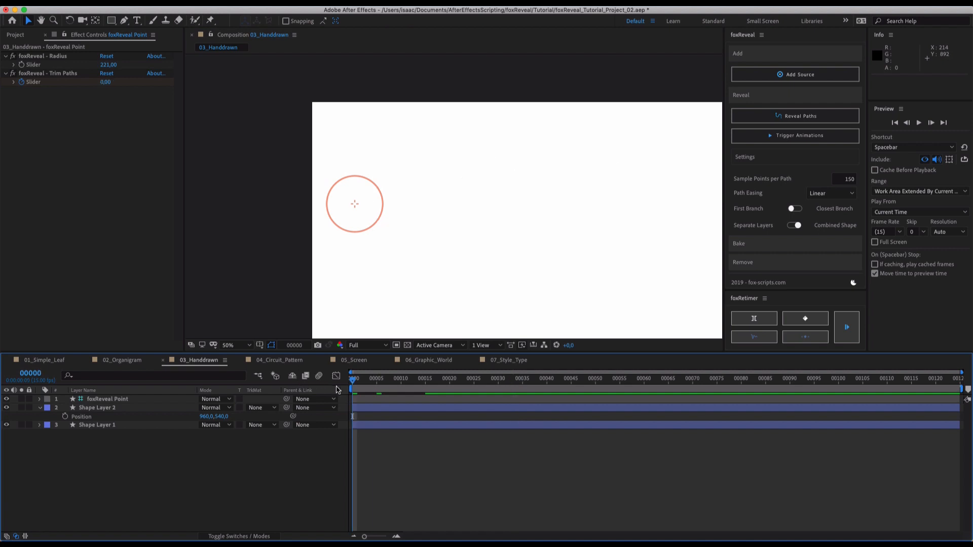
key(space)
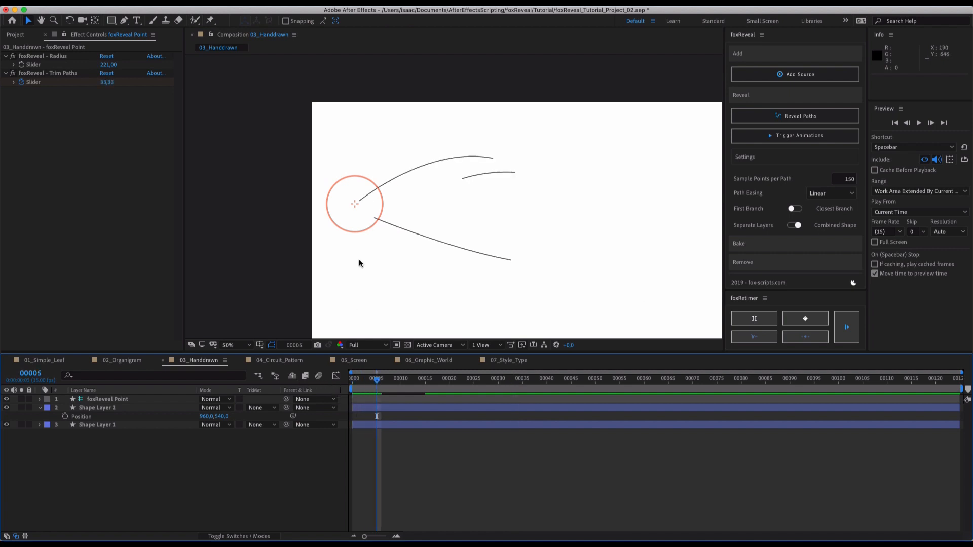
Set the foxReveal Point radius to 80 and reveal the paths of both shape layers again.
click(357, 222)
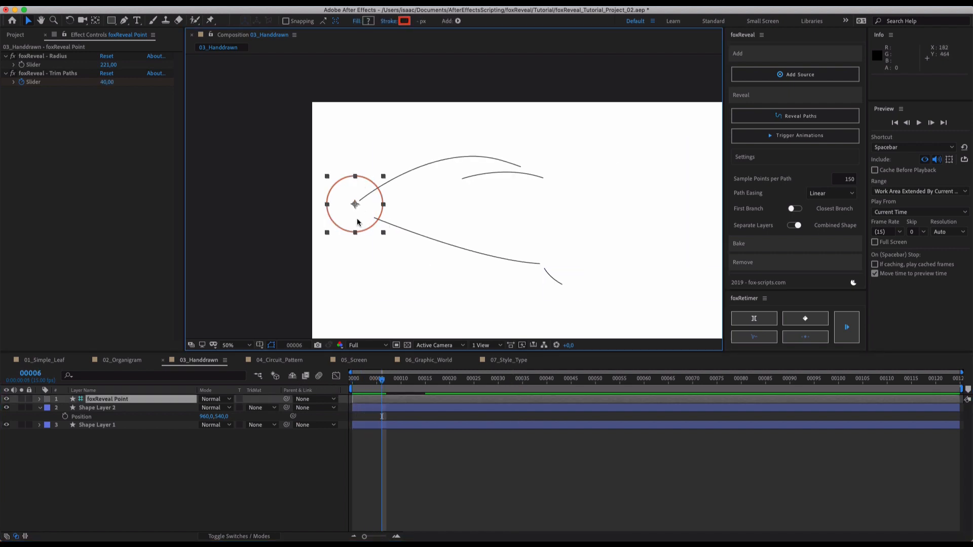
drag(112, 69, 64, 90)
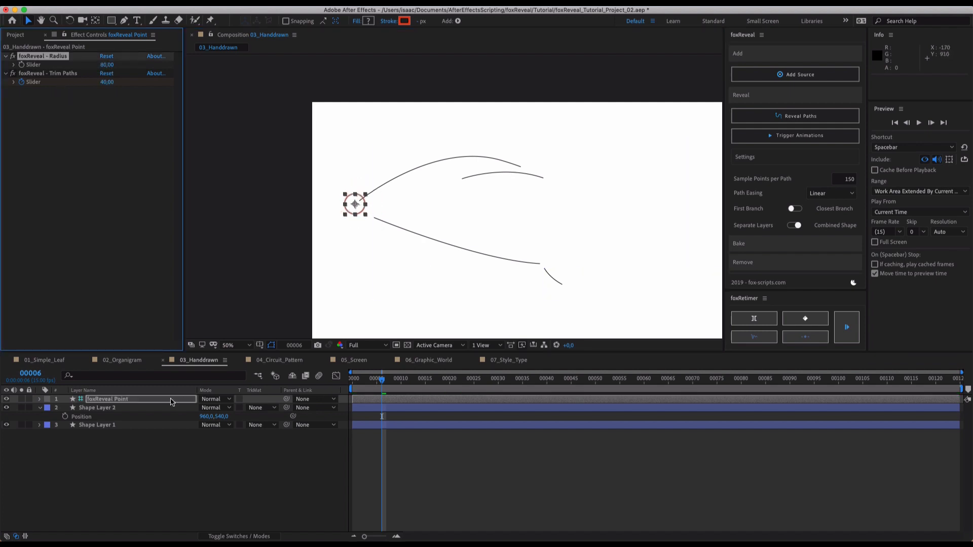
click(130, 424)
shift+click(128, 407)
click(829, 115)
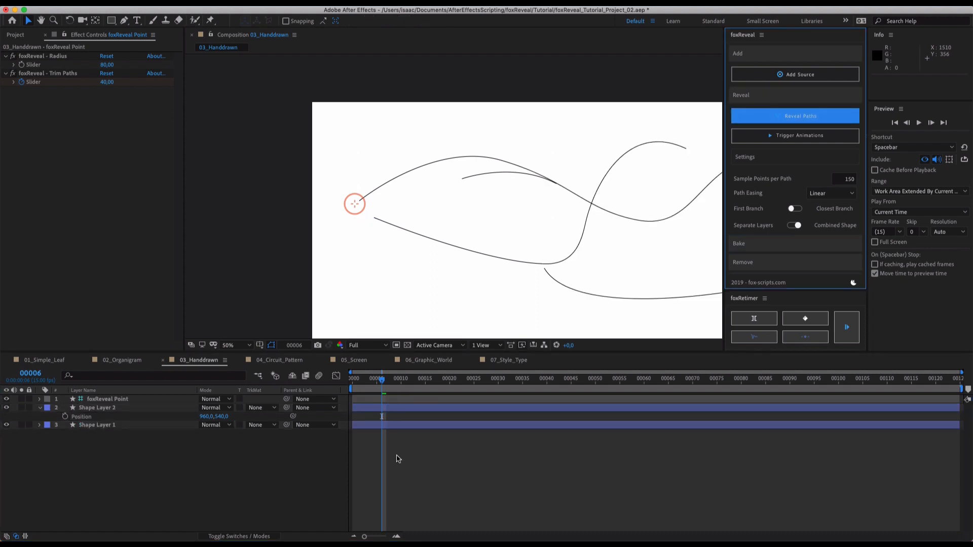
drag(147, 450, 147, 405)
click(811, 117)
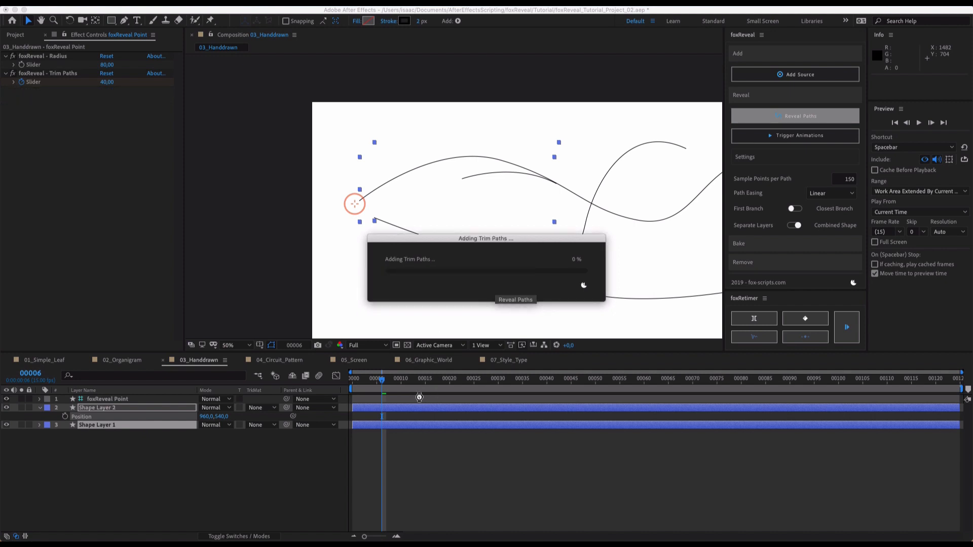
click(383, 482)
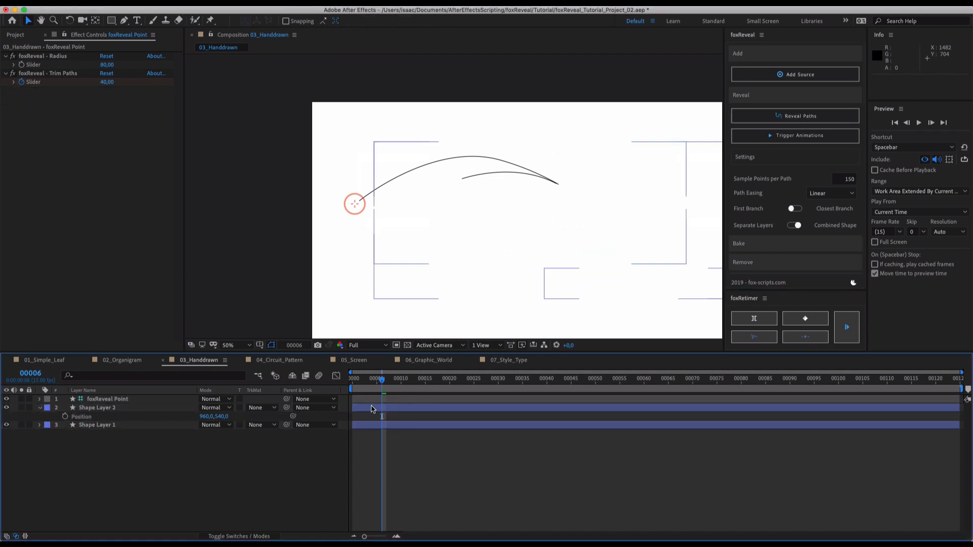
Preview the reveal and step back and forth through frames 6 to 13 to examine growth where the two shape layers cross.
click(359, 389)
key(space)
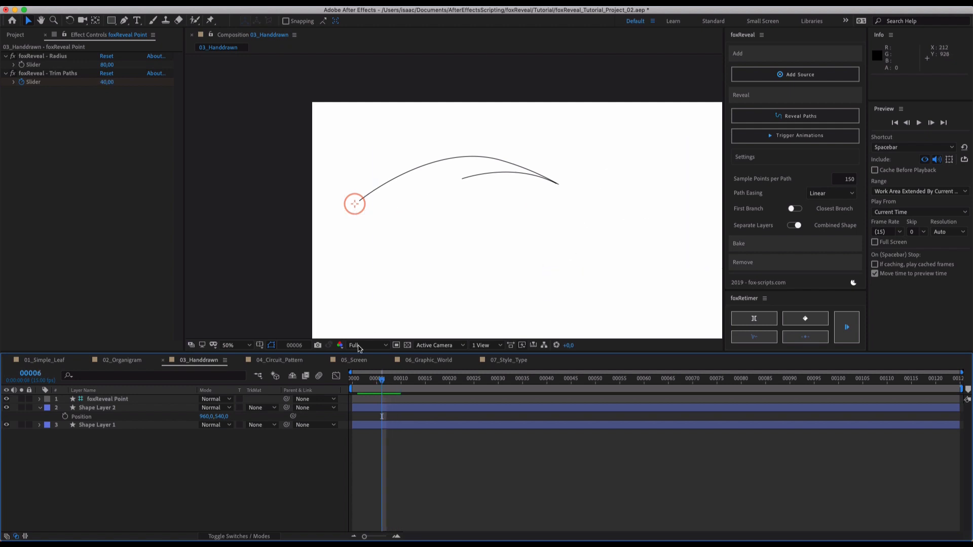
click(395, 424)
click(396, 414)
key(Page_Down)
key(Page_Down)
key(Page_Down)
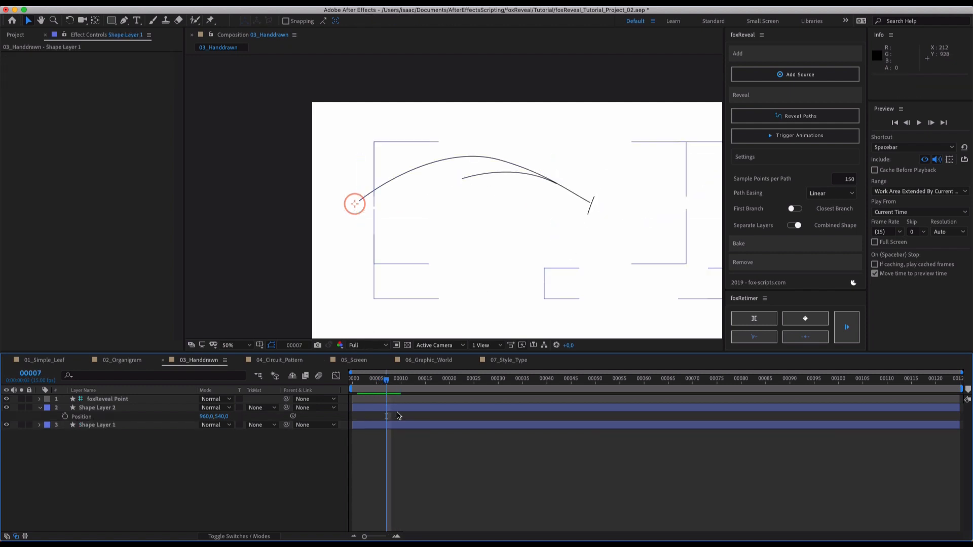
key(Page_Down)
key(Page_Down)
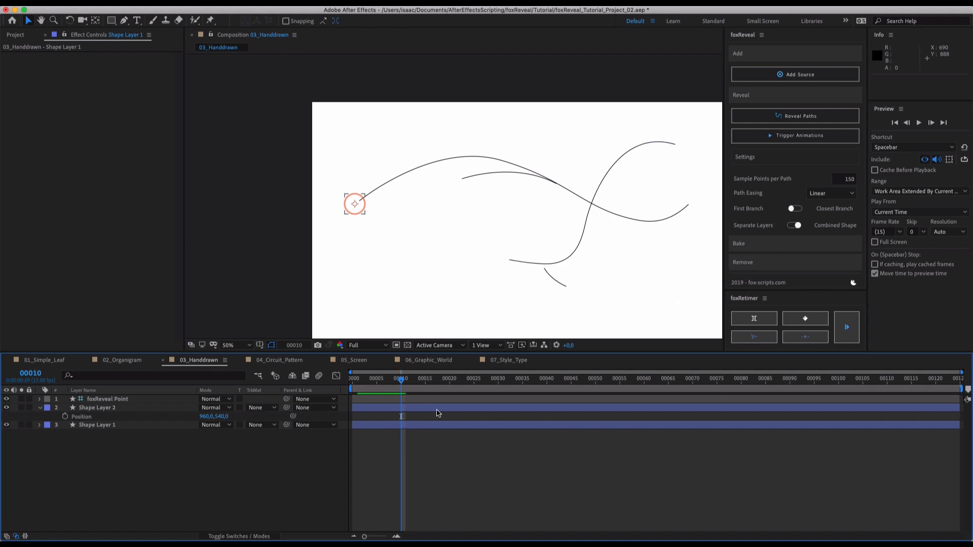
key(Page_Up)
key(Page_Up)
key(Page_Up)
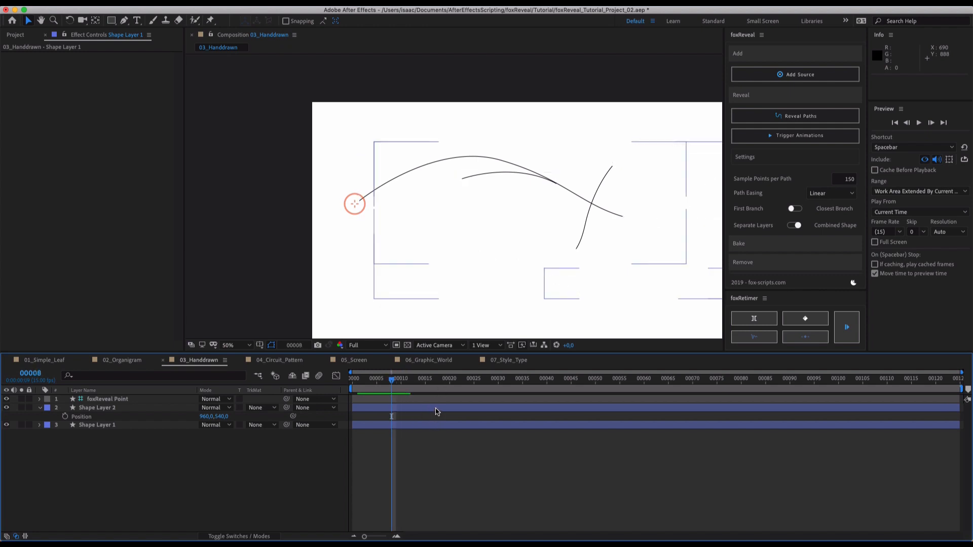
click(438, 411)
key(Page_Down)
key(Page_Down)
key(Page_Down)
key(Page_Down)
key(Page_Down)
click(439, 443)
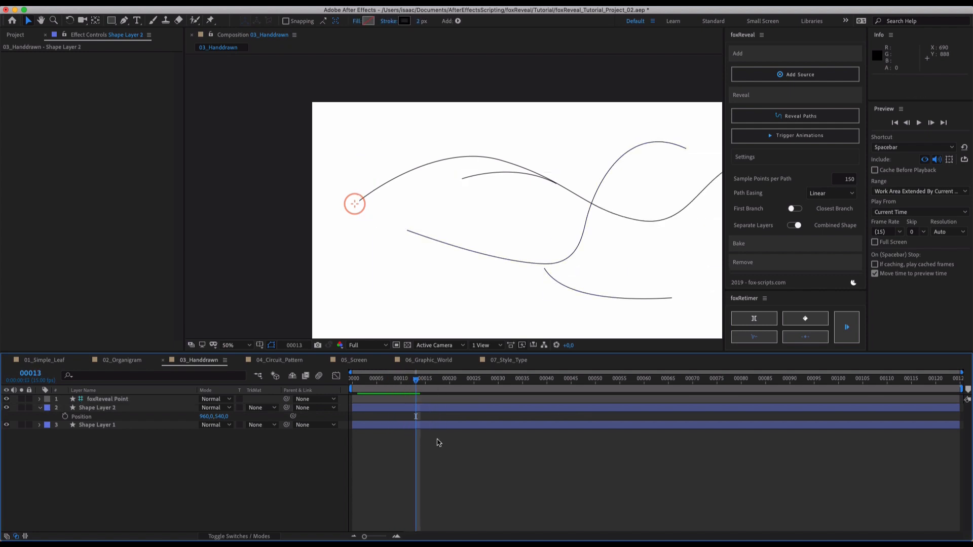
key(Page_Up)
key(Page_Up)
key(Page_Up)
key(Page_Up)
key(Page_Up)
key(Page_Up)
key(Page_Up)
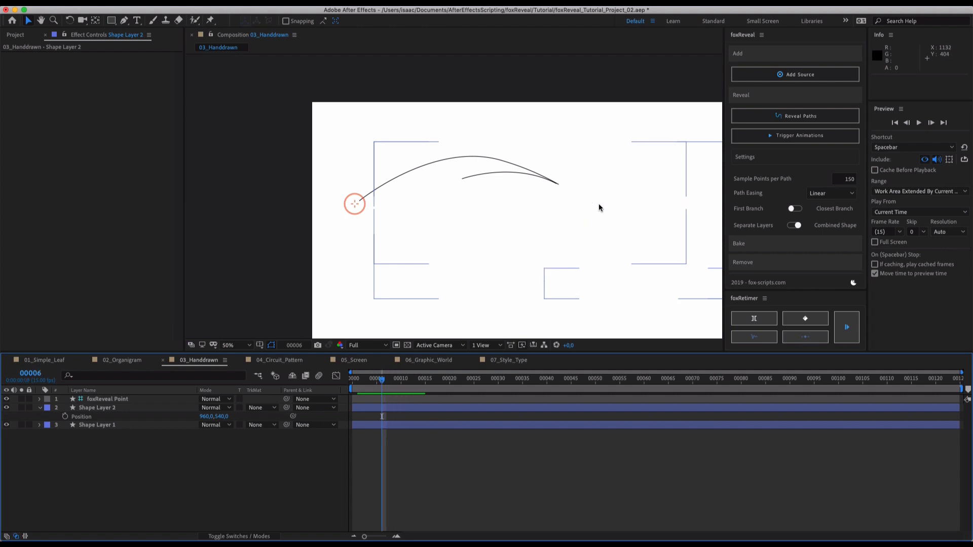
key(Page_Down)
key(Page_Down)
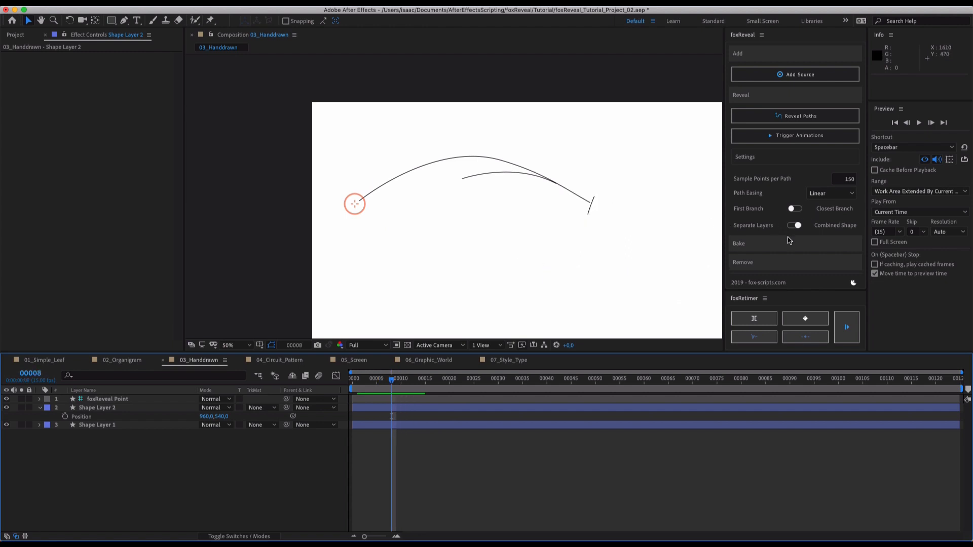
key(space)
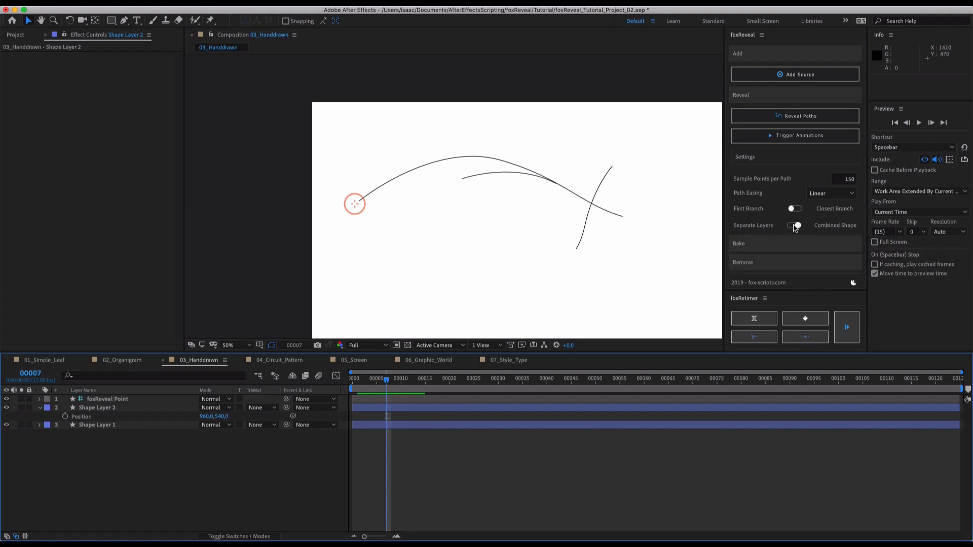
Switch foxReveal to Separate Layers and reveal the paths of both shape layers again.
click(794, 226)
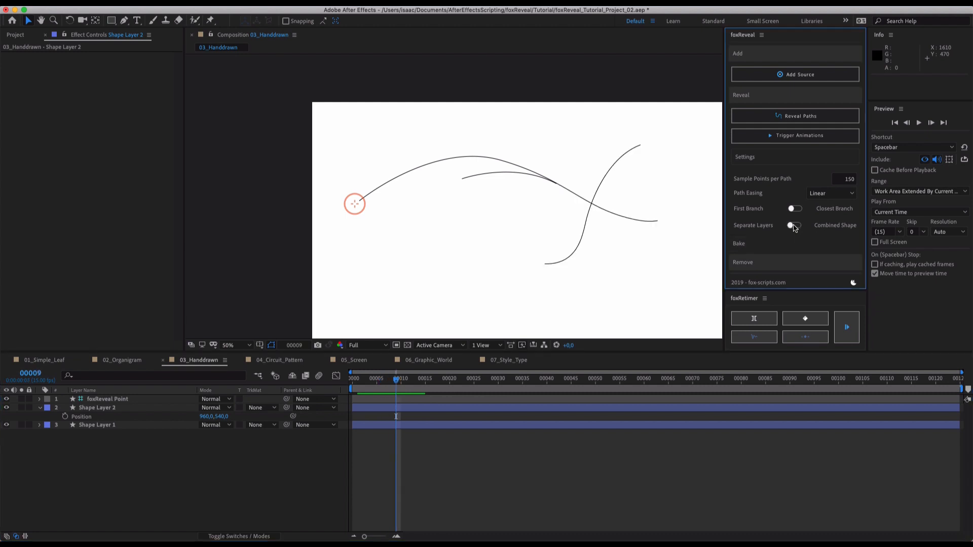
mouse_move(110, 464)
mouse_down()
mouse_move(109, 400)
mouse_move(108, 409)
mouse_up()
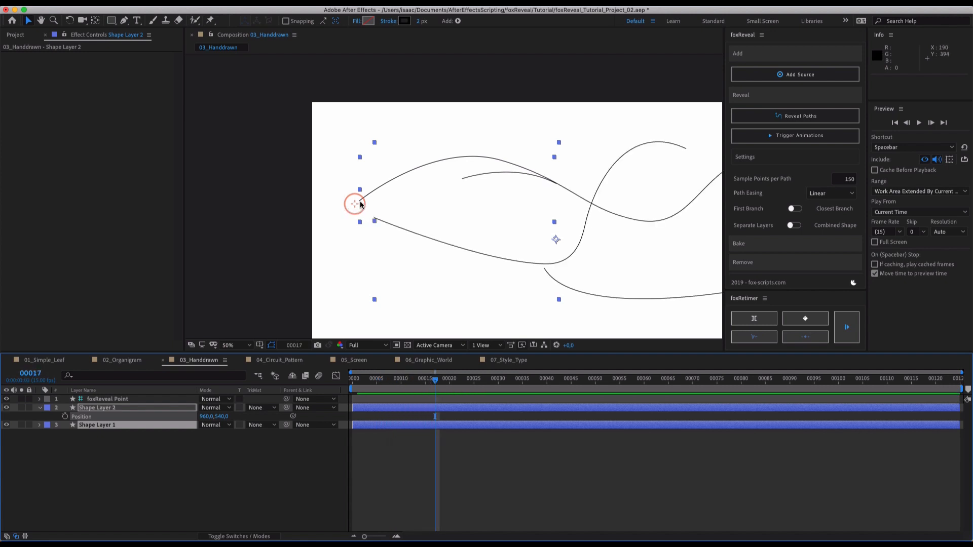
click(795, 116)
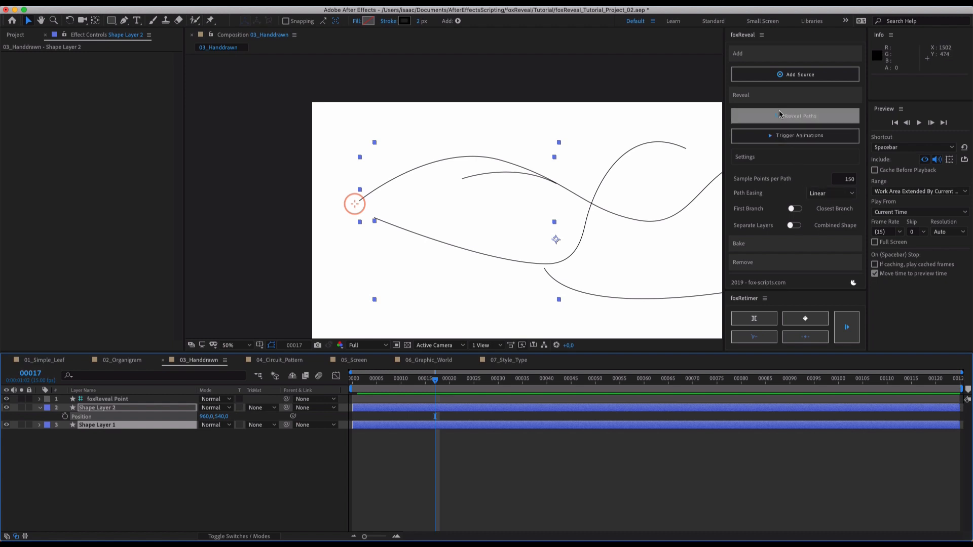
Reveal the paths of Shape Layer 1 and Shape Layer 2 with the Separate Layers setting.
drag(108, 446, 81, 408)
click(772, 121)
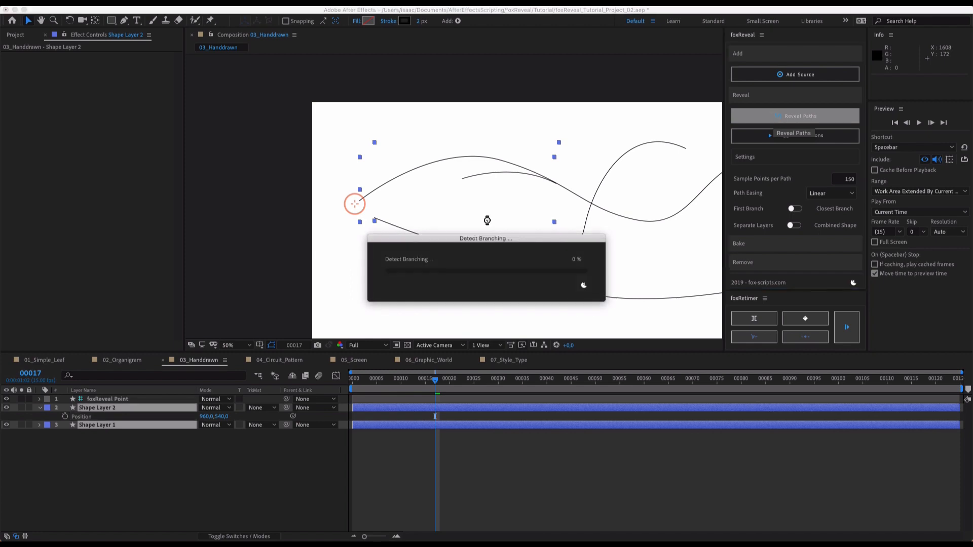
Step back and forth through frames 7 to 12 and play the reveal to examine how the two separate layers grow.
mouse_move(388, 380)
mouse_down()
mouse_move(361, 381)
mouse_move(400, 381)
mouse_up()
key(Page_Down)
key(Page_Down)
key(Page_Down)
key(Page_Down)
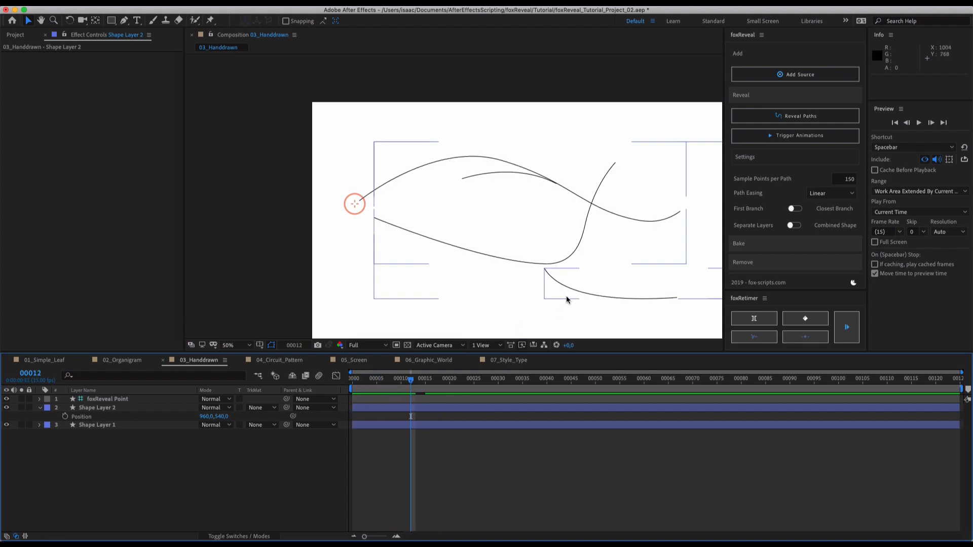
key(Page_Up)
key(Page_Up)
key(Page_Up)
key(Page_Up)
key(Page_Up)
key(Page_Down)
key(Page_Down)
key(Page_Down)
key(Page_Down)
key(Page_Down)
key(comma)
key(Page_Up)
key(Page_Up)
key(Page_Up)
key(Page_Up)
key(space)
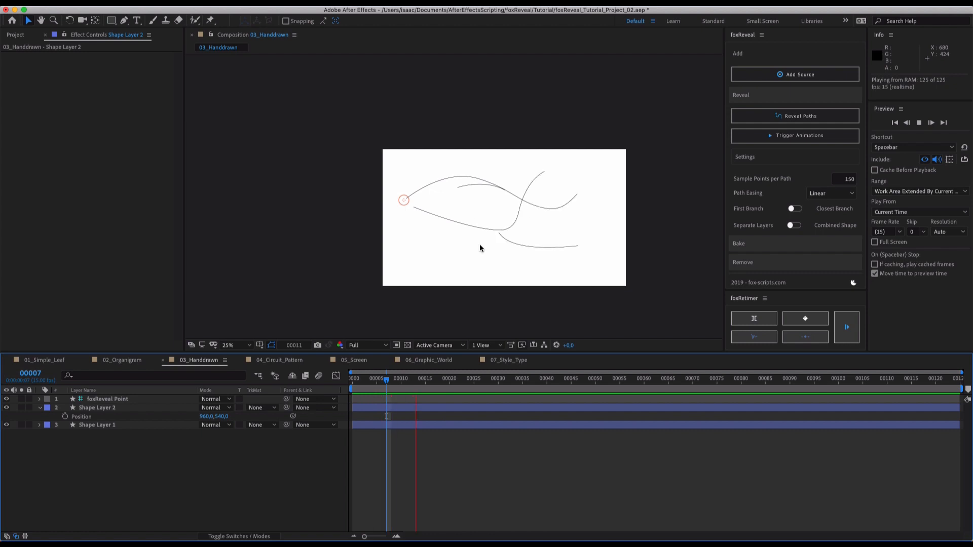
key(space)
Switch foxReveal back to Combined Shape and reveal the paths of Shape Layer 1 and Shape Layer 2 again.
drag(145, 479, 119, 411)
key(period)
click(793, 225)
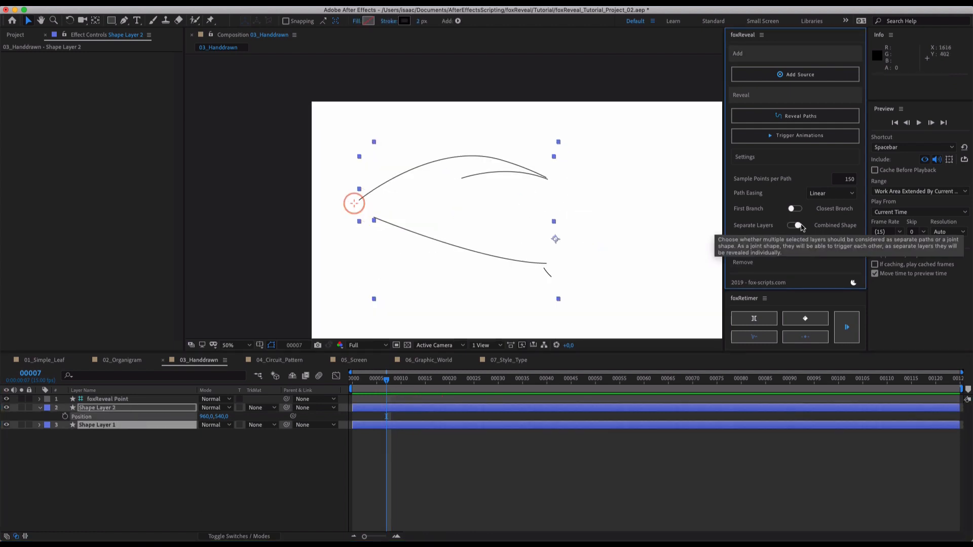
click(799, 113)
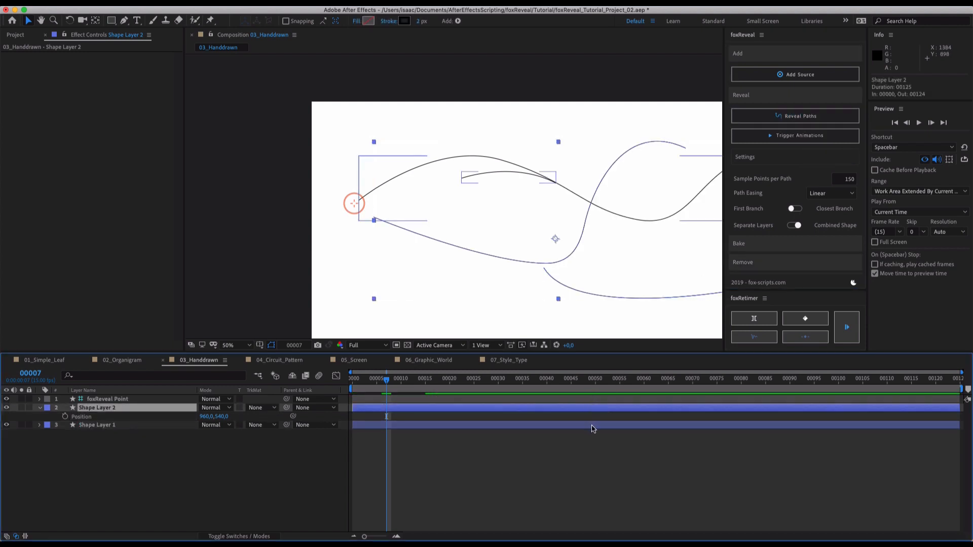
shift+click(593, 425)
click(785, 116)
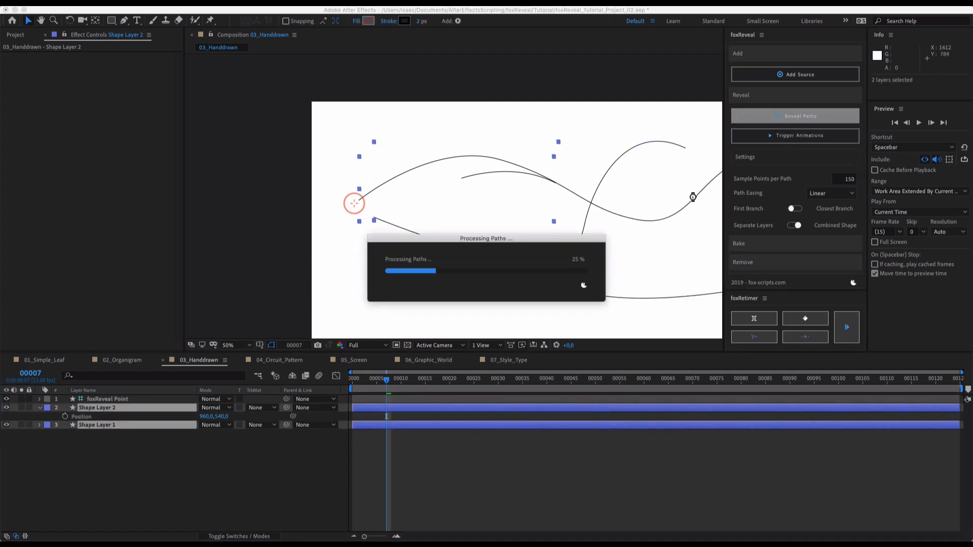
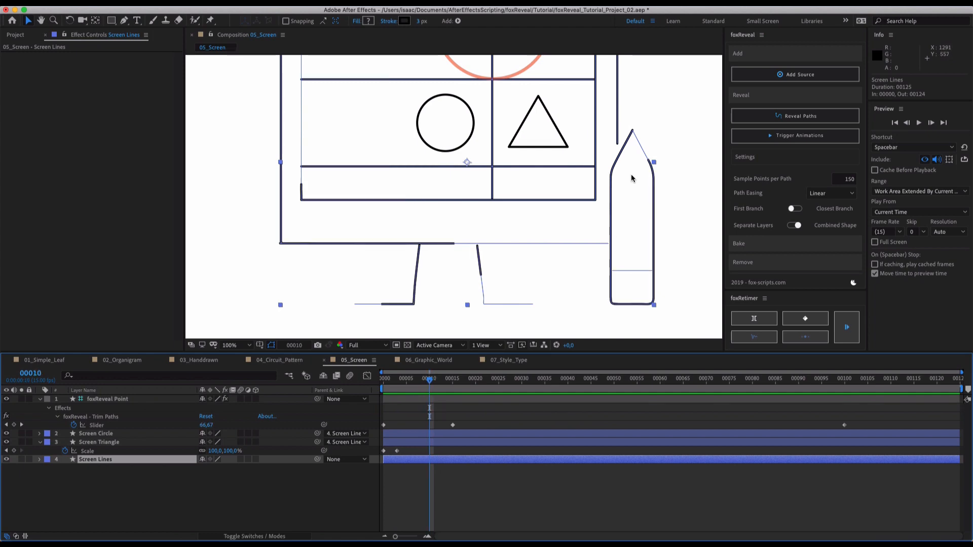
In 05_Screen, expand Screen Lines down to the Pfad 1_foxRvl trim properties of the pencil outline, monitor Konturen - Gruppe 7.
click(647, 181)
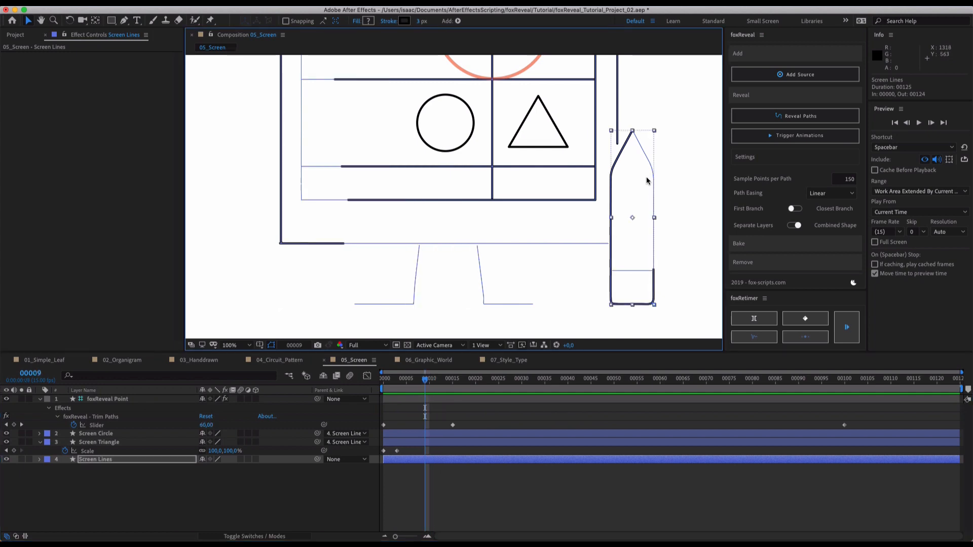
click(40, 460)
click(46, 468)
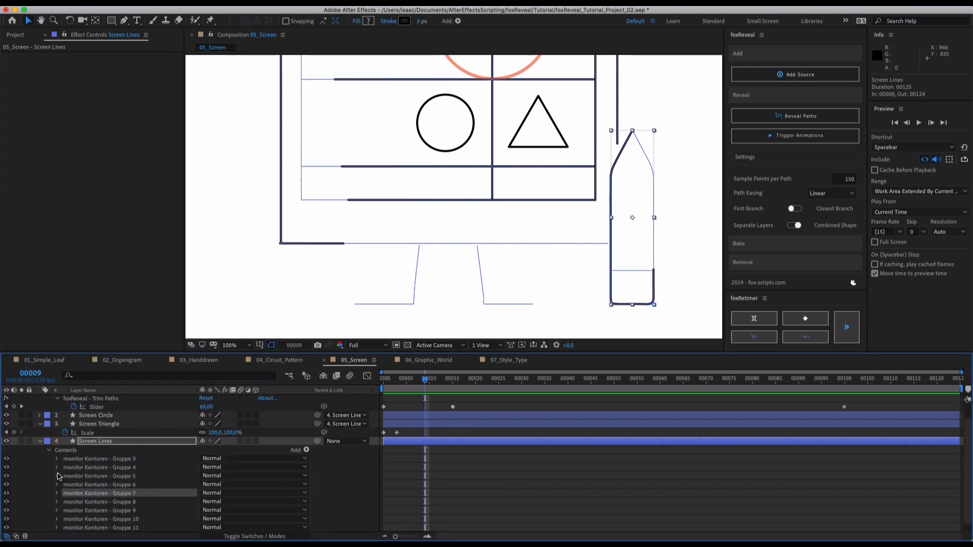
scroll(58, 476, down, 1)
click(57, 485)
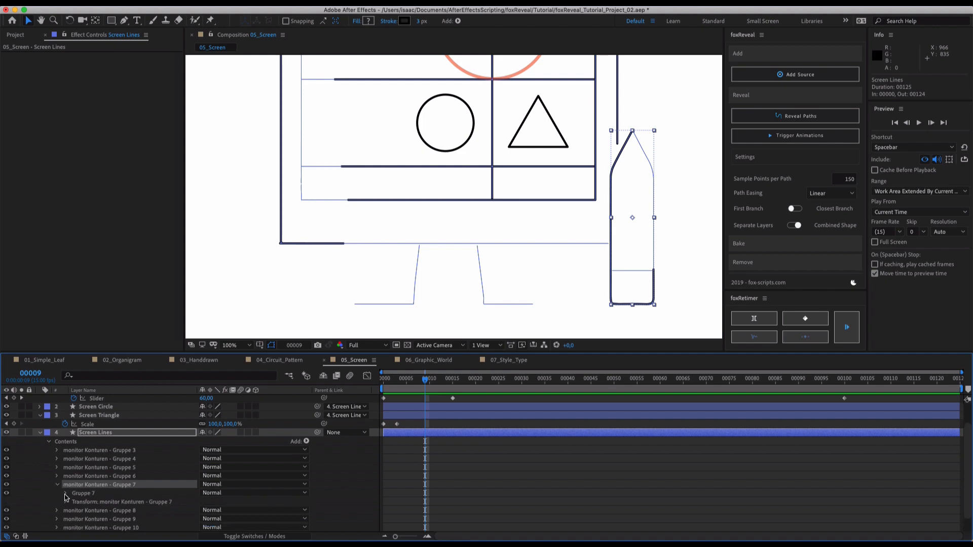
click(66, 493)
click(74, 510)
scroll(76, 512, down, 2)
click(107, 501)
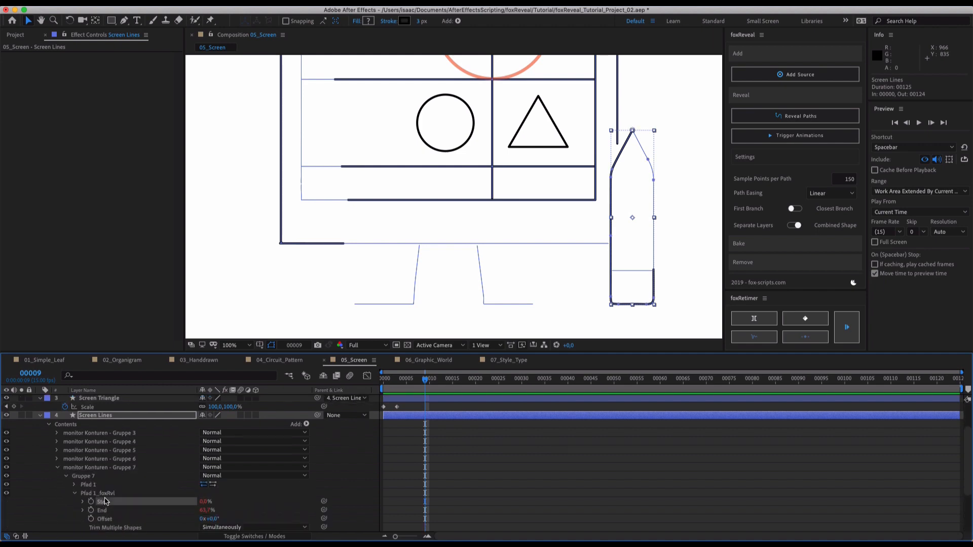
Open the Graph Editor and expand the Start and End expressions of the pencil outline's Pfad 1_foxRvl.
click(109, 494)
click(106, 502)
key(shift+F3)
click(104, 511)
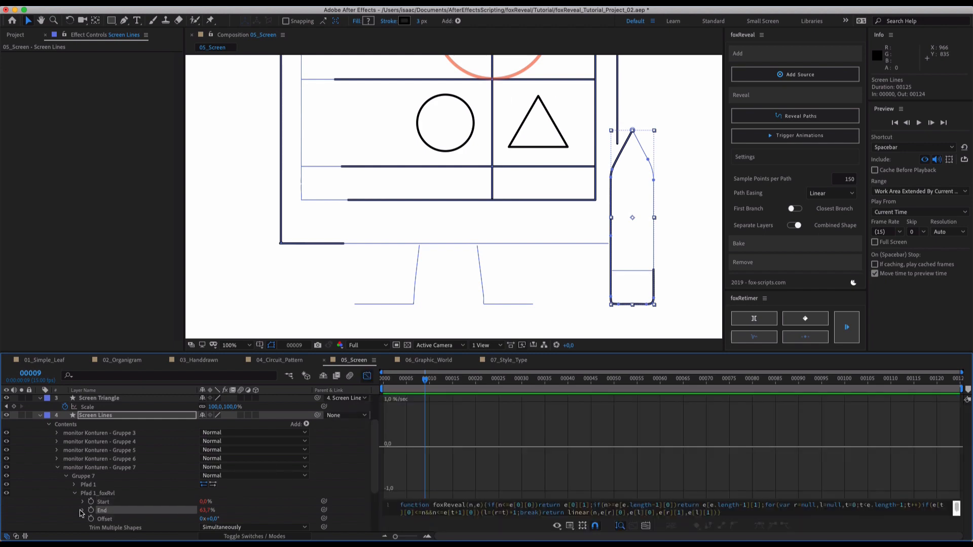
click(82, 510)
click(83, 501)
scroll(195, 508, down, 1)
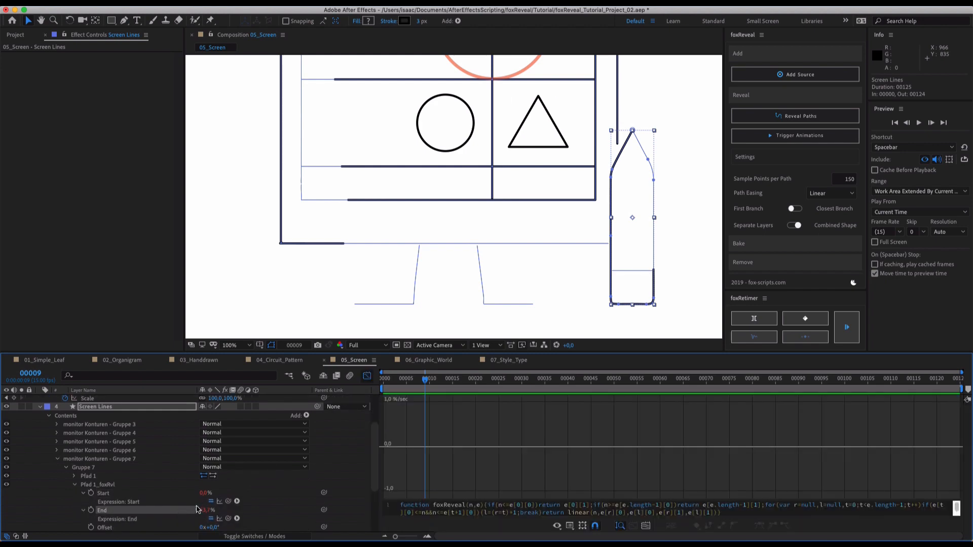
Show the post-expression graph of the pencil outline's End property as a value graph.
click(220, 518)
click(220, 518)
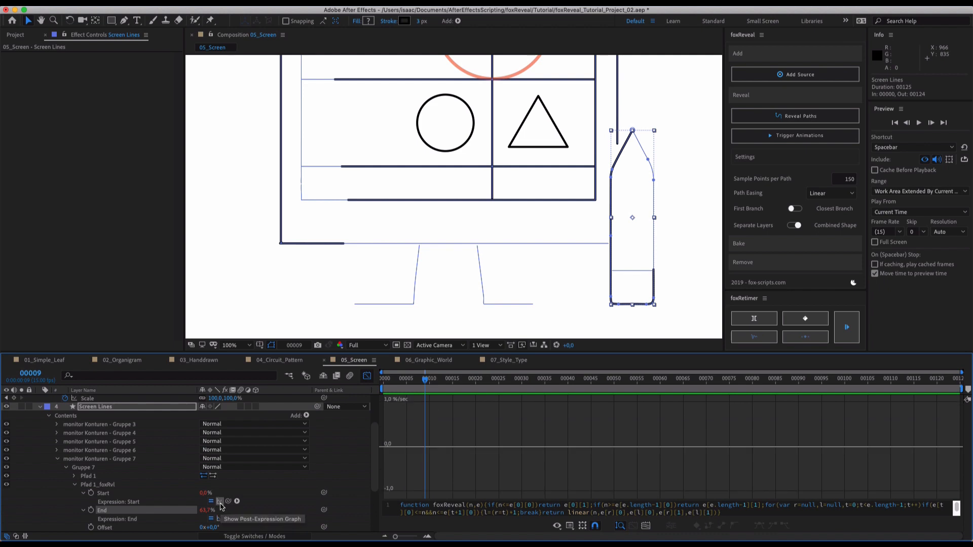
click(149, 494)
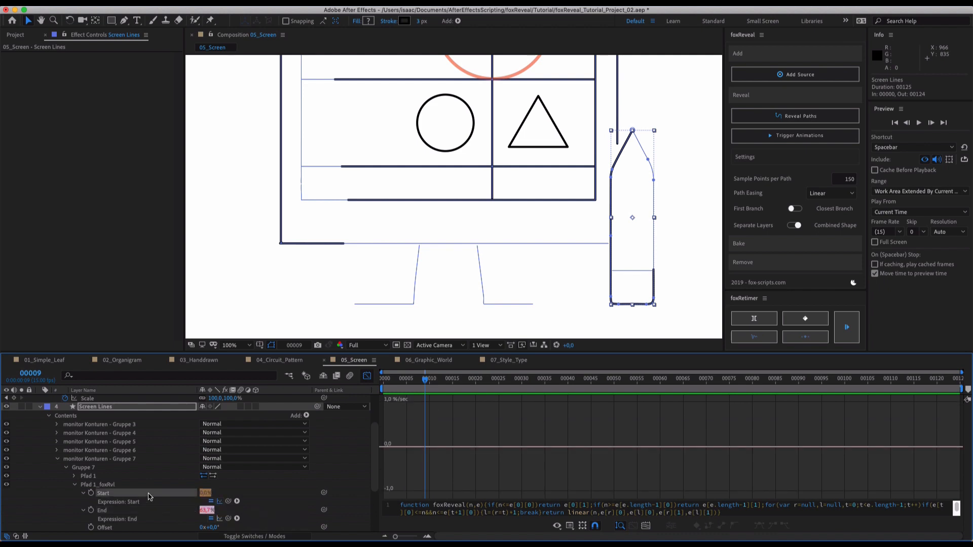
click(220, 504)
click(170, 510)
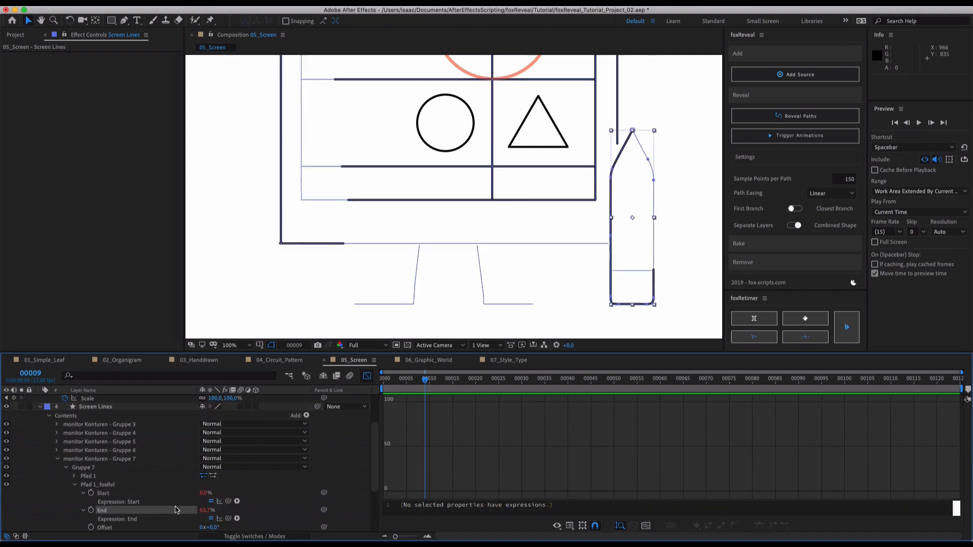
click(219, 519)
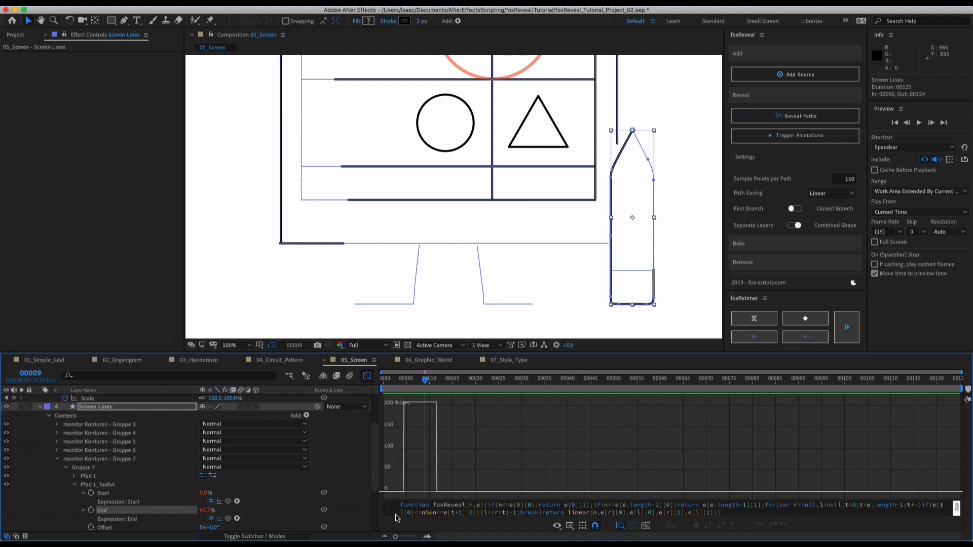
click(517, 381)
right_click(473, 429)
click(490, 448)
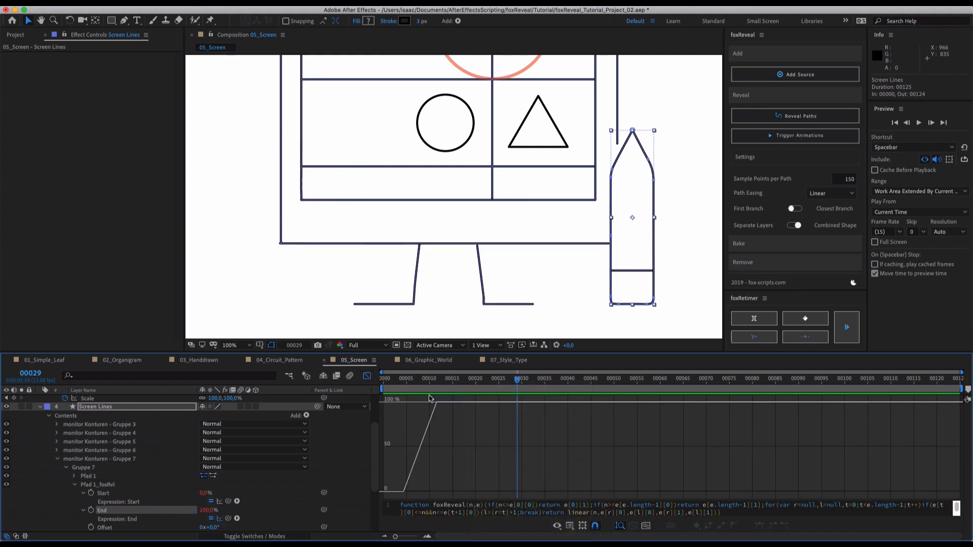
Step through frames 5 to 12 against the End value graph, framed on frames 0 to 30, to examine the pencil outline's linear growth.
click(422, 383)
click(427, 536)
click(427, 536)
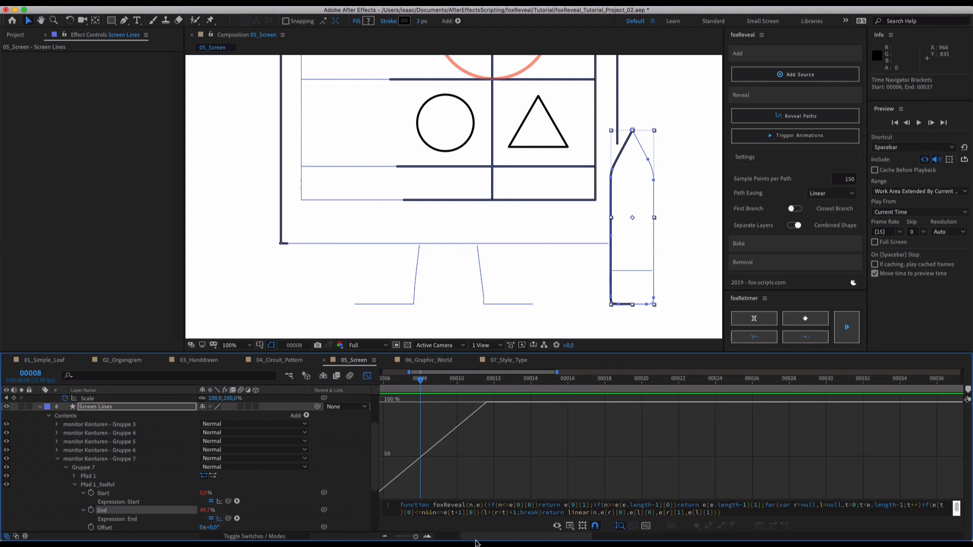
drag(508, 537, 451, 533)
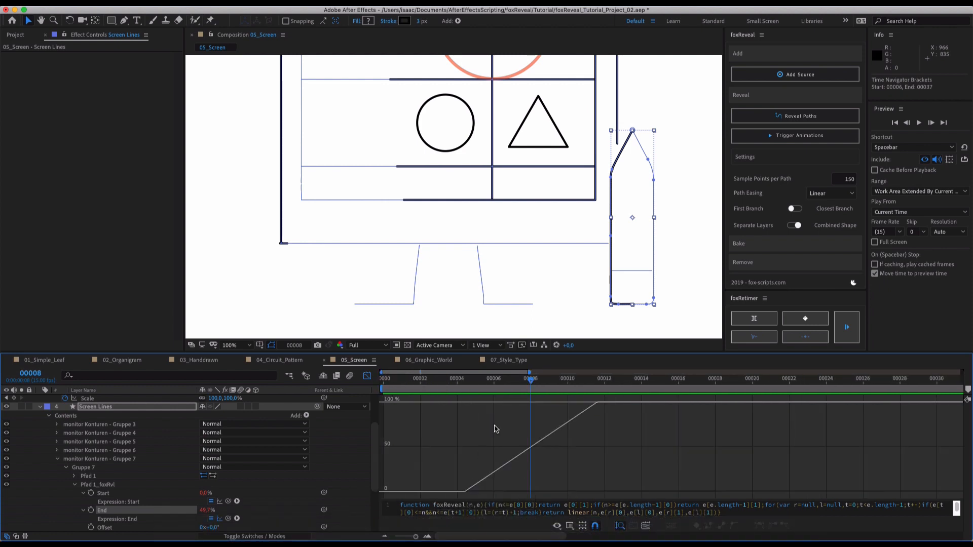
drag(490, 380, 549, 379)
key(Page_Down)
key(Page_Down)
key(Page_Down)
key(Page_Up)
key(Page_Up)
key(Page_Up)
key(Page_Up)
key(Page_Up)
key(Page_Up)
key(Page_Up)
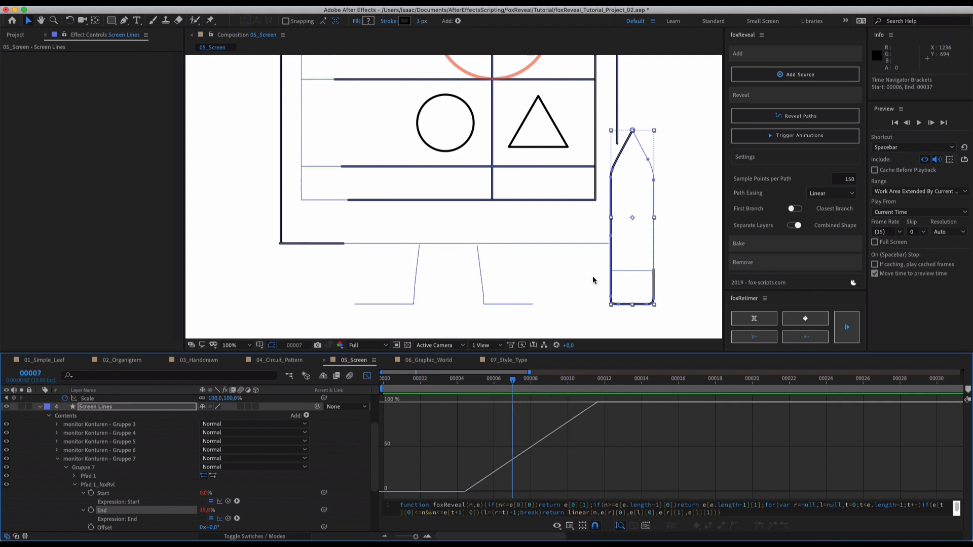
key(Page_Up)
key(Page_Down)
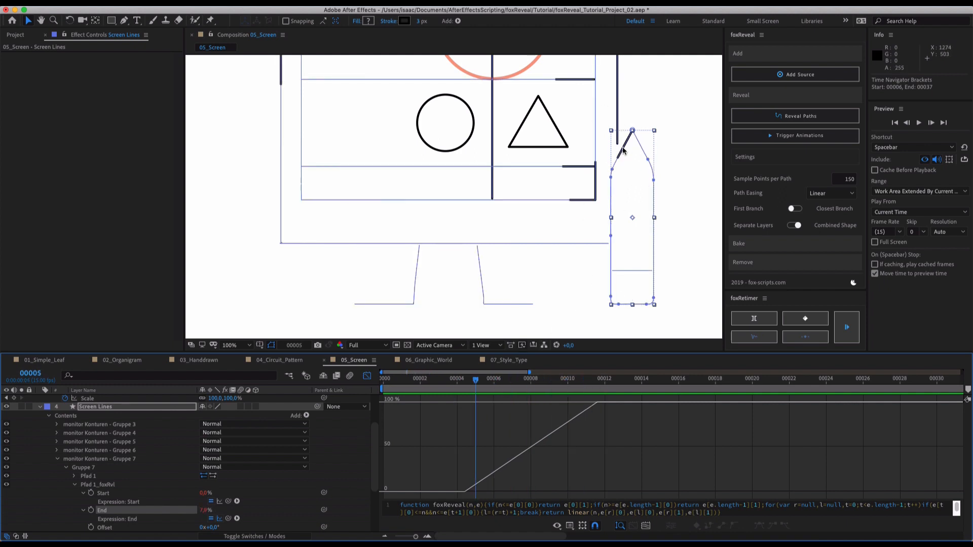
key(Page_Down)
key(Page_Down)
key(Page_Down)
key(Page_Down)
key(Page_Down)
key(Page_Down)
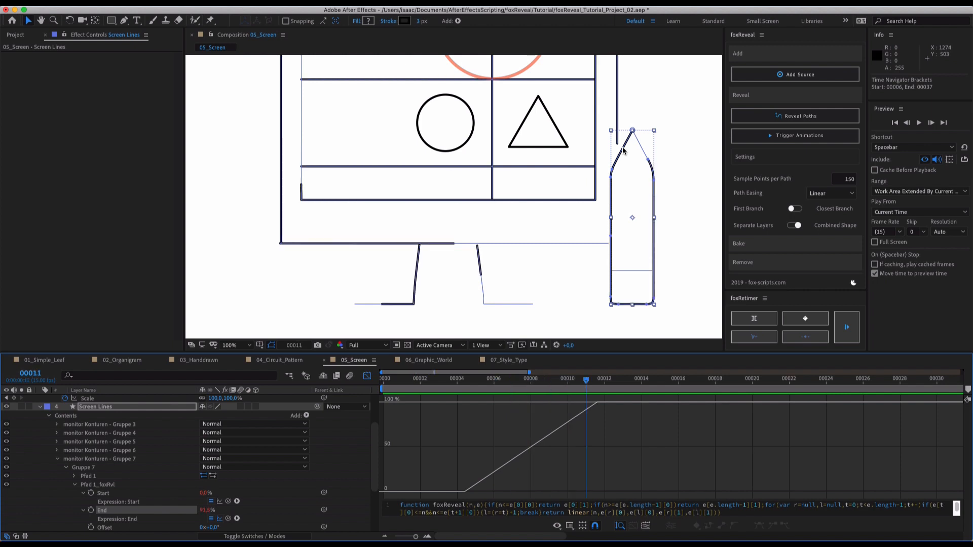
key(Page_Down)
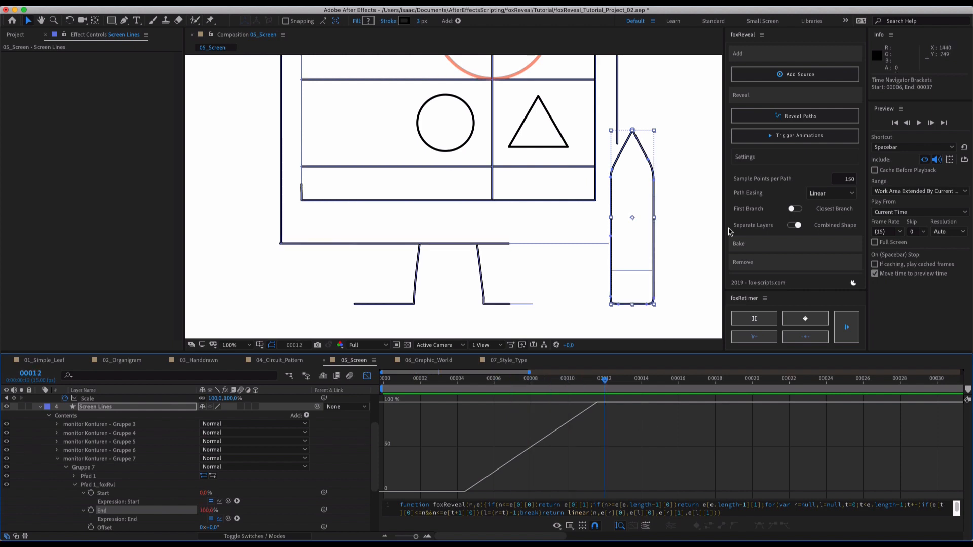
Set the foxReveal Path Easing to Ease and reveal the paths of the Screen Lines layer again.
click(822, 193)
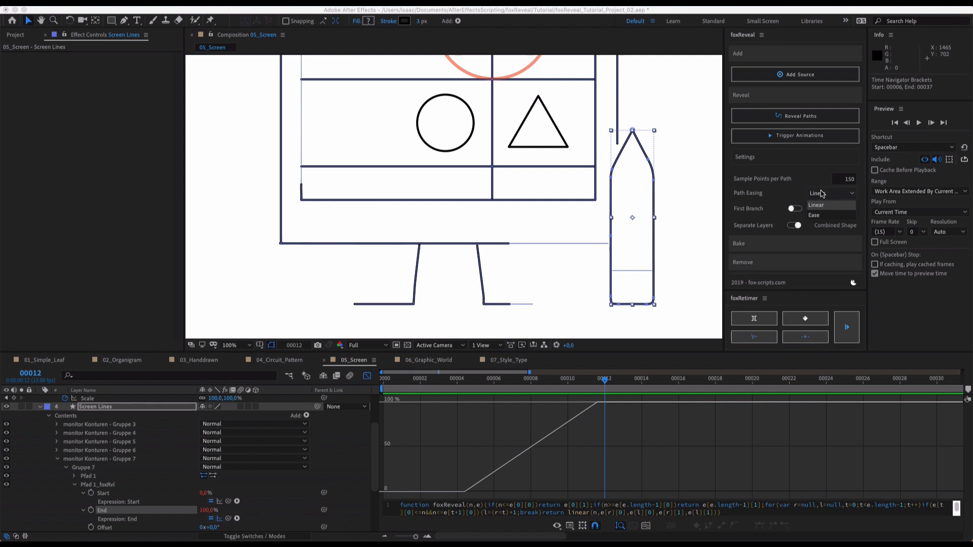
click(824, 216)
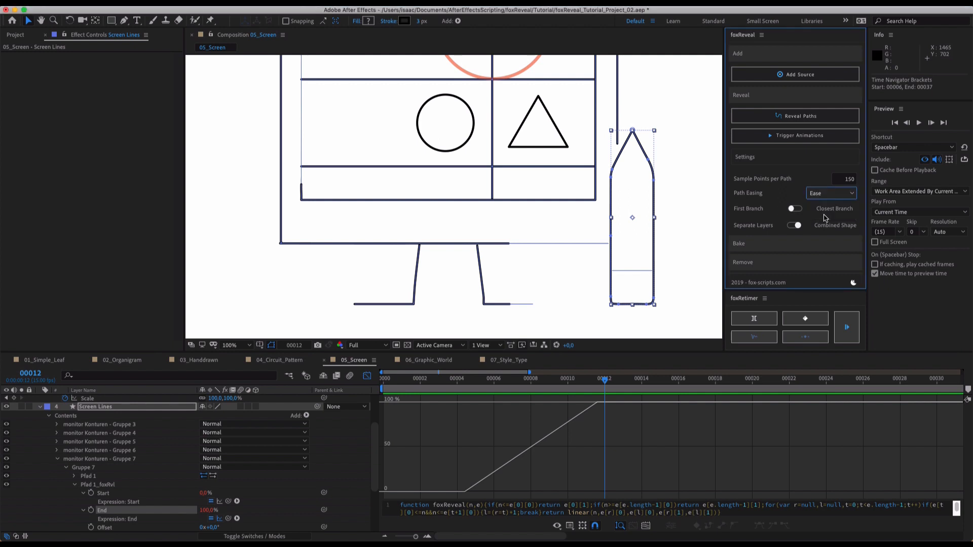
click(152, 409)
scroll(151, 409, up, 2)
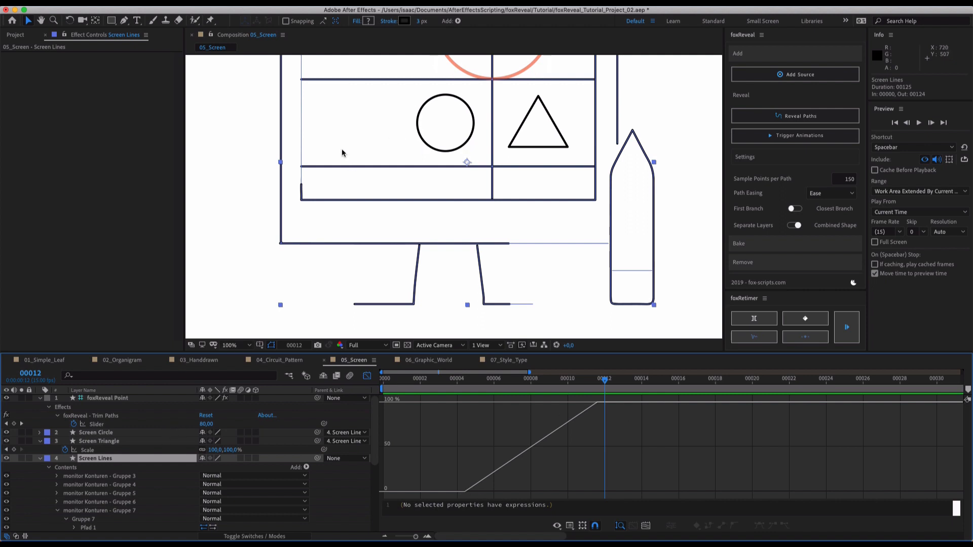
key(comma)
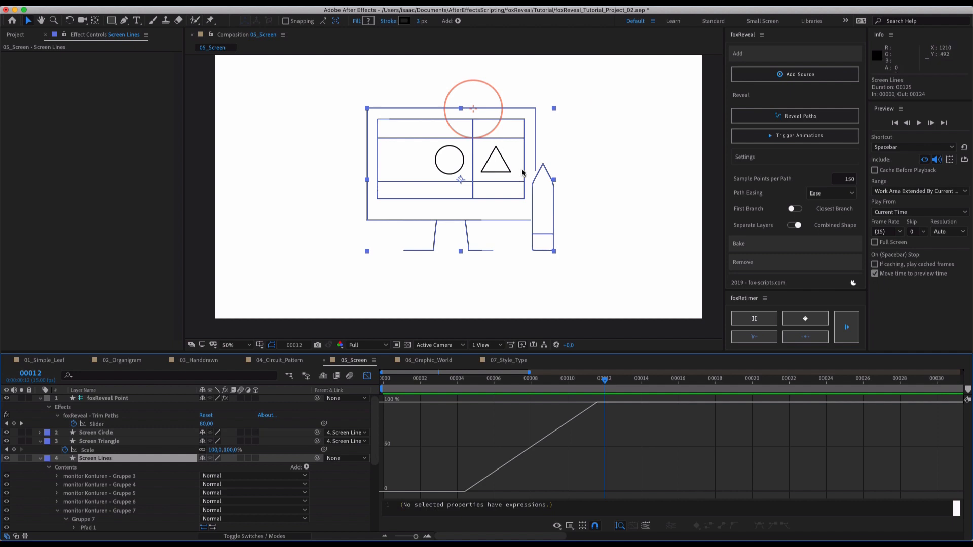
key(period)
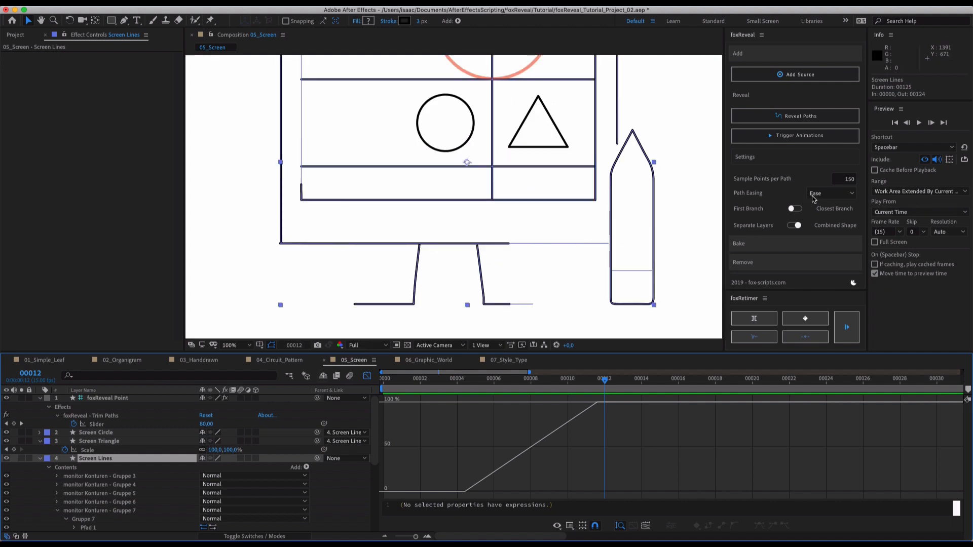
click(808, 117)
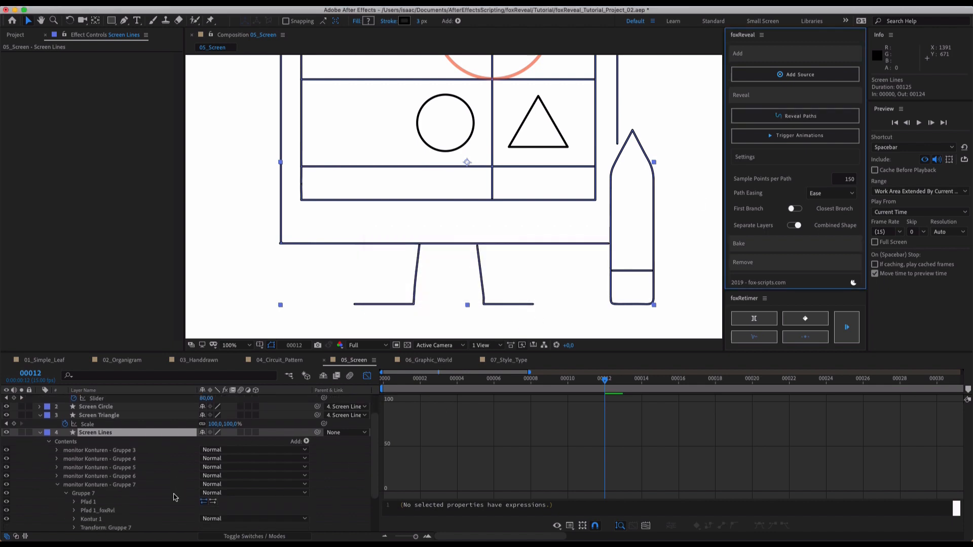
Show the post-expression value graph of the pencil outline's End property in the regenerated Pfad 1_foxRvl.
click(111, 486)
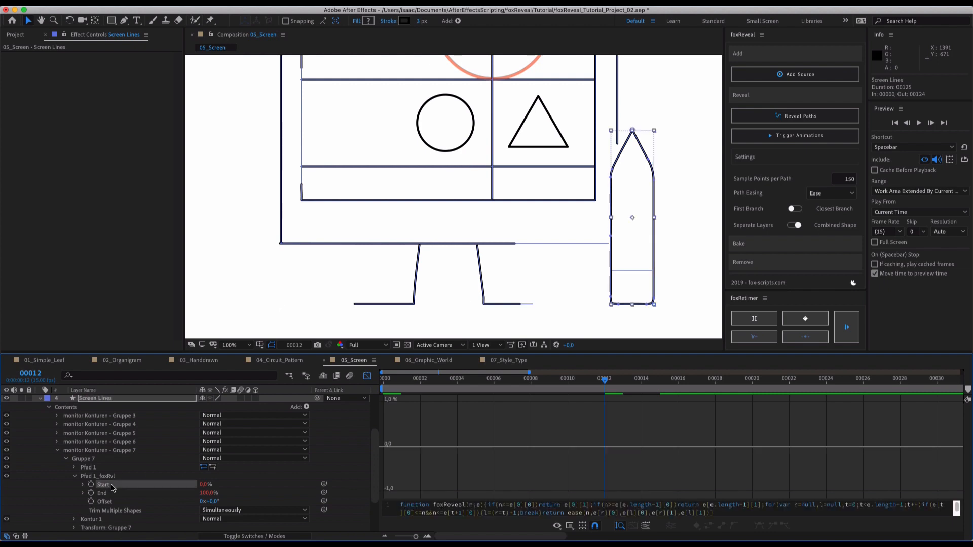
click(113, 494)
click(81, 494)
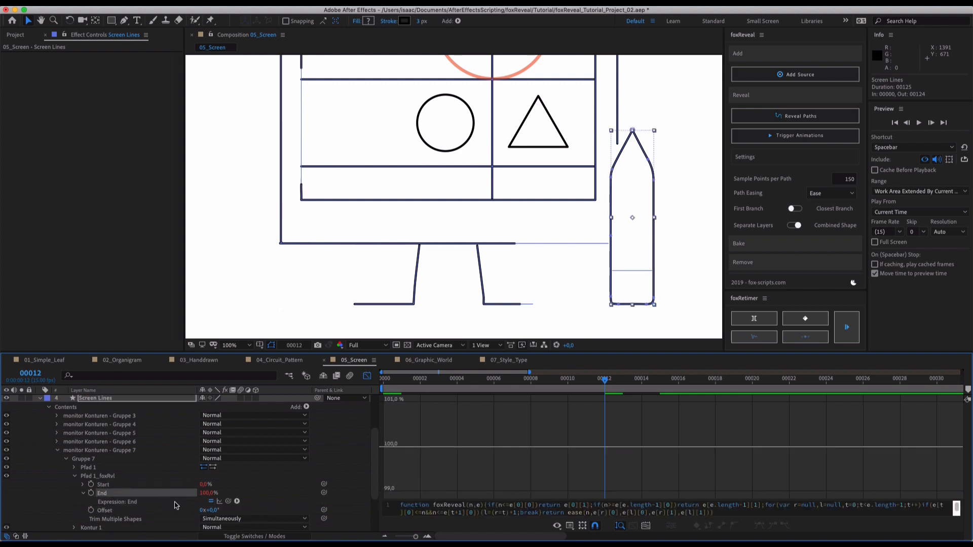
click(218, 502)
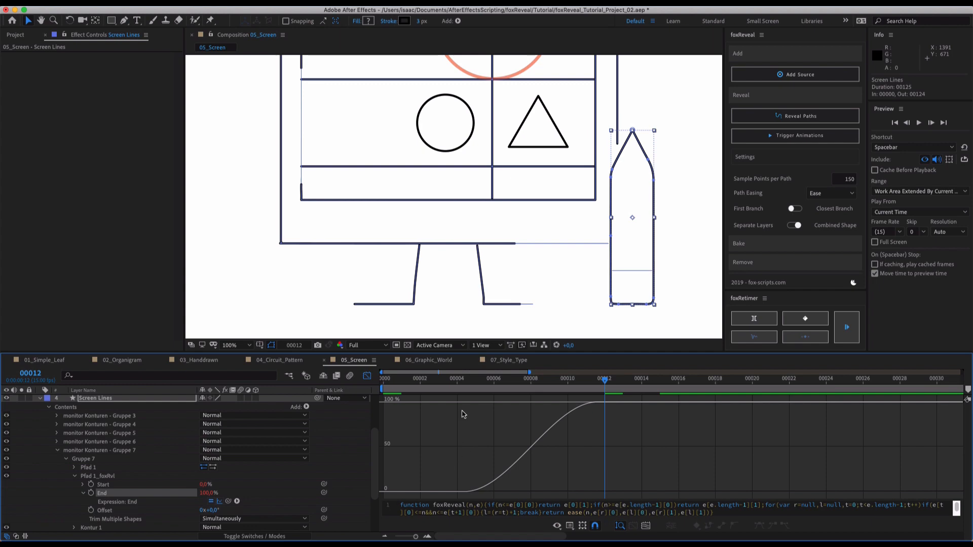
Move through frames 5 to 10 along the End value graph to examine the pencil outline's eased growth.
drag(585, 386, 503, 422)
key(Page_Up)
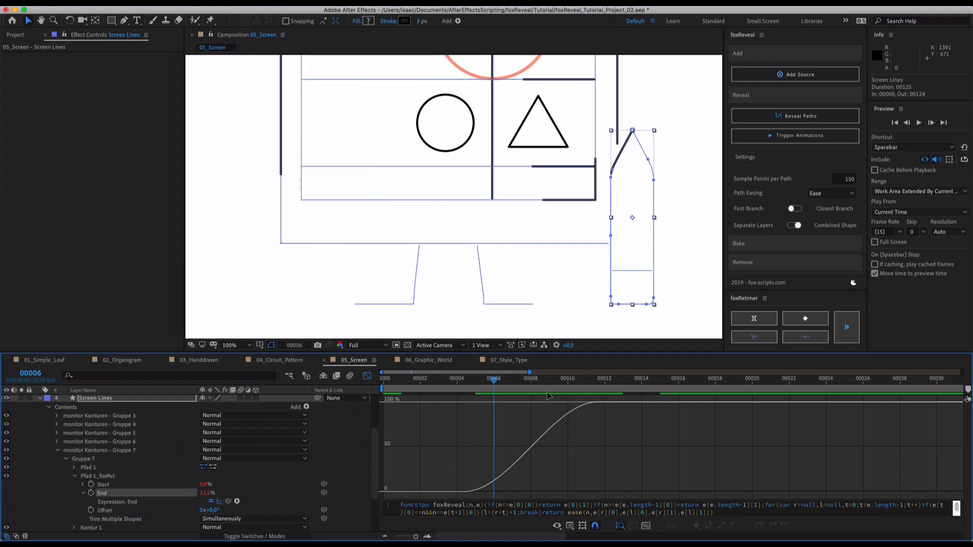
key(Page_Up)
key(Page_Down)
drag(491, 462, 570, 458)
key(Page_Up)
key(Page_Up)
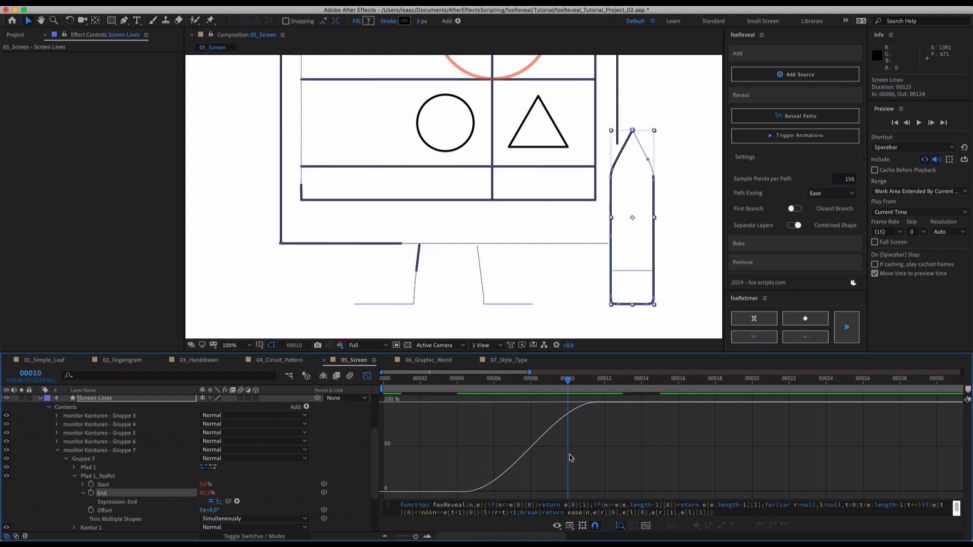
Step on to frame 11 to examine the end of the pencil outline's eased growth, and deselect the layer.
key(Page_Down)
key(Page_Down)
key(Page_Down)
key(Page_Up)
scroll(586, 201, down, 2)
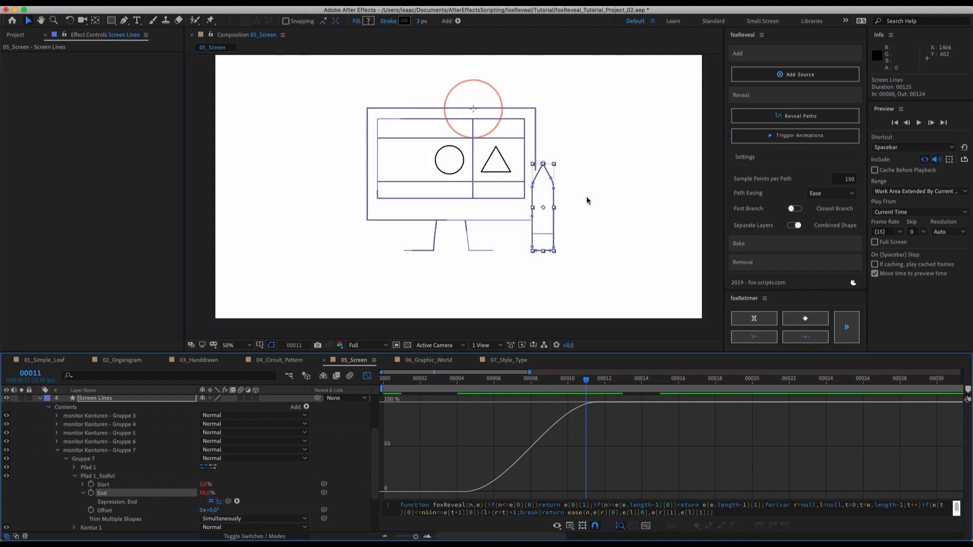
click(605, 135)
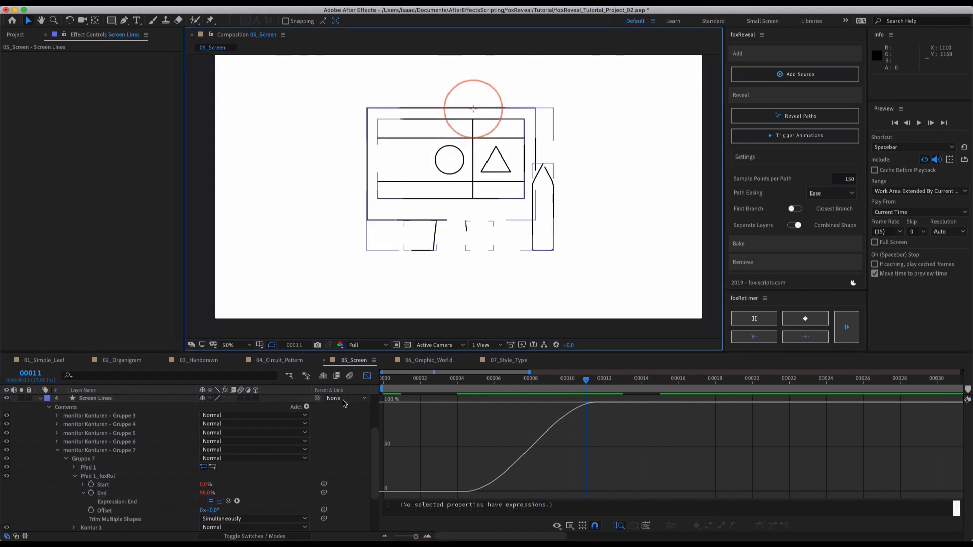
Collapse Screen Lines and apply Easy Ease to the last keyframe of the foxReveal Point's Trim Paths slider at frame 15.
click(219, 502)
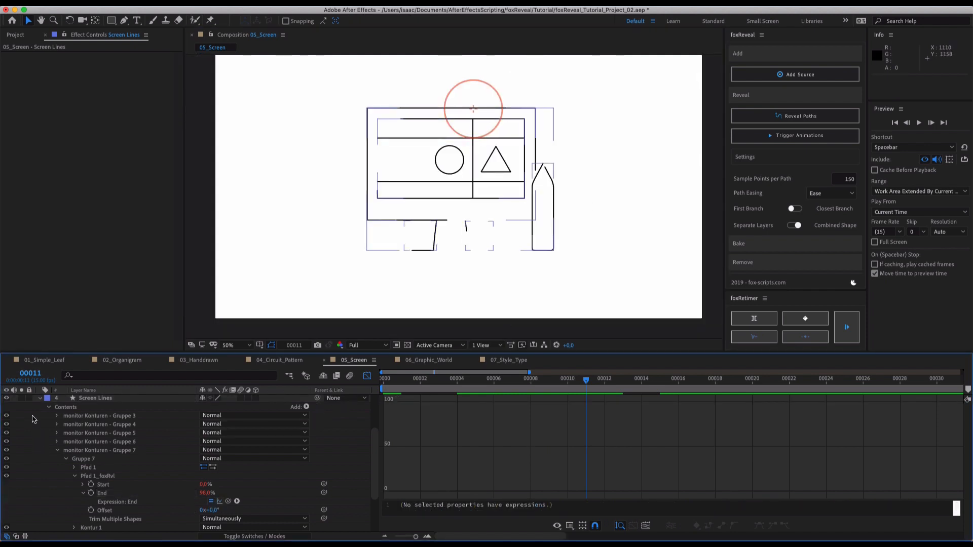
click(38, 399)
click(97, 424)
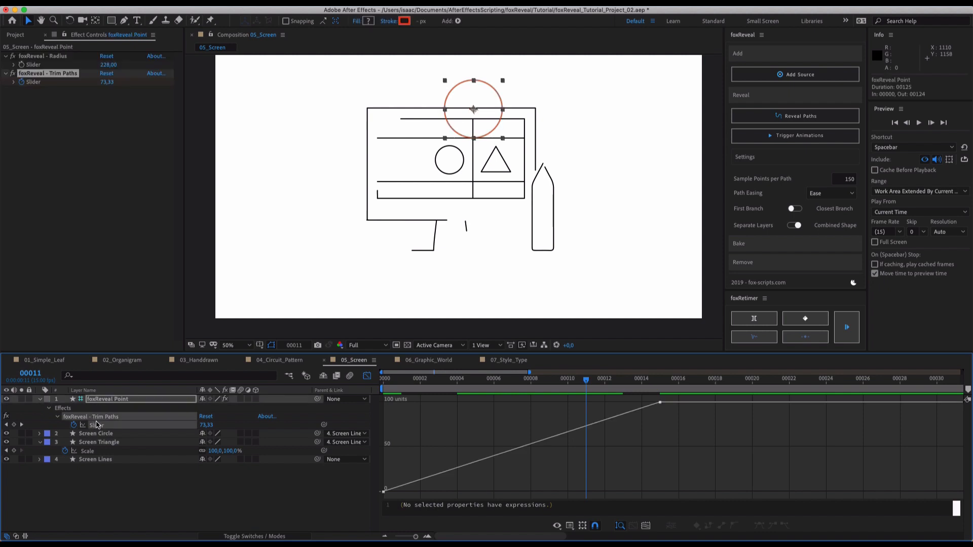
drag(735, 437, 633, 397)
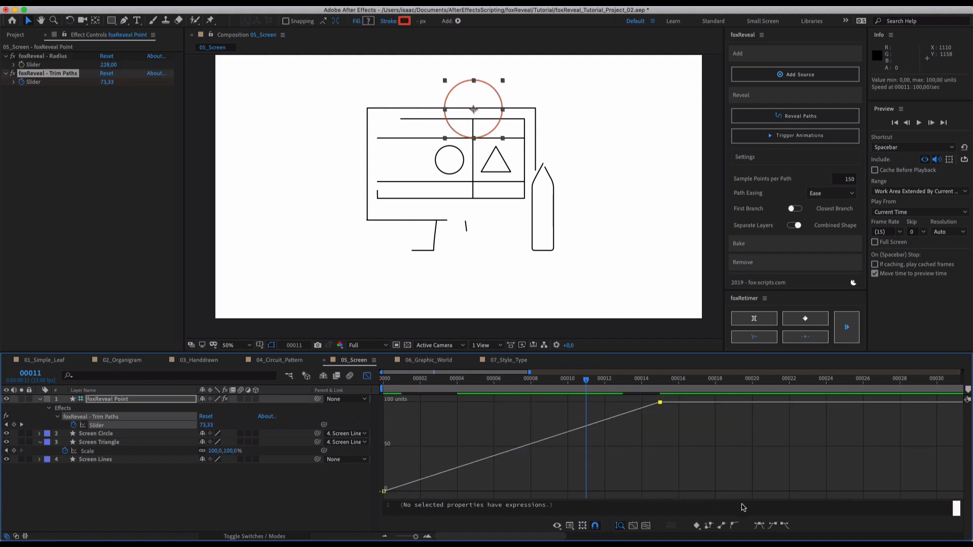
click(755, 525)
Preview the screen illustration's reveal with the eased slider, looking closely at the pencil.
key(space)
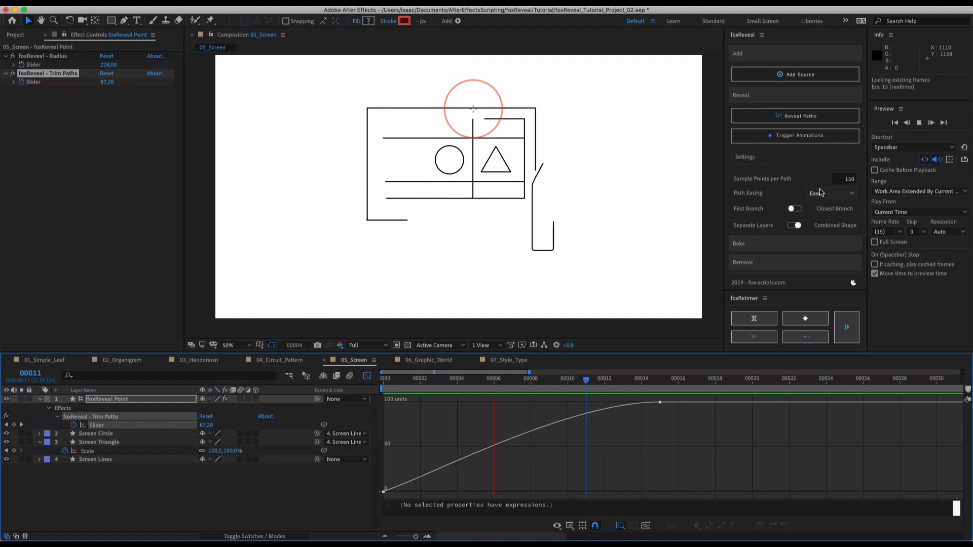
scroll(571, 181, up, 1)
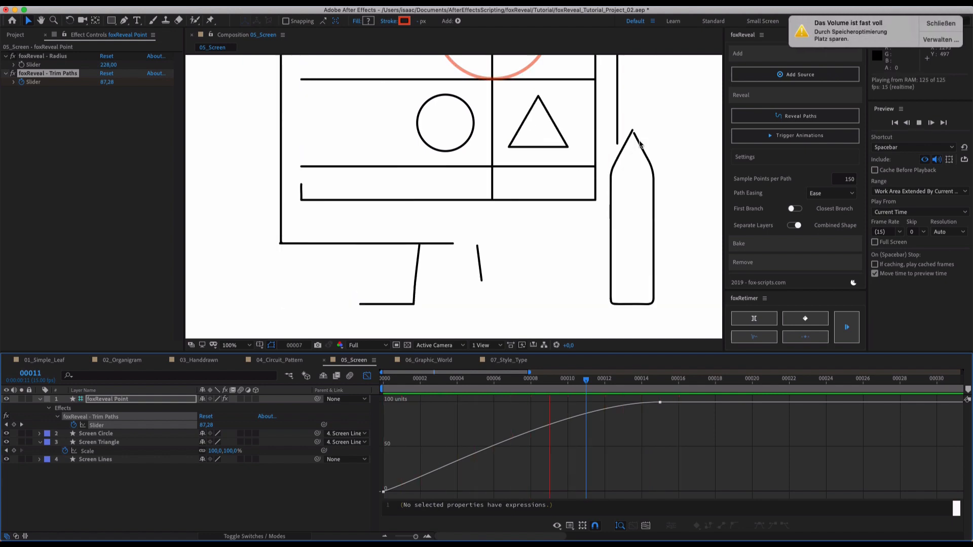
key(space)
scroll(639, 144, down, 2)
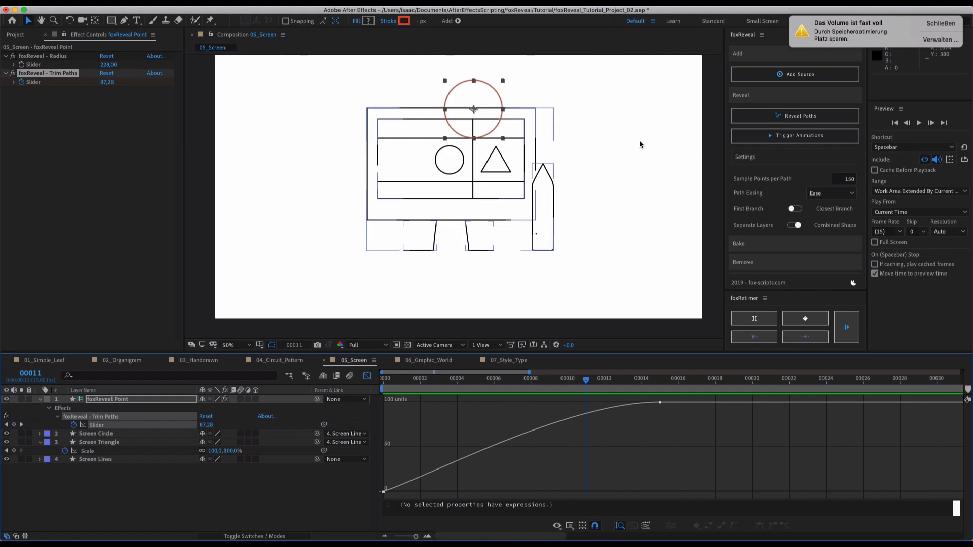
Show foxReveal's Bake settings and turn on Snap To Frames.
click(763, 102)
click(760, 111)
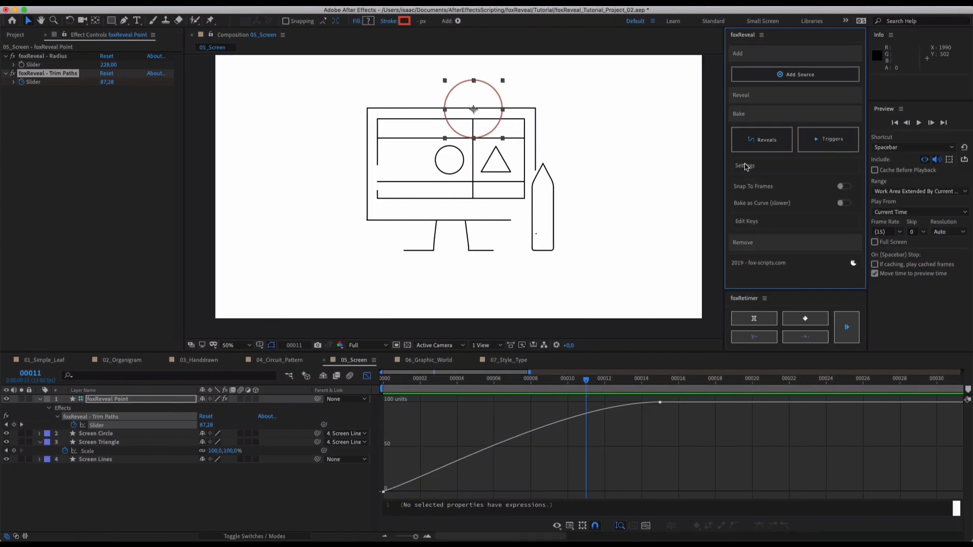
click(745, 166)
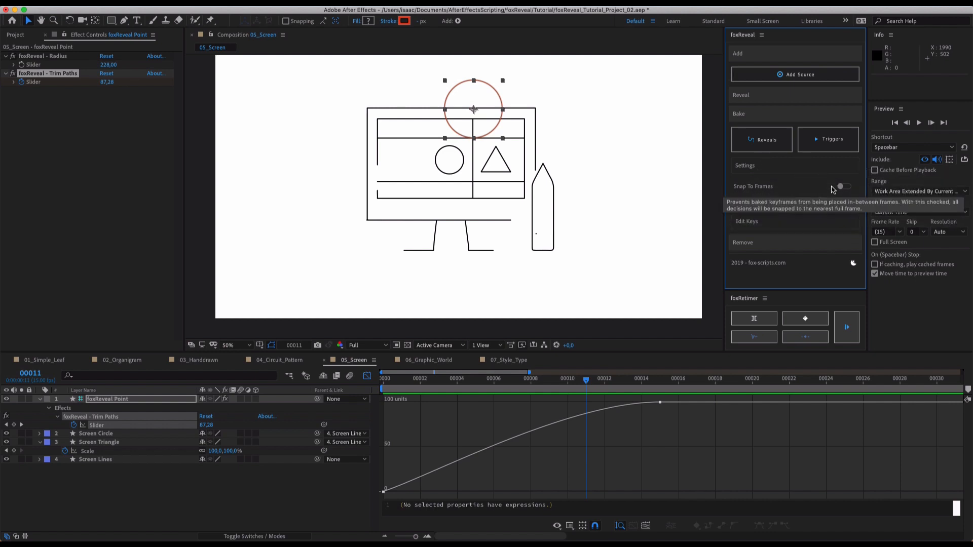
click(845, 187)
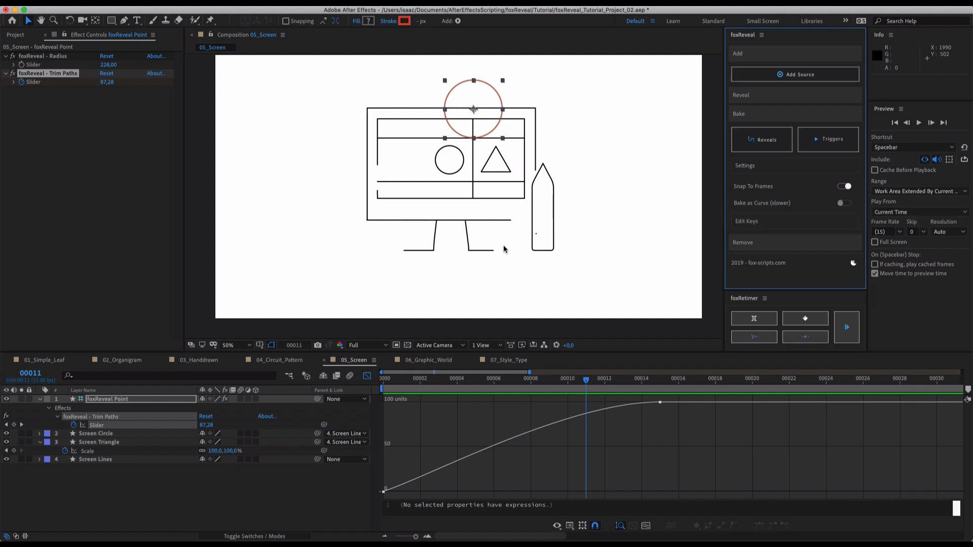
Turn off Snap To Frames and bake the path reveals of the Screen Lines layer, with the timeline showing layer bars instead of graphs.
click(134, 459)
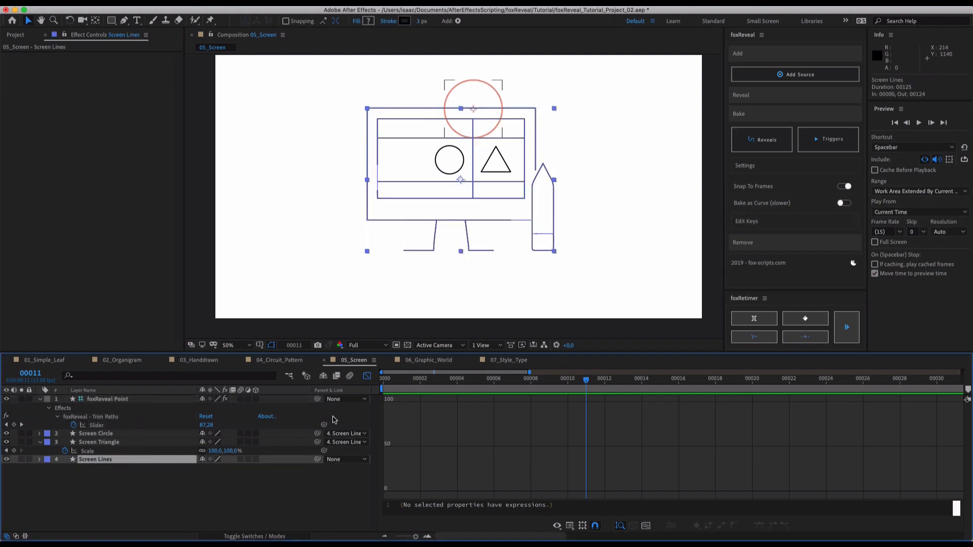
click(367, 376)
click(843, 187)
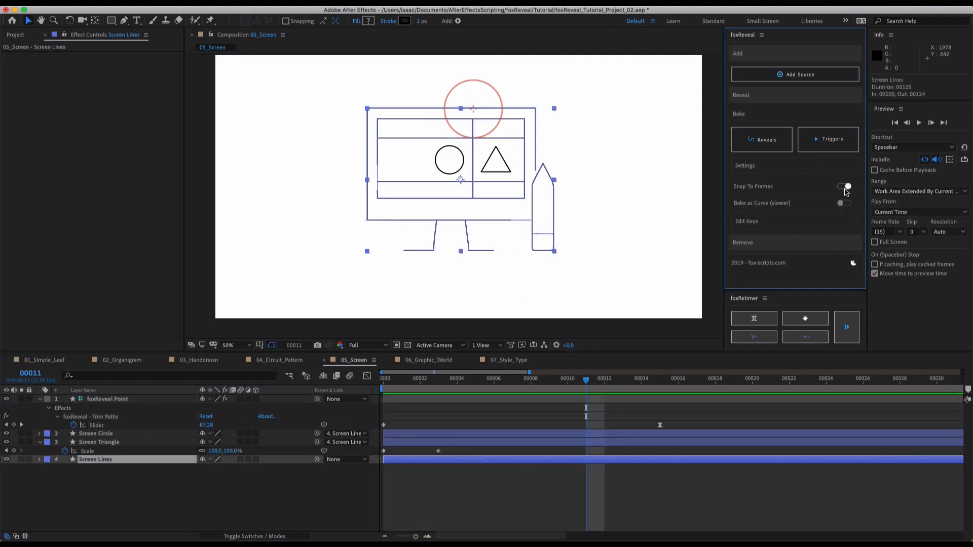
click(764, 138)
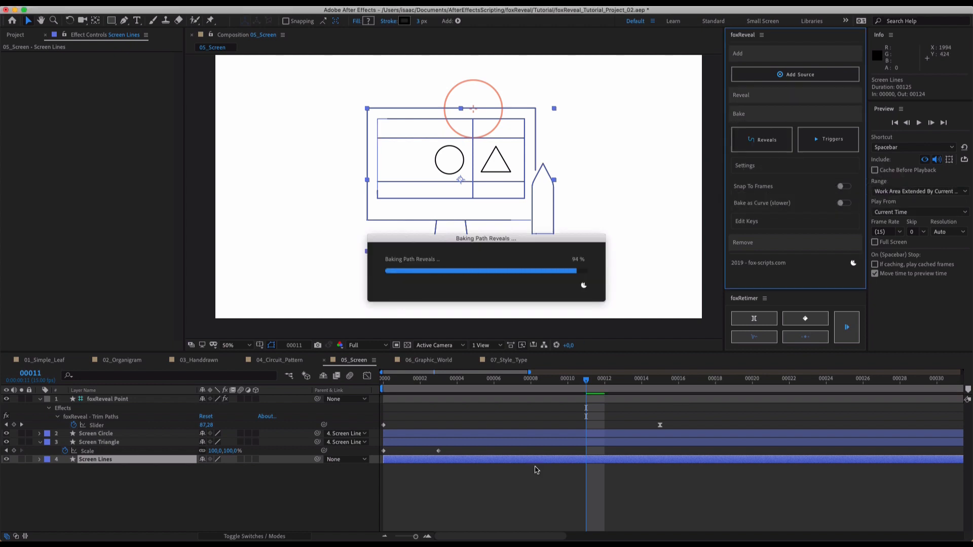
Step back and forth through frames 7 to 9 to examine the baked Start and End keyframes placed between frames.
key(Page_Up)
key(Page_Up)
key(Page_Up)
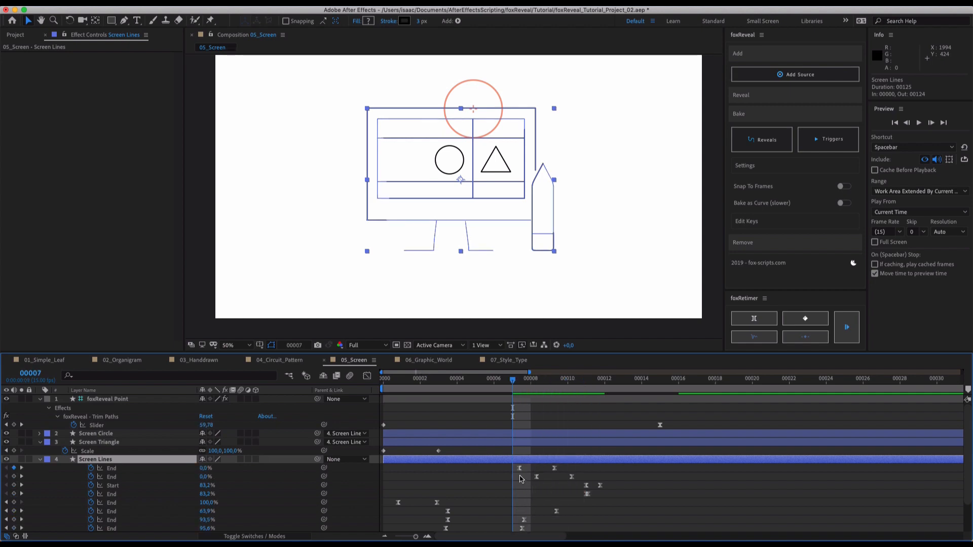
key(Page_Down)
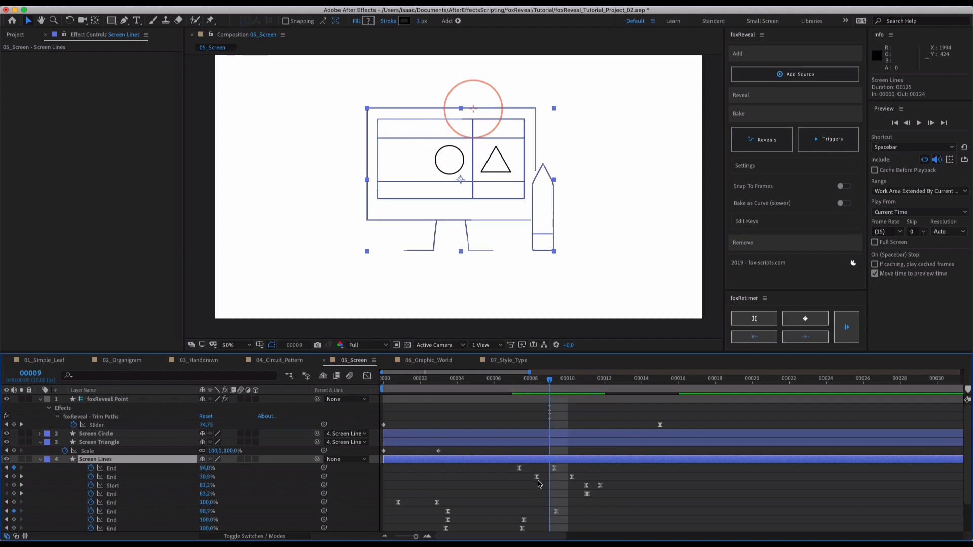
key(Page_Up)
key(Page_Down)
key(Page_Up)
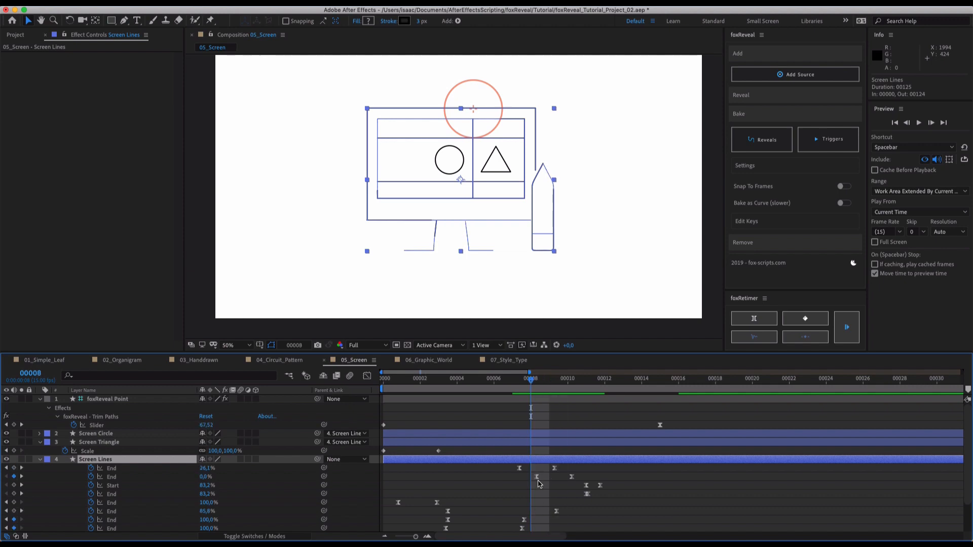
key(Page_Up)
key(Page_Down)
key(Page_Down)
key(Page_Up)
key(Page_Up)
key(Page_Up)
key(Page_Down)
key(Page_Down)
key(Page_Up)
key(Page_Down)
key(Page_Up)
key(Page_Down)
key(Page_Down)
key(Page_Up)
key(Page_Up)
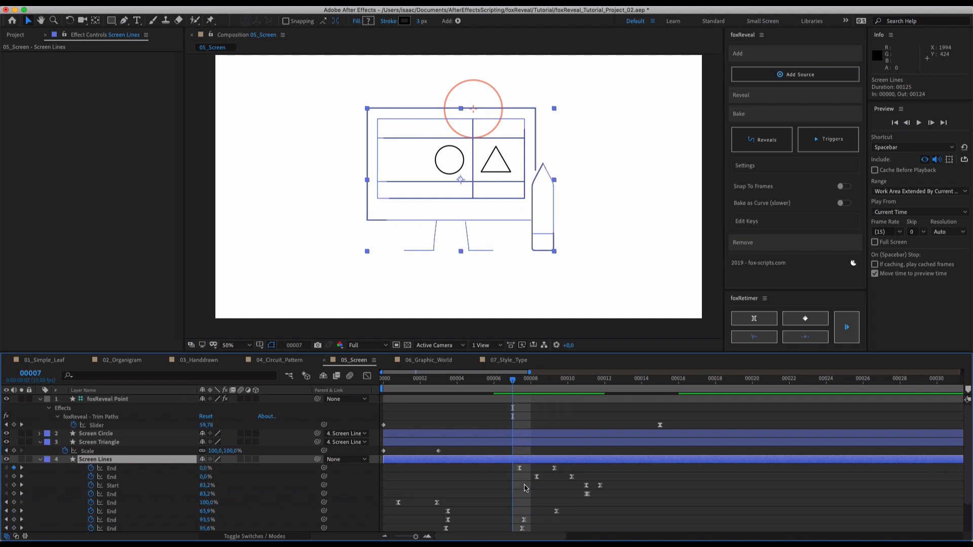
Undo the bake and step through frames 8 to 10 to compare the expression-driven reveal of Screen Lines.
key(super+z)
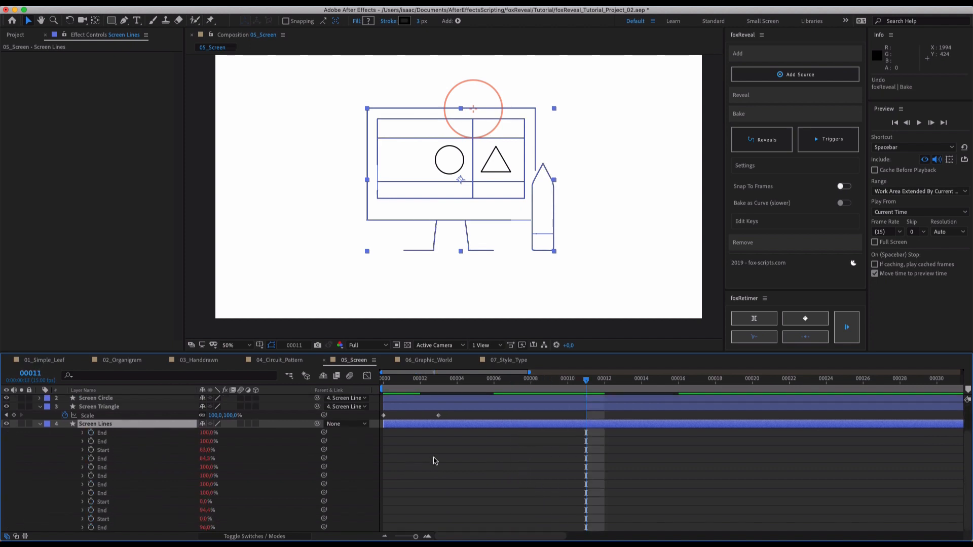
key(Page_Up)
key(Page_Up)
key(Page_Up)
key(Page_Down)
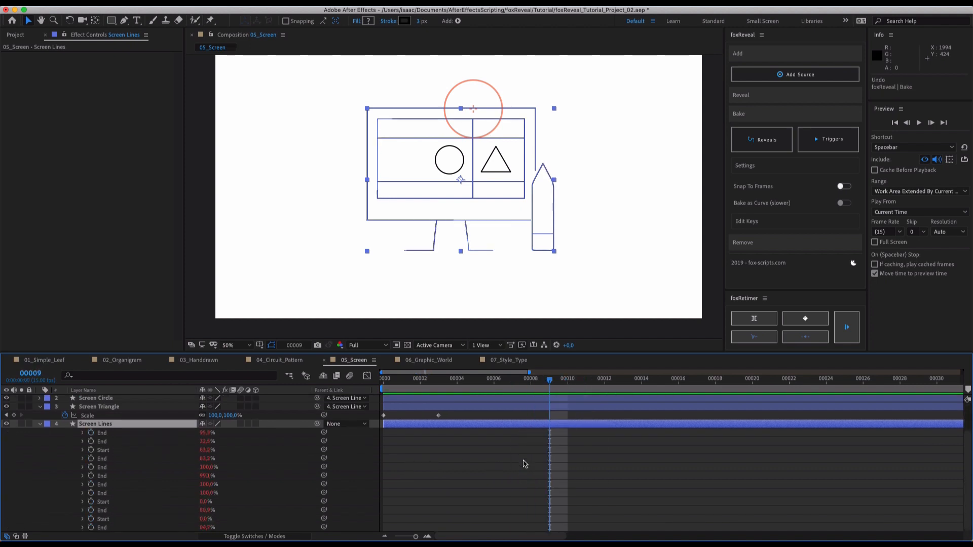
key(Page_Down)
Bake the Screen Lines path reveals again with Snap To Frames off and compare the drawing at frames 8 and 9.
click(754, 136)
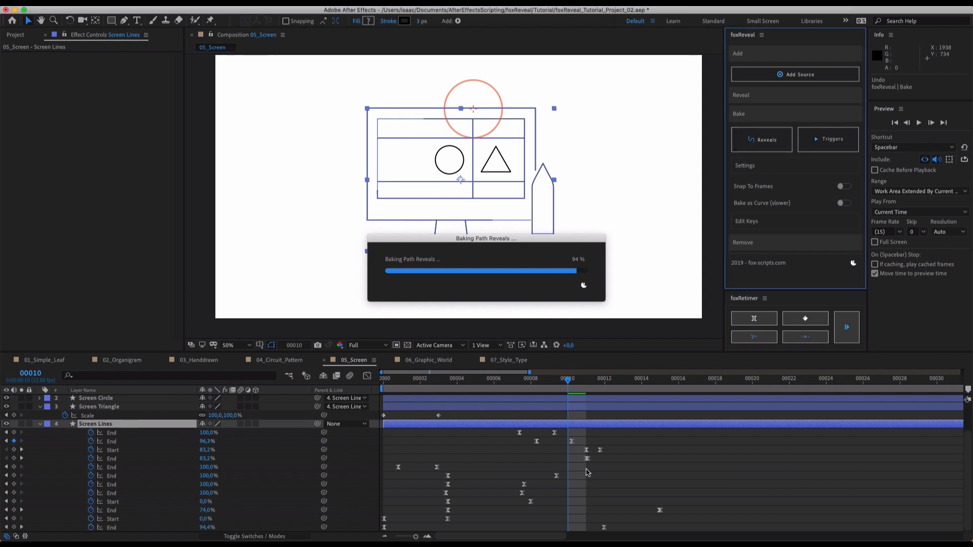
click(586, 473)
key(Page_Up)
key(Page_Up)
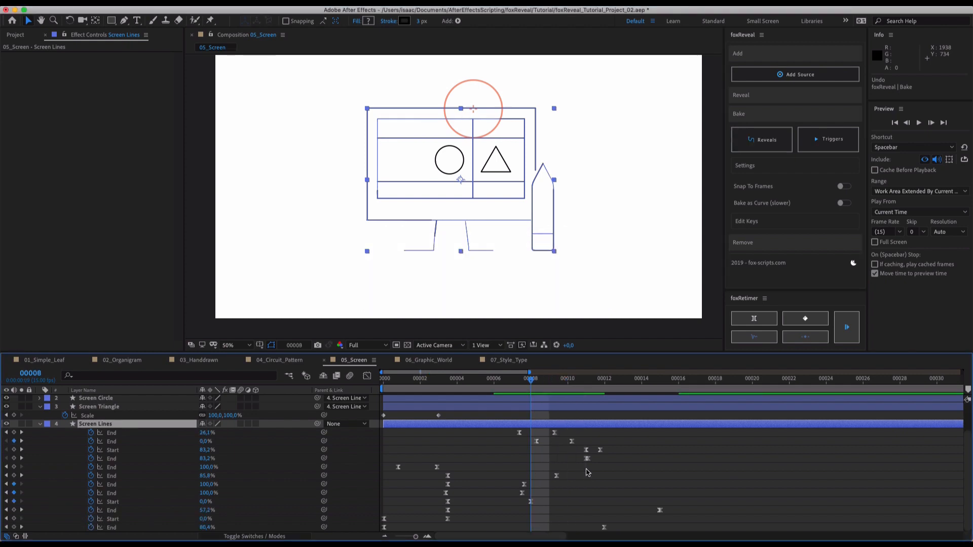
key(Page_Down)
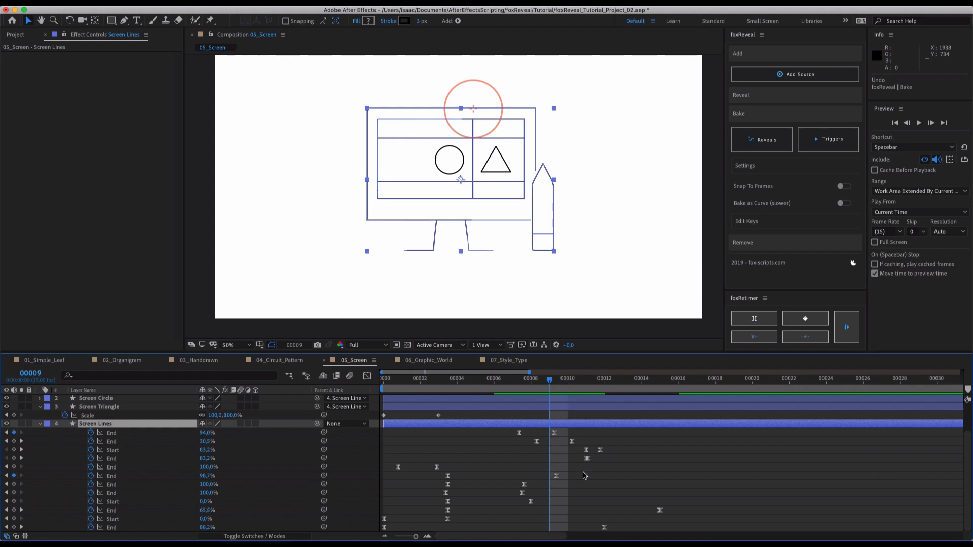
Turn on Snap To Frames and try moving the first End property's keyframe located just after frame 9.
click(847, 187)
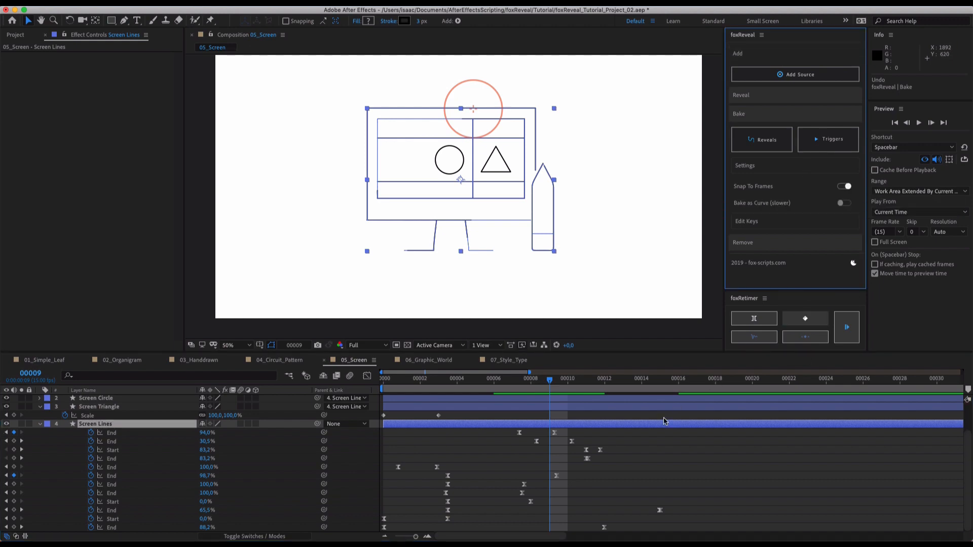
key(Page_Down)
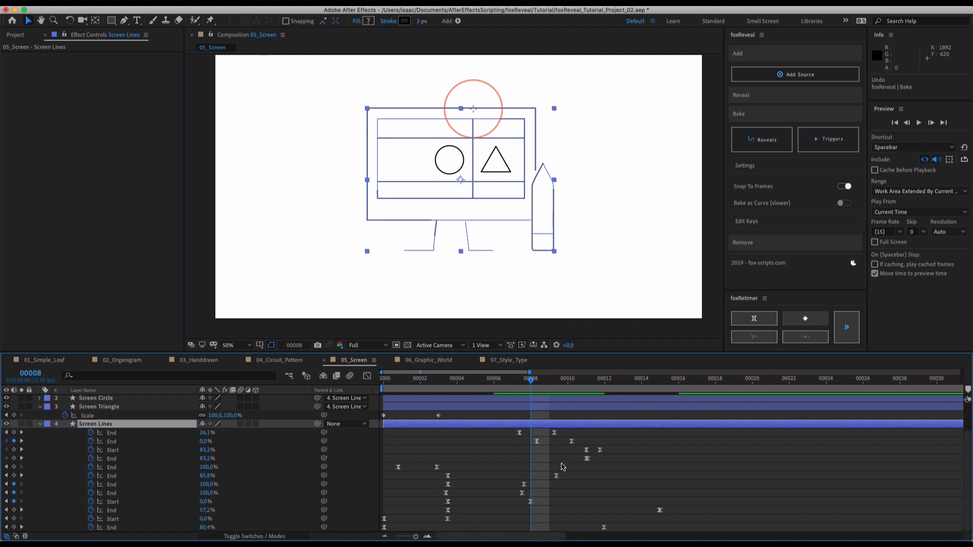
key(Page_Down)
drag(555, 435, 556, 439)
key(super+z)
Undo the unsnapped bake and bake the Screen Lines path reveals again with keyframes snapped to full frames.
key(super+z)
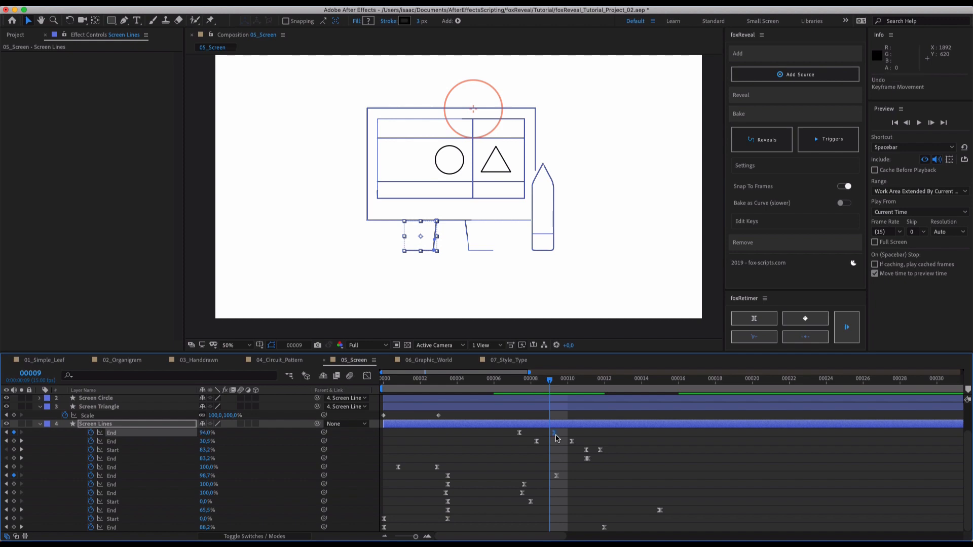
click(761, 140)
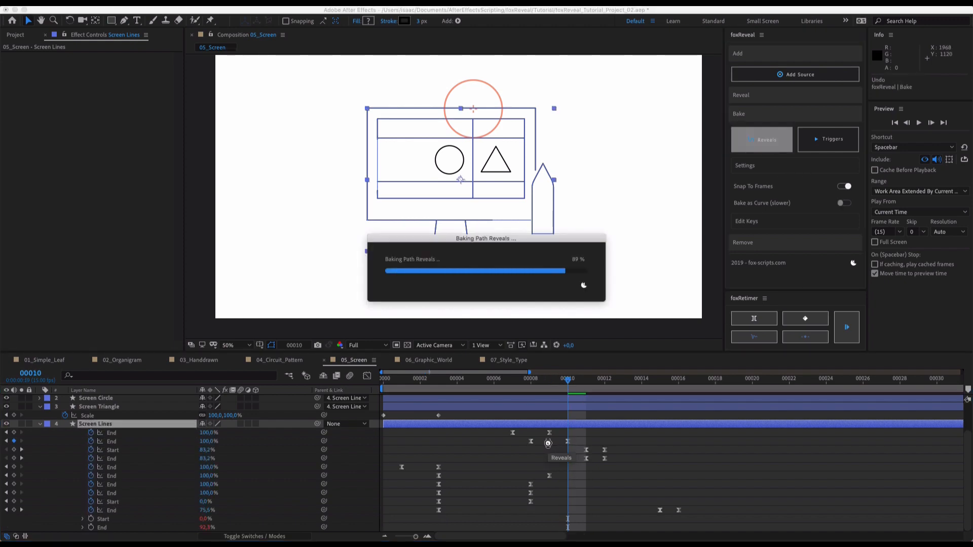
click(646, 467)
Step back and forth between frames 2 and 13 to examine the reveal driven by the frame-snapped keyframes.
key(Page_Up)
key(Page_Up)
key(Page_Up)
key(Page_Up)
key(Page_Up)
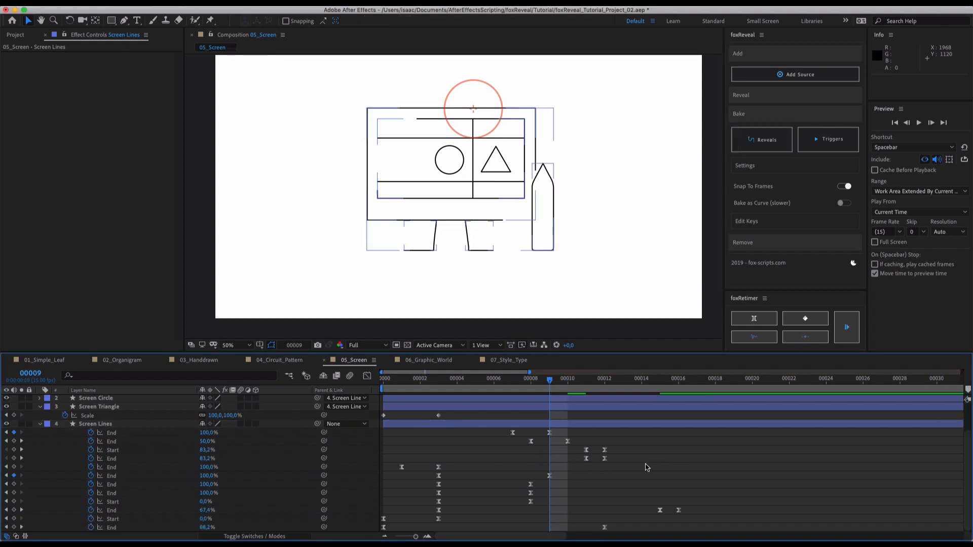
key(Page_Down)
key(Page_Down)
key(Page_Down)
key(Page_Down)
key(Page_Down)
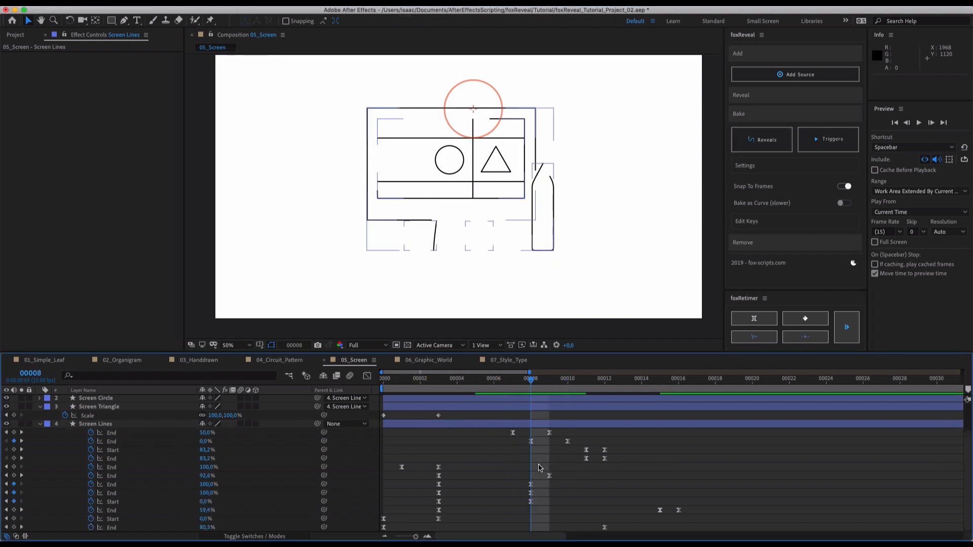
key(Page_Up)
key(Page_Up)
key(Page_Up)
key(Page_Up)
key(Page_Up)
key(Page_Up)
key(Page_Up)
key(Page_Up)
key(Page_Up)
key(Page_Down)
key(Page_Down)
key(Page_Down)
key(Page_Down)
key(Page_Down)
key(Page_Down)
key(Page_Down)
key(Page_Down)
key(Page_Down)
key(Page_Down)
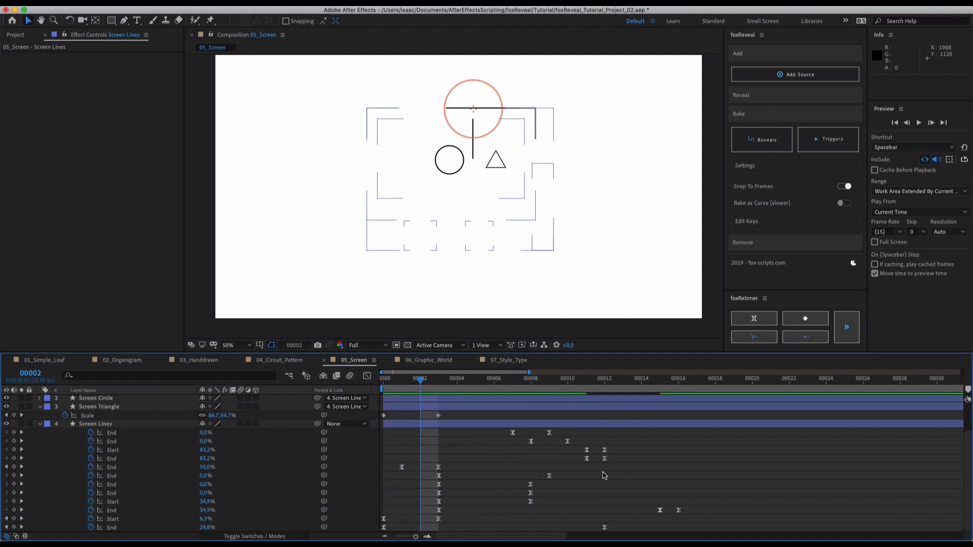
key(Page_Down)
key(Page_Down)
key(Page_Down)
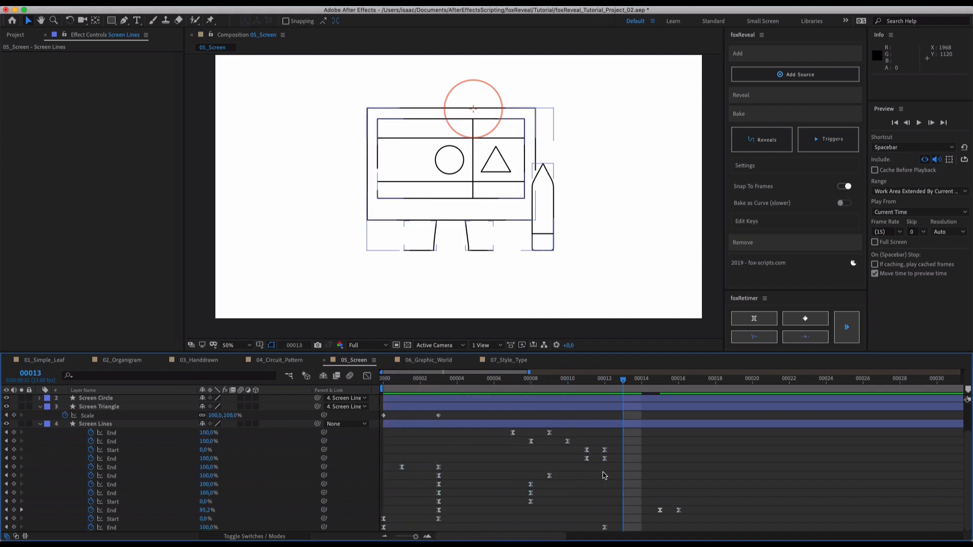
Turn off Snap To Frames and undo the snapped bake of the Screen Lines path reveals.
click(844, 189)
click(843, 188)
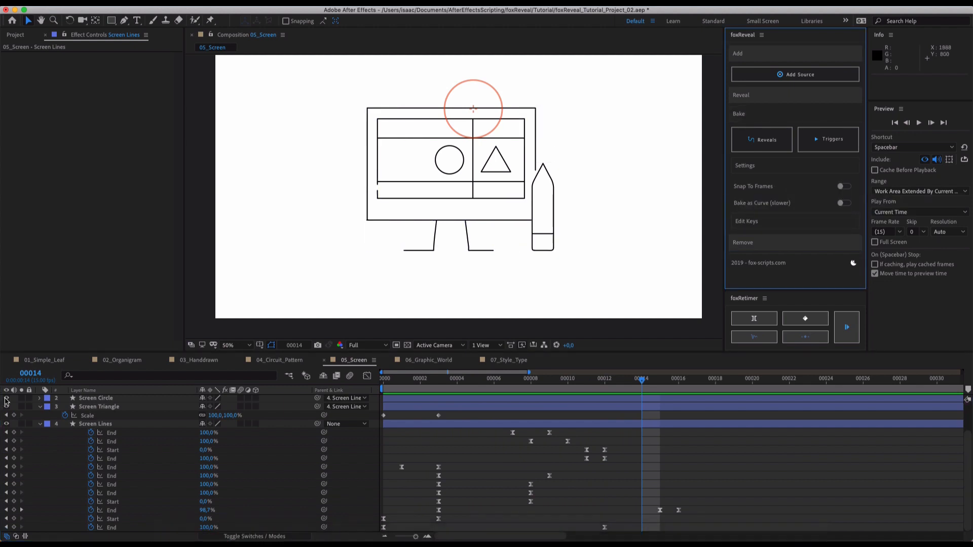
click(105, 424)
scroll(127, 431, up, 4)
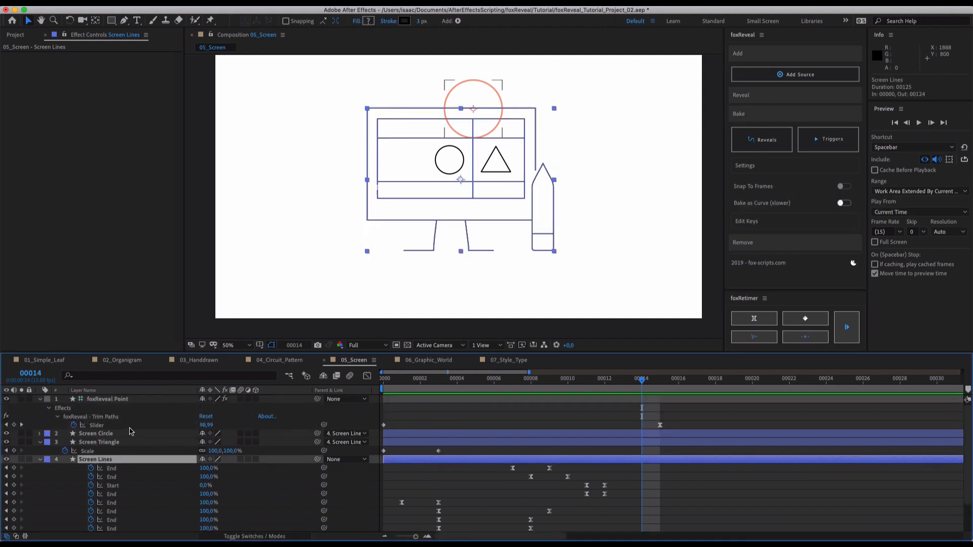
click(130, 427)
key(super+z)
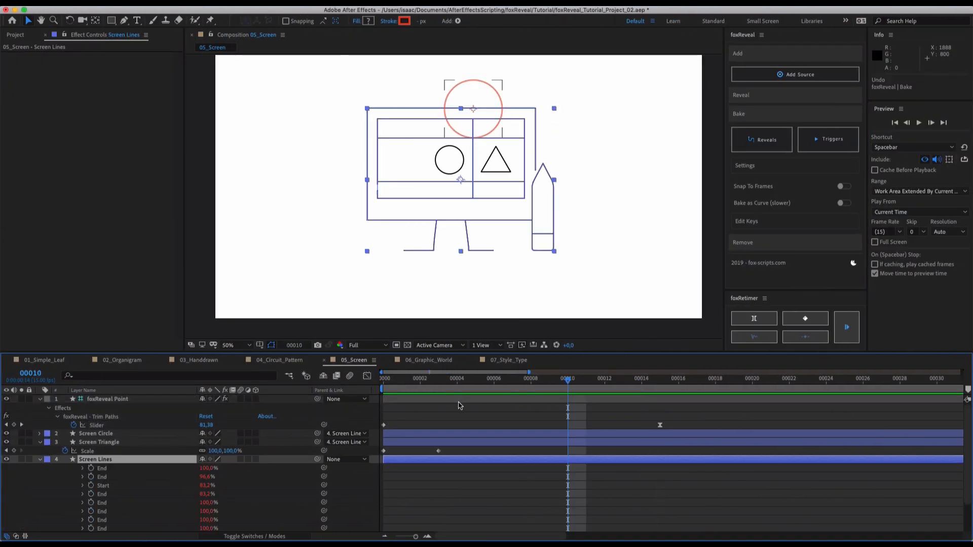
click(599, 423)
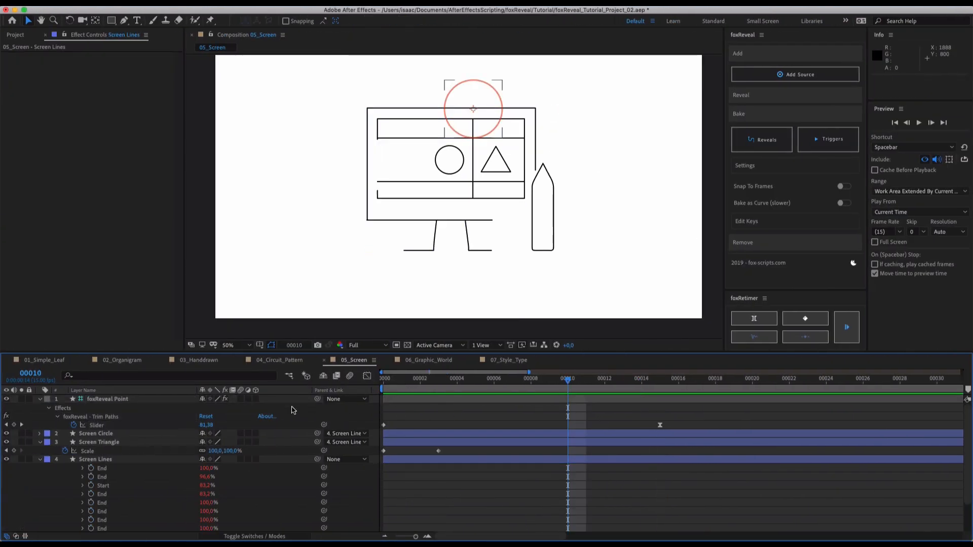
Open the foxReveal Point Slider's value graph, extend the frame 15 keyframe's incoming ease to about frame 4, and preview the reveal.
click(155, 428)
click(367, 376)
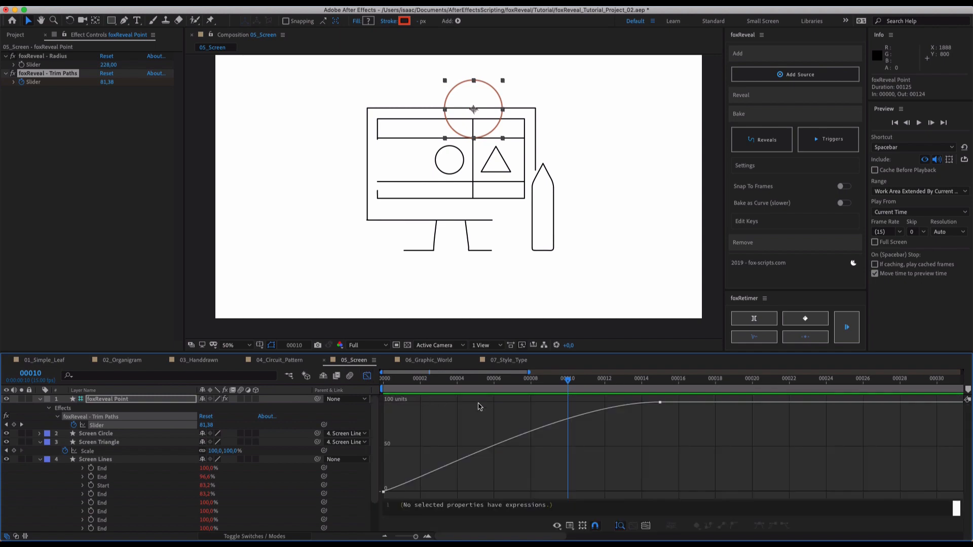
drag(696, 426, 632, 395)
drag(568, 403, 459, 402)
click(676, 380)
key(space)
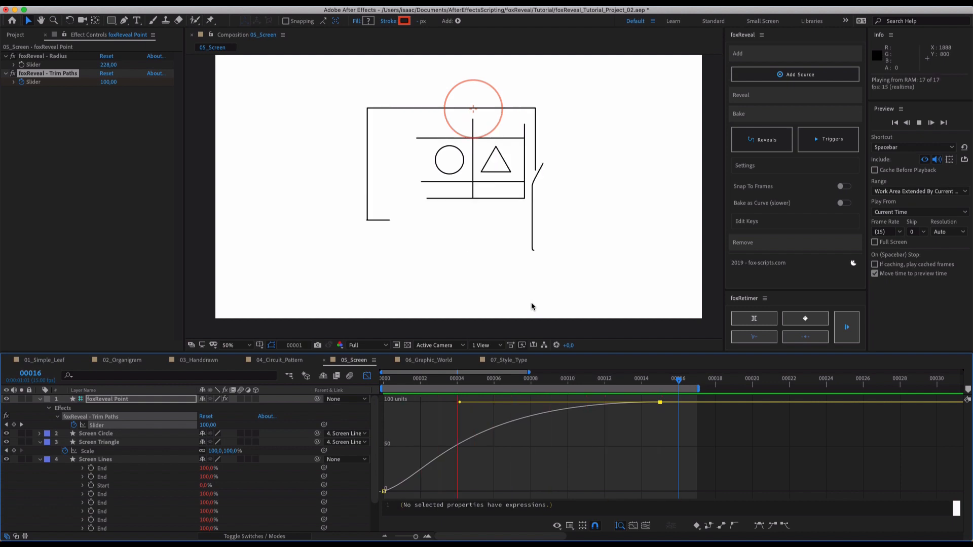
click(667, 418)
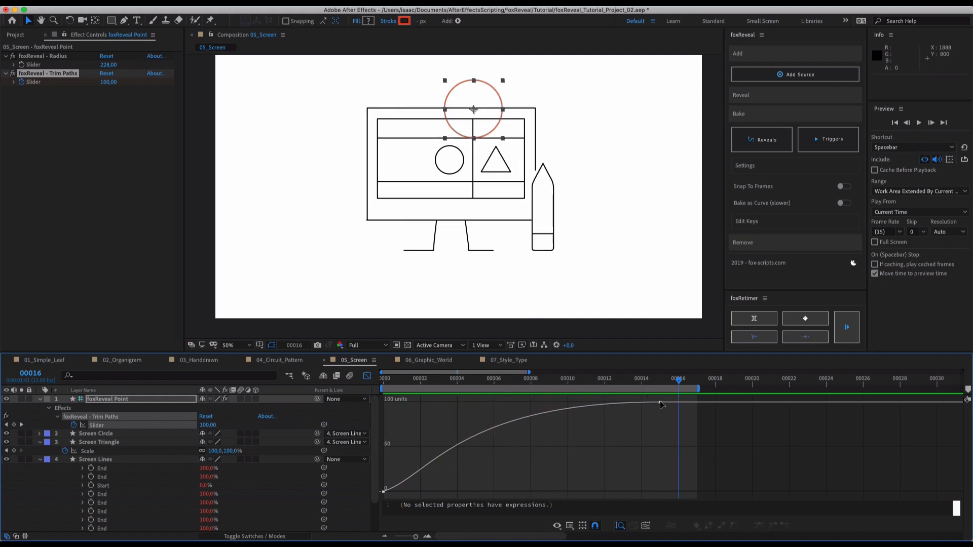
Add a Slider keyframe at frame 7 and move the frame 15 keyframe to frame 28, extending its incoming ease to about frame 15.
click(510, 423)
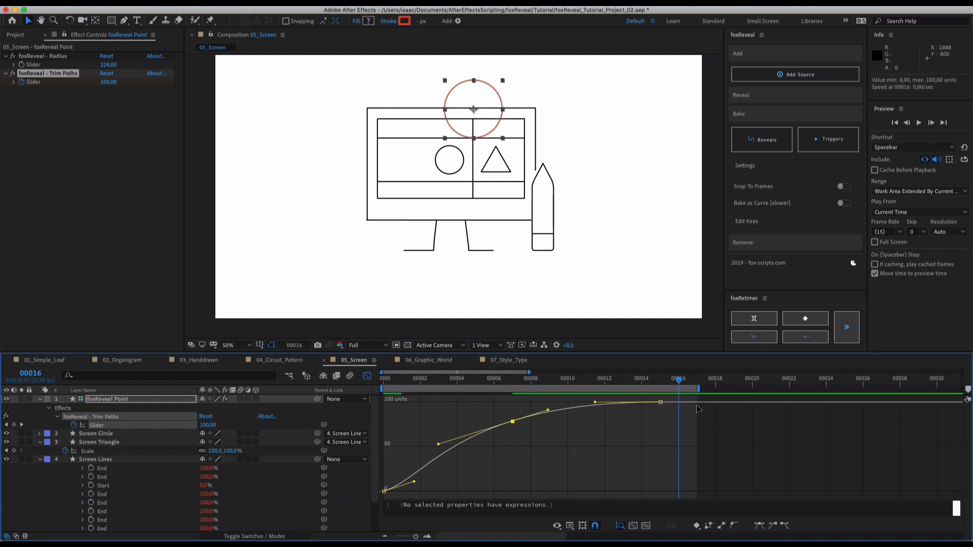
drag(660, 403, 900, 418)
drag(605, 401, 581, 418)
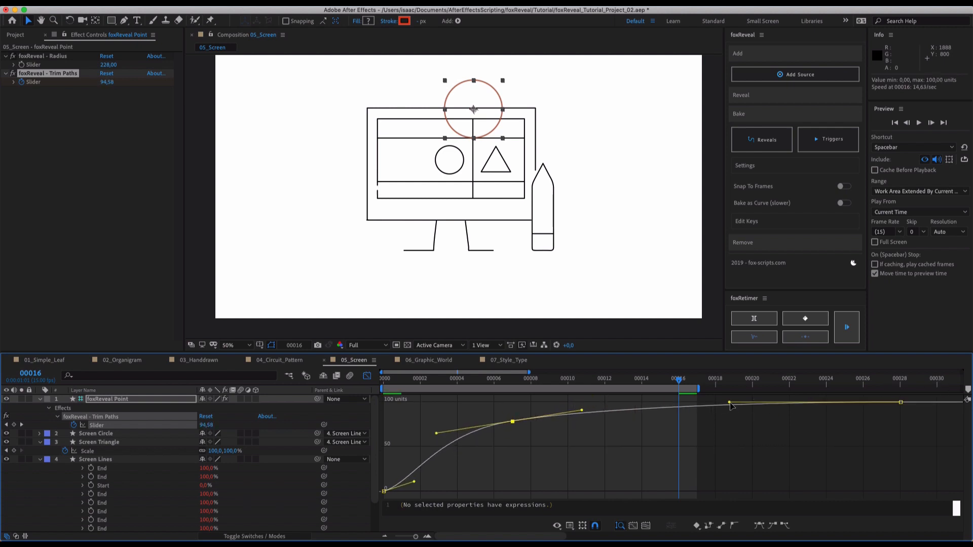
drag(730, 403, 661, 403)
Play the reveal through frame 29 and zoom in on the inner screen outline to examine how its last gap closes.
drag(900, 381, 918, 381)
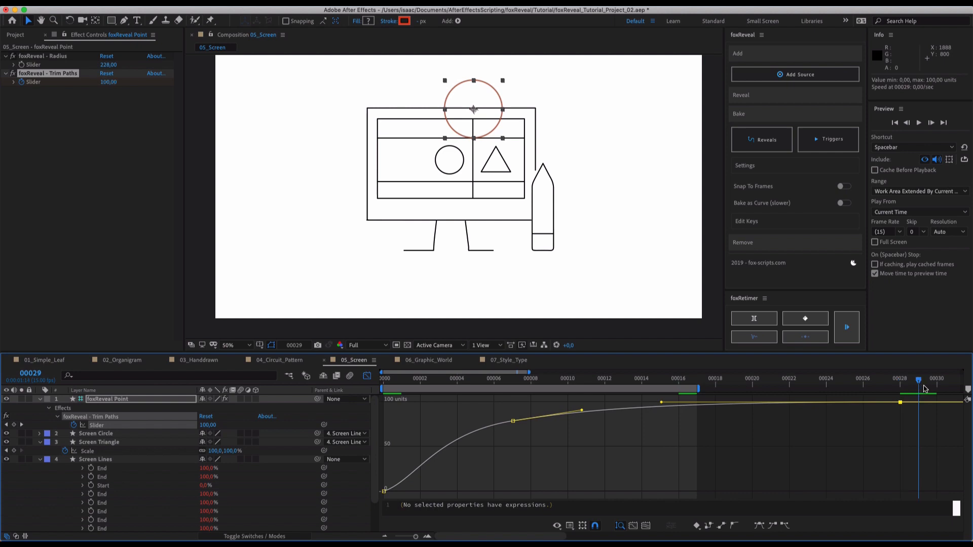
key(space)
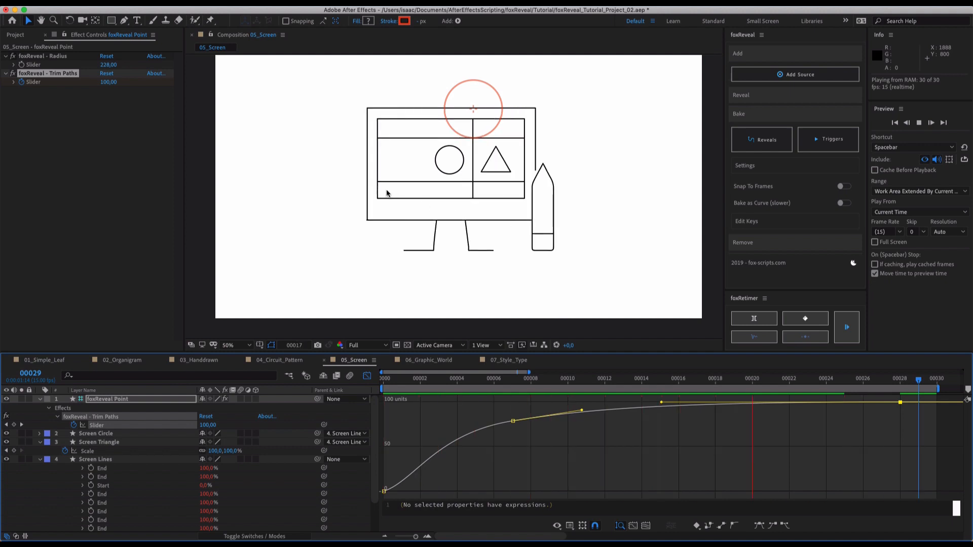
key(period)
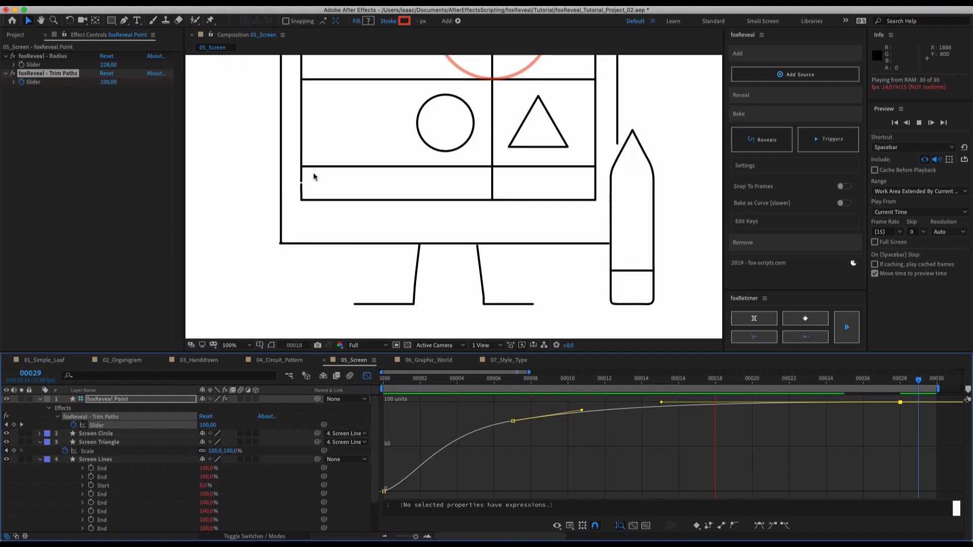
drag(305, 181, 366, 209)
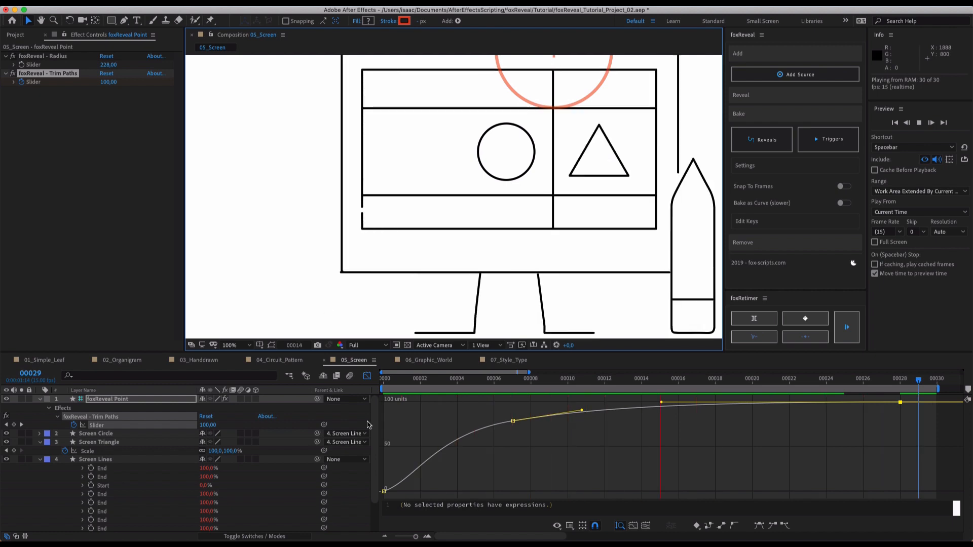
key(space)
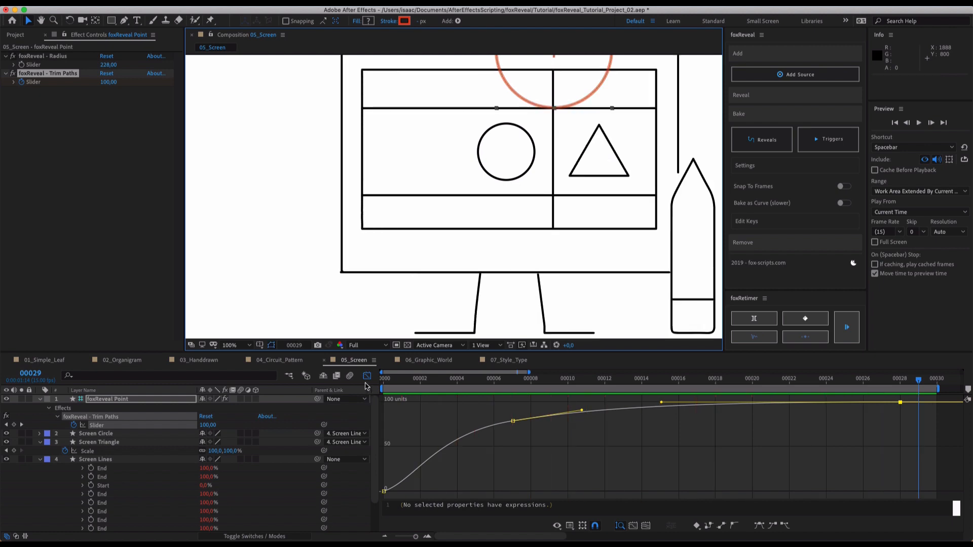
Bake the Screen Lines path reveals and display the resulting keyframes in the layer bar view.
click(145, 461)
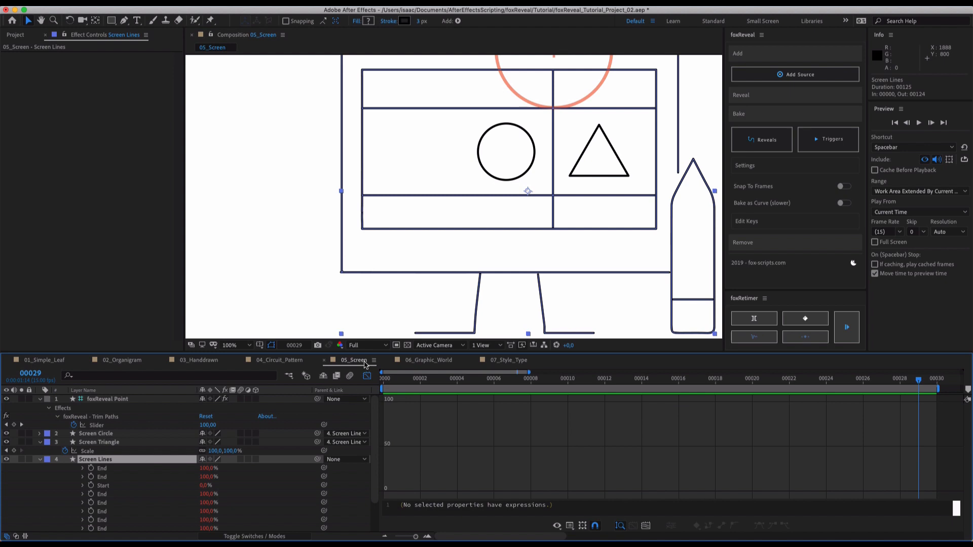
click(778, 139)
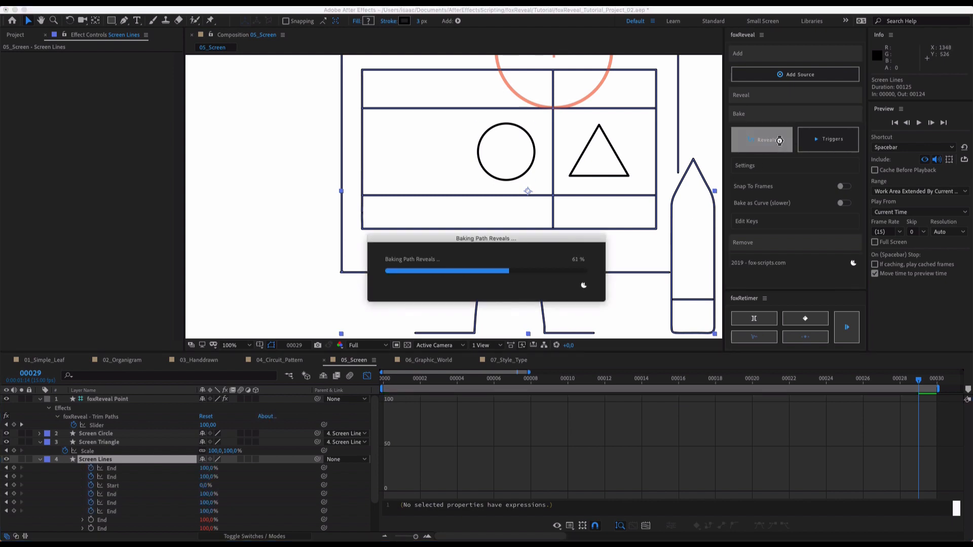
click(367, 377)
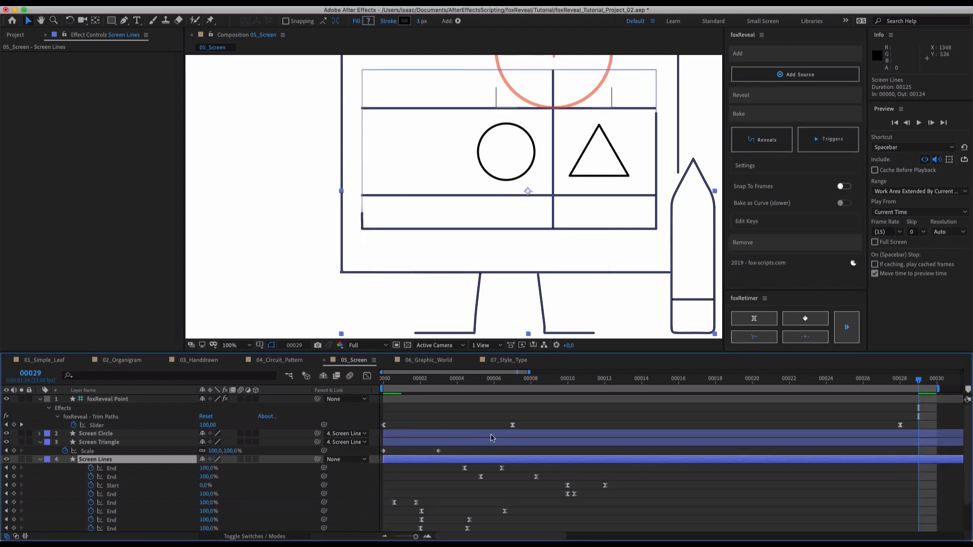
Examine the baked Start and End keyframes over the whole timeline and play the baked reveal through frame 106.
scroll(591, 482, down, 1)
scroll(591, 483, down, 1)
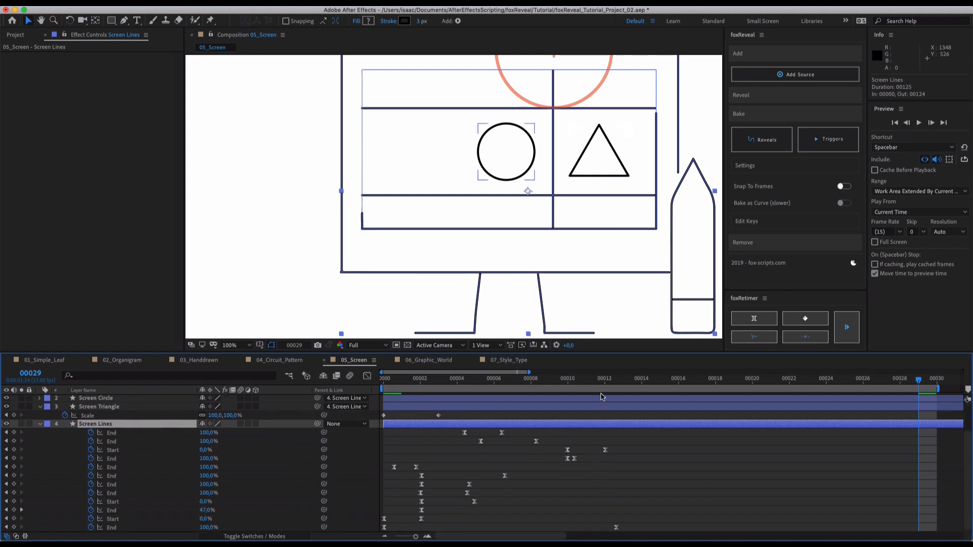
scroll(608, 430, up, 2)
drag(415, 536, 383, 541)
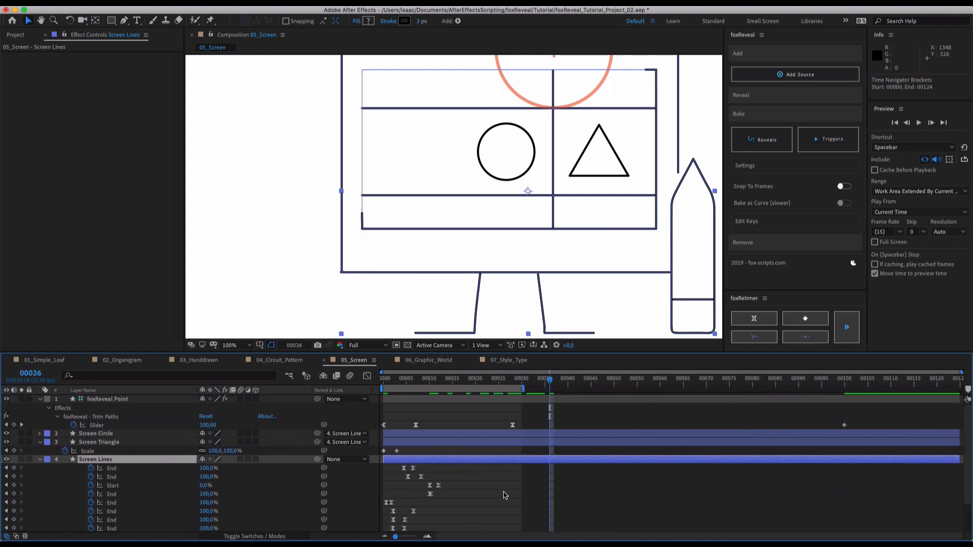
scroll(504, 495, down, 1)
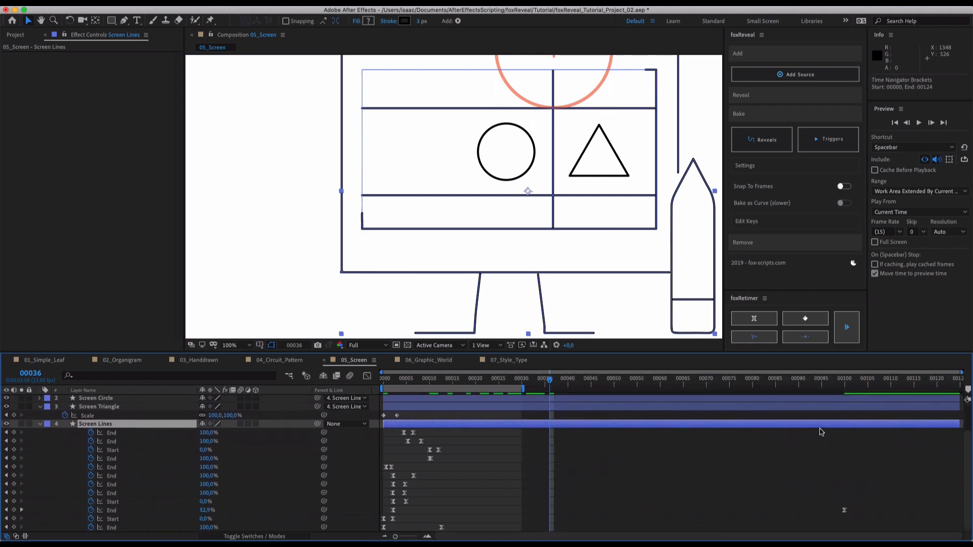
scroll(811, 476, up, 1)
scroll(846, 441, down, 1)
drag(743, 382, 873, 389)
key(space)
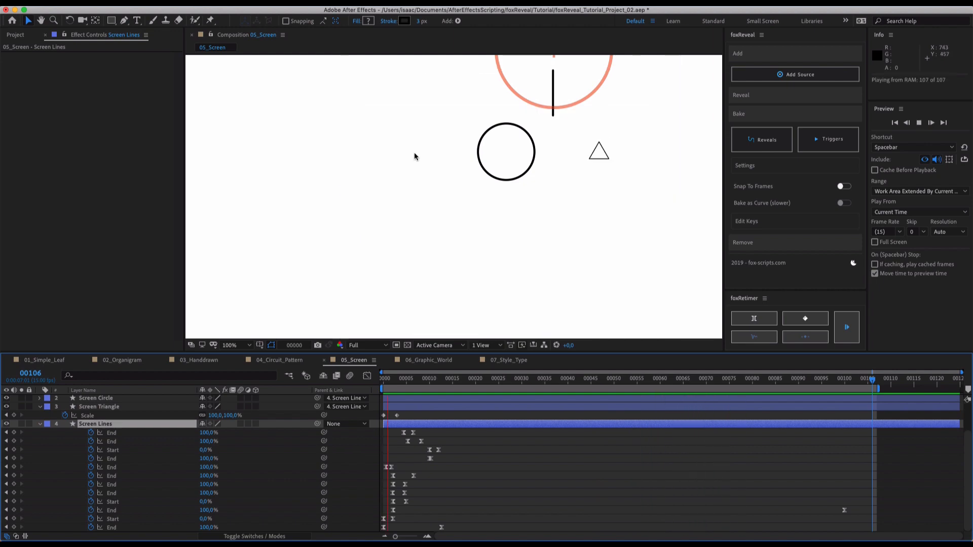
key(space)
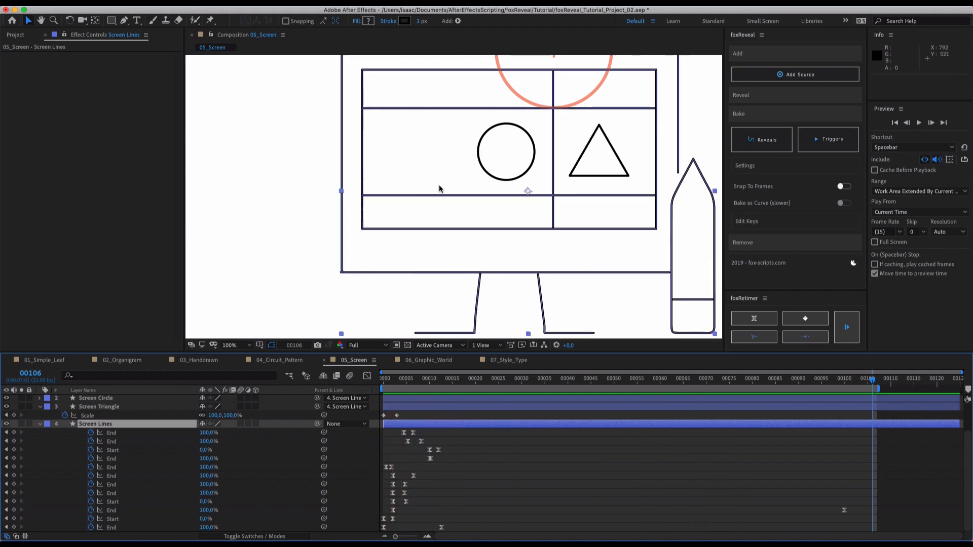
Undo the bake of the Screen Lines path reveals and play the unbaked reveal through frame 109 for comparison.
key(super+z)
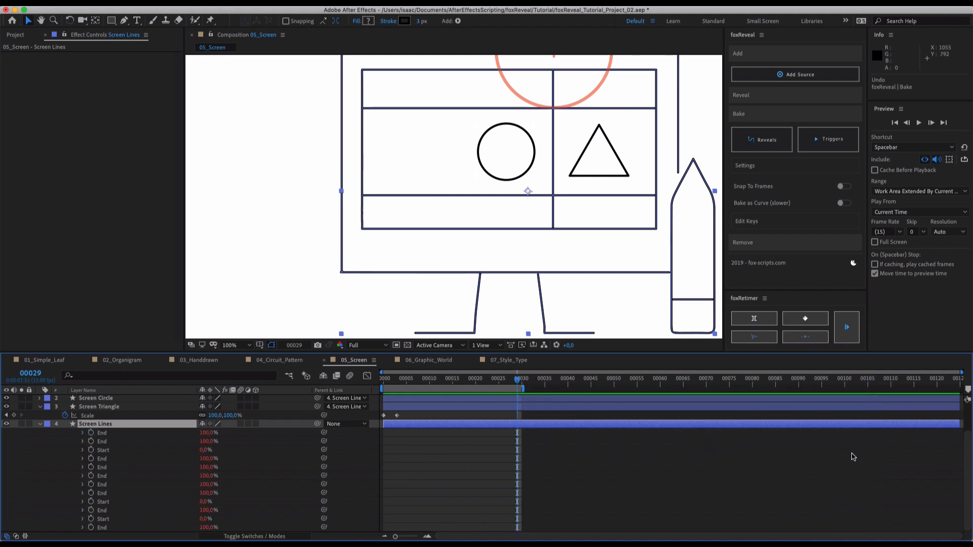
click(884, 383)
key(space)
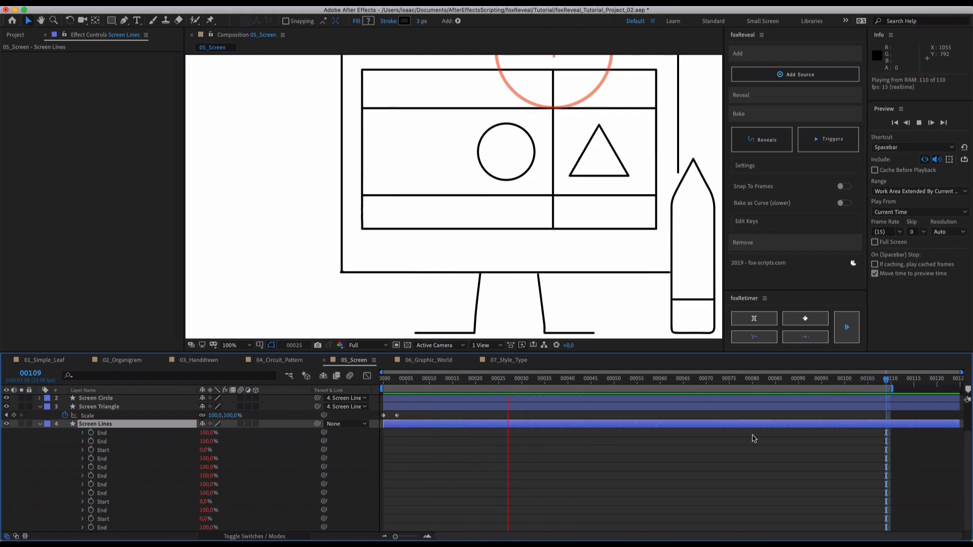
key(space)
Turn on Bake as Curve and bake the Screen Lines path reveals again.
scroll(689, 441, up, 5)
mouse_move(452, 385)
mouse_down()
mouse_move(464, 385)
mouse_move(399, 386)
mouse_move(457, 384)
mouse_up()
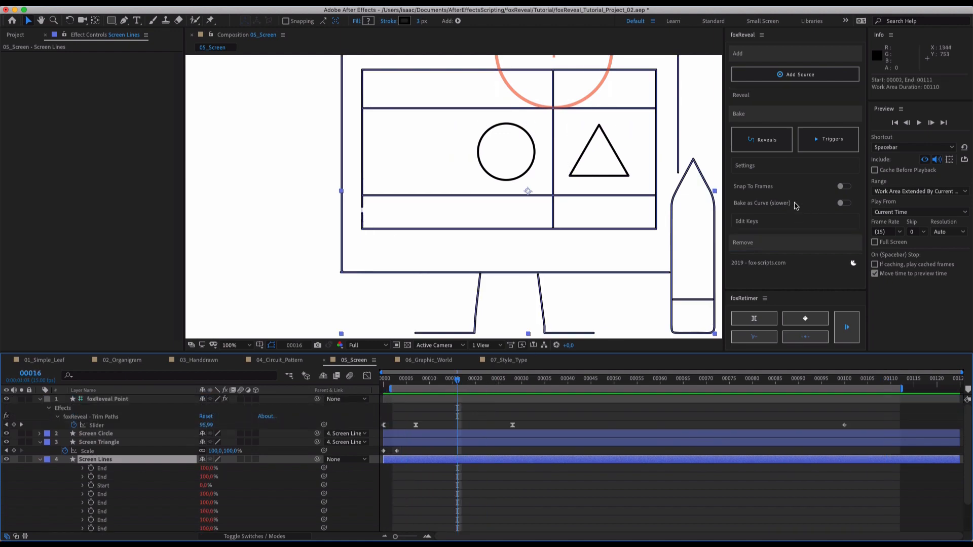
click(843, 202)
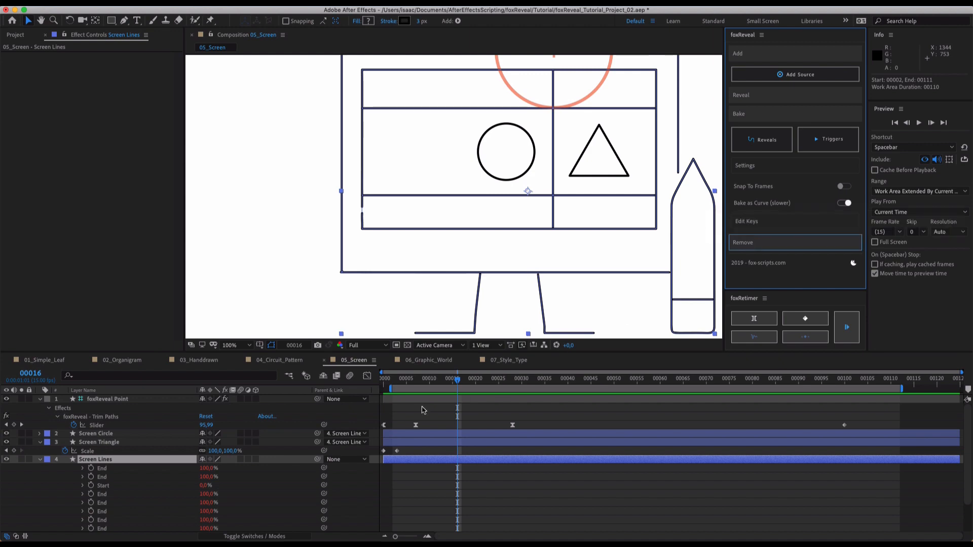
click(776, 150)
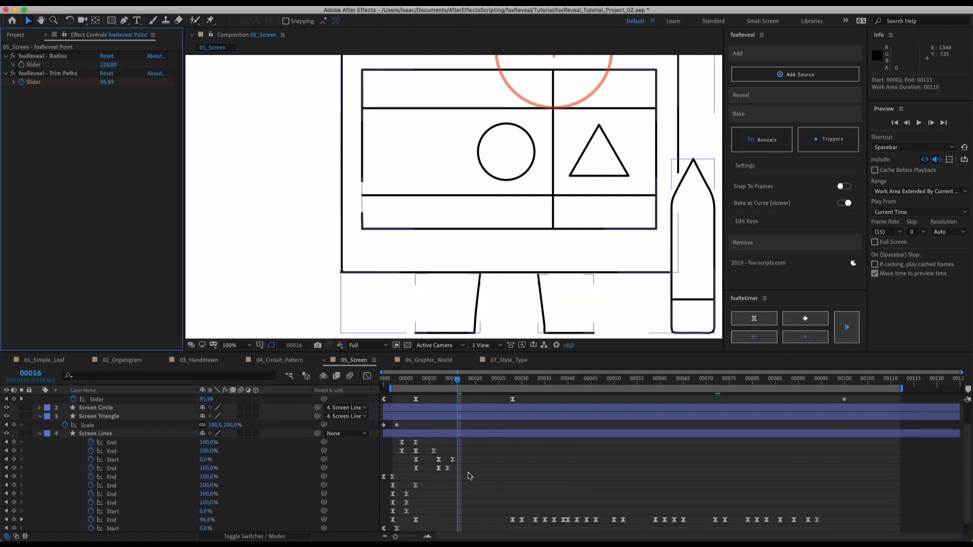
Examine the curve-baked Start and End keyframes of Screen Lines and play the reveal from frame 0.
scroll(525, 476, down, 3)
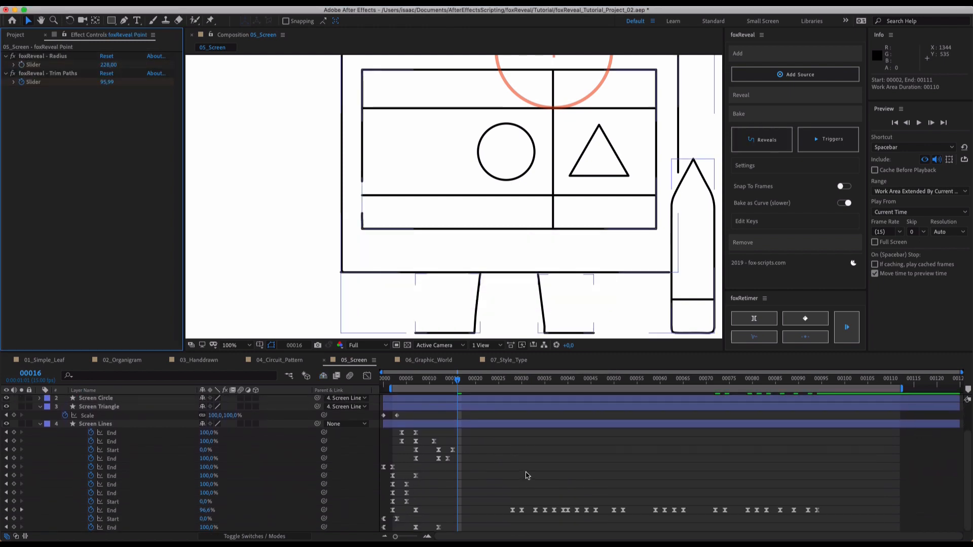
drag(510, 380, 497, 402)
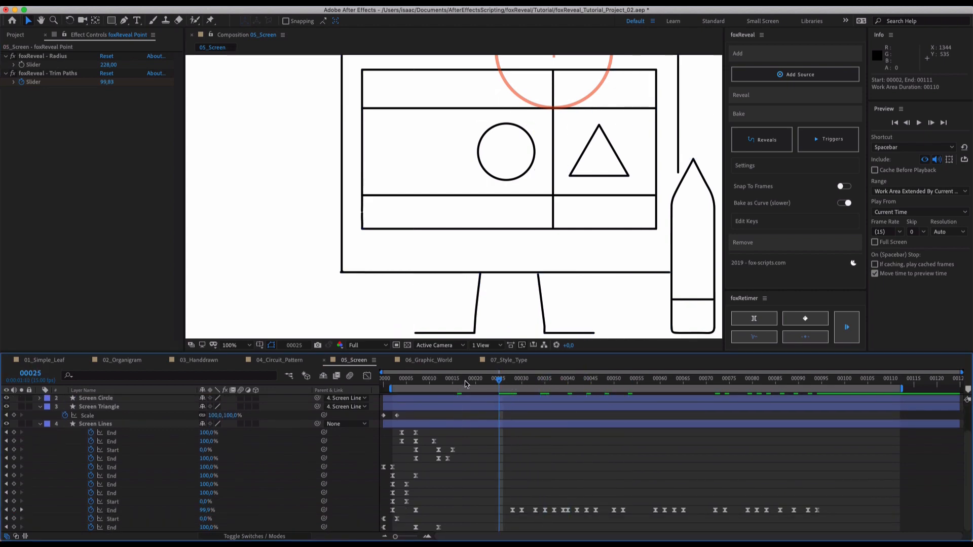
drag(388, 390, 383, 389)
key(space)
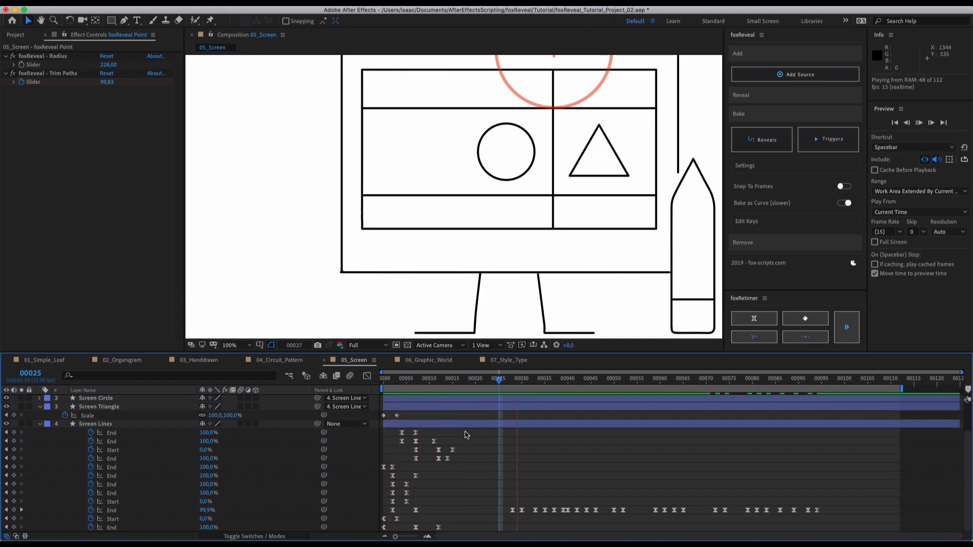
key(space)
Show the value graph of the densely keyframed Screen Lines End property and play the reveal to examine its curve.
click(139, 510)
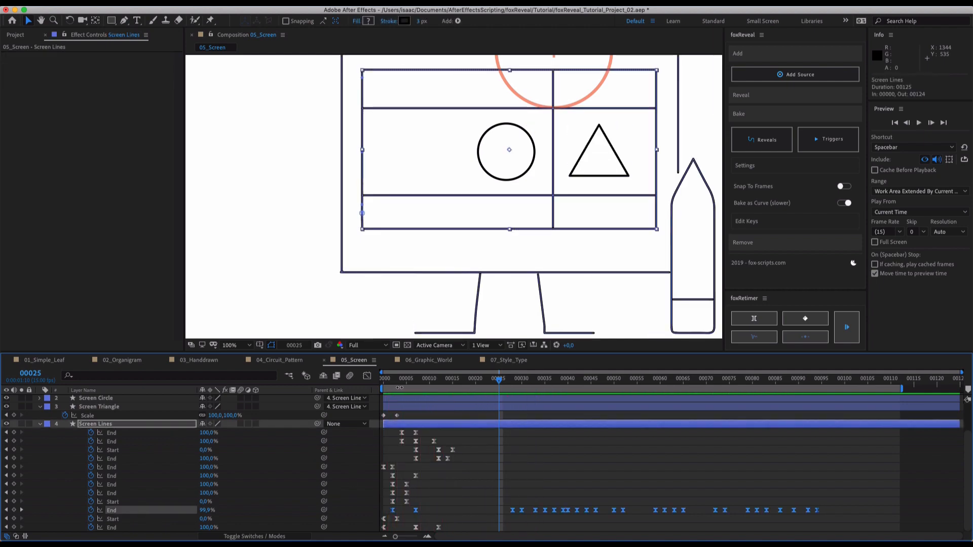
click(367, 376)
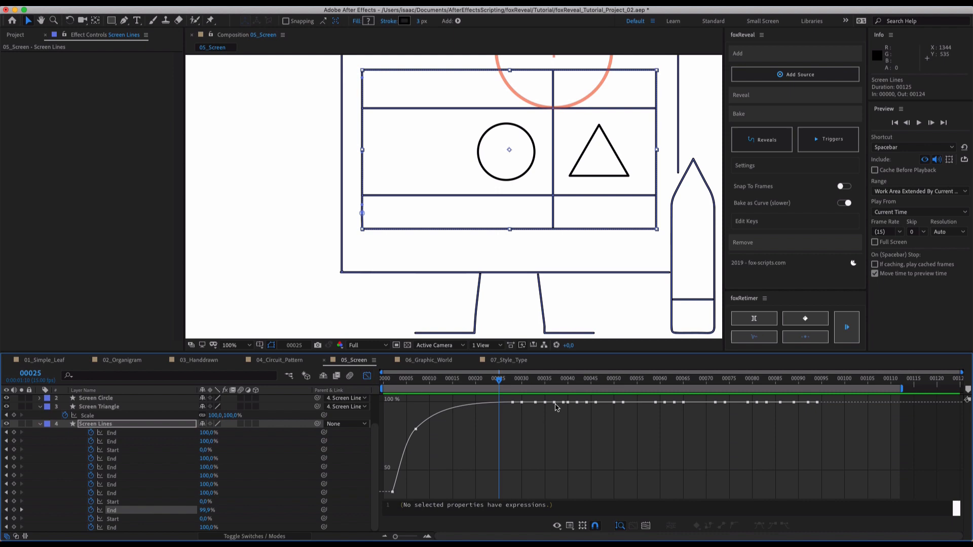
drag(551, 384, 563, 430)
drag(625, 422, 483, 465)
key(space)
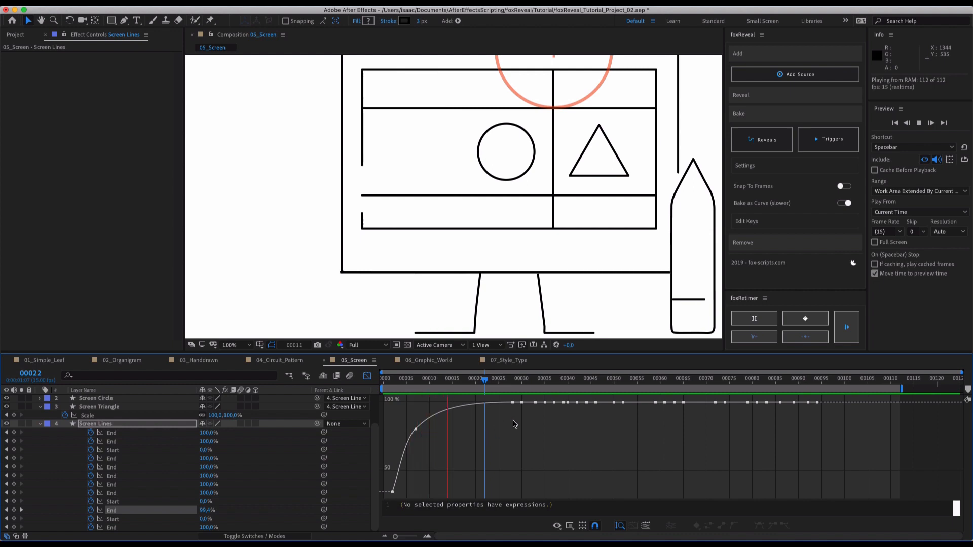
key(space)
Delete the redundant End keyframes after about frame 33 and preview the thinned-out curve.
drag(537, 416, 958, 395)
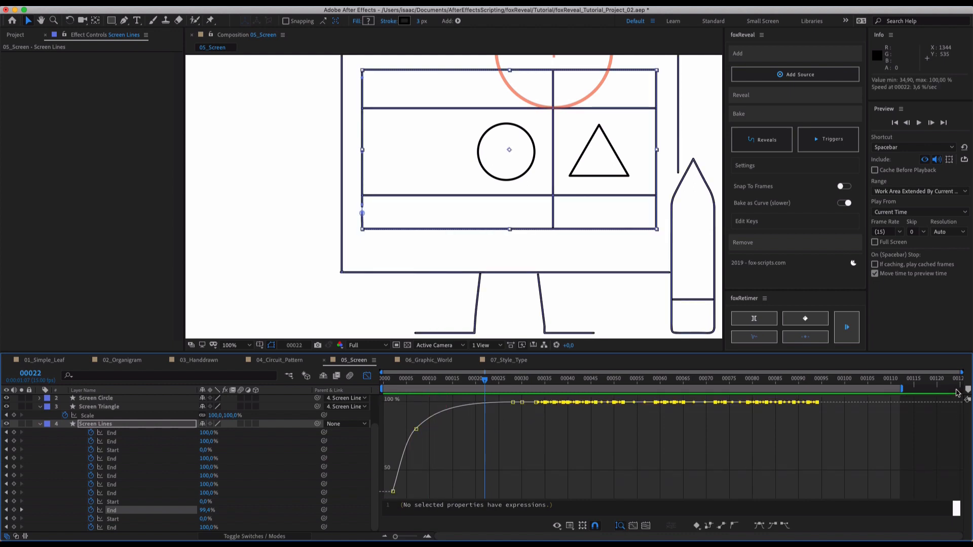
key(Delete)
key(space)
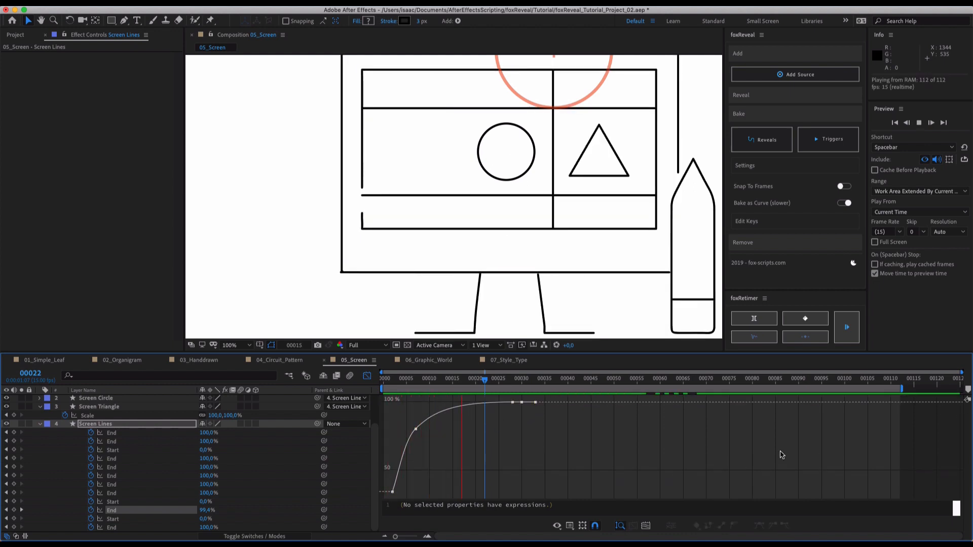
key(space)
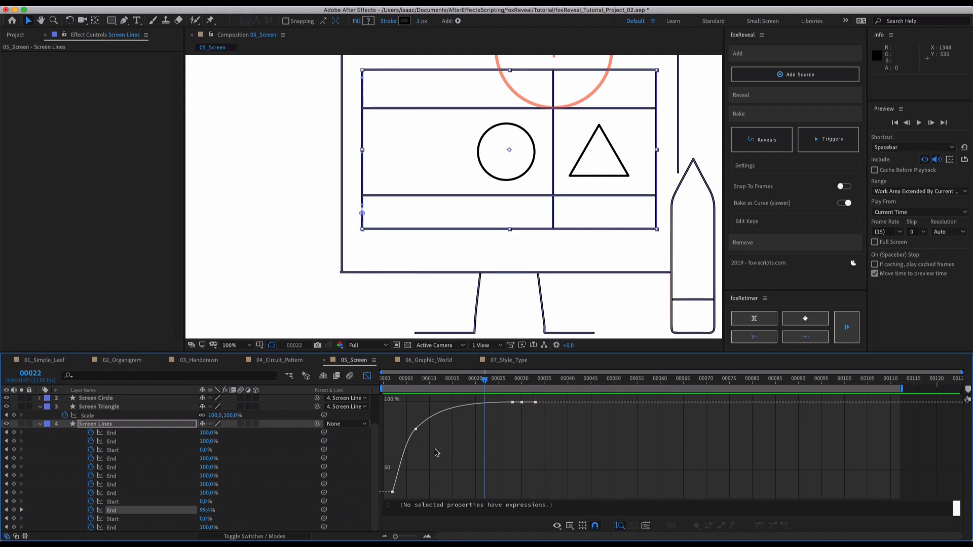
Undo the keyframe deletion and the curve bake of the Screen Lines path reveals, returning to the layer bar view.
key(super+z)
key(super+z)
key(super+z)
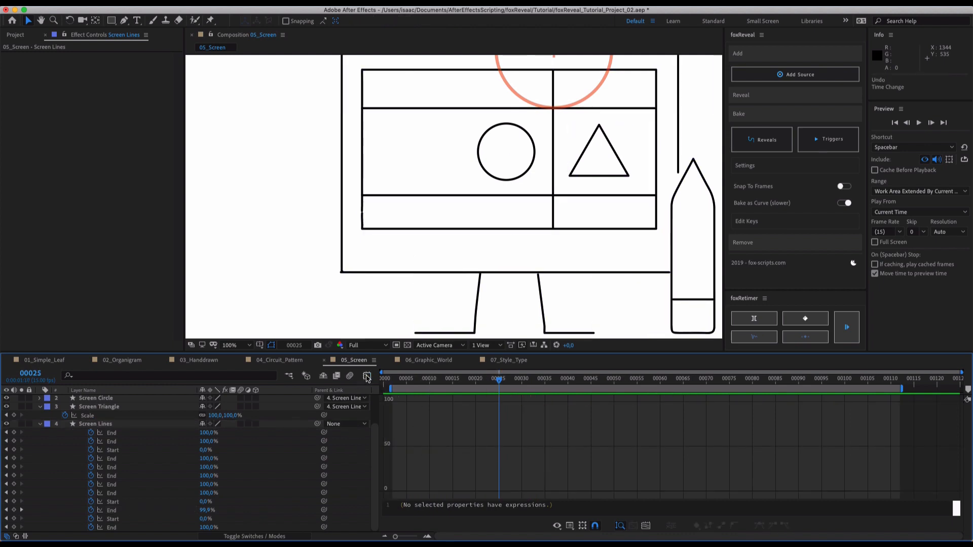
click(366, 376)
scroll(541, 432, up, 4)
scroll(500, 430, down, 4)
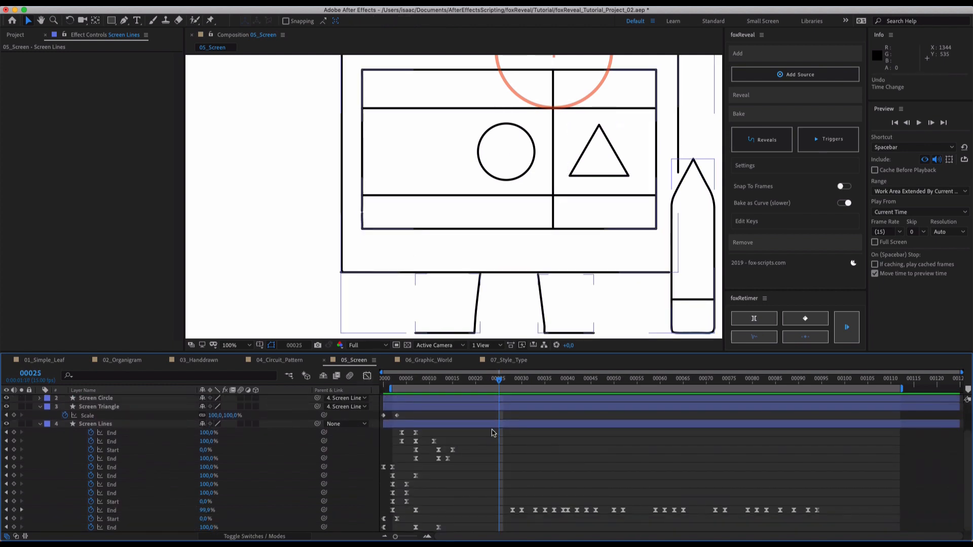
key(super+z)
scroll(500, 470, up, 4)
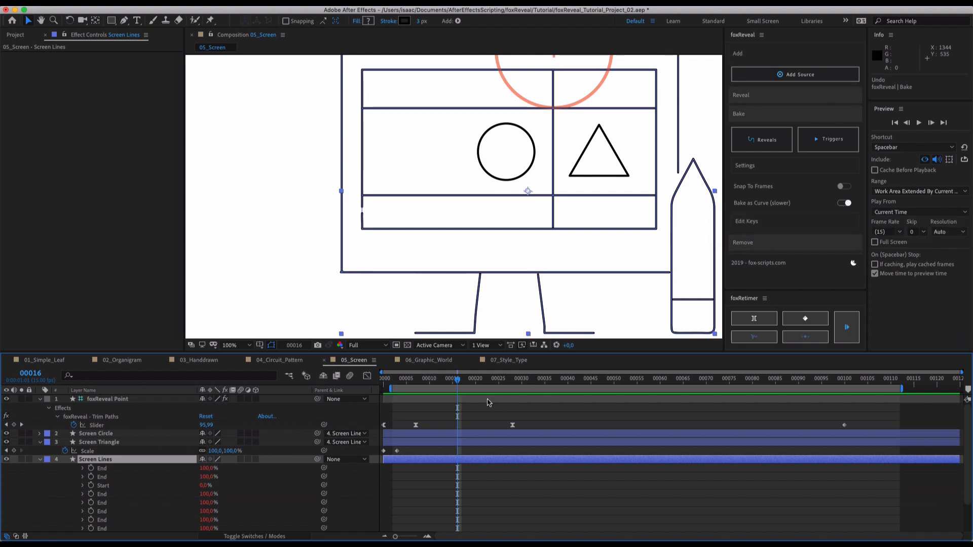
Delete the last keyframe, near frame 100, of foxReveal Point's Trim Paths slider and check the reveal up to frame 21.
mouse_move(434, 381)
mouse_down()
mouse_move(399, 383)
mouse_move(443, 387)
mouse_up()
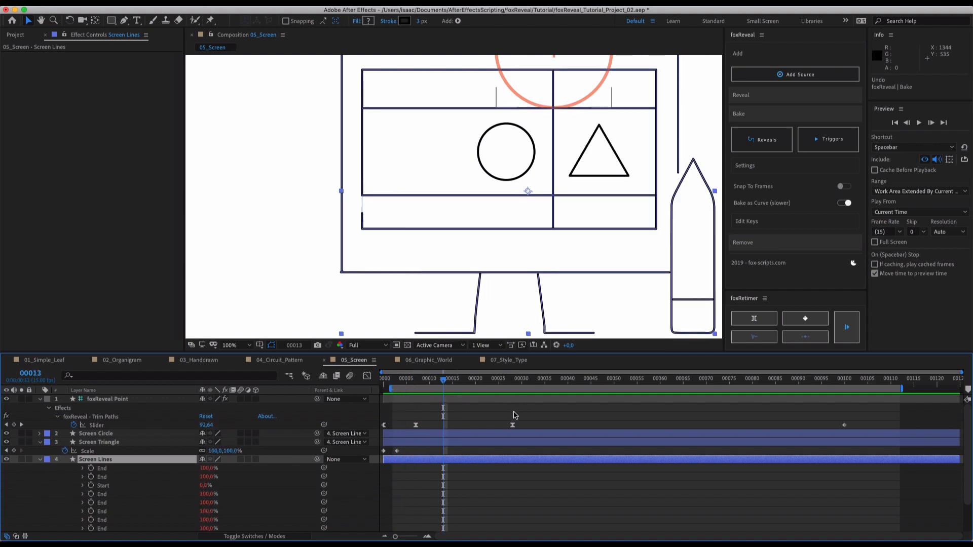
click(660, 416)
drag(604, 409, 858, 426)
key(Delete)
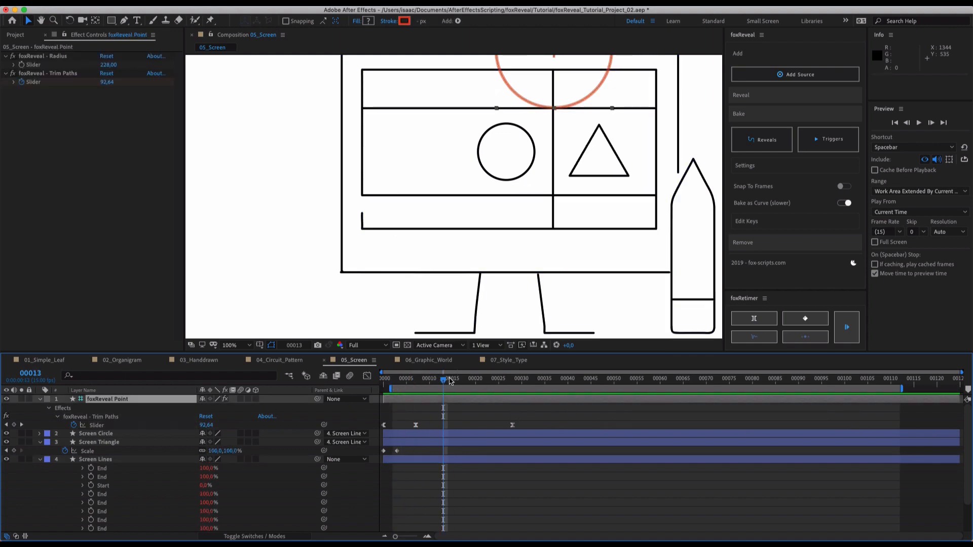
mouse_move(449, 381)
mouse_down()
mouse_move(499, 381)
mouse_move(384, 381)
mouse_move(467, 381)
mouse_move(480, 403)
mouse_up()
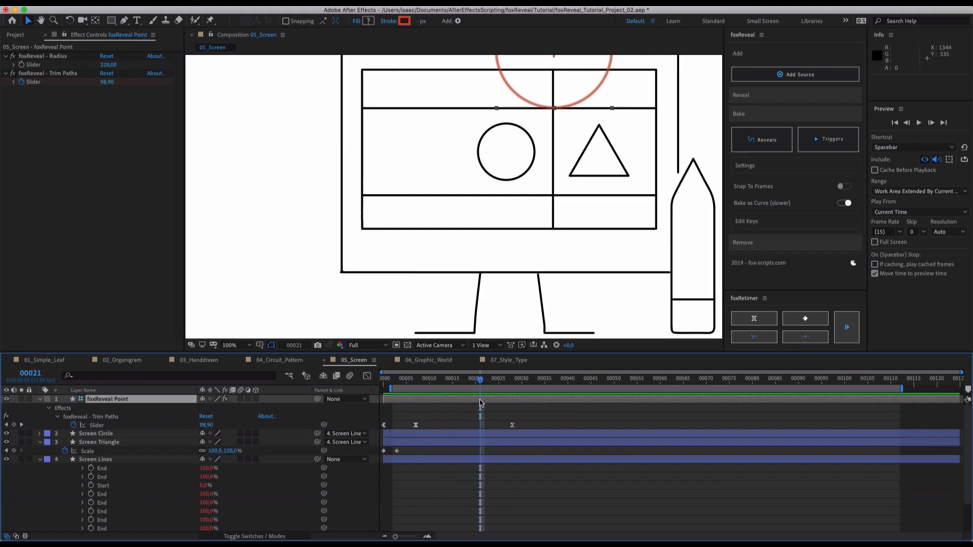
Bake the Screen Lines path reveals as curves and show the value graph of one End property.
click(473, 459)
click(761, 140)
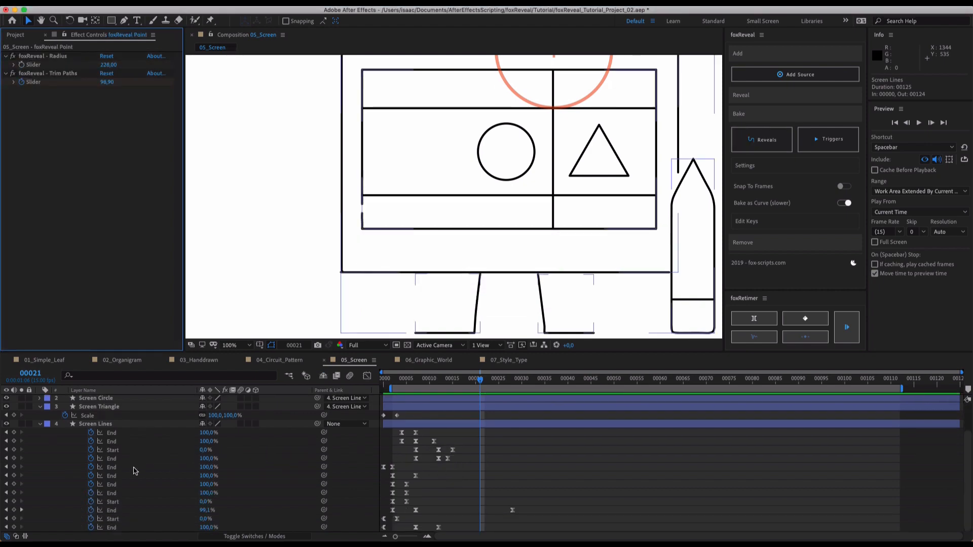
click(157, 459)
click(366, 376)
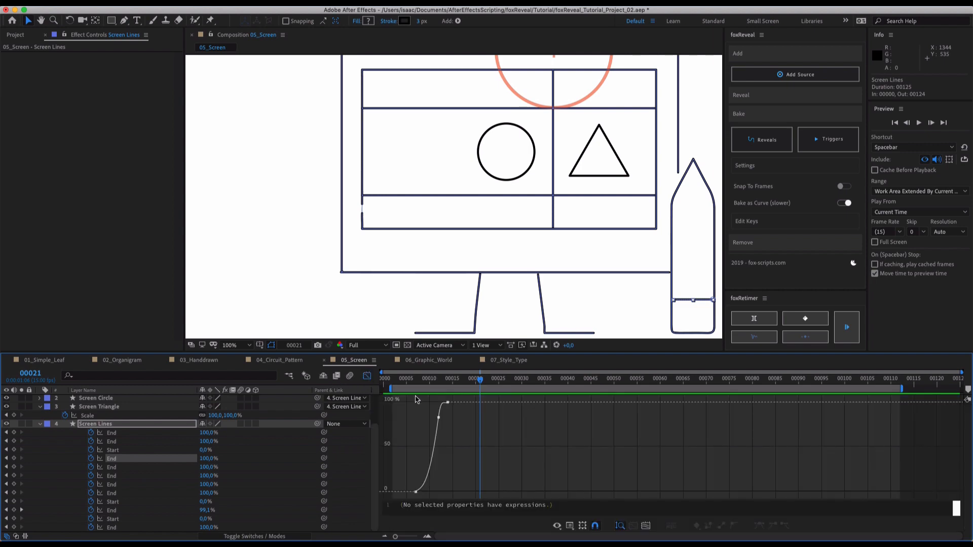
click(427, 537)
drag(528, 537, 466, 537)
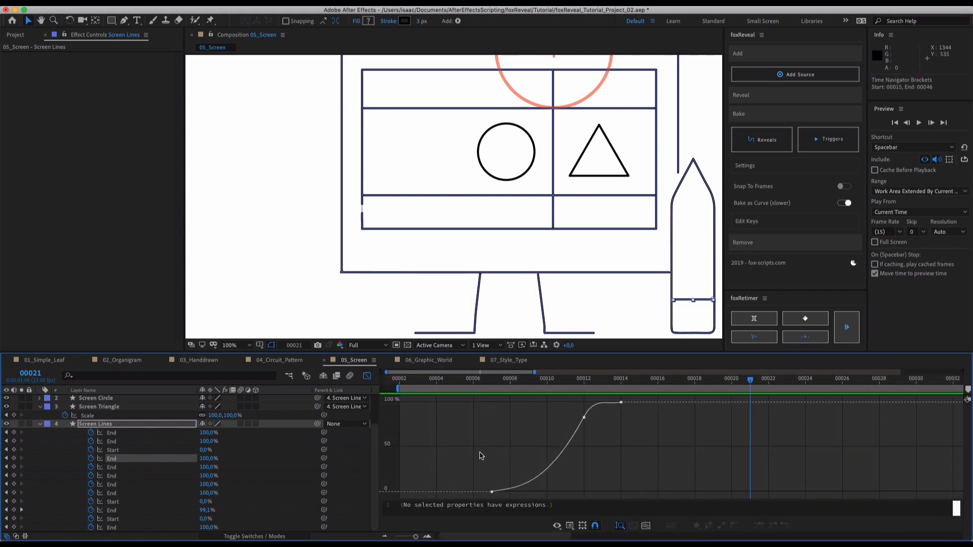
Examine the value graphs of further baked Start and End properties, then return to the layer bars and collapse Screen Lines.
click(142, 493)
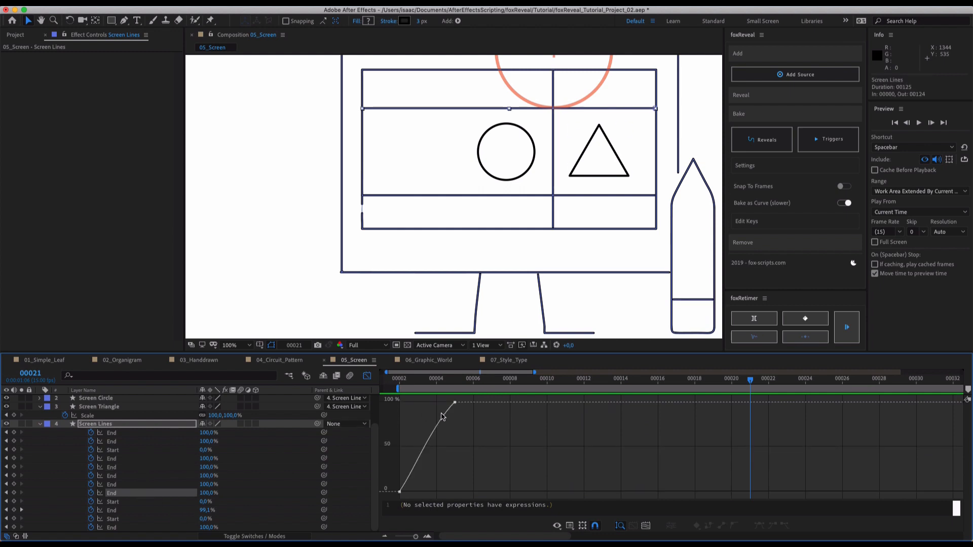
click(454, 380)
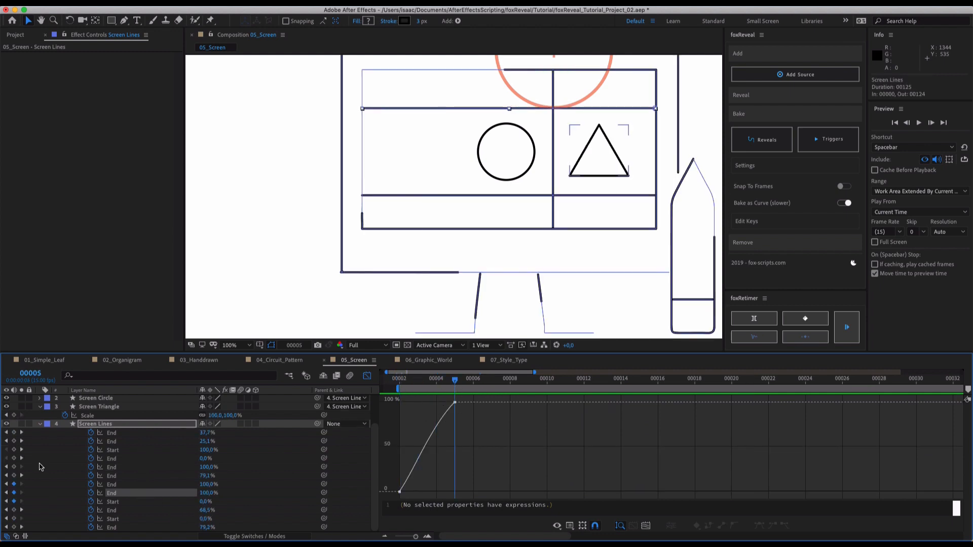
click(137, 502)
click(139, 510)
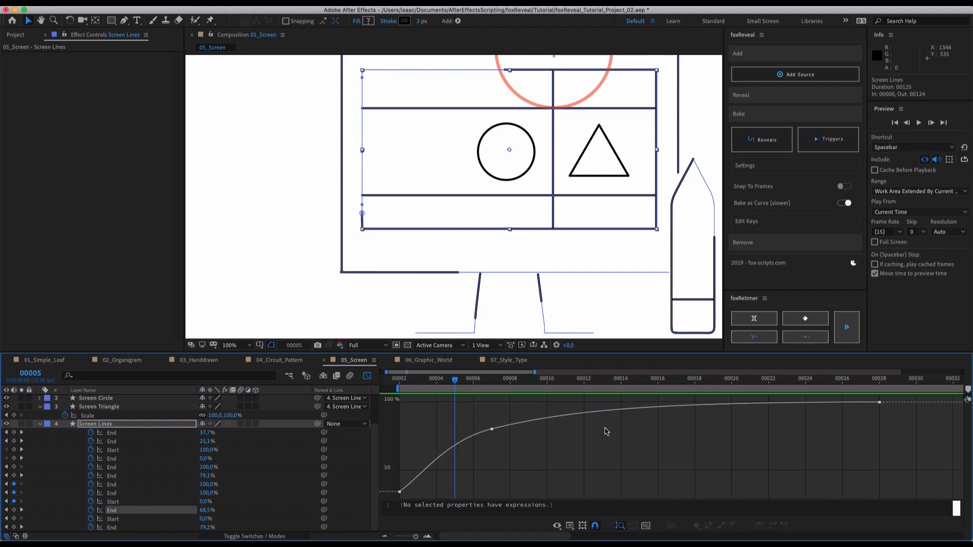
click(366, 376)
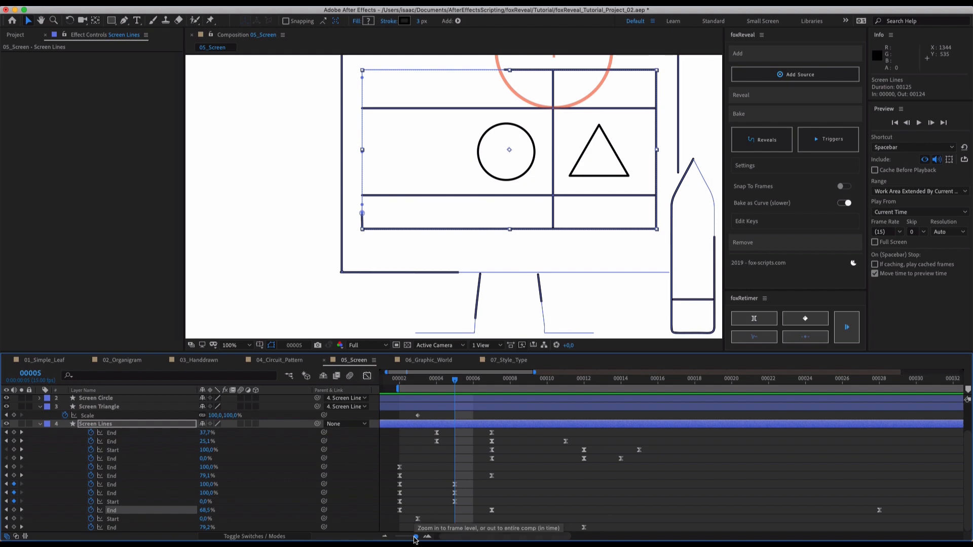
drag(415, 538, 406, 542)
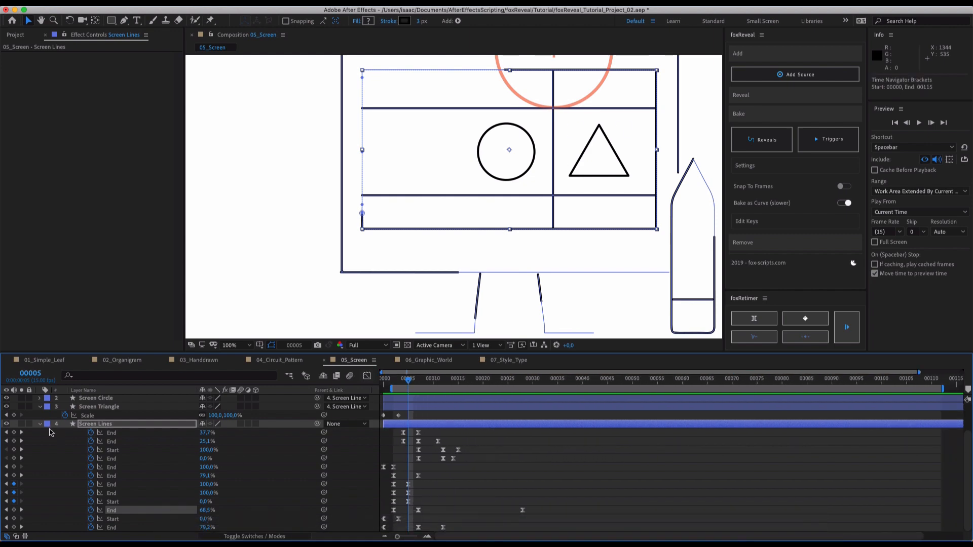
click(40, 424)
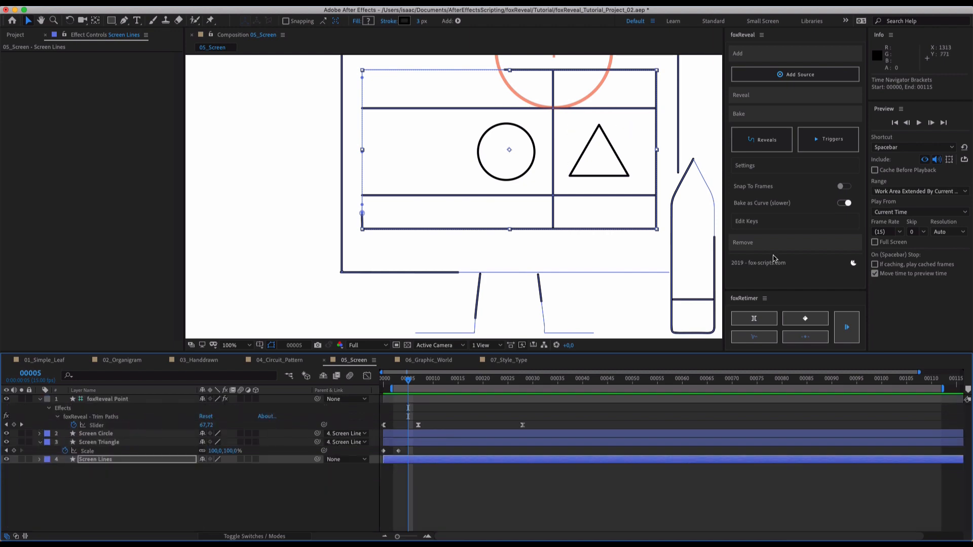
Turn off Bake as Curve in foxReveal's bake settings and collapse the settings.
click(759, 170)
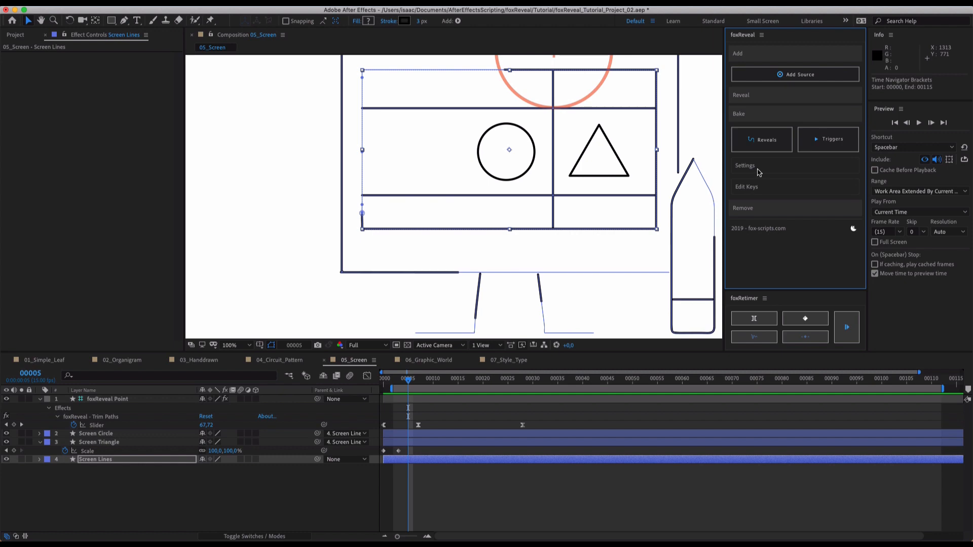
click(758, 170)
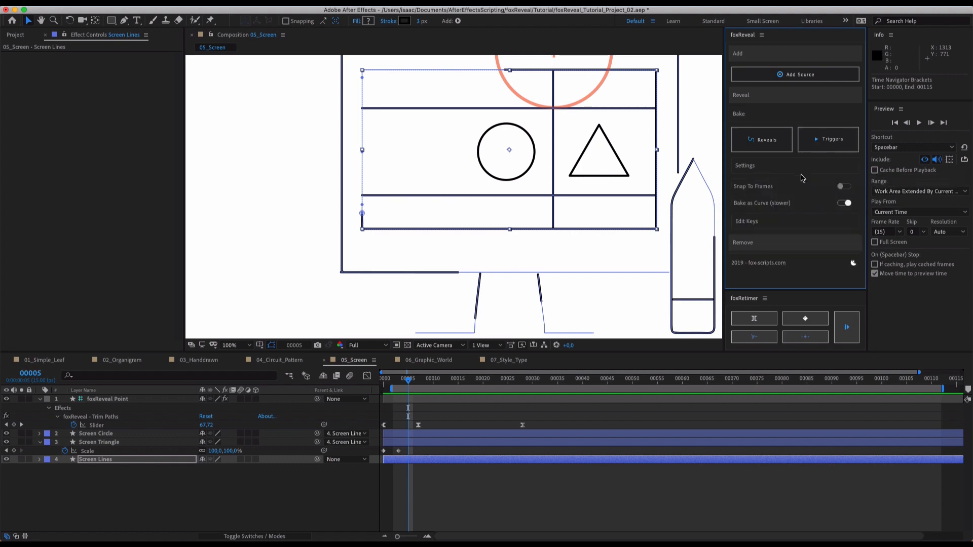
mouse_move(785, 204)
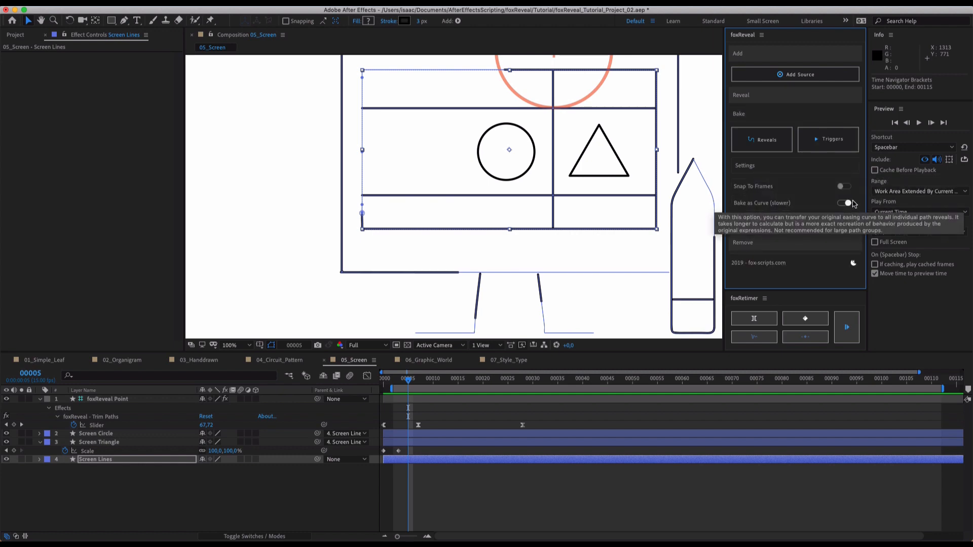
click(844, 203)
click(812, 168)
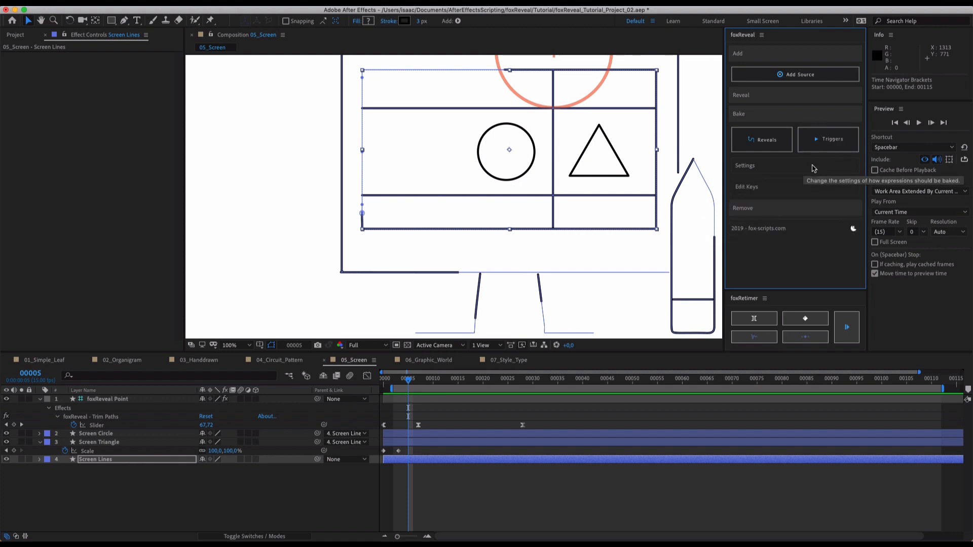
Expand foxReveal's Edit Keys options.
click(789, 192)
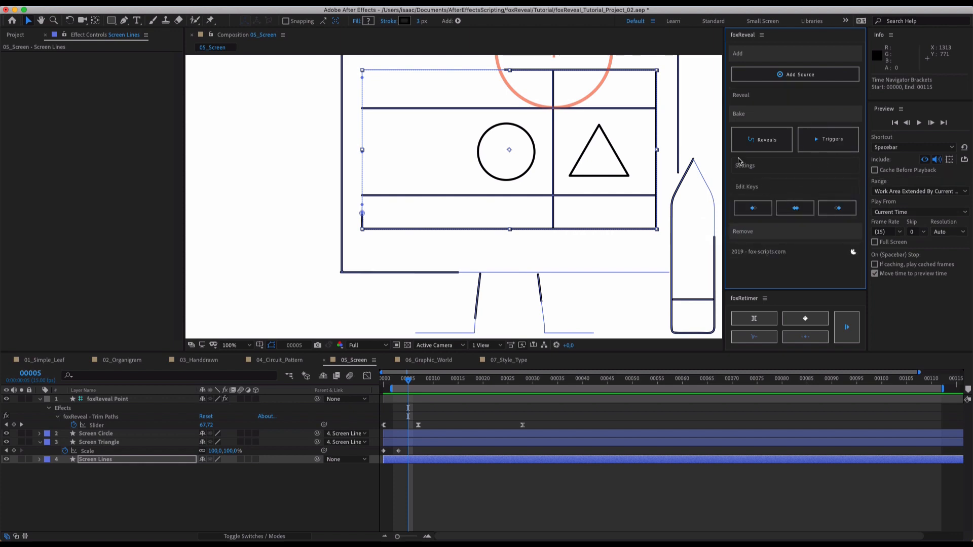
click(765, 193)
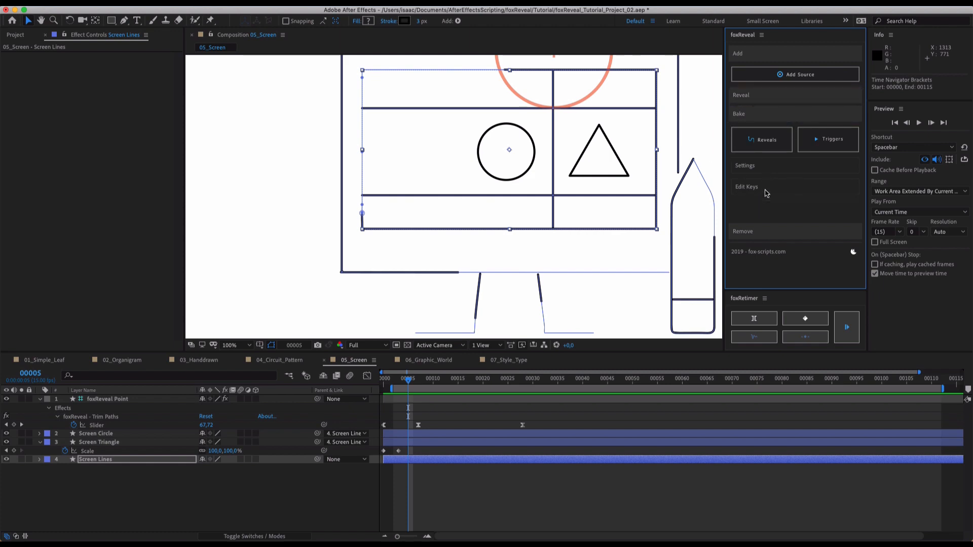
click(783, 191)
click(780, 191)
click(777, 190)
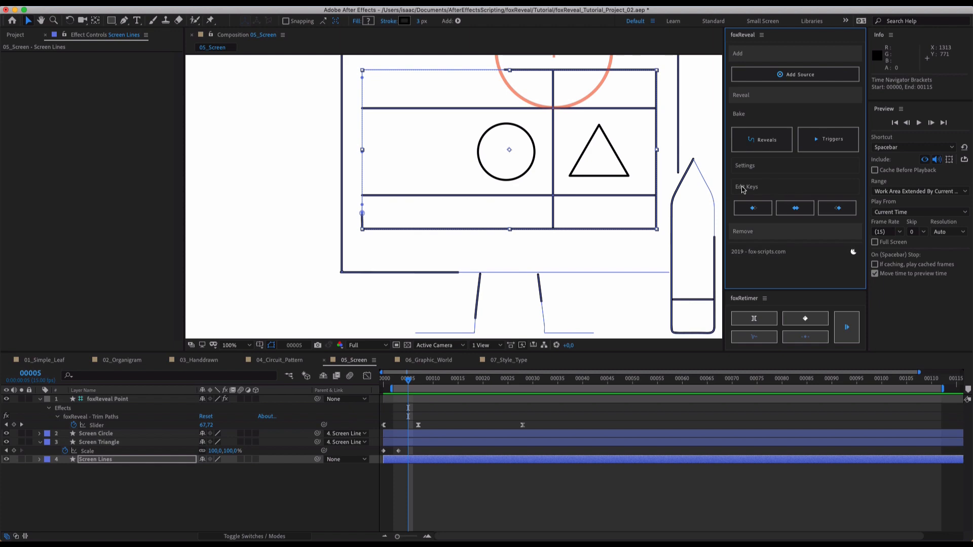
Select the Screen Lines layer and show its baked Start and End keyframes in the timeline.
click(75, 466)
click(88, 461)
scroll(502, 220, down, 1)
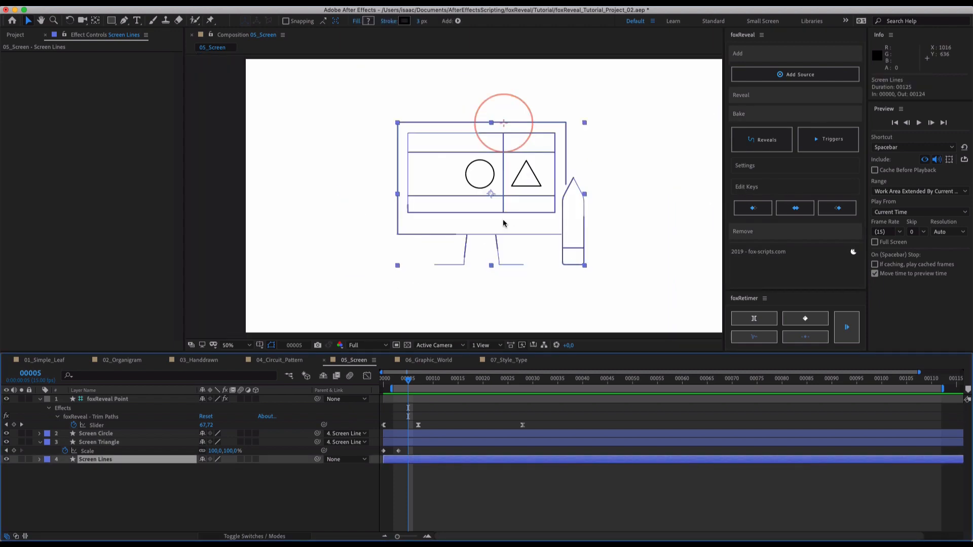
key(u)
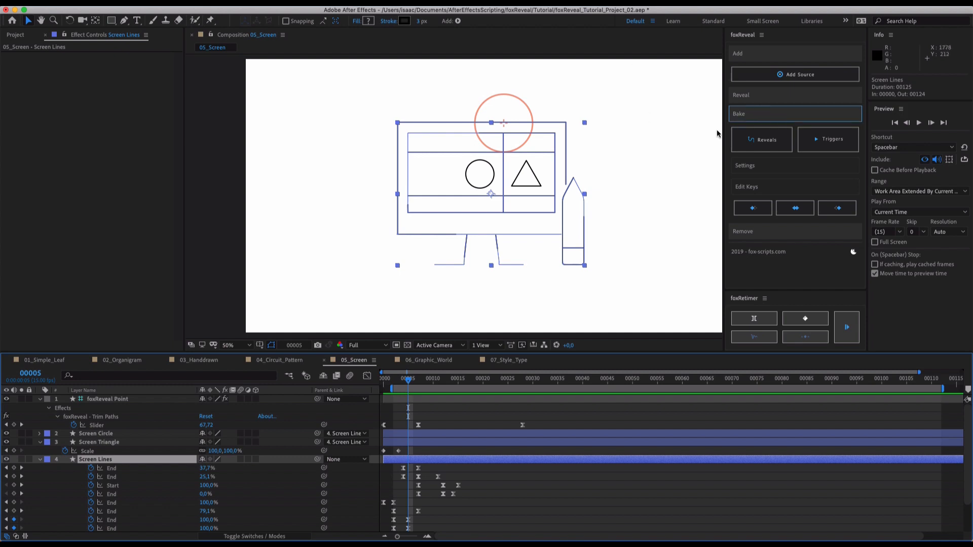
Limit the work area to frames 0 through 17 and preview the baked reveal at 100% zoom.
click(681, 167)
key(period)
drag(613, 194, 504, 163)
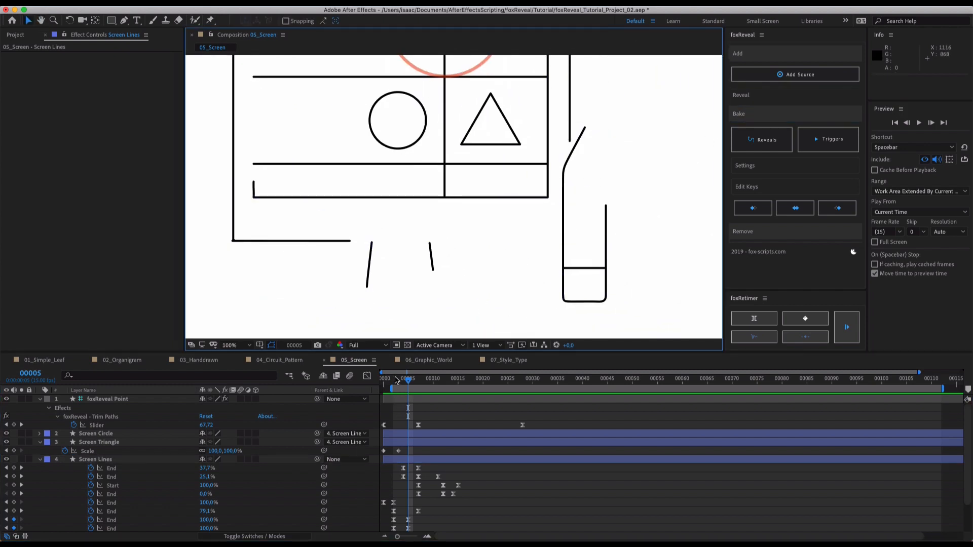
drag(393, 378, 372, 389)
drag(459, 381, 466, 380)
key(n)
key(space)
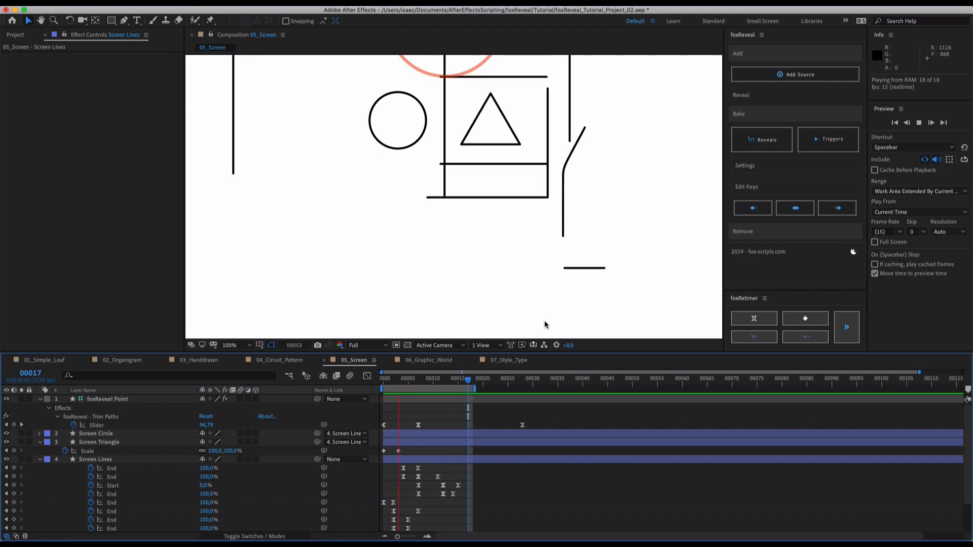
Remove foxReveal from the Screen Lines layer and dismiss the system notification.
click(101, 460)
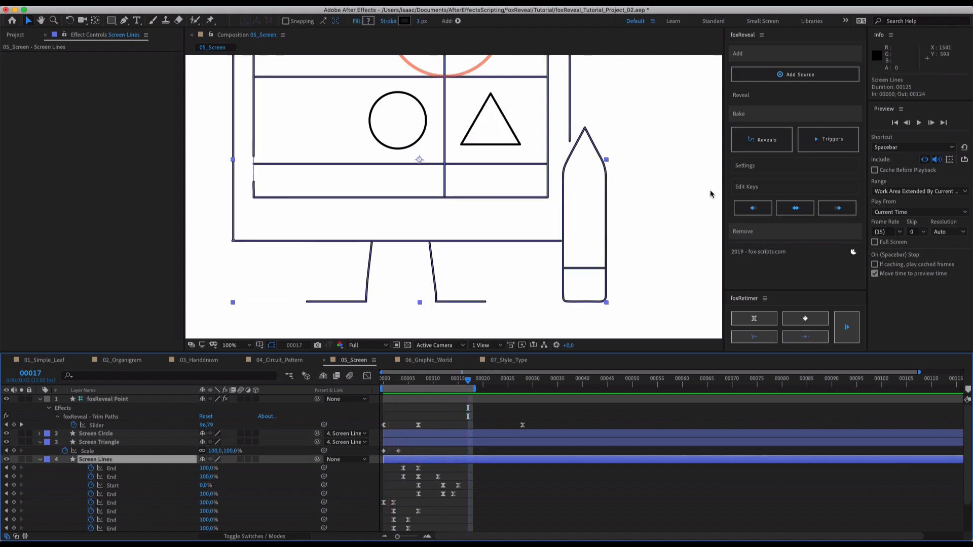
click(758, 186)
click(778, 167)
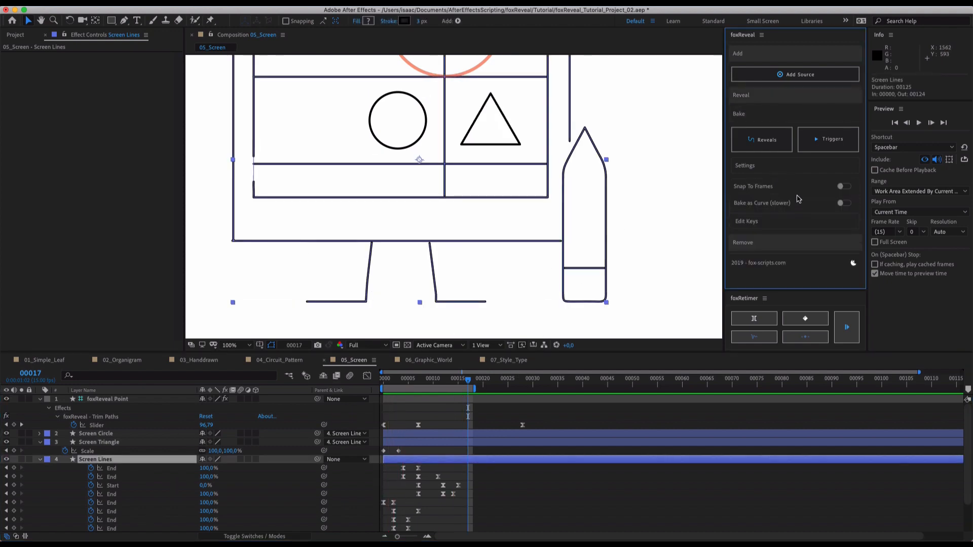
click(765, 152)
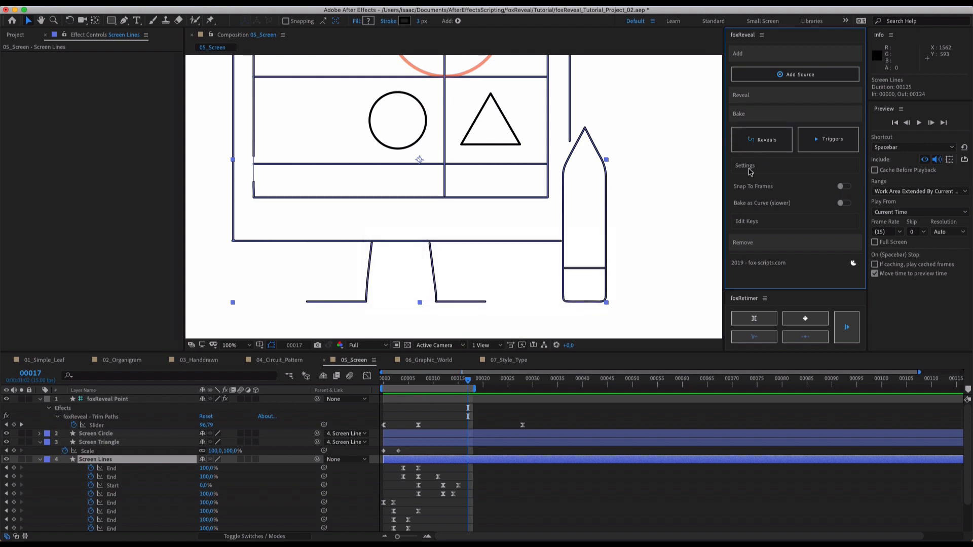
click(789, 243)
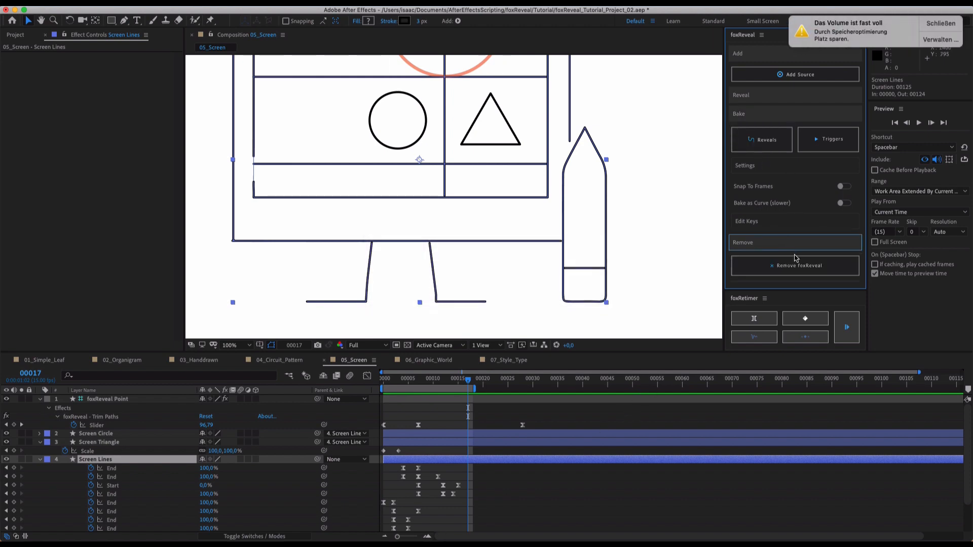
click(797, 261)
click(940, 24)
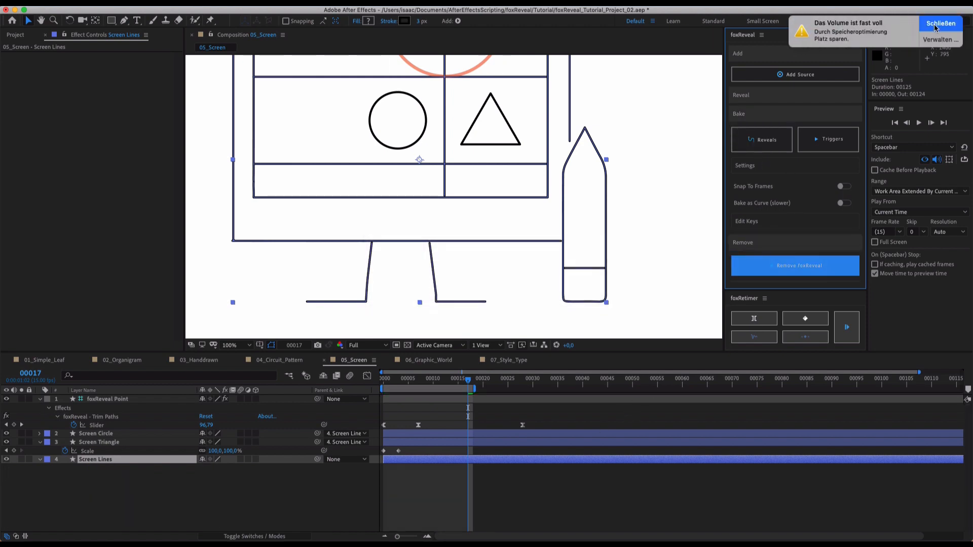
Apply Reveal Paths to Screen Lines again and collapse the foxReveal Point layer.
click(749, 96)
click(748, 115)
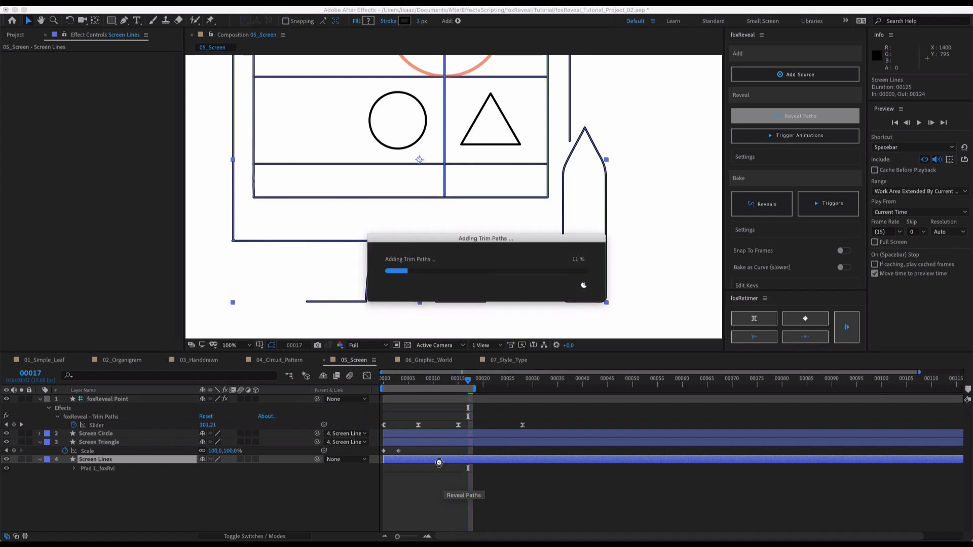
scroll(467, 422, down, 1)
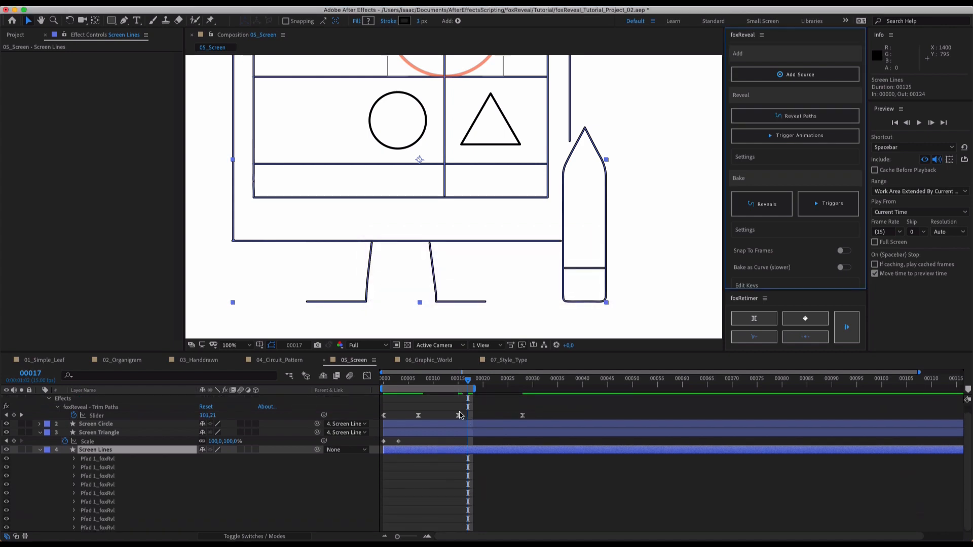
scroll(400, 429, up, 1)
click(39, 400)
click(39, 399)
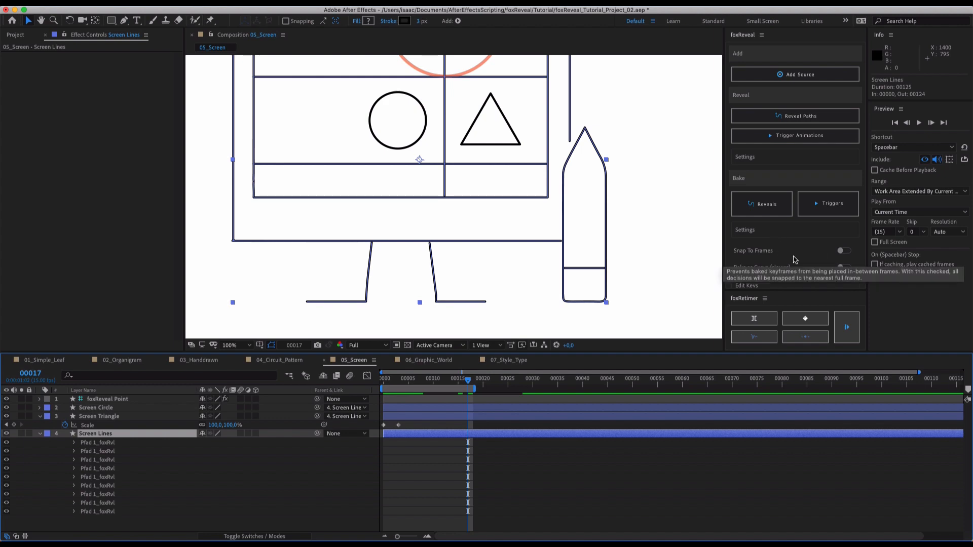
Bake the Screen Lines path reveals with Snap To Frames and Bake as Curve off, and preview the result.
click(765, 210)
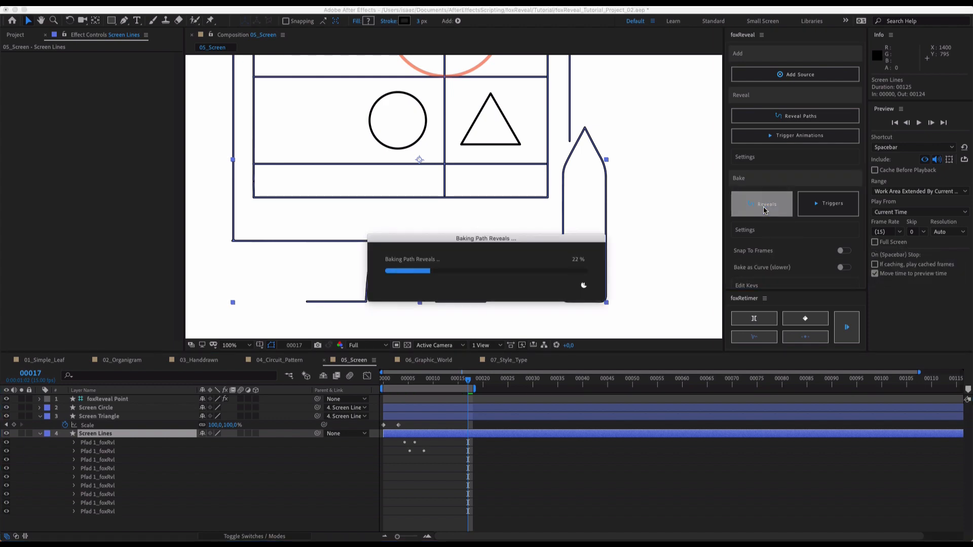
mouse_move(388, 535)
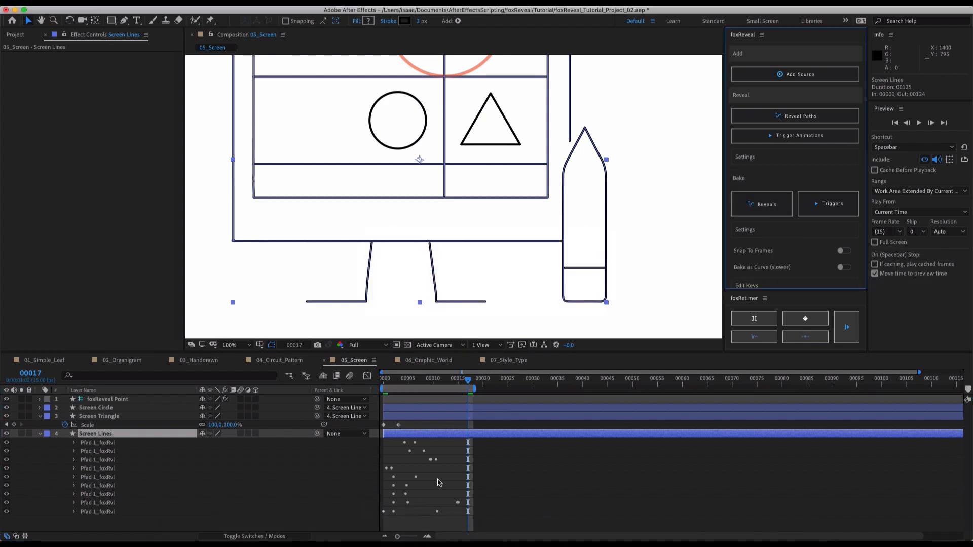
key(space)
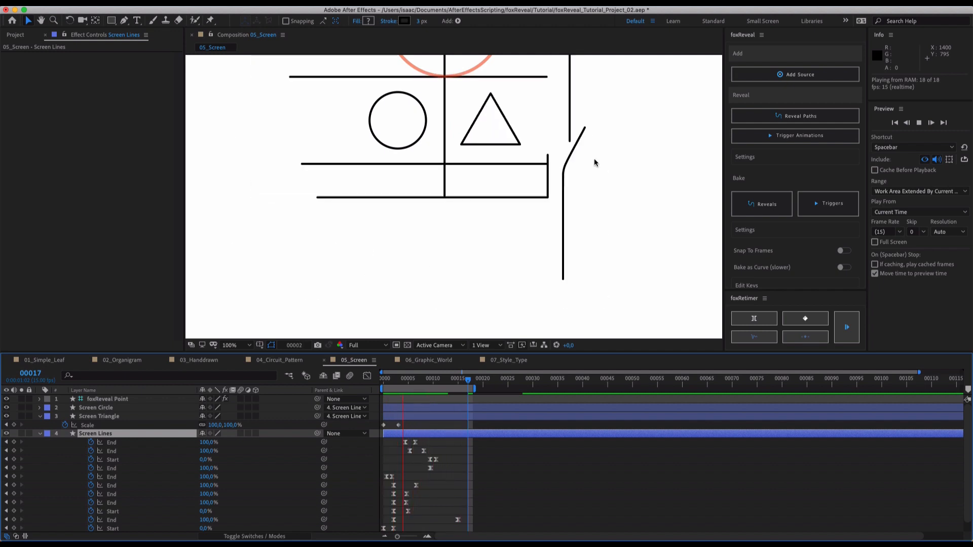
key(space)
click(599, 177)
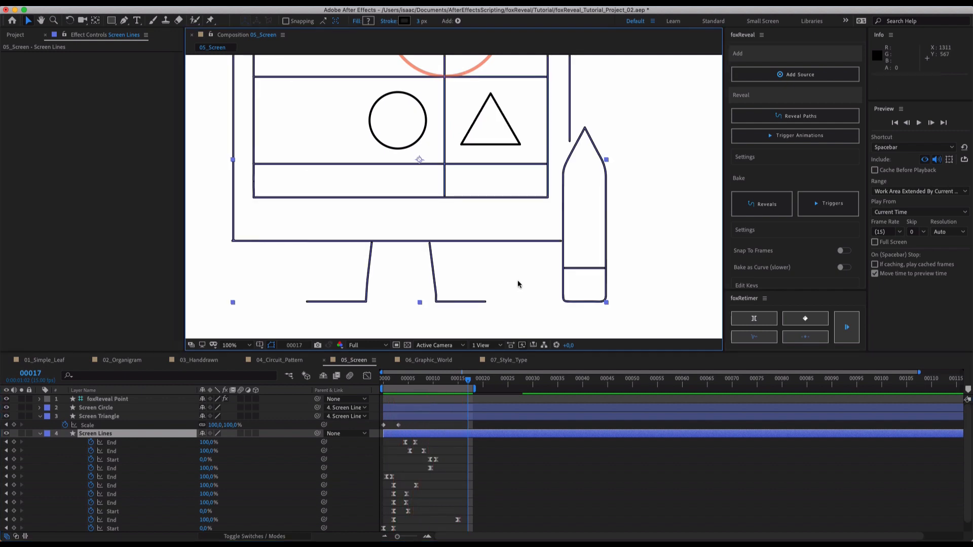
Move to frame 6, collapse foxReveal's Add, Reveal and bake Settings sections, and expand Edit Keys.
scroll(434, 465, down, 1)
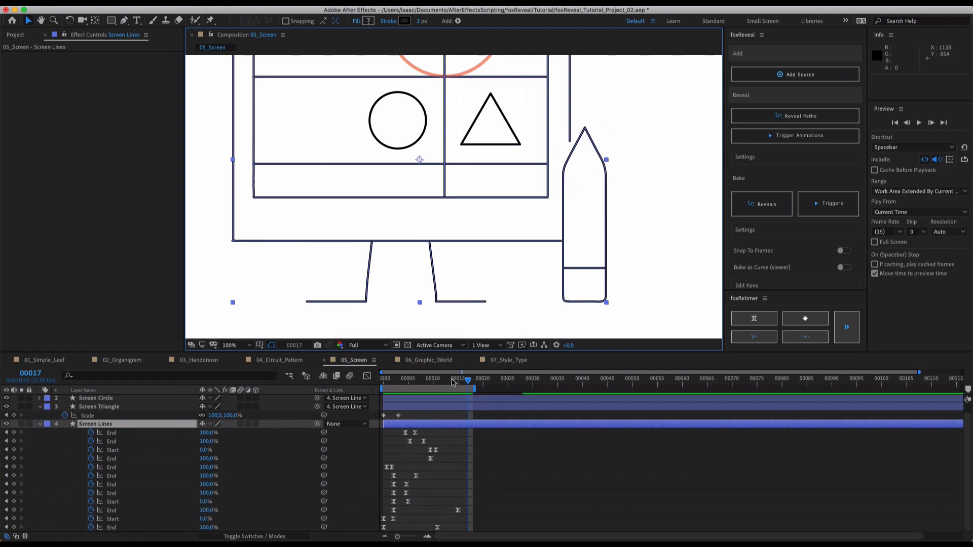
drag(452, 382, 413, 413)
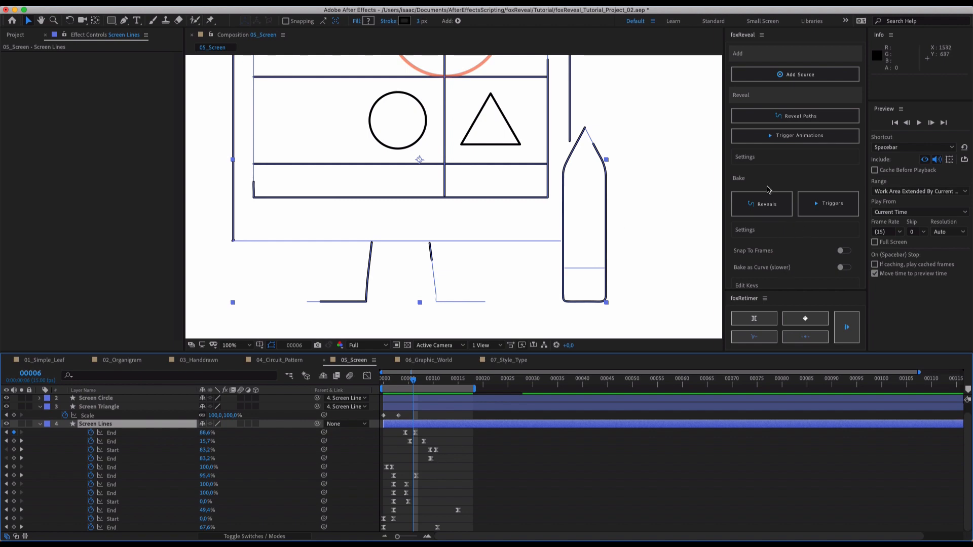
click(760, 97)
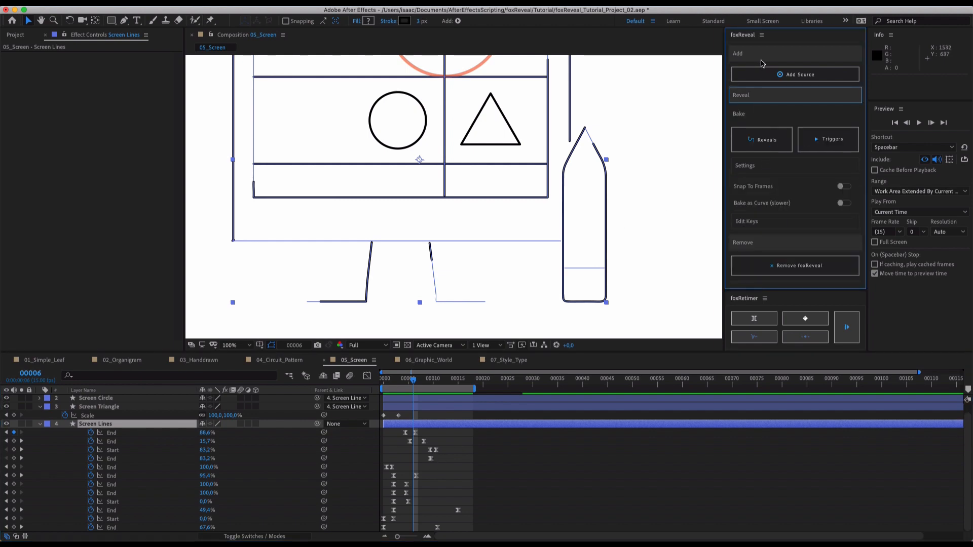
click(761, 56)
click(764, 200)
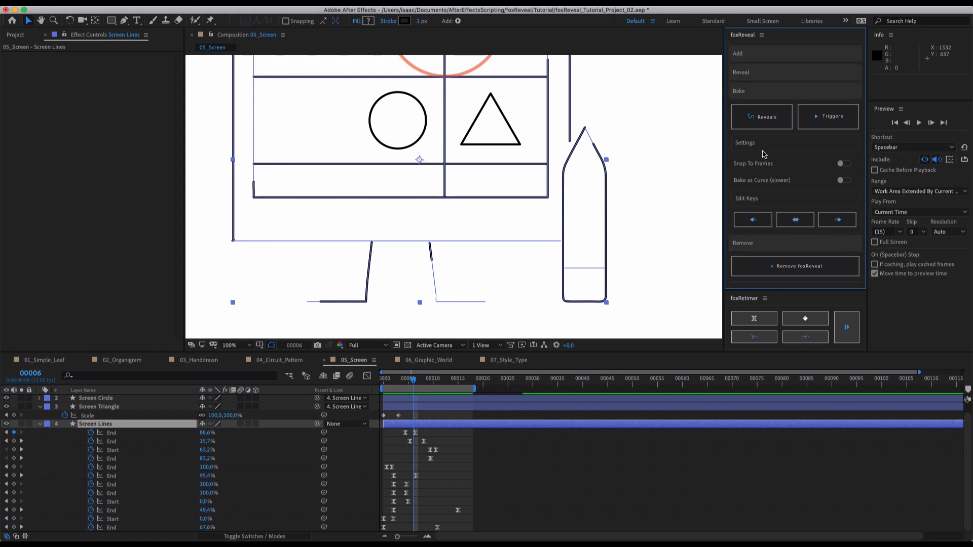
click(764, 147)
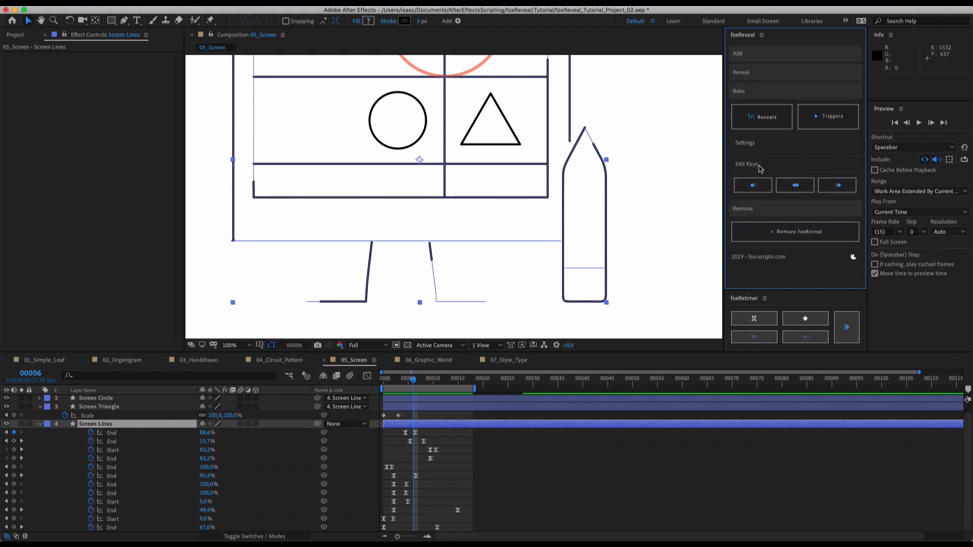
Use foxReveal's Edit Keys to find the pencil outline's reveal keyframes and move its last End keyframe to frame 15.
click(592, 145)
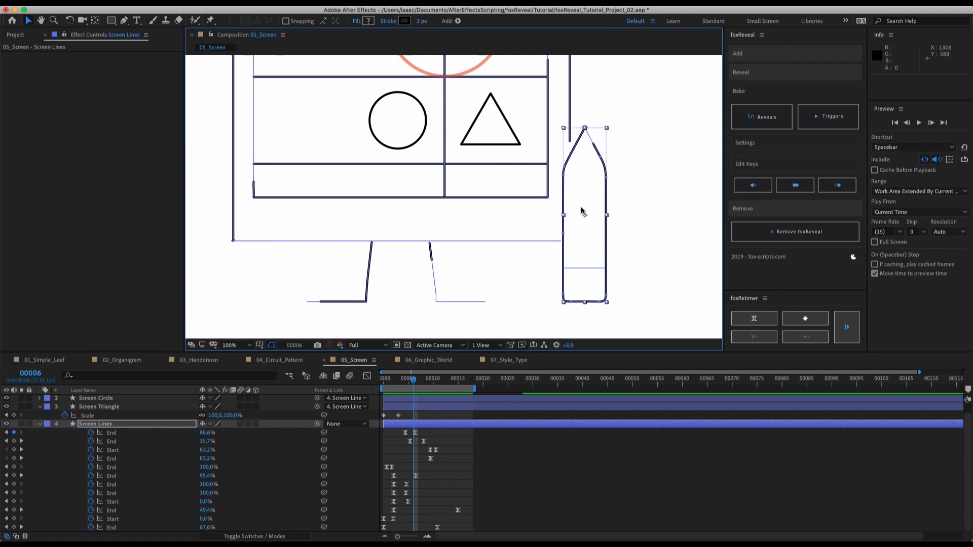
click(566, 239)
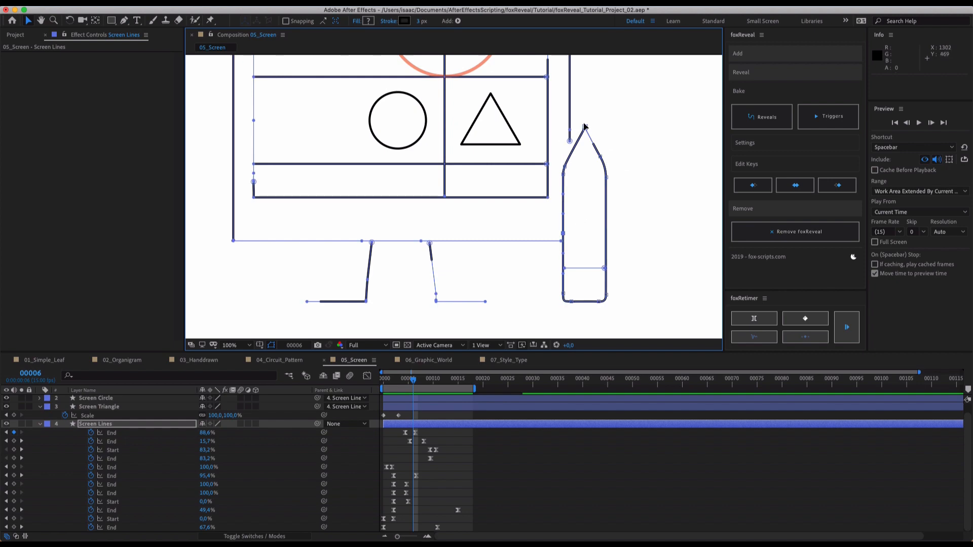
drag(582, 117, 632, 237)
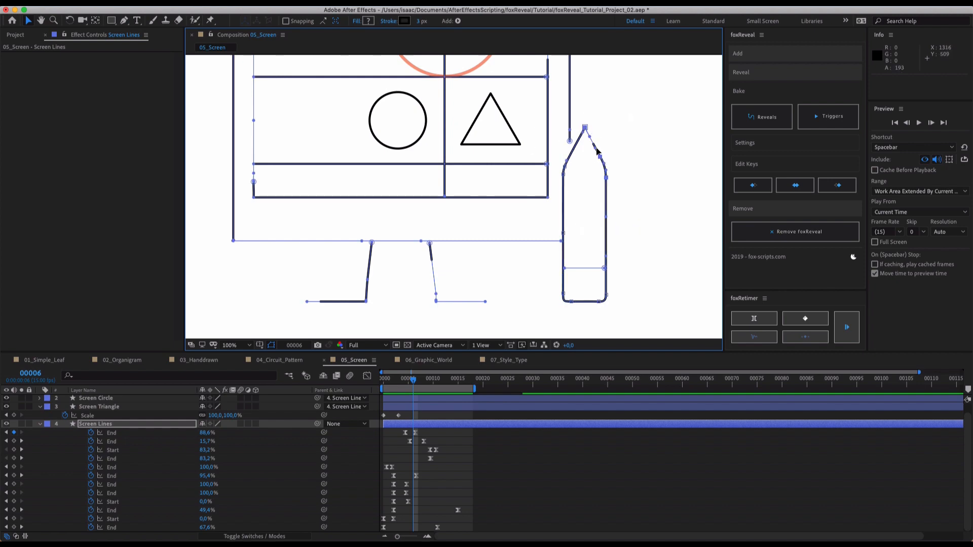
click(799, 186)
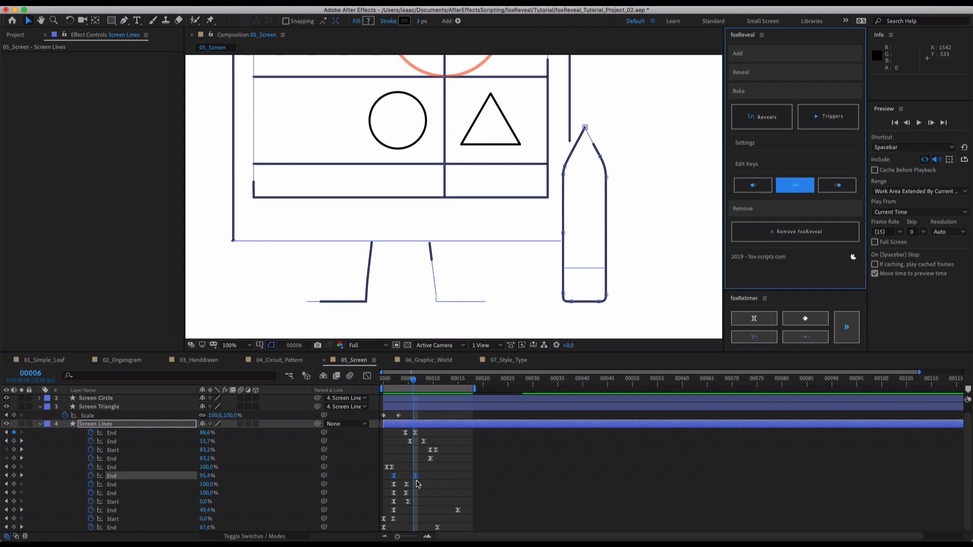
click(421, 480)
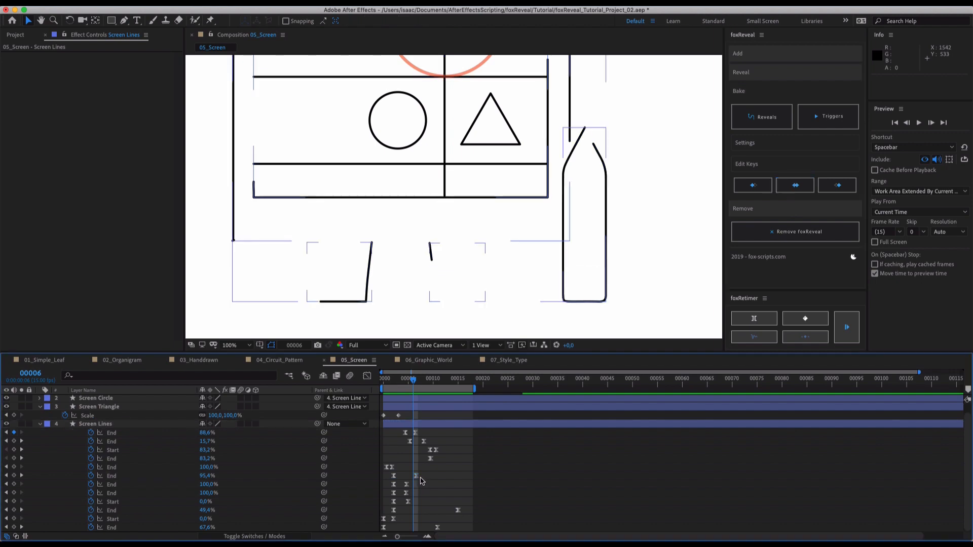
mouse_move(417, 478)
drag(416, 478, 457, 476)
Lengthen the incoming ease of the pencil outline's last End keyframe in the Graph Editor and preview the reveal at 50% zoom.
click(438, 380)
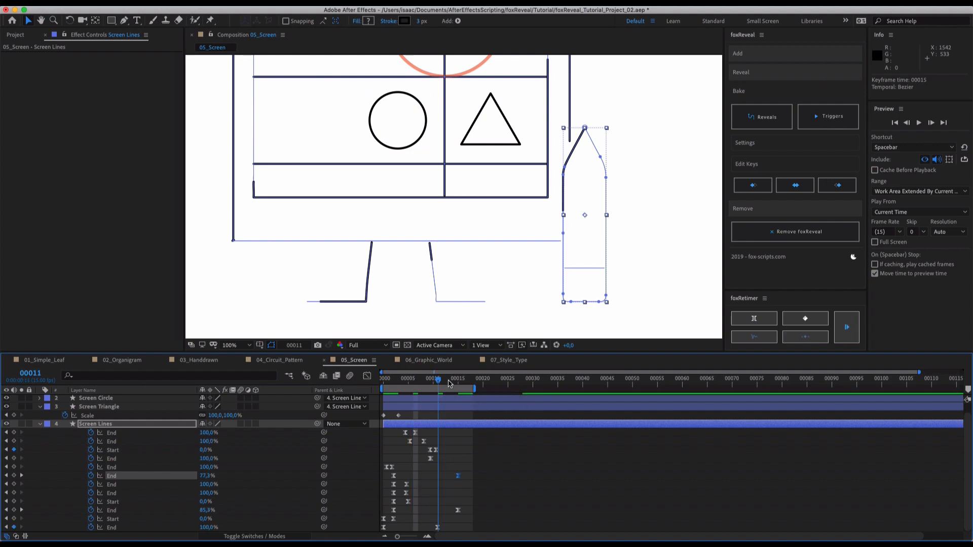
drag(448, 384, 405, 404)
click(367, 375)
click(367, 375)
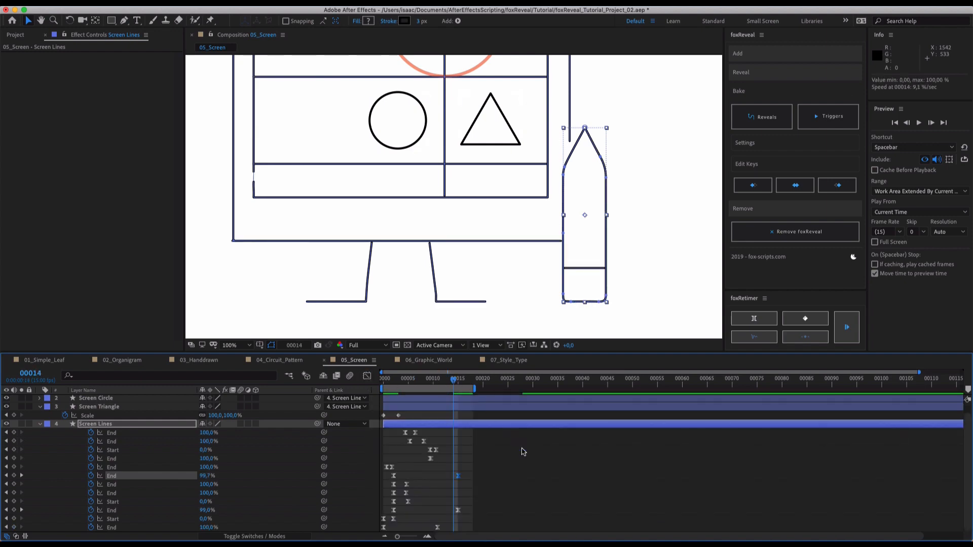
click(524, 452)
key(space)
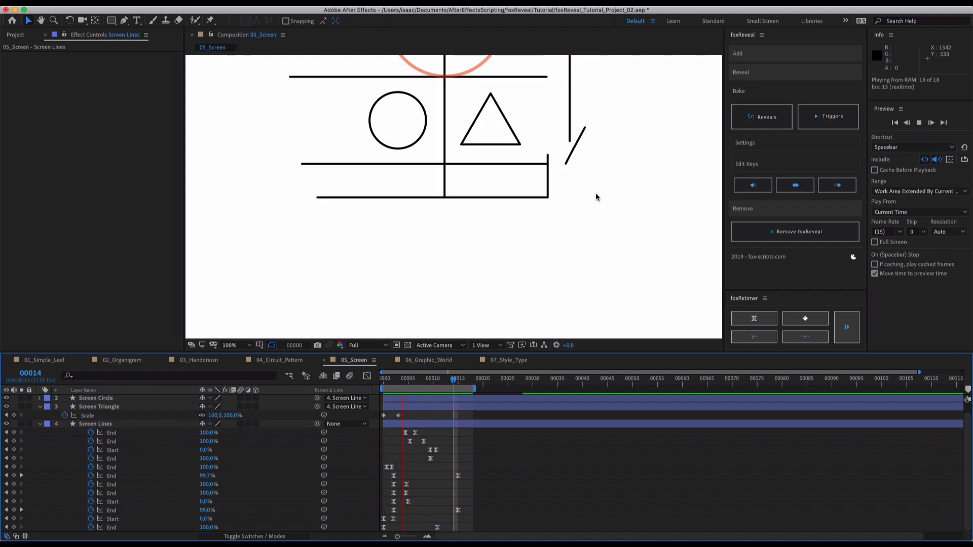
key(comma)
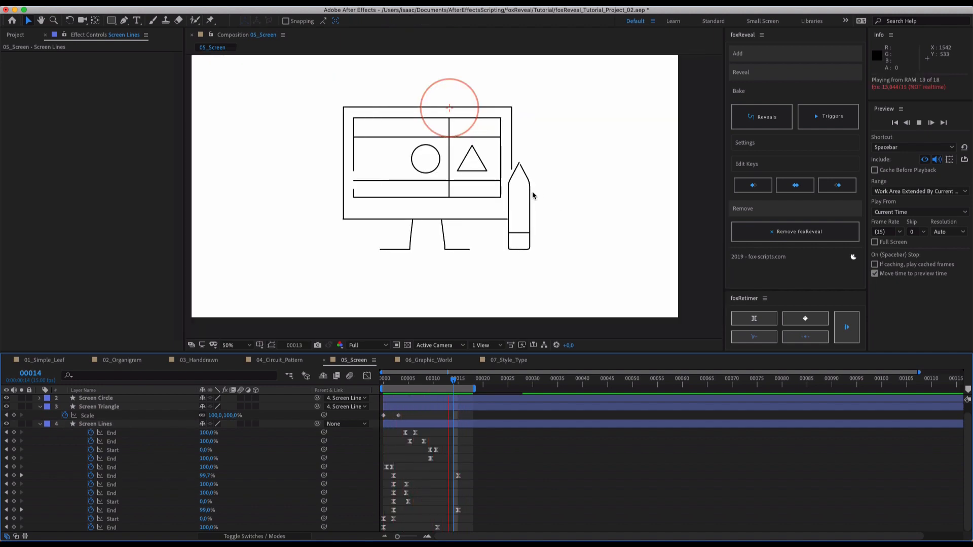
Select the inner screen frame's reveal keyframes, move its last End keyframe to frame 24, and extend the work area to frame 27.
click(369, 169)
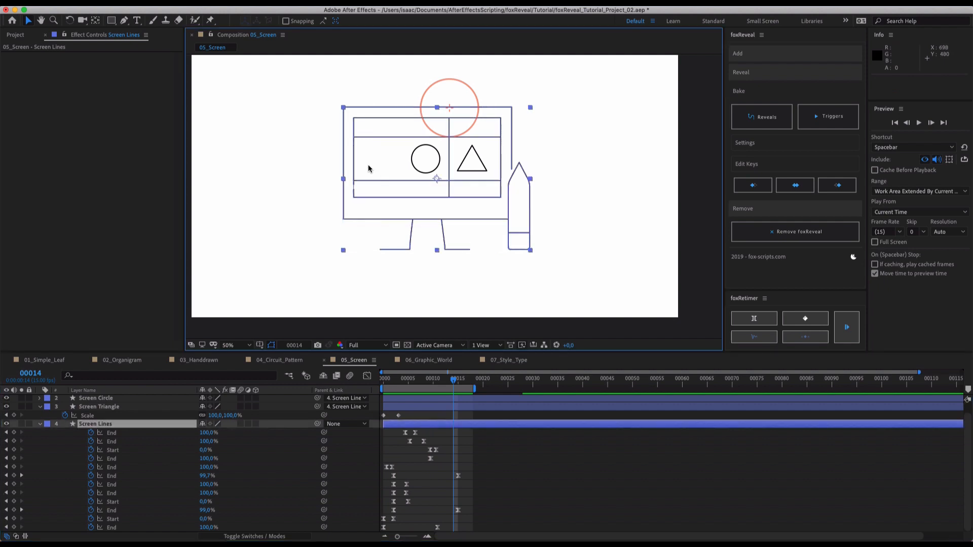
double_click(353, 162)
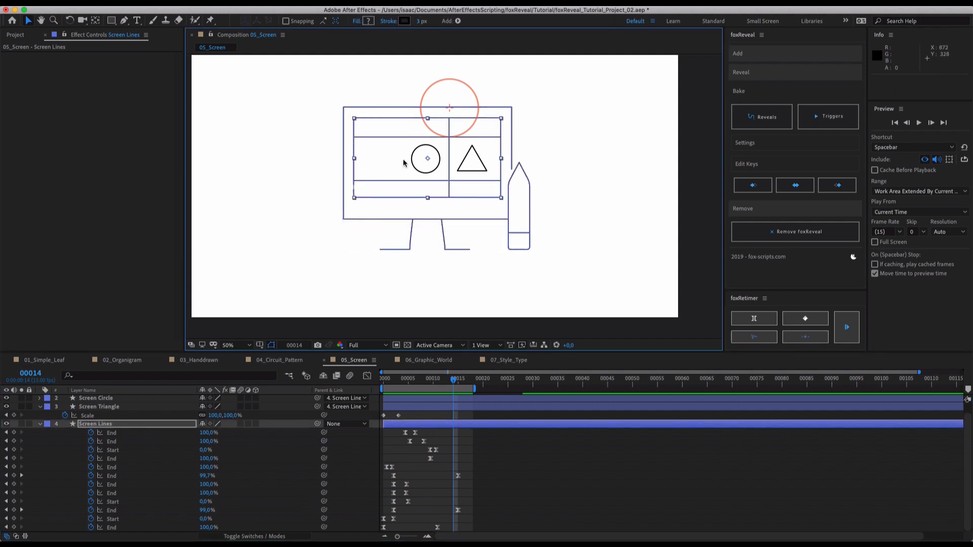
click(795, 185)
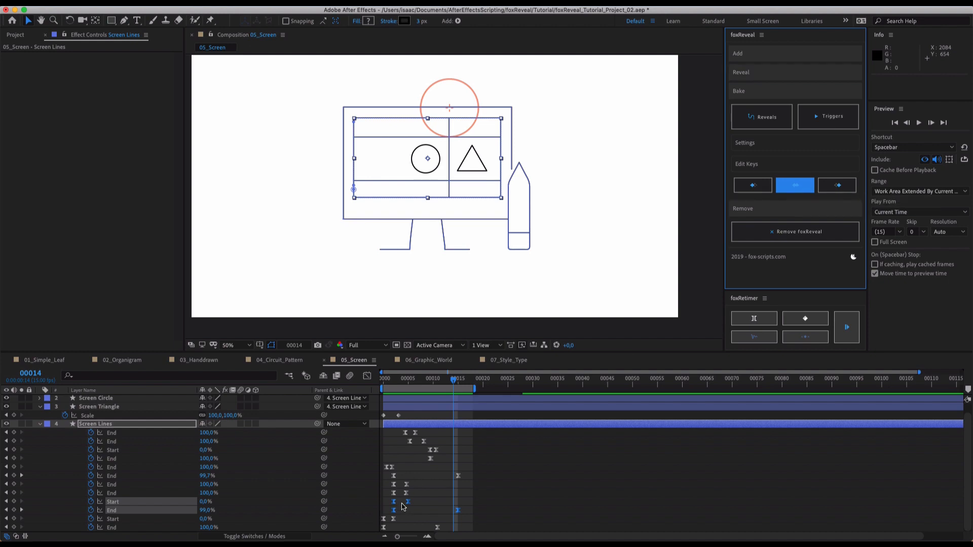
click(480, 503)
drag(458, 510, 502, 510)
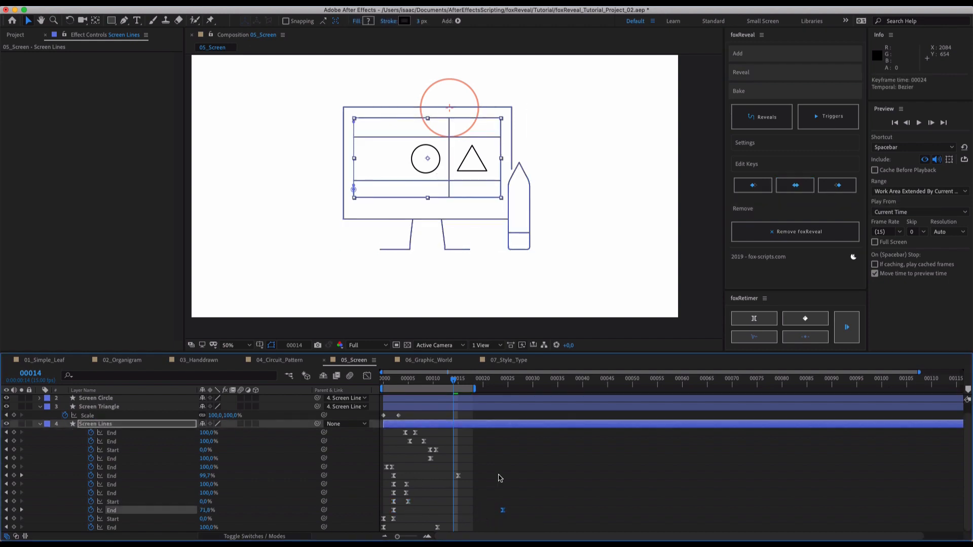
drag(503, 381, 518, 381)
key(n)
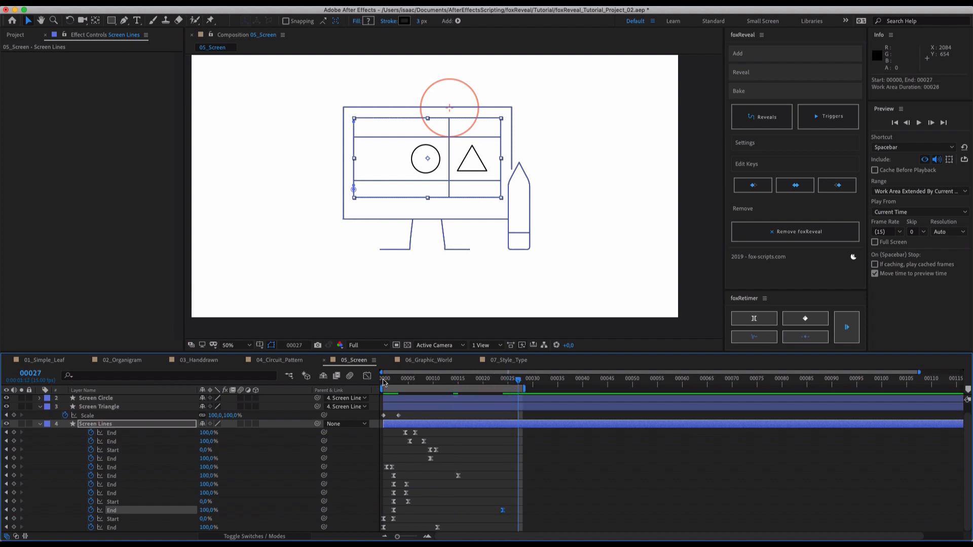
Lengthen the incoming ease of the inner screen frame's last End keyframe in the Graph Editor and preview the animation.
click(365, 377)
drag(465, 402, 412, 402)
key(space)
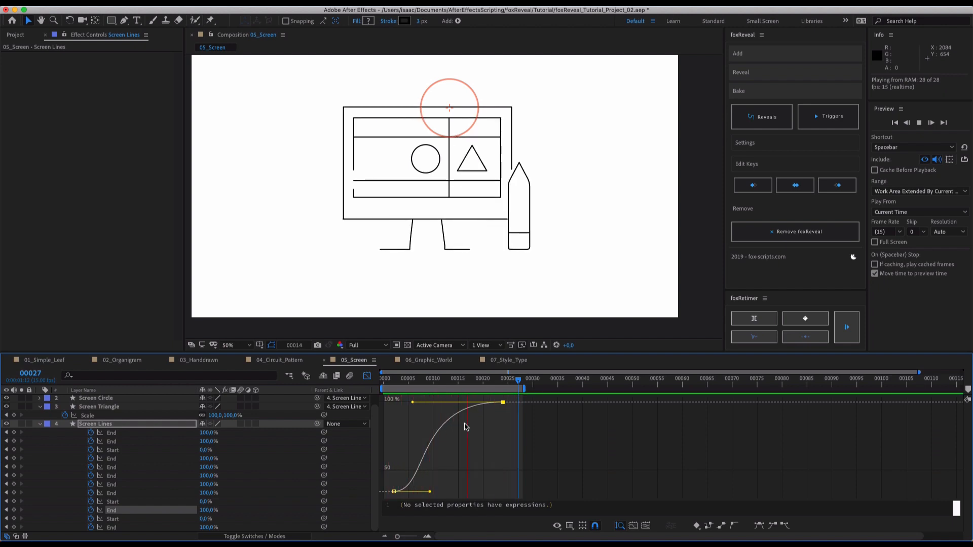
Select the upper horizontal divider's reveal keyframes, move its last End keyframe to frame 15 with a long incoming ease, and preview the change.
click(390, 165)
click(386, 141)
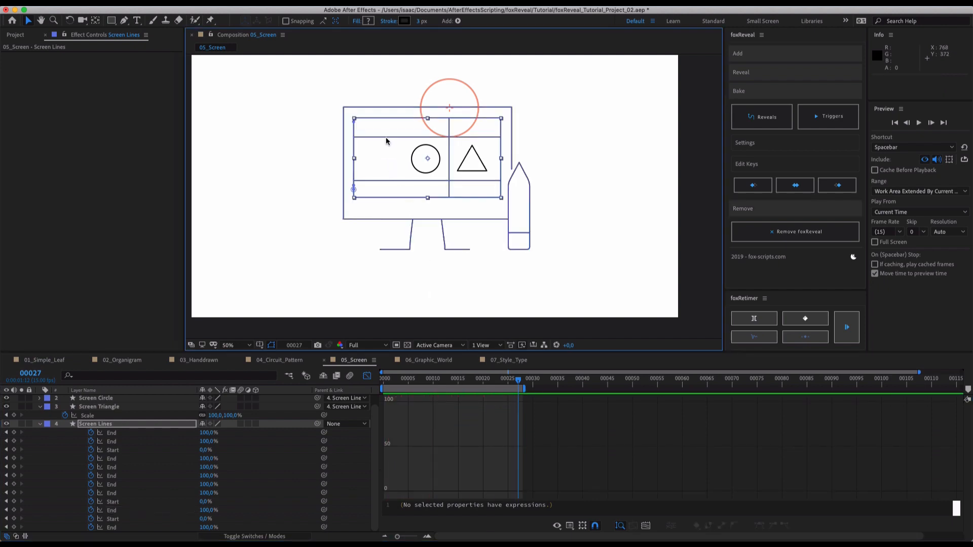
click(114, 424)
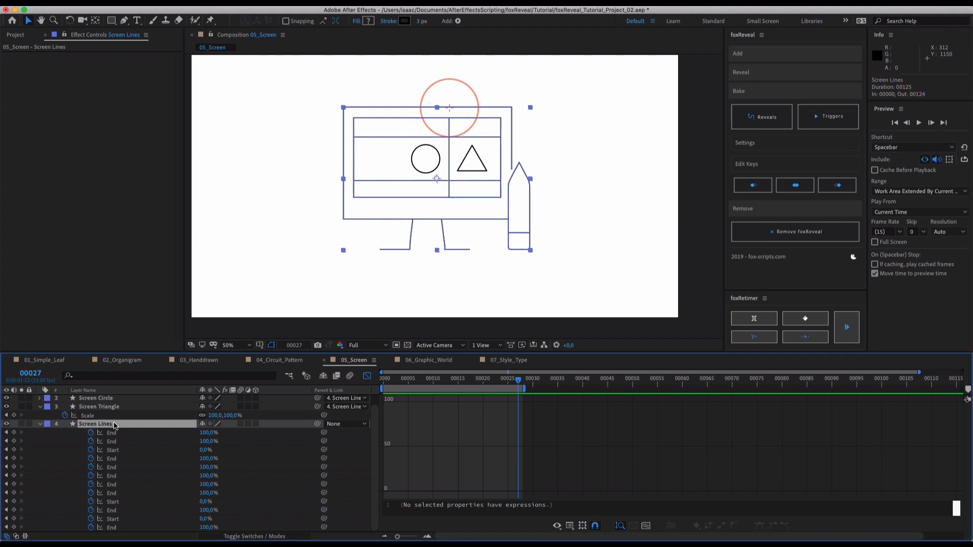
click(378, 142)
key(period)
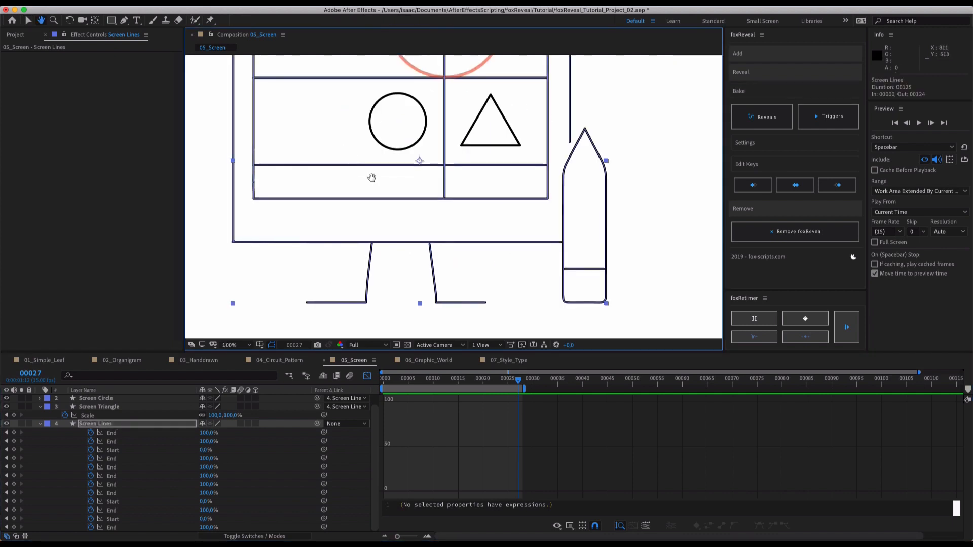
drag(371, 178, 432, 225)
click(313, 227)
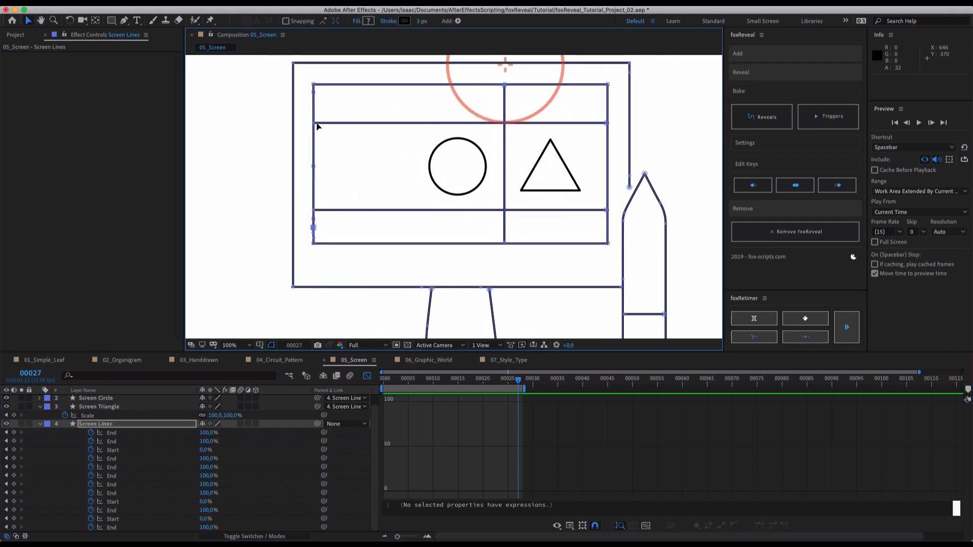
drag(306, 121, 621, 140)
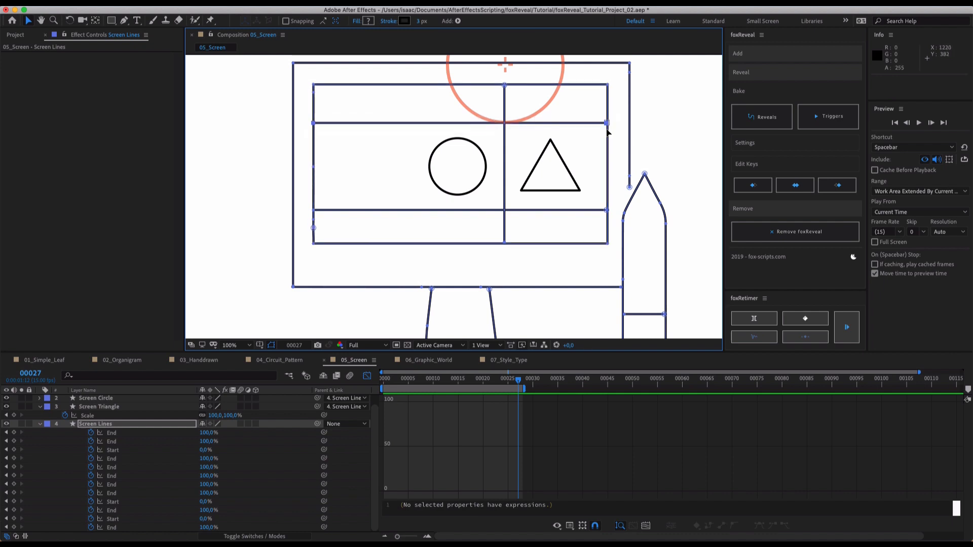
click(794, 188)
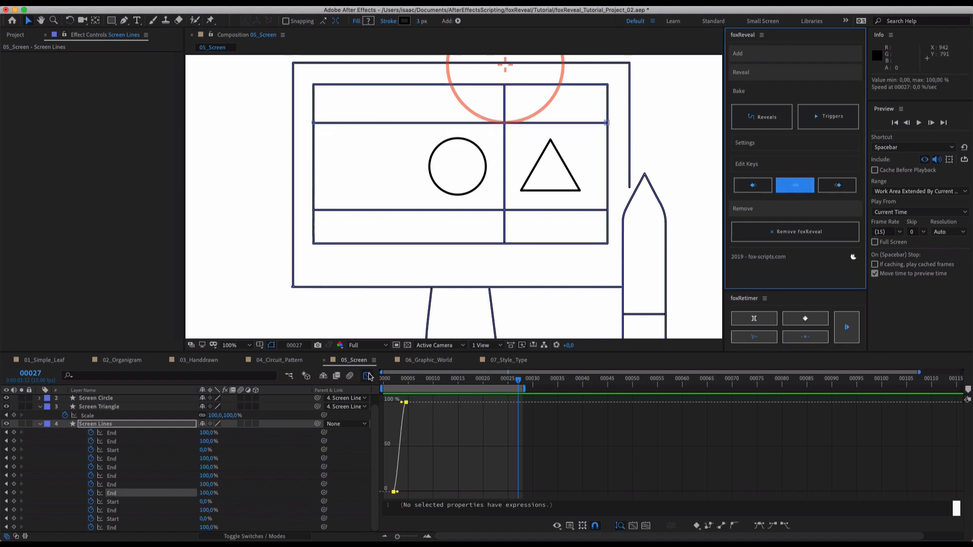
mouse_move(409, 383)
mouse_down()
mouse_move(399, 384)
mouse_move(458, 402)
mouse_move(405, 402)
mouse_up()
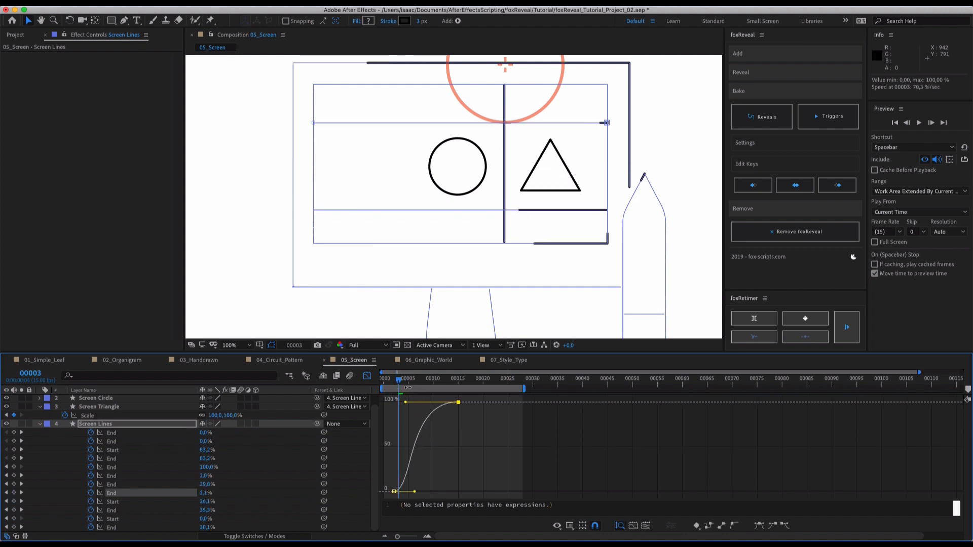
click(413, 383)
key(space)
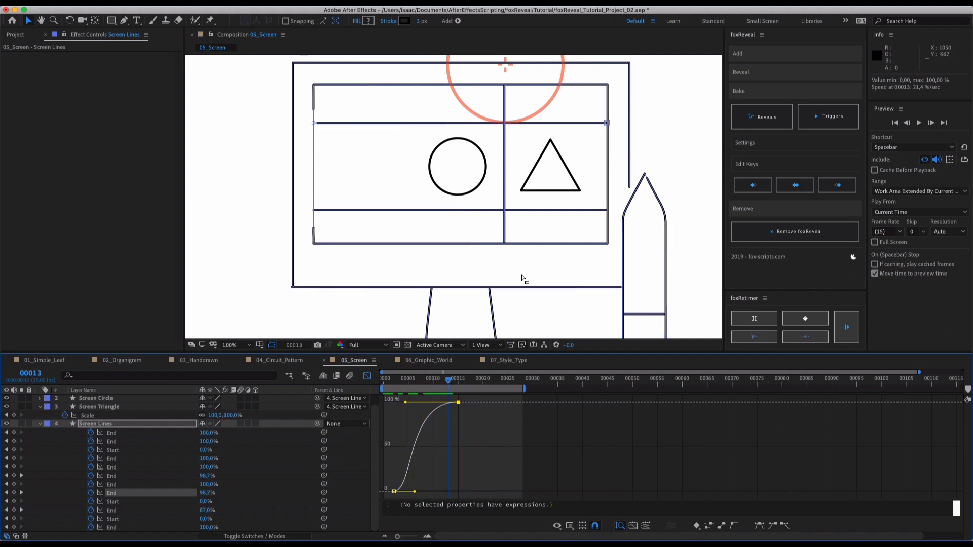
Select the lower horizontal divider's reveal keyframes and move its last End keyframe to about frame 28 with a long incoming ease.
click(598, 212)
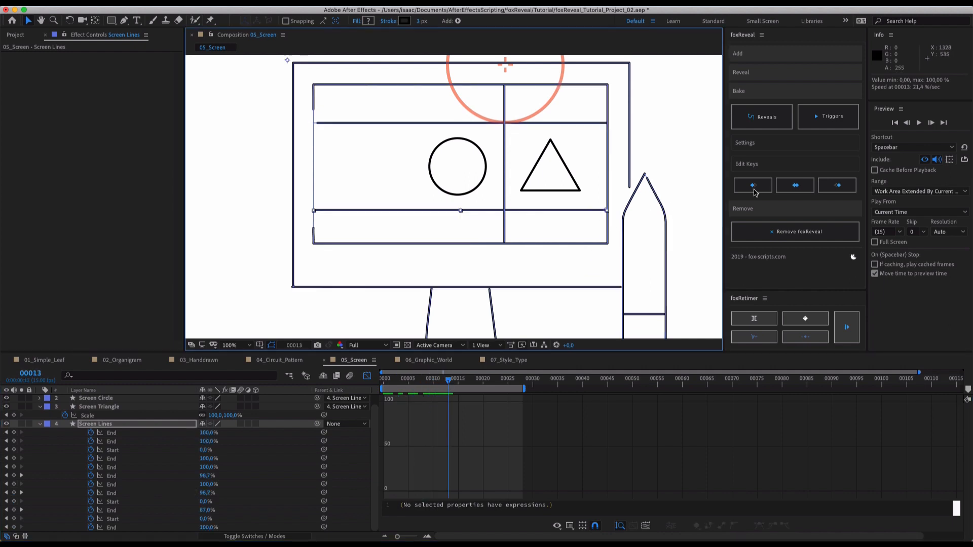
click(795, 186)
drag(455, 436, 391, 402)
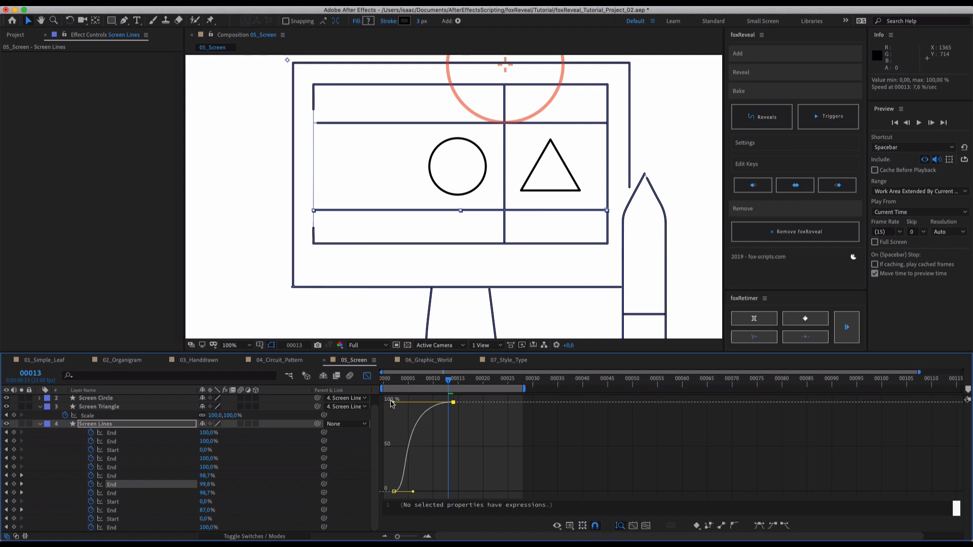
key(space)
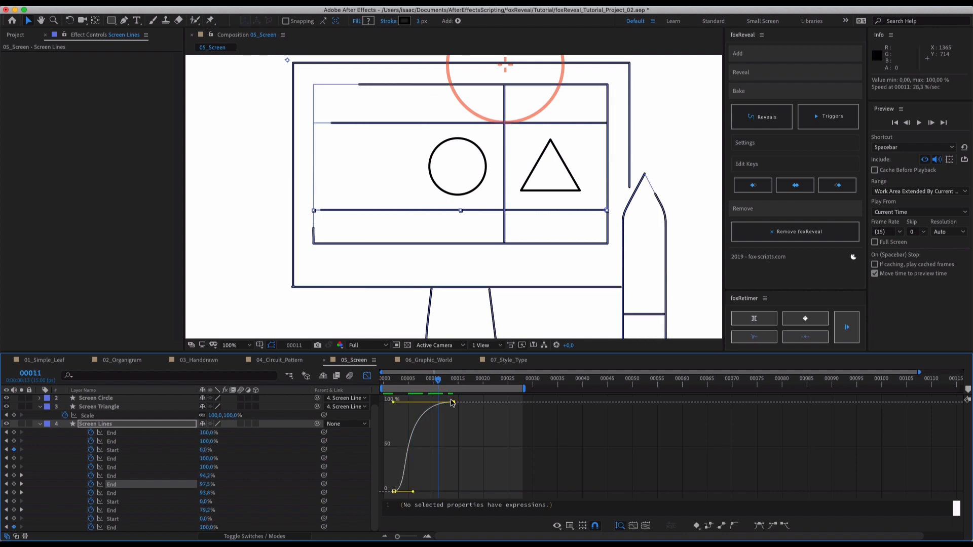
drag(454, 403, 522, 402)
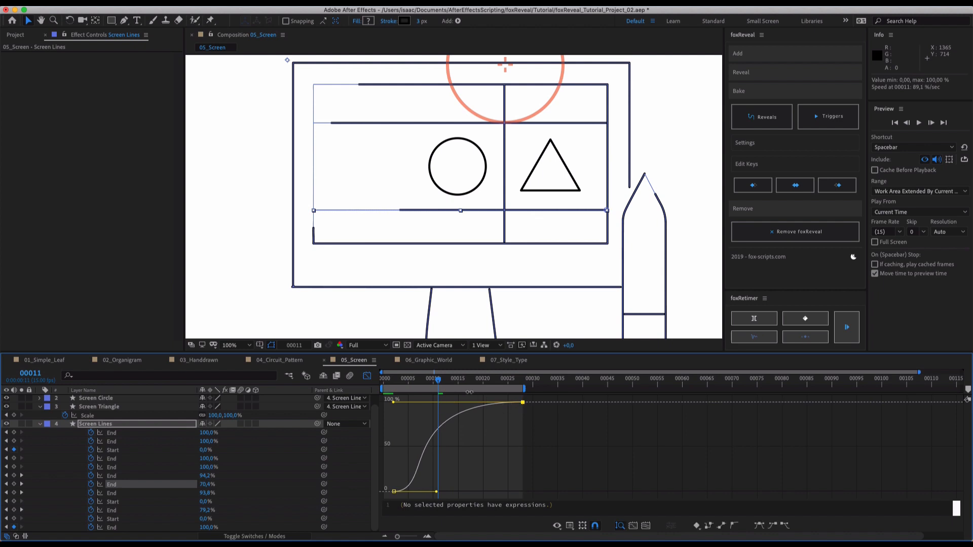
Preview the retimed line reveals at 50% zoom, including with only the Screen Lines layer soloed.
key(space)
scroll(491, 131, down, 1)
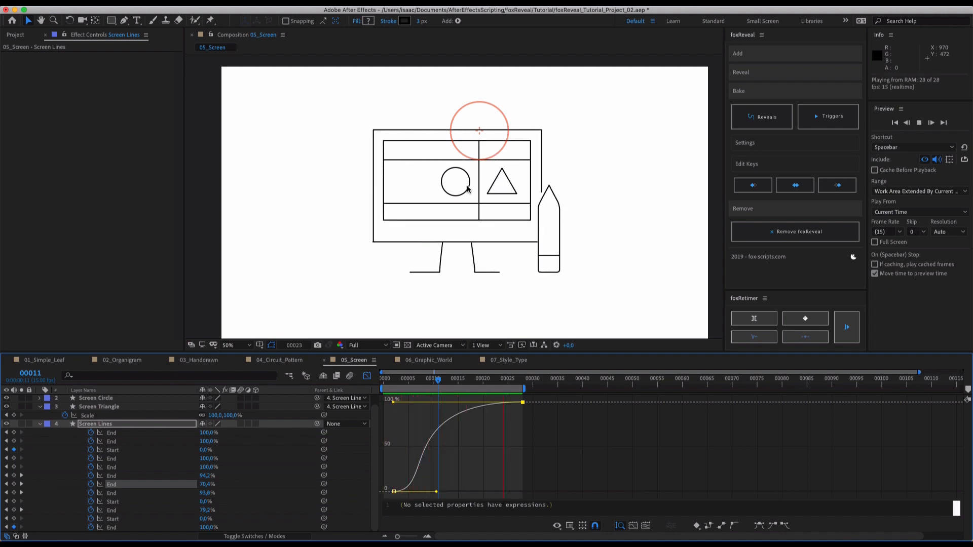
key(space)
key(space)
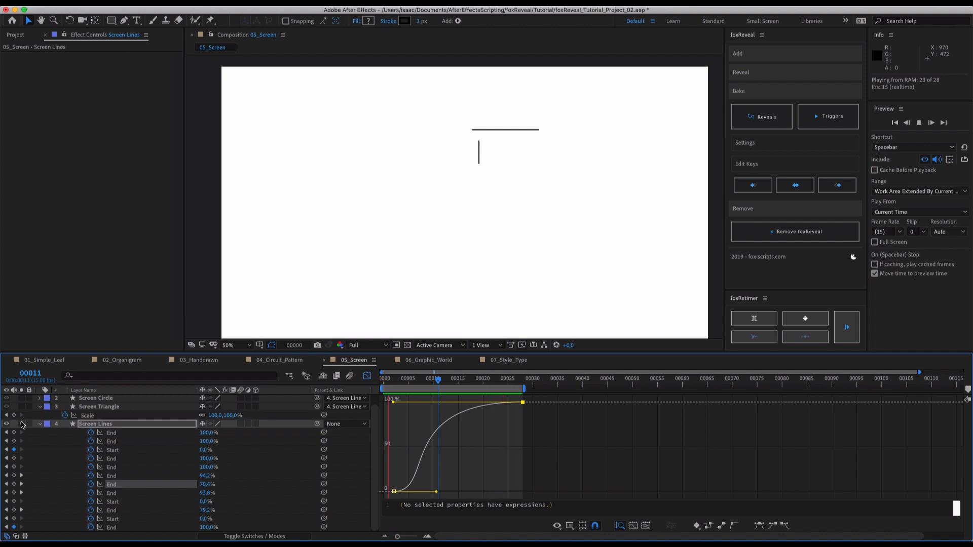
key(space)
Select both monitor stand legs' paths and move their last End keyframes together, placing the later one at frame 18.
click(480, 268)
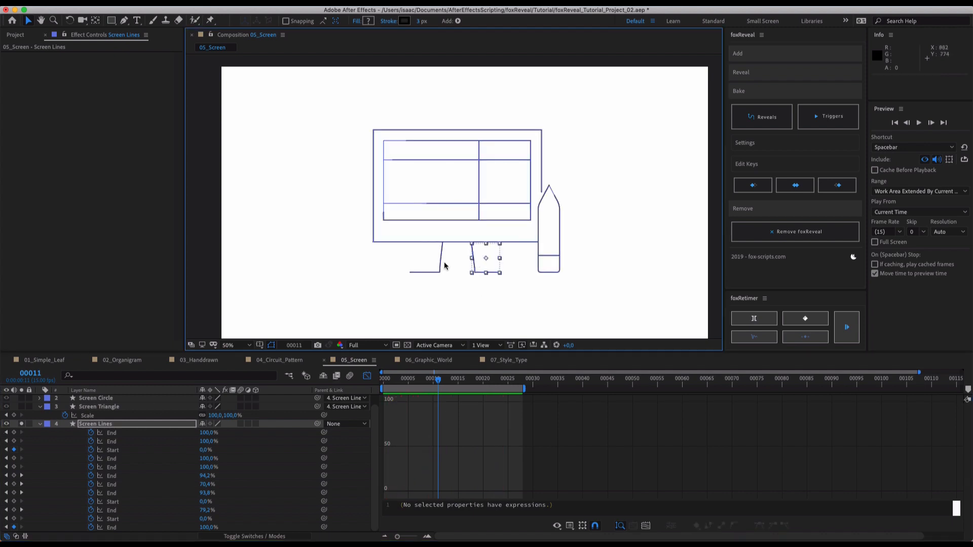
shift+click(441, 265)
click(838, 191)
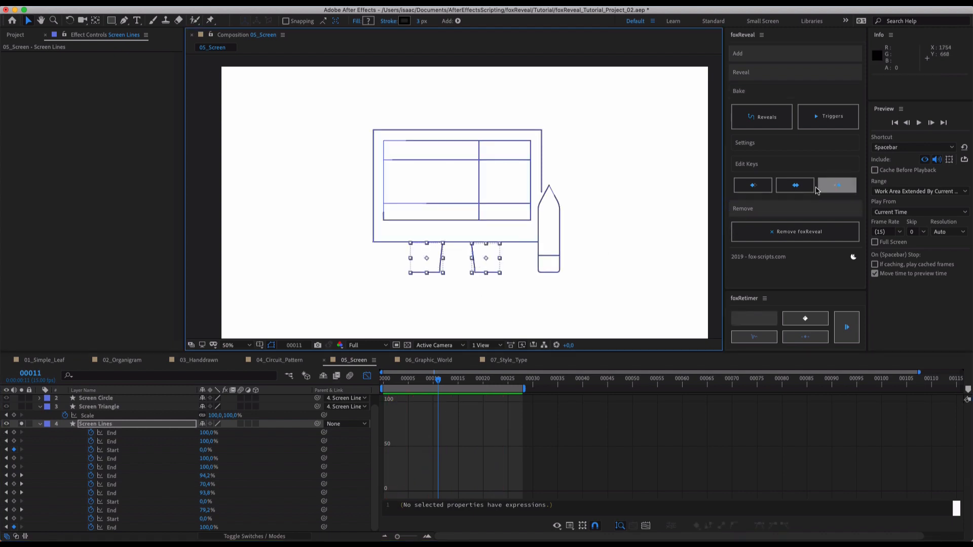
click(794, 186)
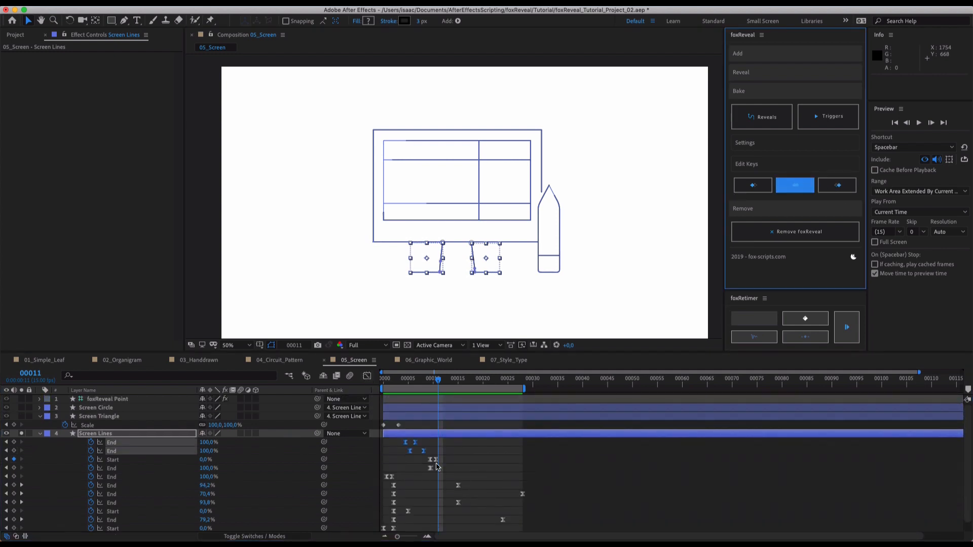
click(752, 185)
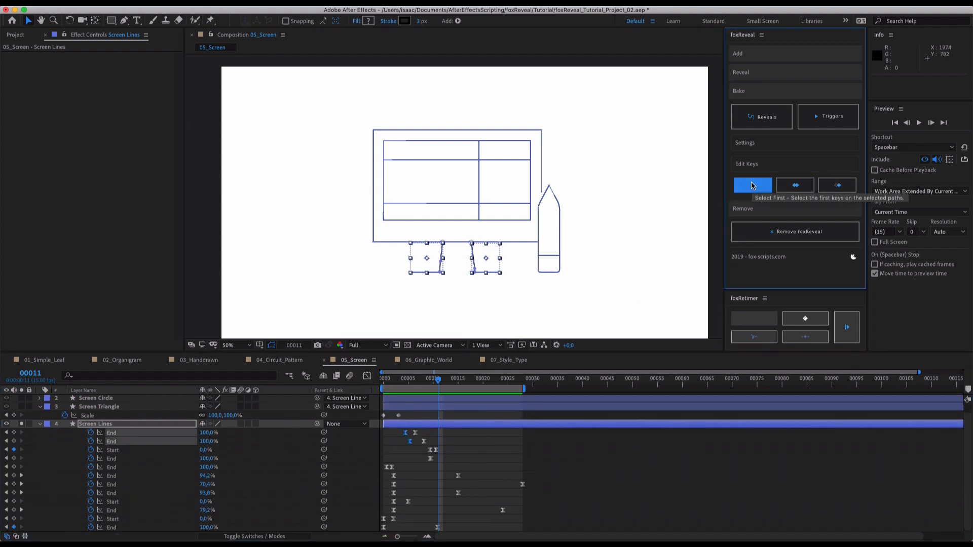
click(830, 188)
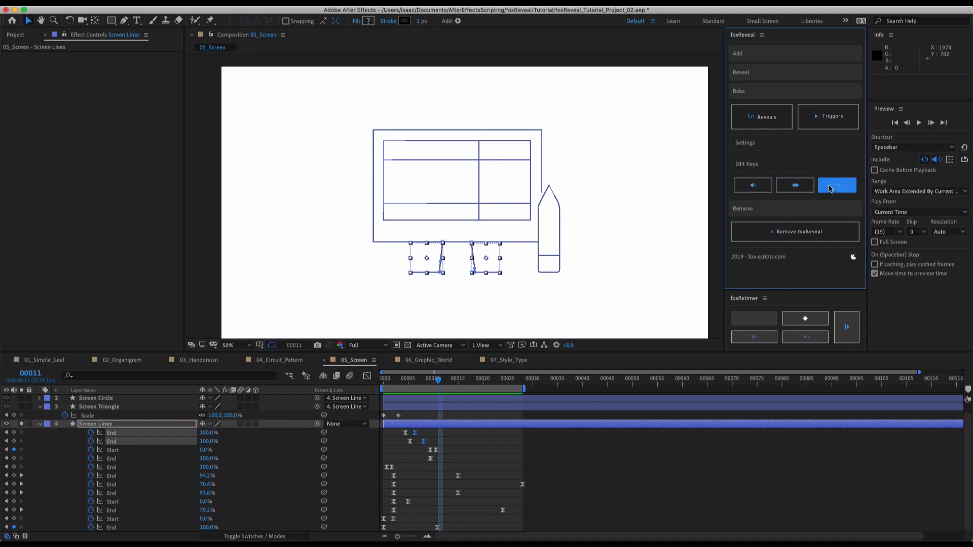
drag(424, 444, 473, 444)
Lengthen the incoming ease of both stand legs' last End keyframes to about frame 5 in the Graph Editor and preview the animation.
click(366, 376)
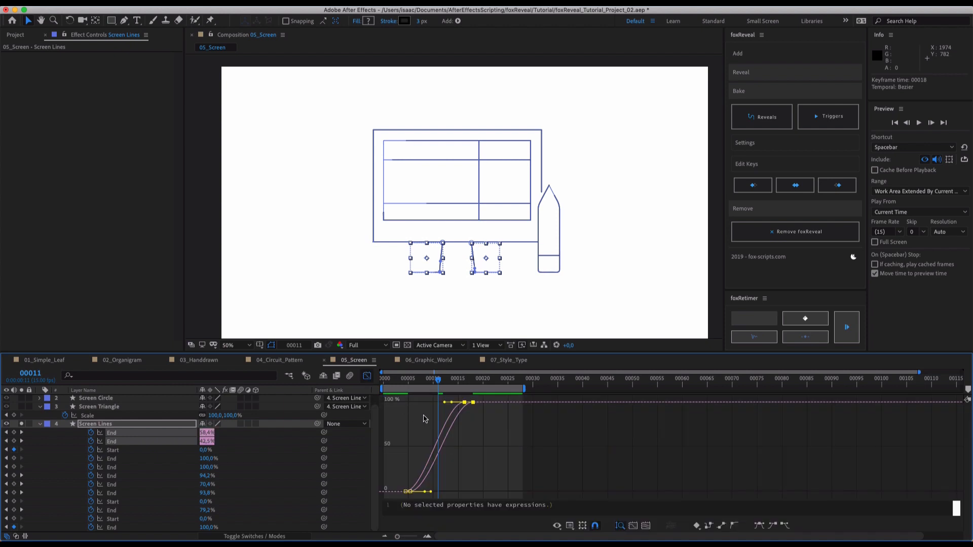
drag(449, 404, 408, 402)
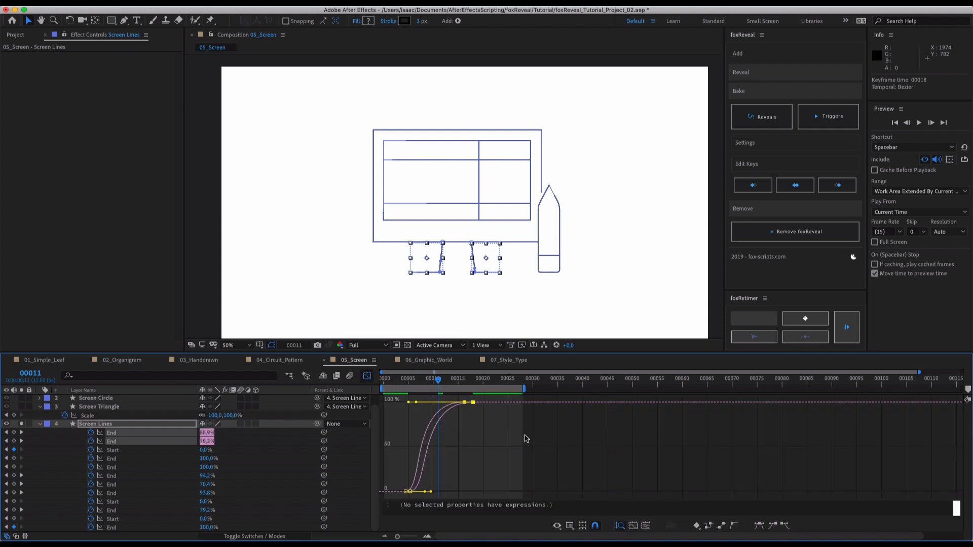
key(space)
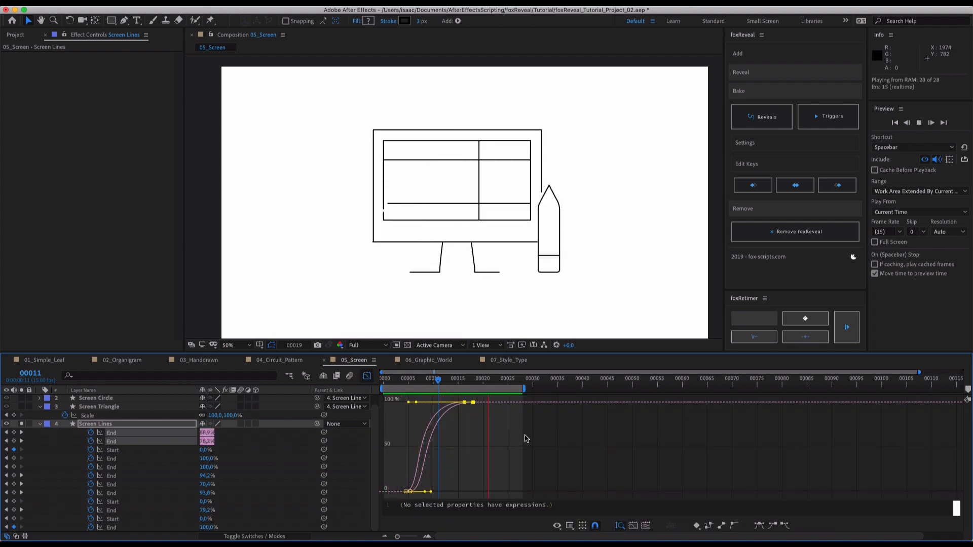
key(space)
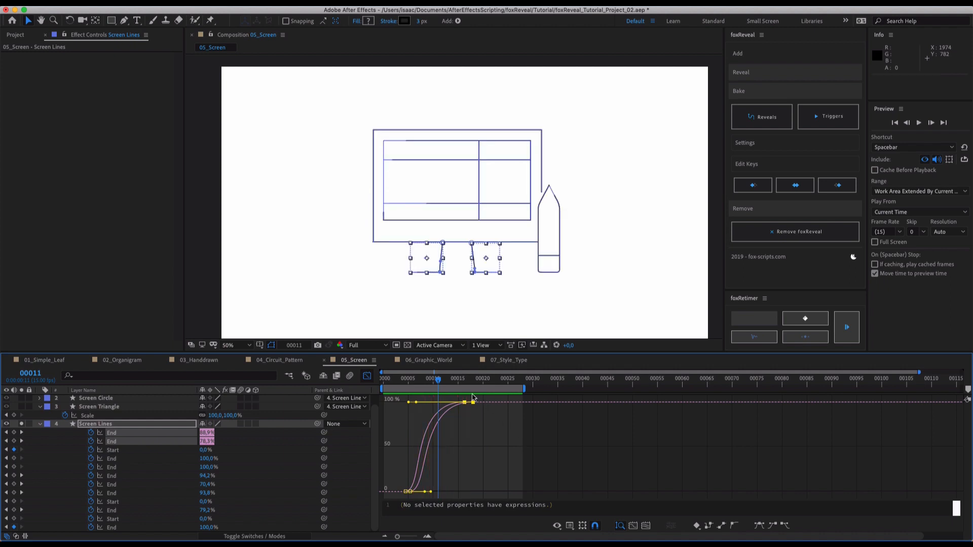
Move the first End keyframes of both stand legs together so the earlier one starts at frame 7, and preview the delayed reveal.
click(408, 379)
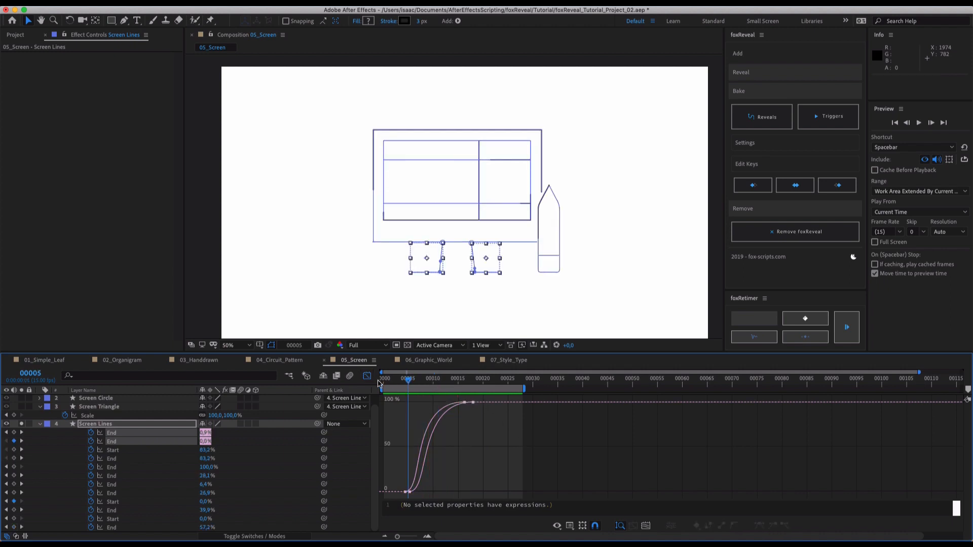
click(367, 376)
drag(395, 434, 500, 445)
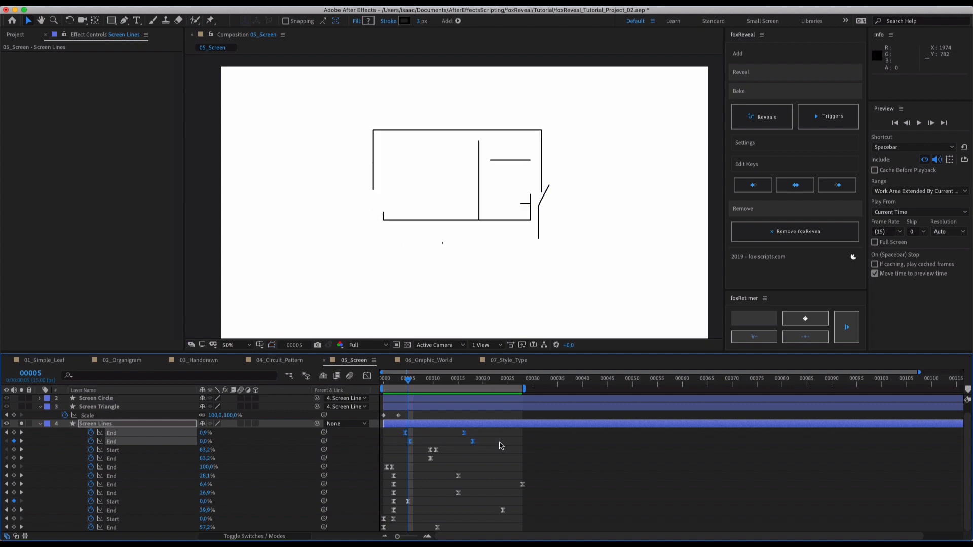
key(Page_Down)
key(Page_Down)
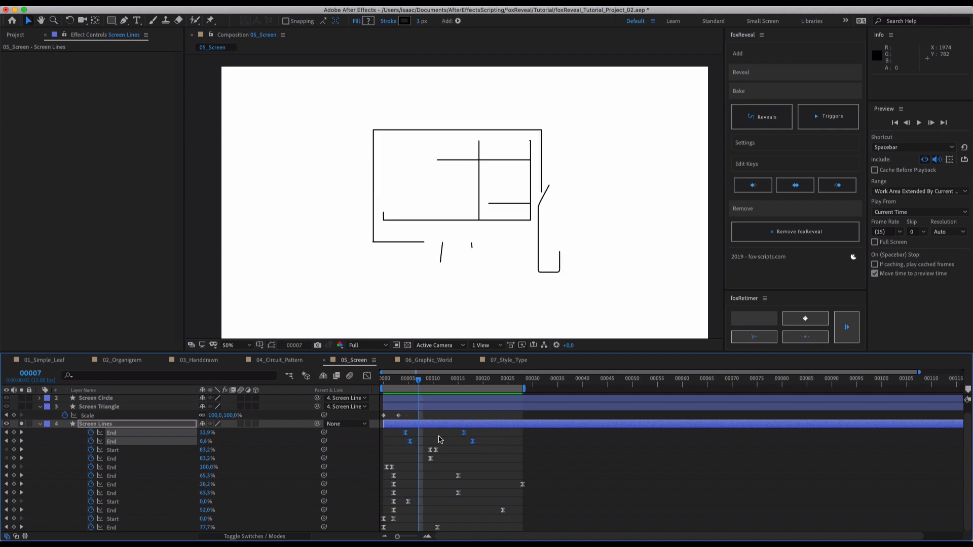
mouse_move(416, 444)
mouse_down()
mouse_move(405, 431)
mouse_move(419, 434)
mouse_up()
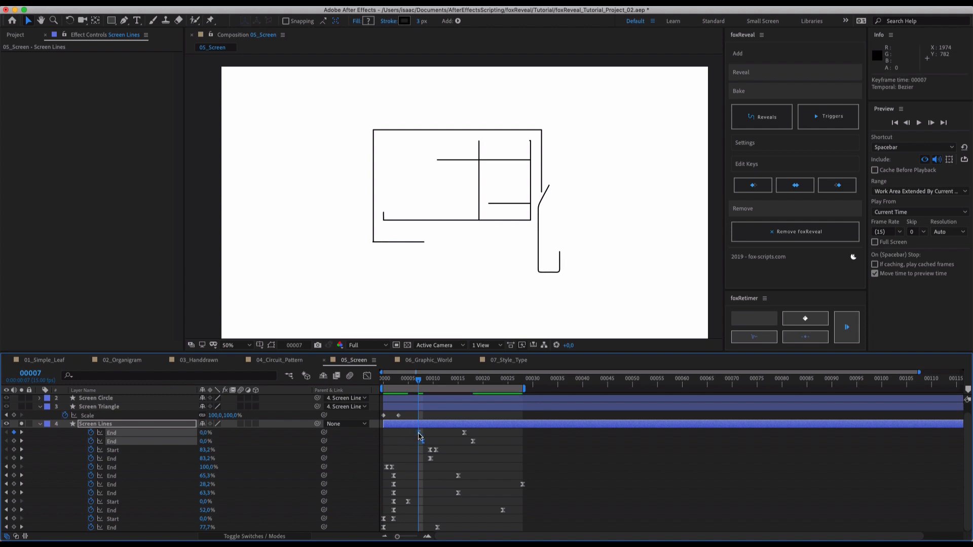
key(Page_Down)
key(Page_Down)
key(Page_Down)
key(Page_Down)
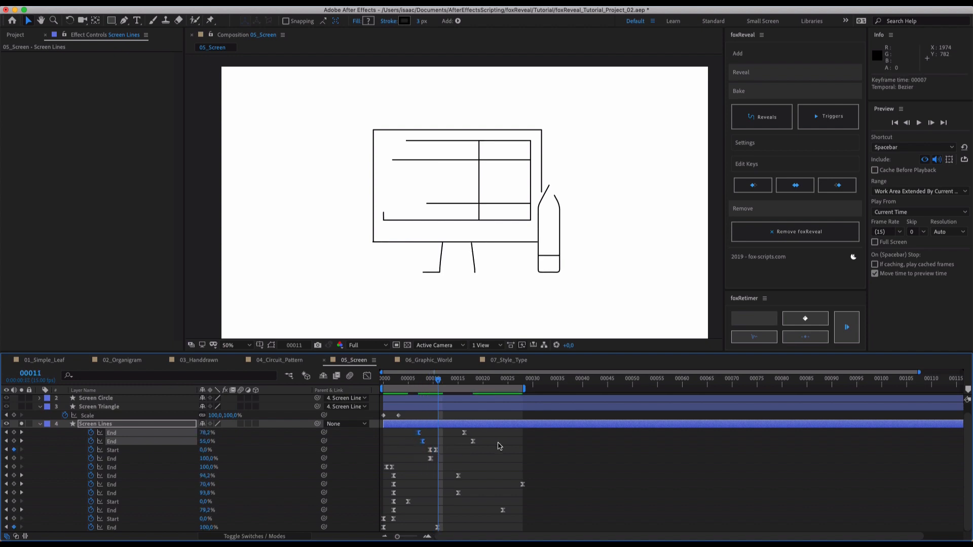
key(space)
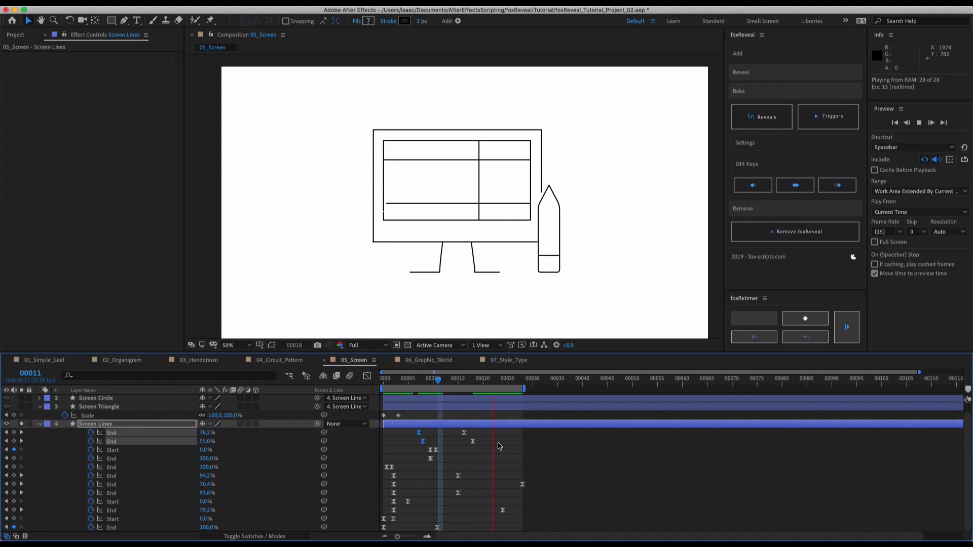
key(space)
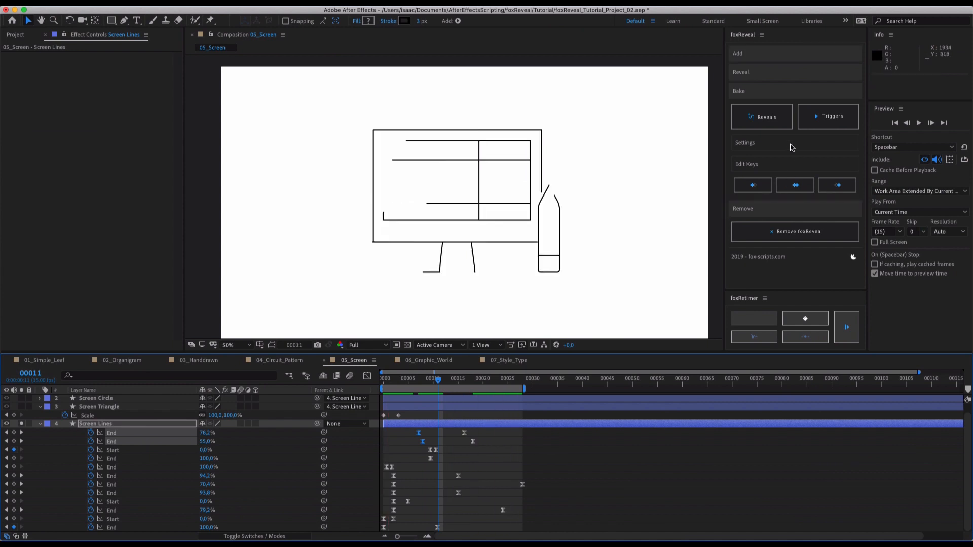
Look through foxReveal's Bake and Reveal settings, and view the feature descriptions in its Help window.
click(783, 170)
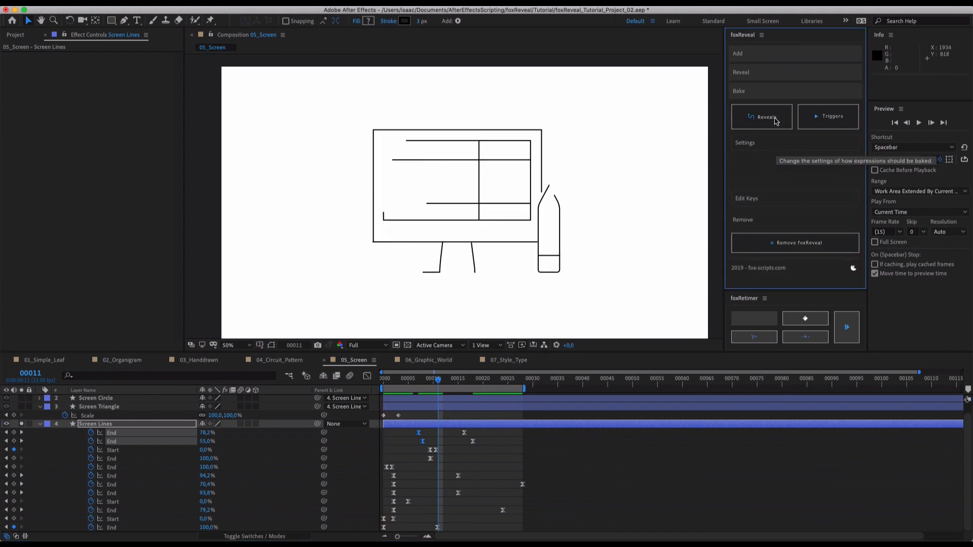
click(770, 93)
click(775, 74)
click(772, 135)
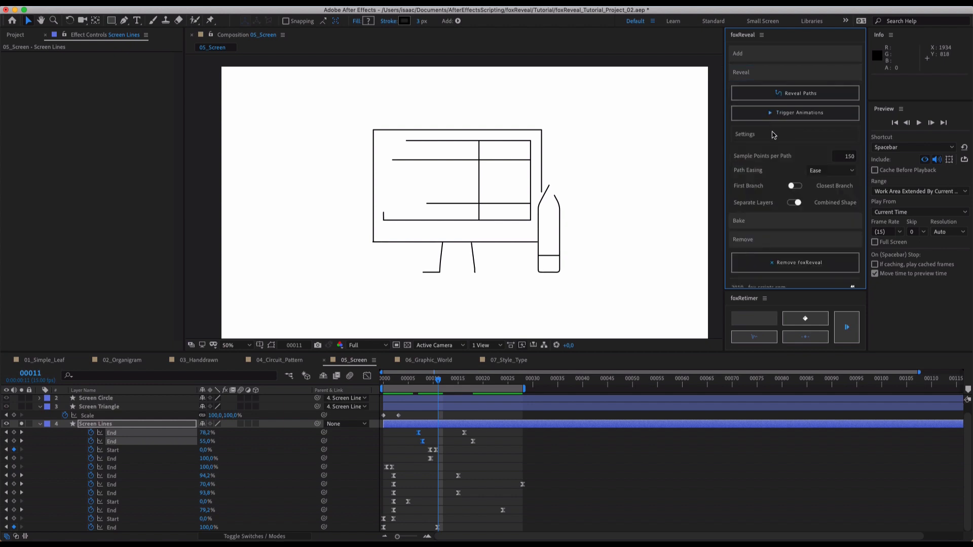
click(765, 141)
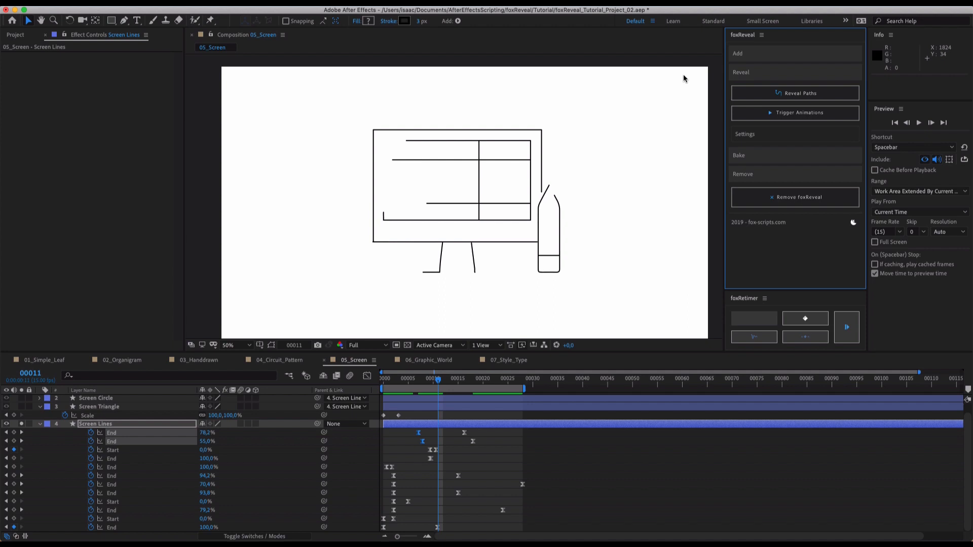
click(853, 222)
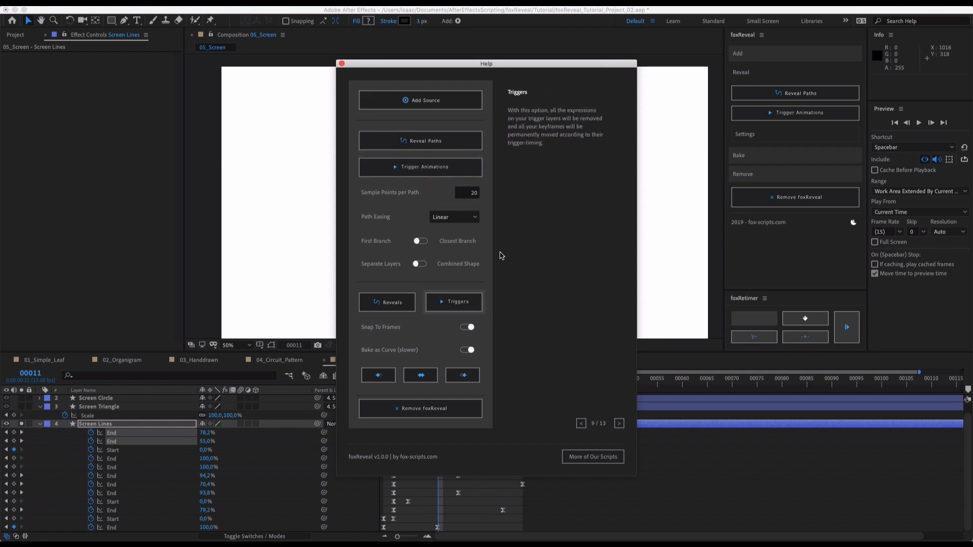
click(341, 64)
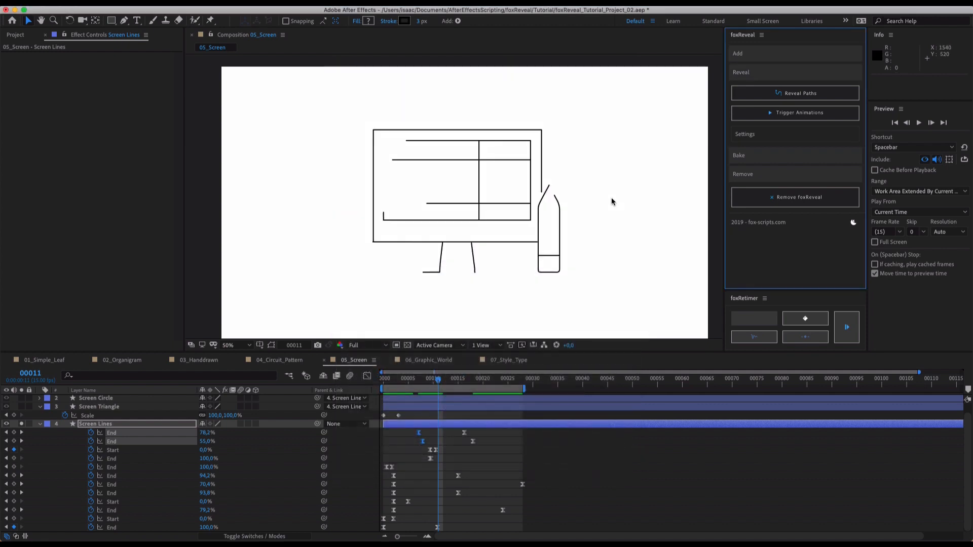